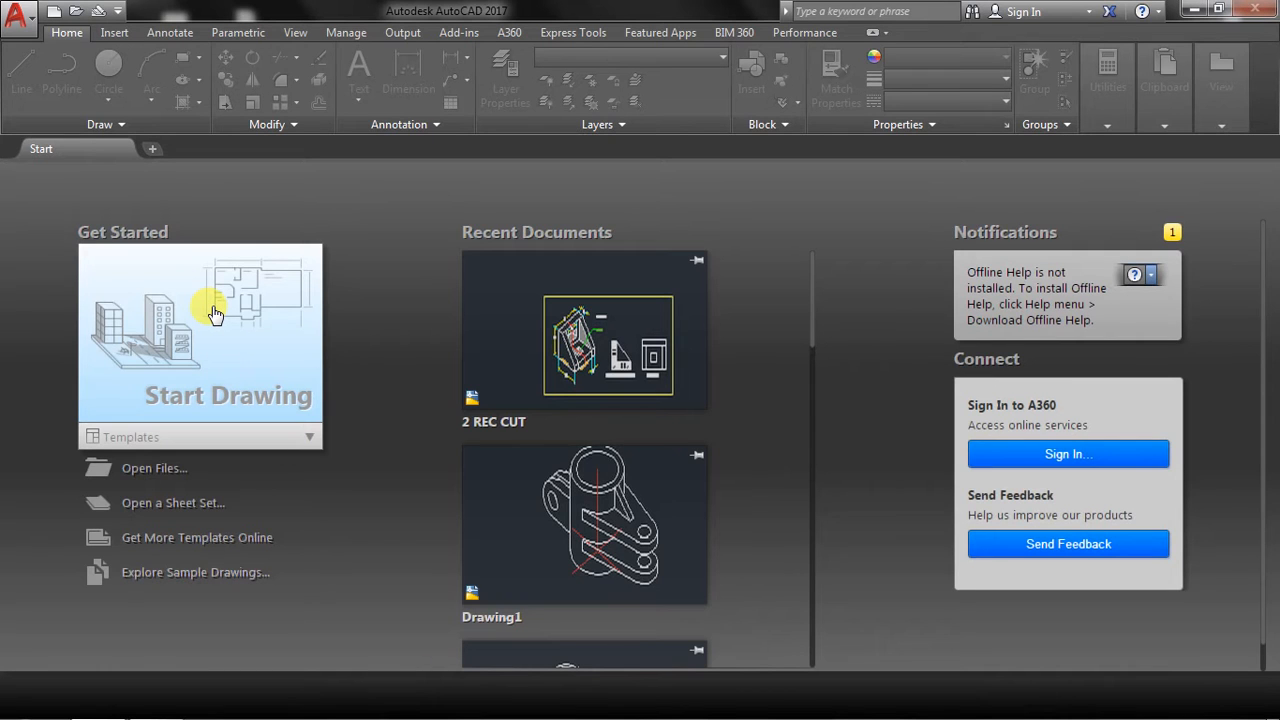
# Start a new drawing and switch the workspace to 3D Modeling.
pyautogui.click(215, 314)
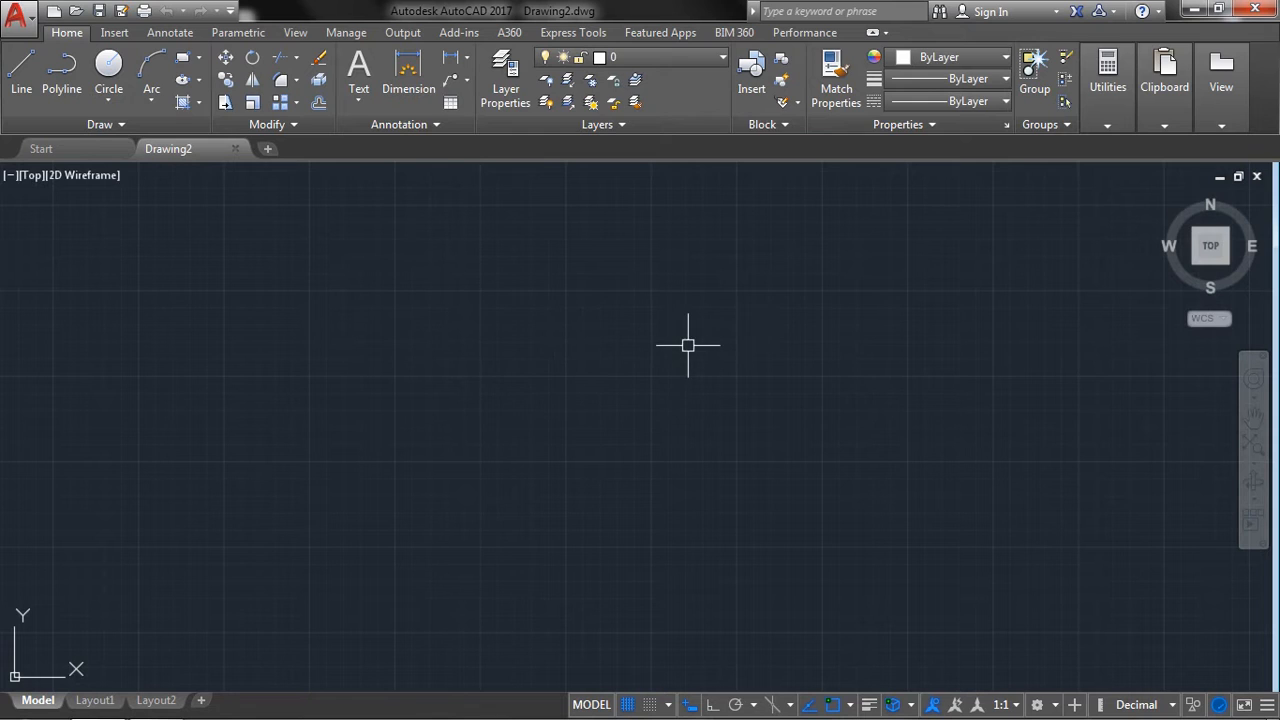
pyautogui.click(1058, 705)
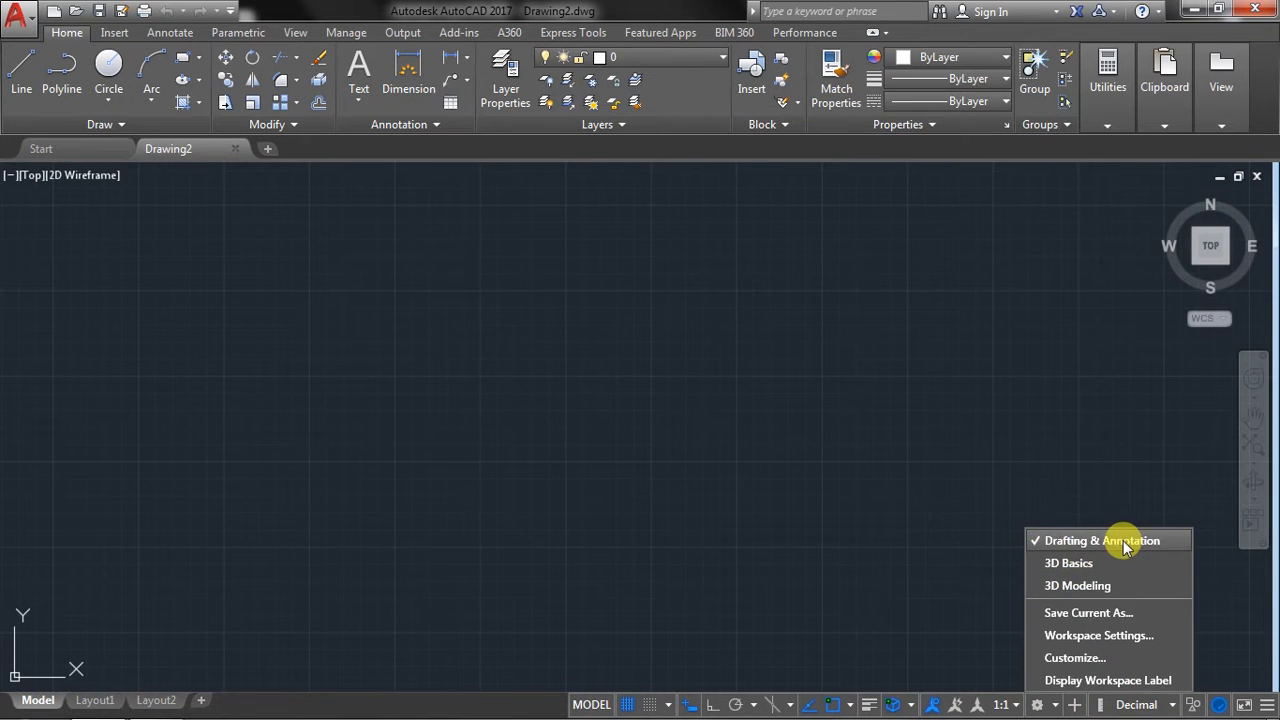
pyautogui.click(1060, 588)
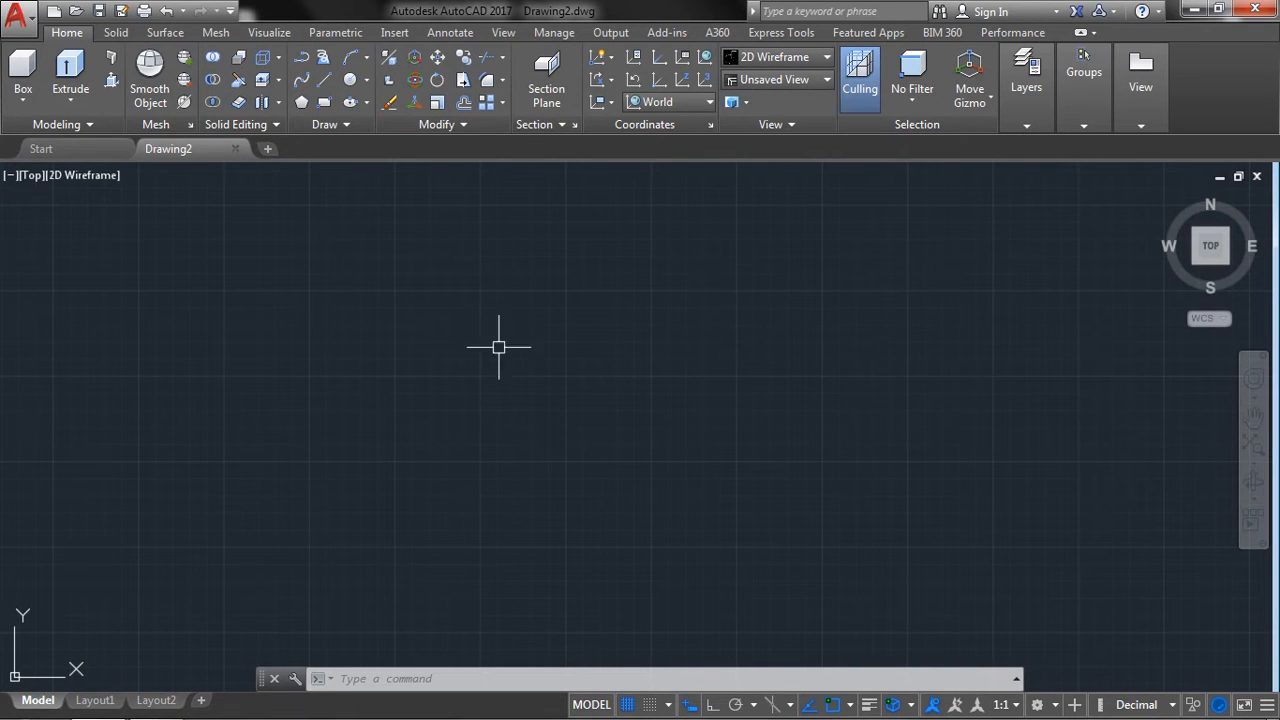
pyautogui.click(24, 96)
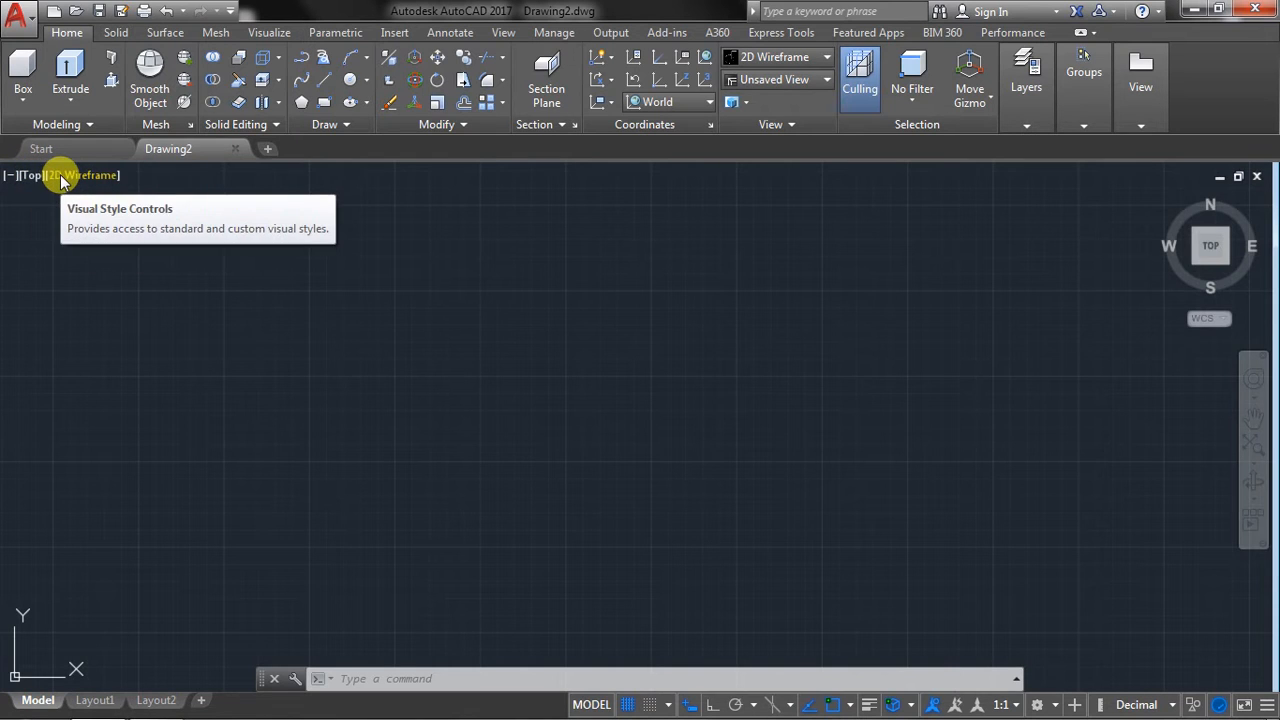
pyautogui.click(752, 62)
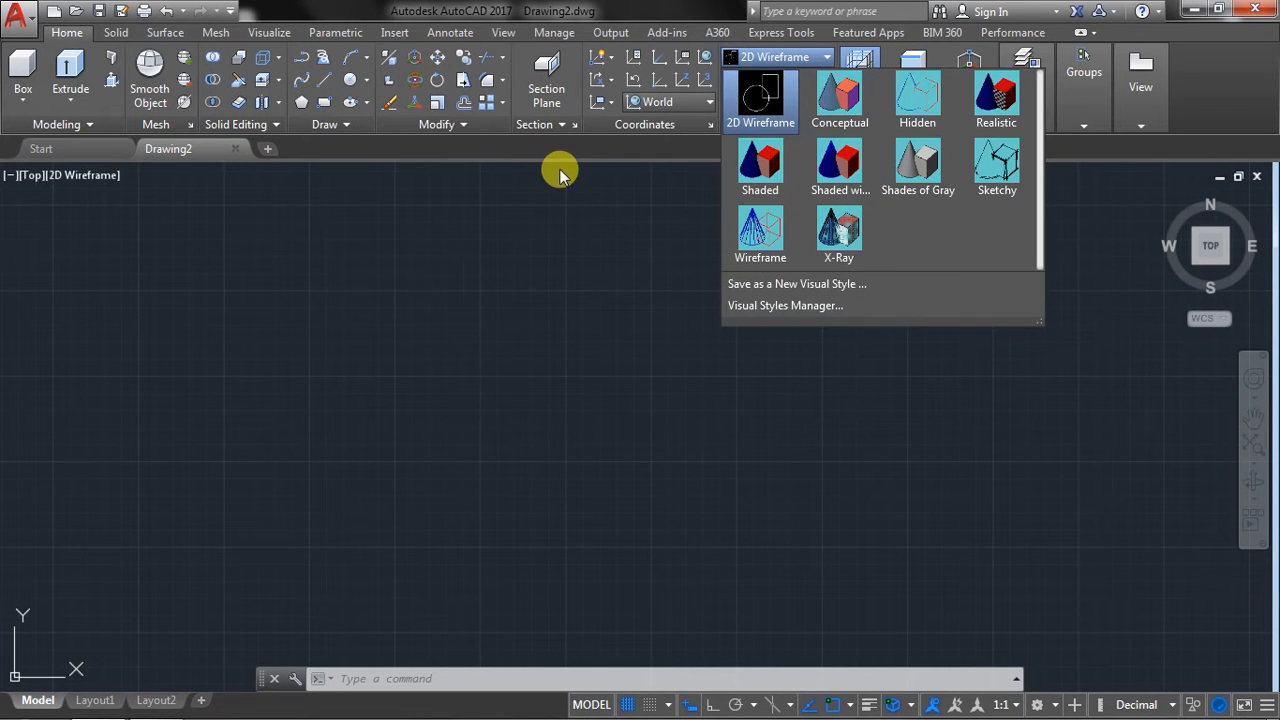
pyautogui.click(575, 243)
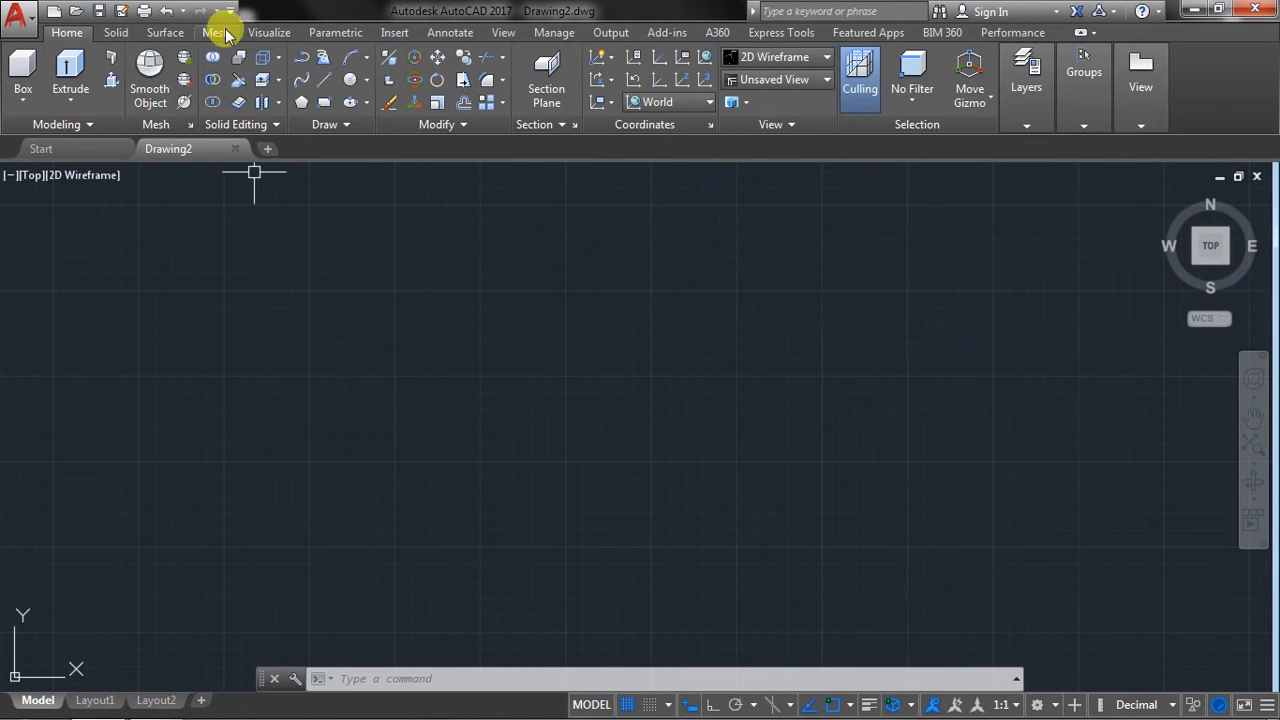
pyautogui.click(268, 33)
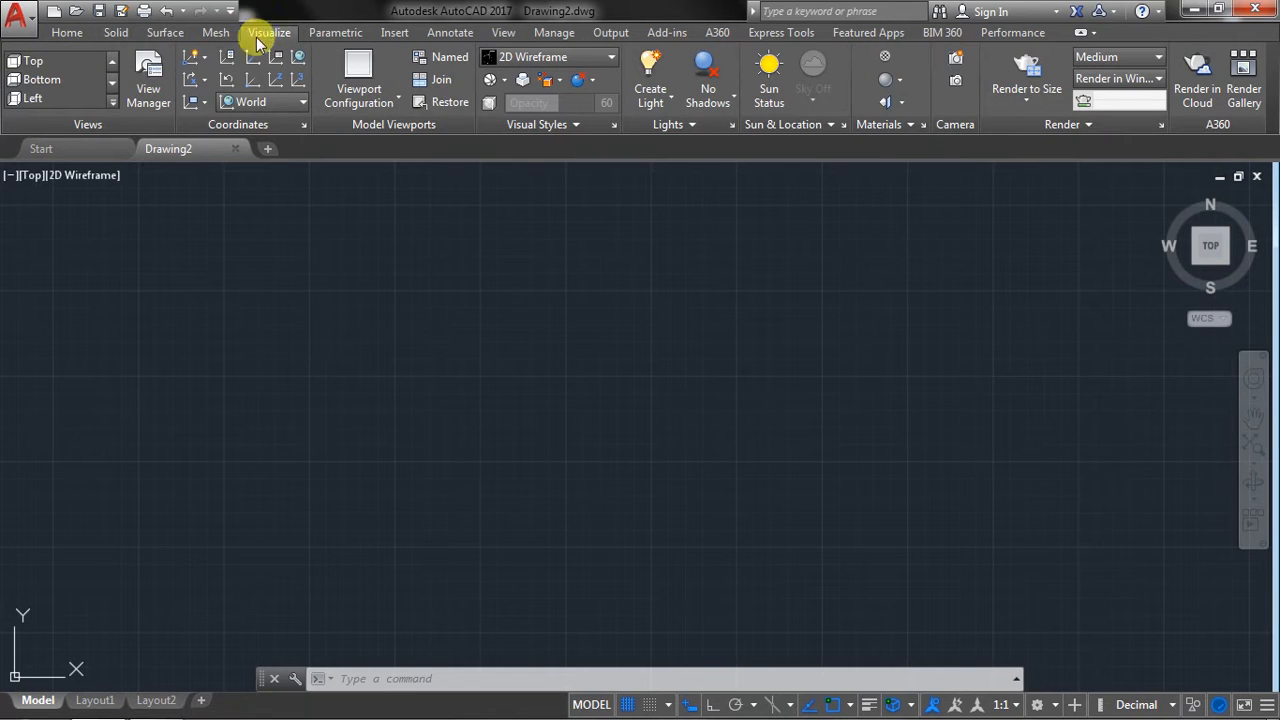
pyautogui.click(112, 102)
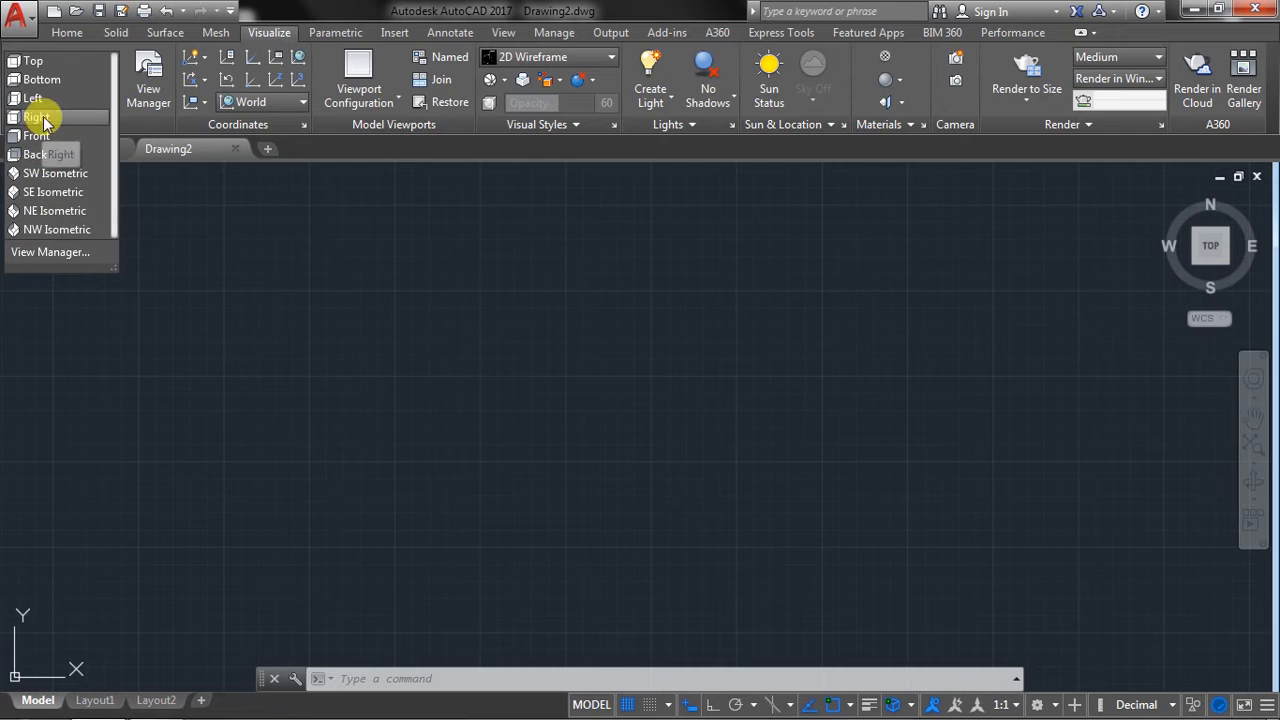
pyautogui.click(623, 306)
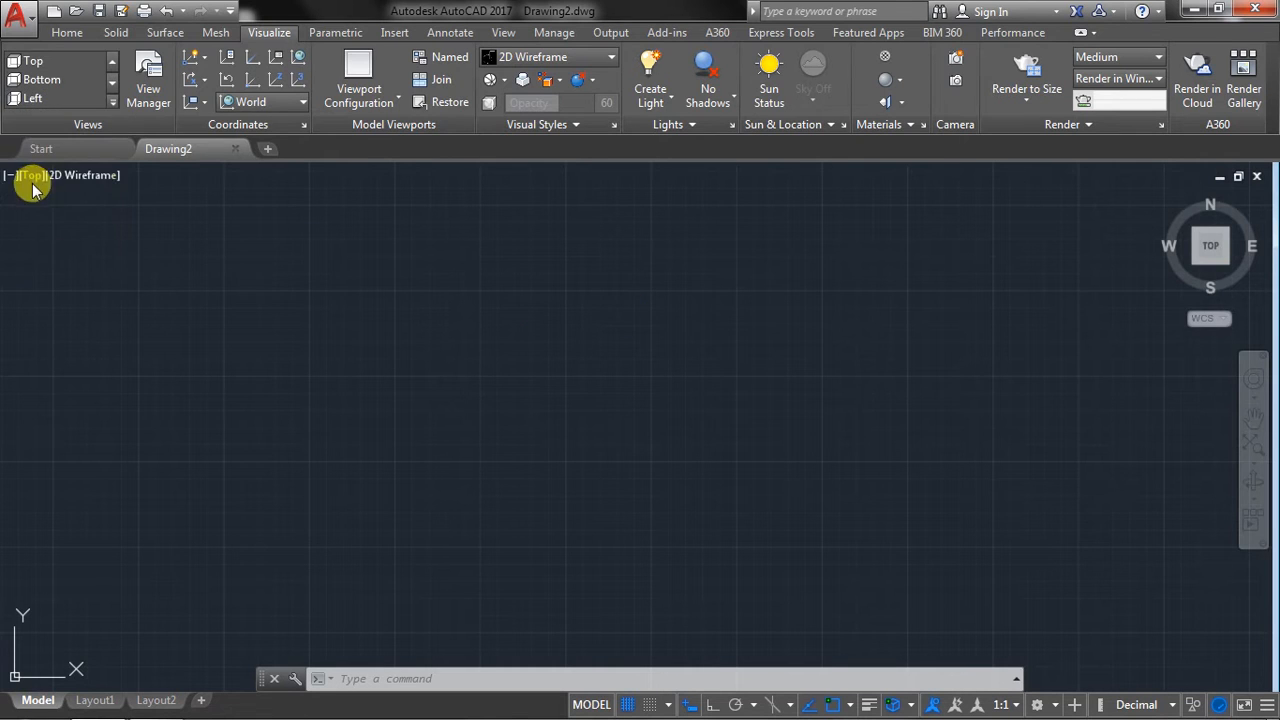
pyautogui.click(67, 33)
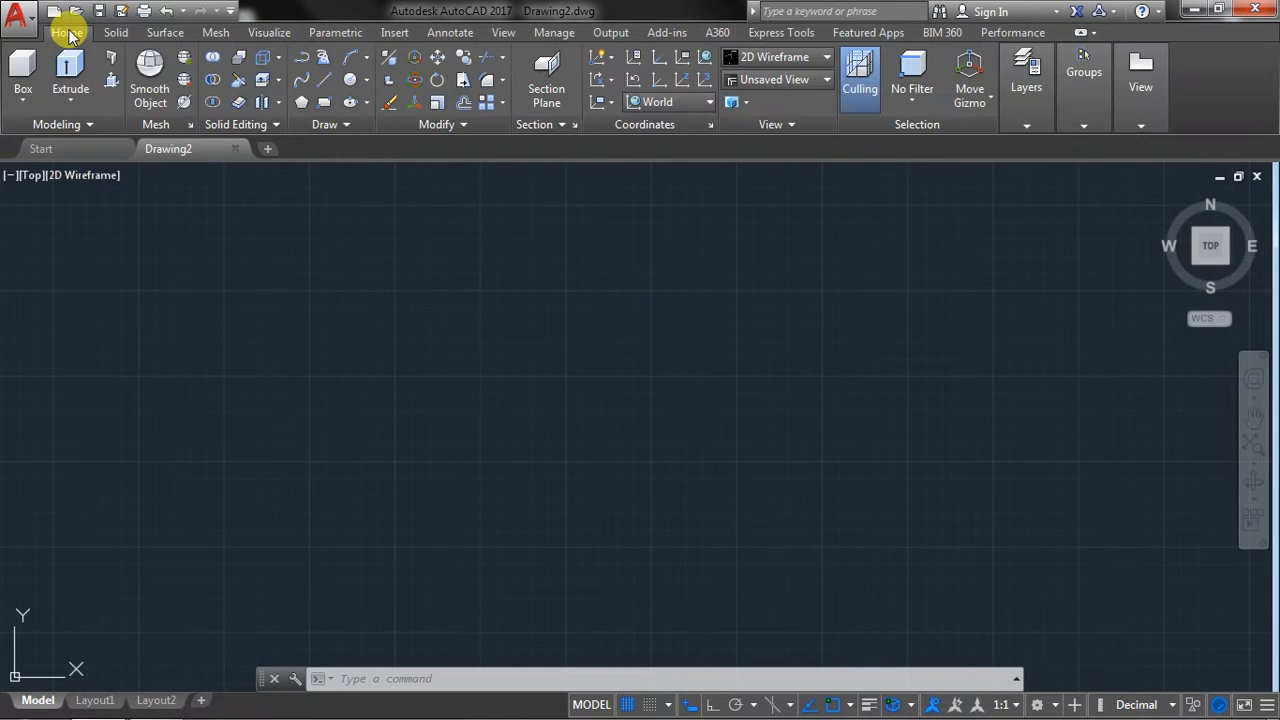
# Set the viewport to the SW Isometric view with the Shaded with edges visual style.
pyautogui.click(30, 176)
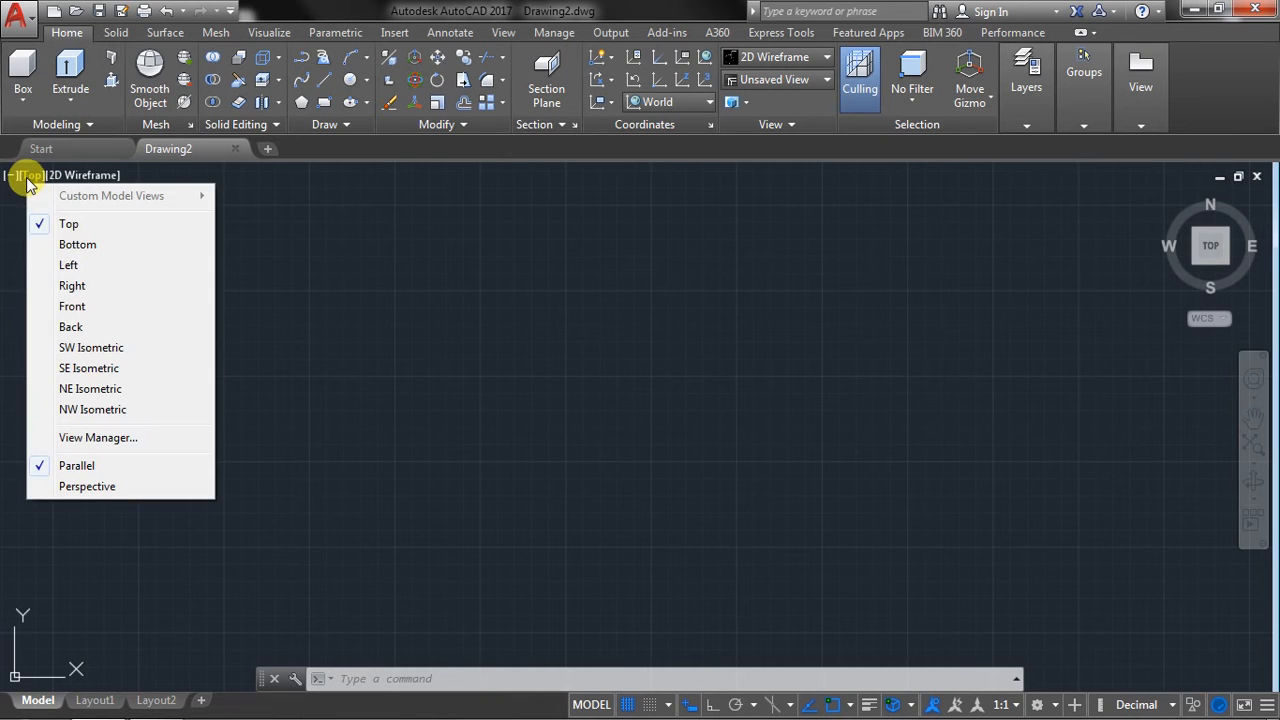
pyautogui.click(77, 348)
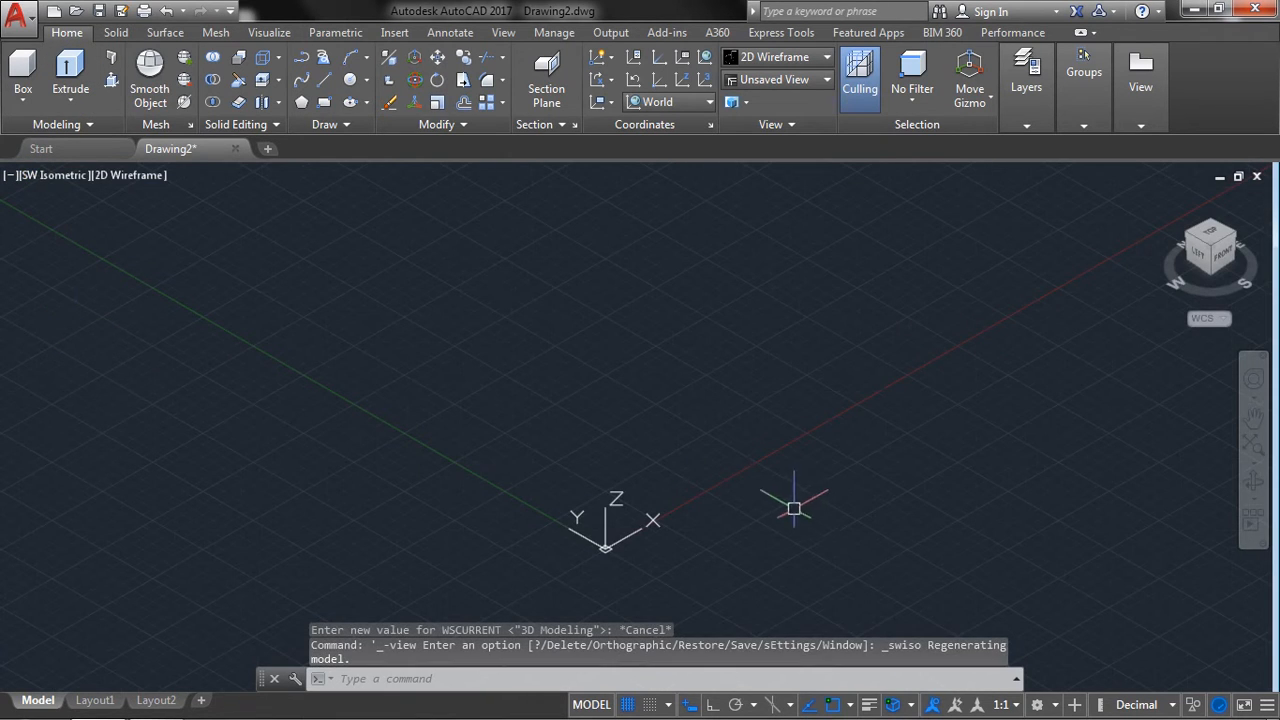
pyautogui.moveTo(794, 508); pyautogui.dragTo(629, 362, button='middle')
pyautogui.moveTo(472, 405); pyautogui.dragTo(443, 443, button='middle')
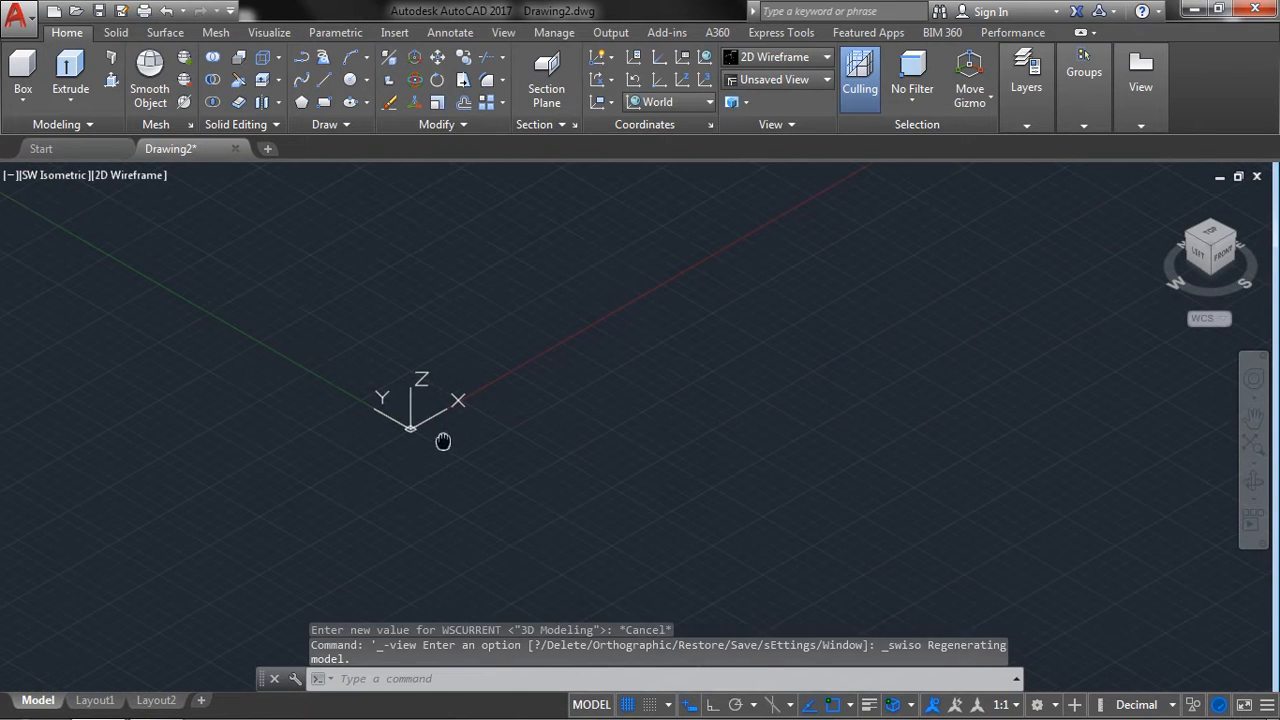
pyautogui.moveTo(748, 369); pyautogui.dragTo(624, 476, button='middle')
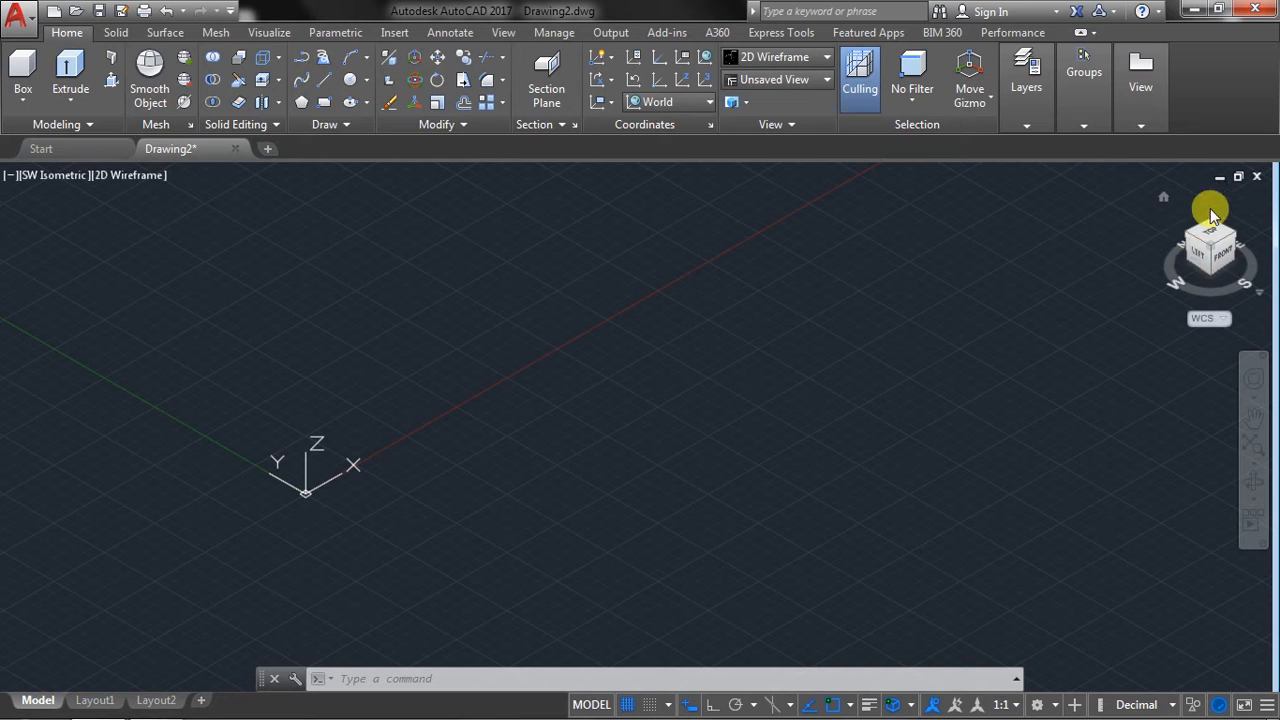
pyautogui.click(121, 178)
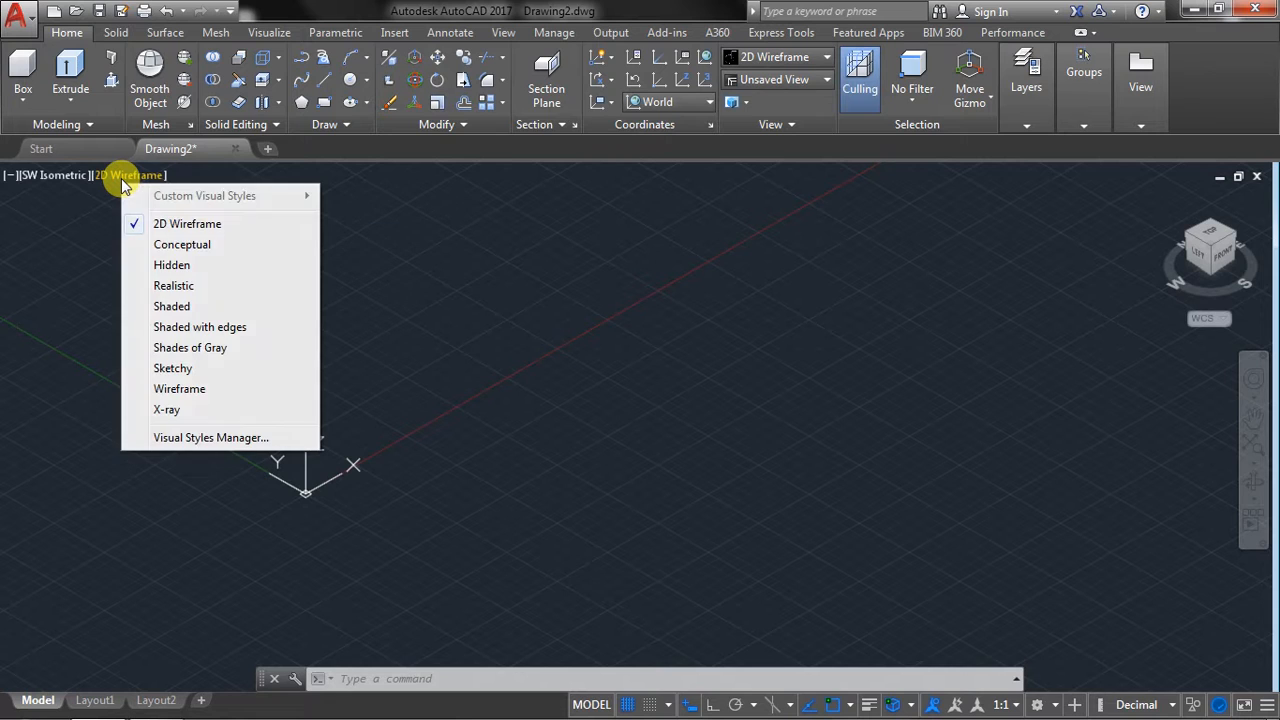
pyautogui.click(182, 337)
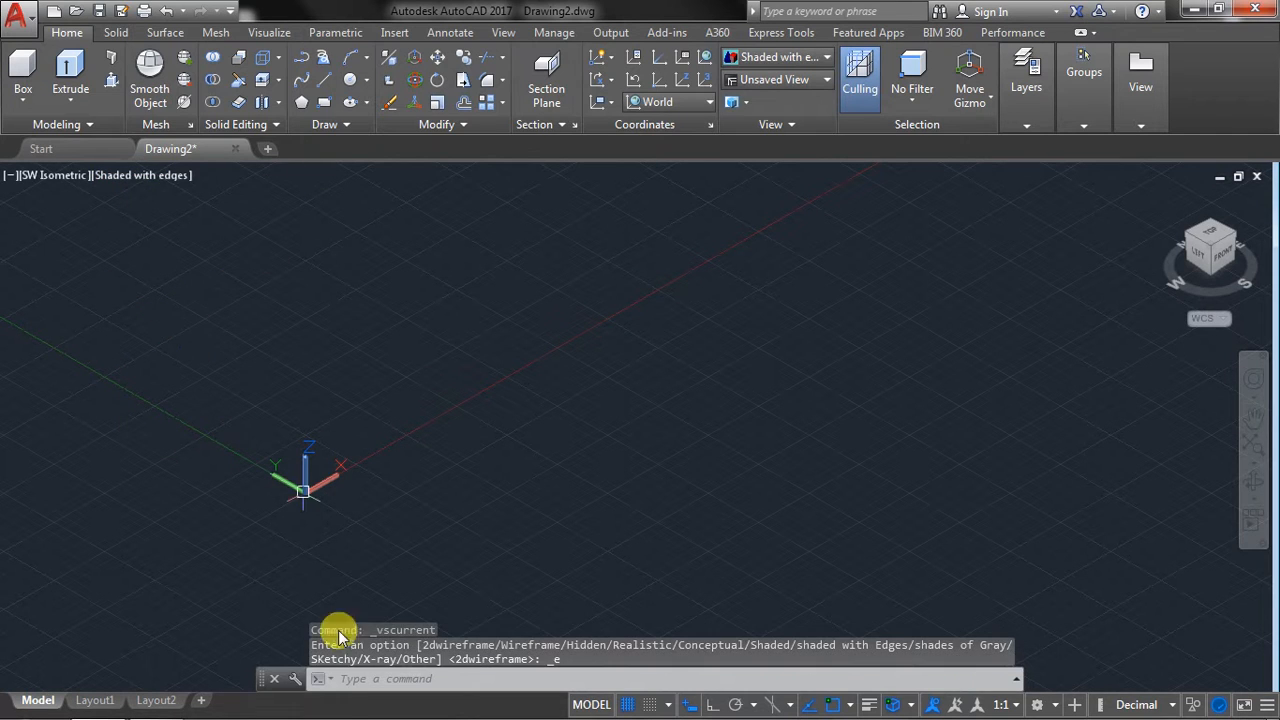
# Draw a solid box near the X axis with a base of about 6 by 5.6 units, picking its height freehand.
pyautogui.click(35, 103)
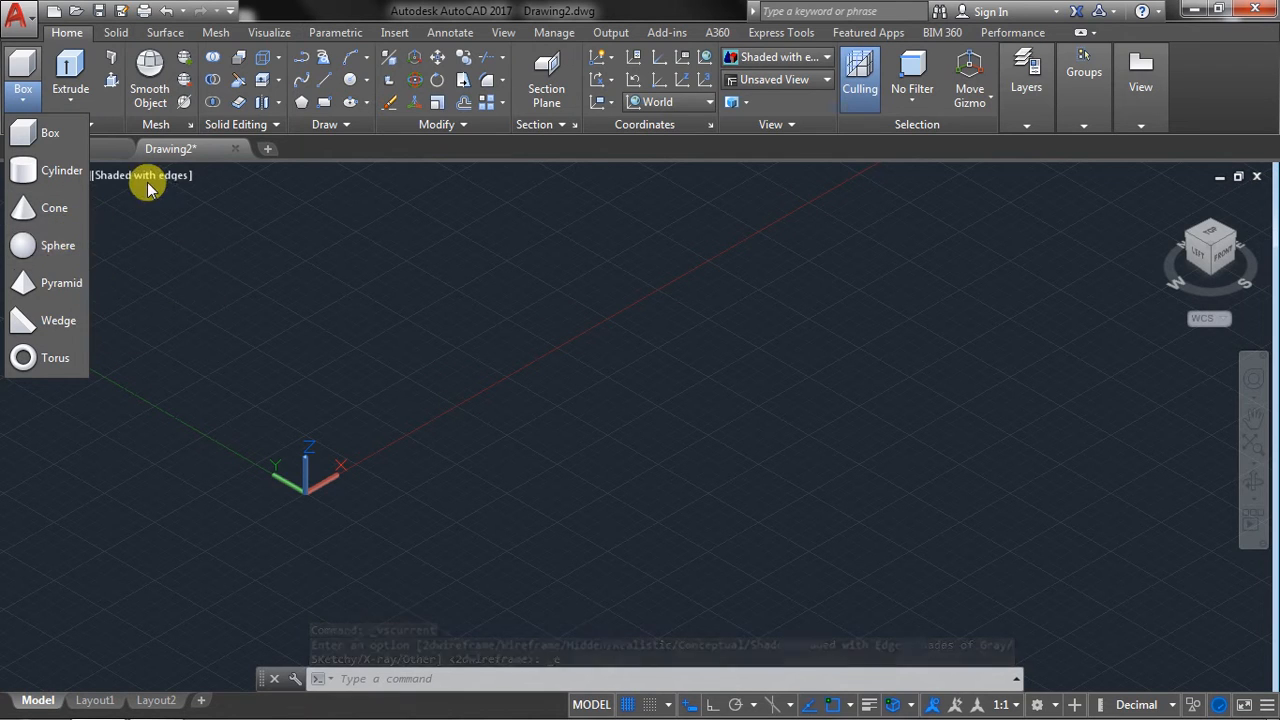
pyautogui.click(36, 133)
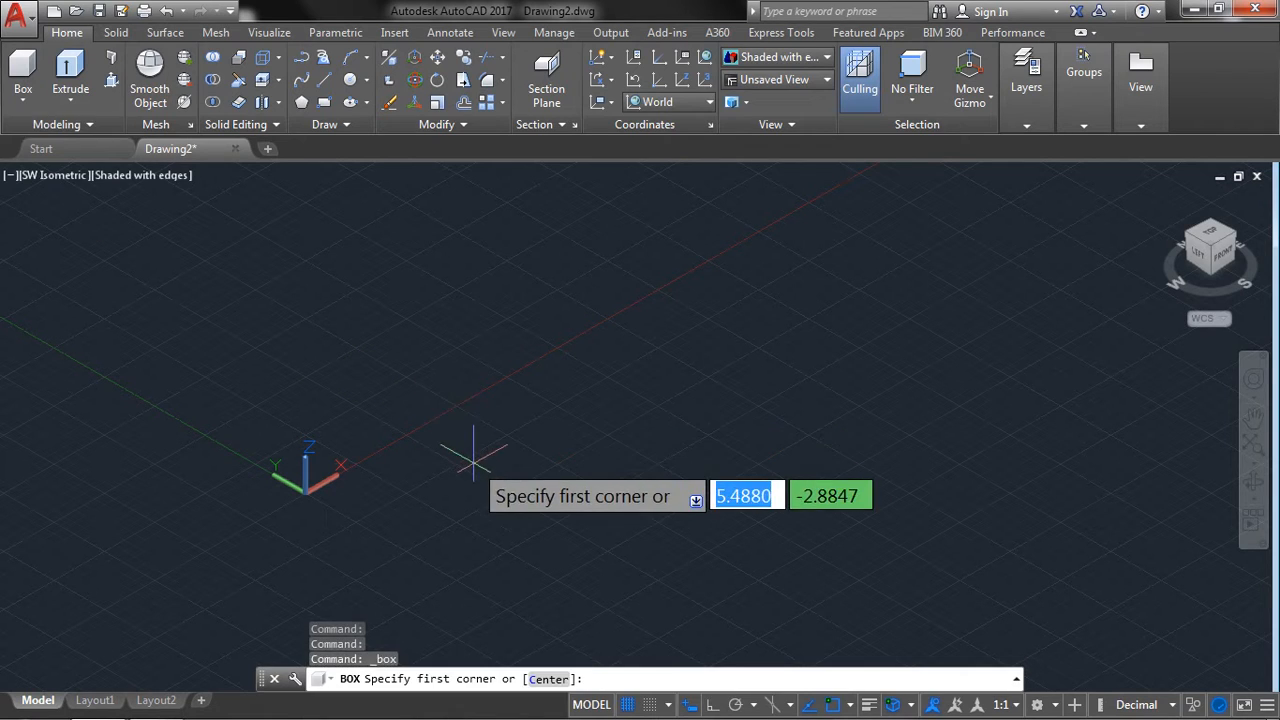
pyautogui.moveTo(469, 449); pyautogui.dragTo(386, 500, button='middle')
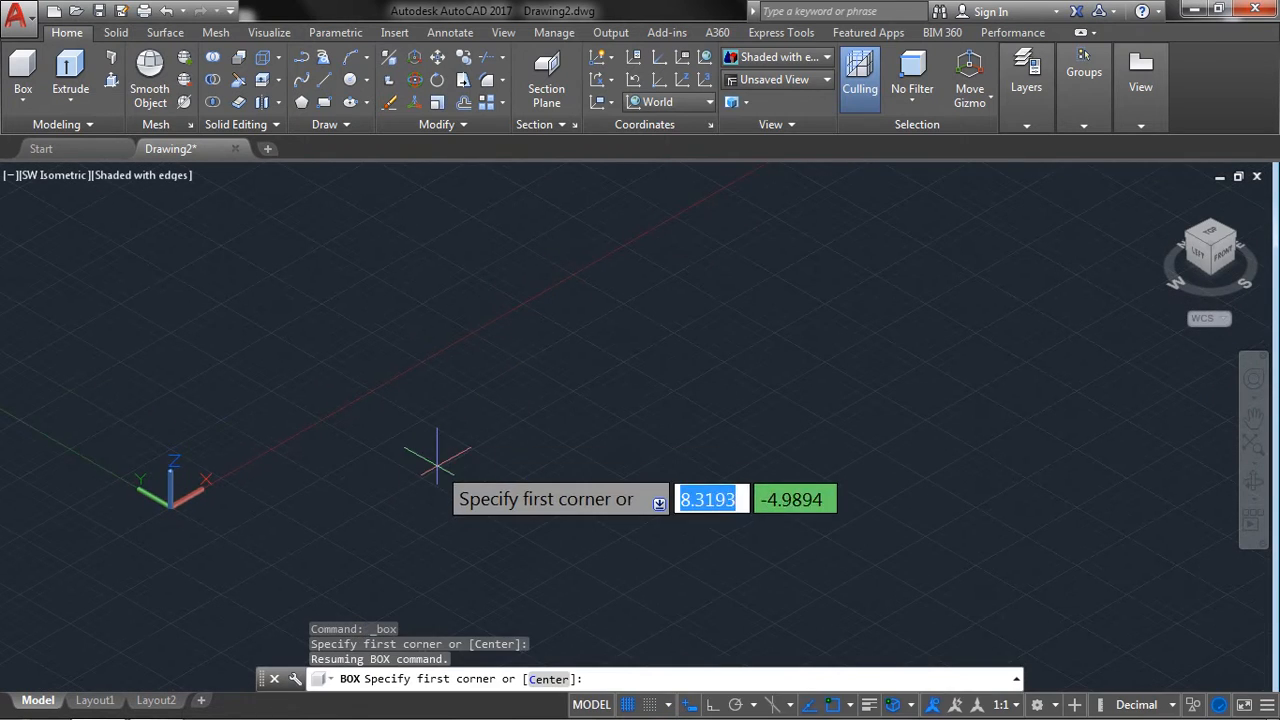
pyautogui.click(451, 368)
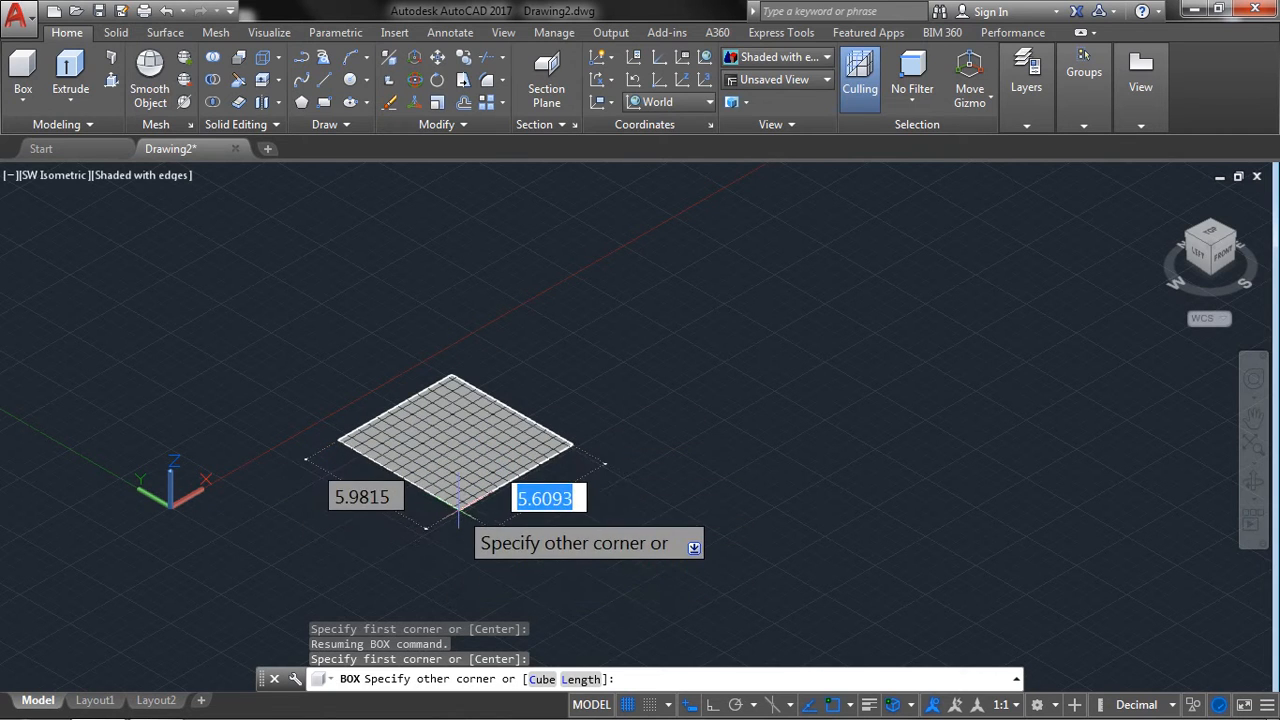
pyautogui.click(462, 500)
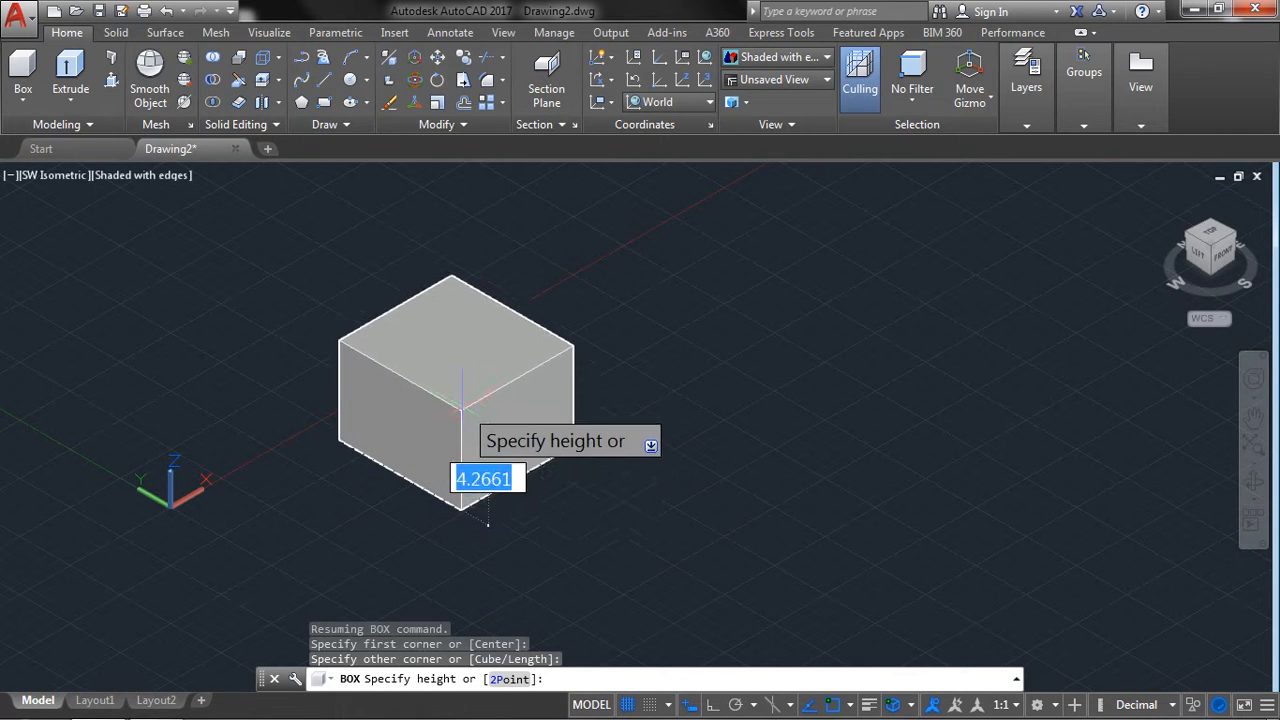
pyautogui.click(461, 360)
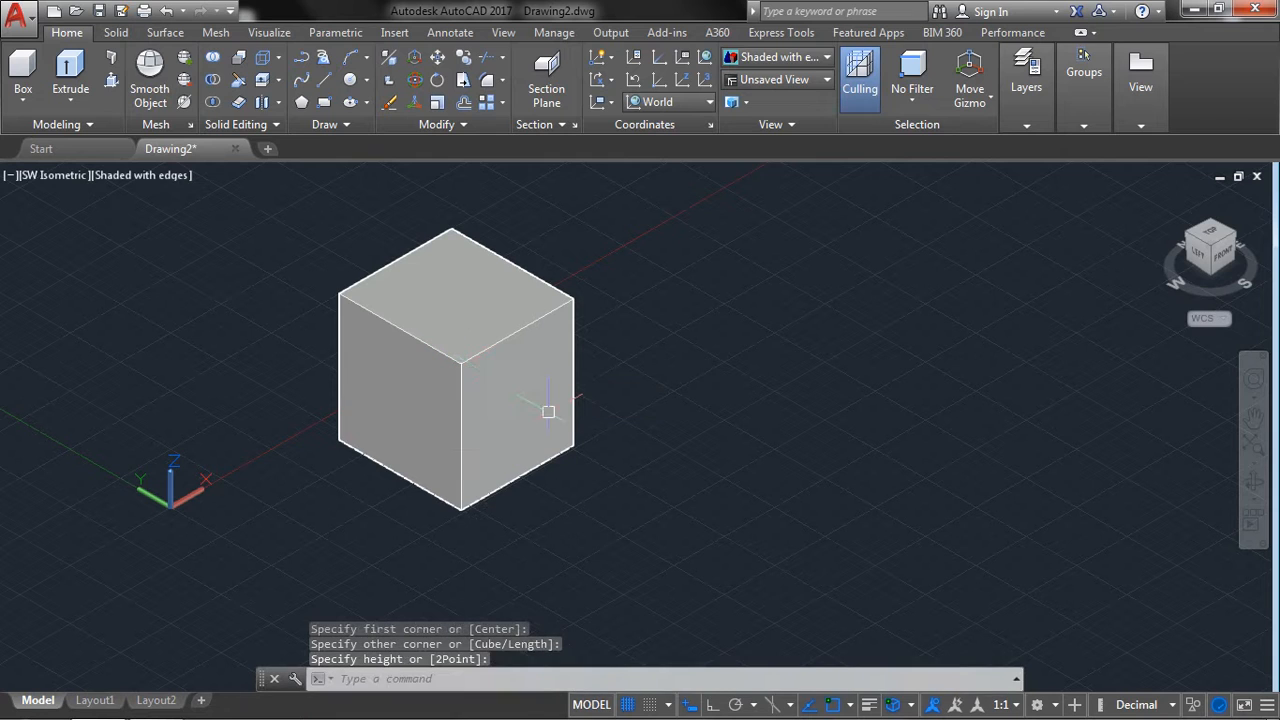
# Create a cube with a side length of 3 beside the first box, using the Box command's Cube option.
pyautogui.moveTo(665, 351); pyautogui.dragTo(637, 354, button='middle')
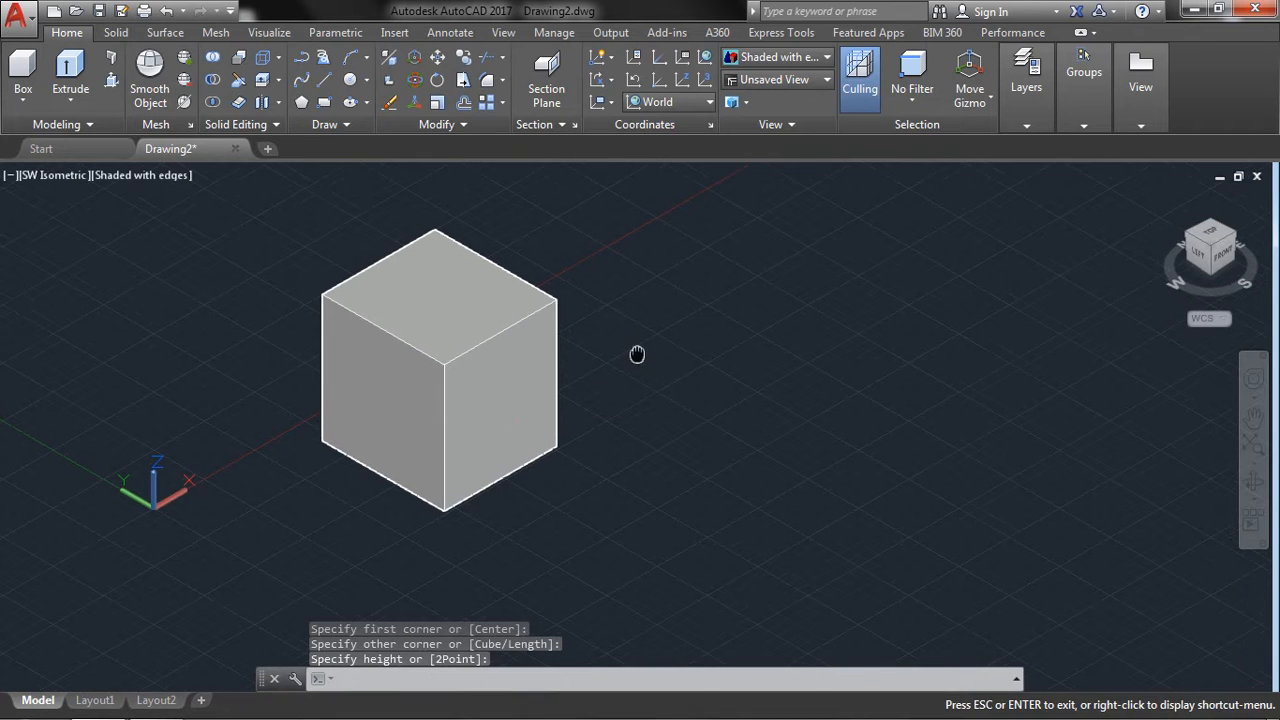
pyautogui.click(30, 63)
pyautogui.moveTo(740, 348); pyautogui.dragTo(523, 363, button='middle')
pyautogui.click(540, 298)
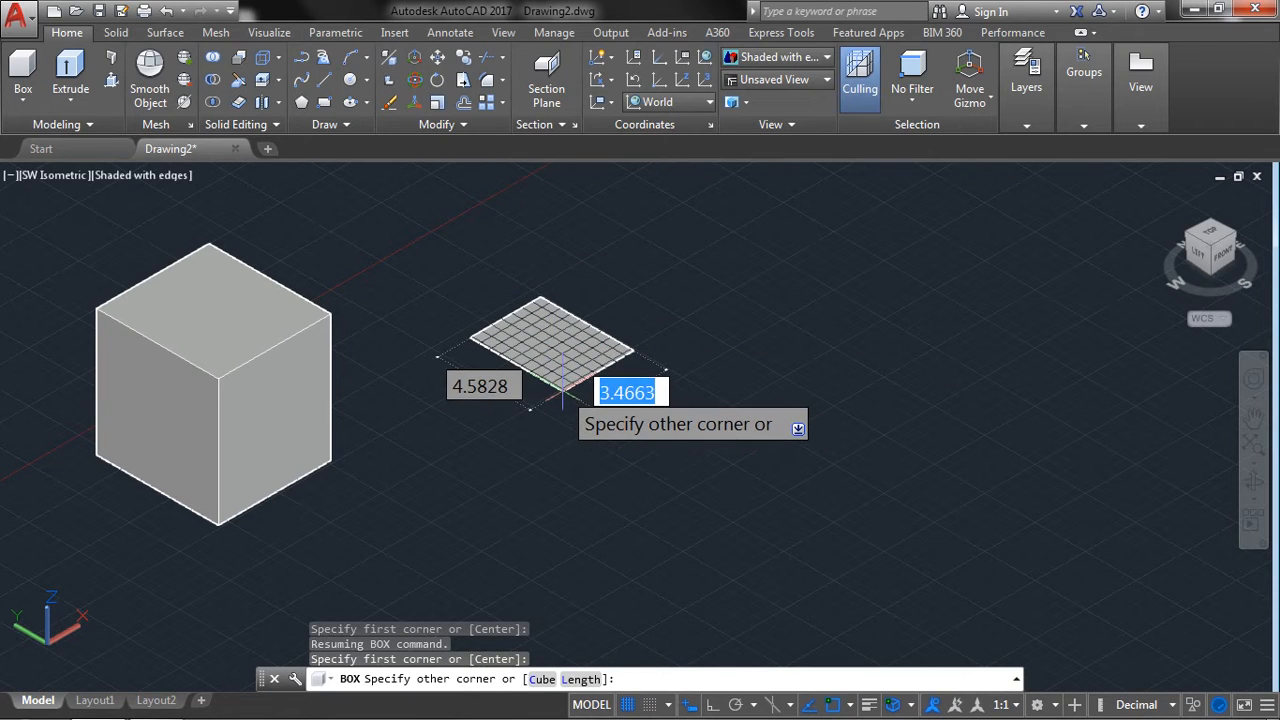
pyautogui.rightClick(563, 385)
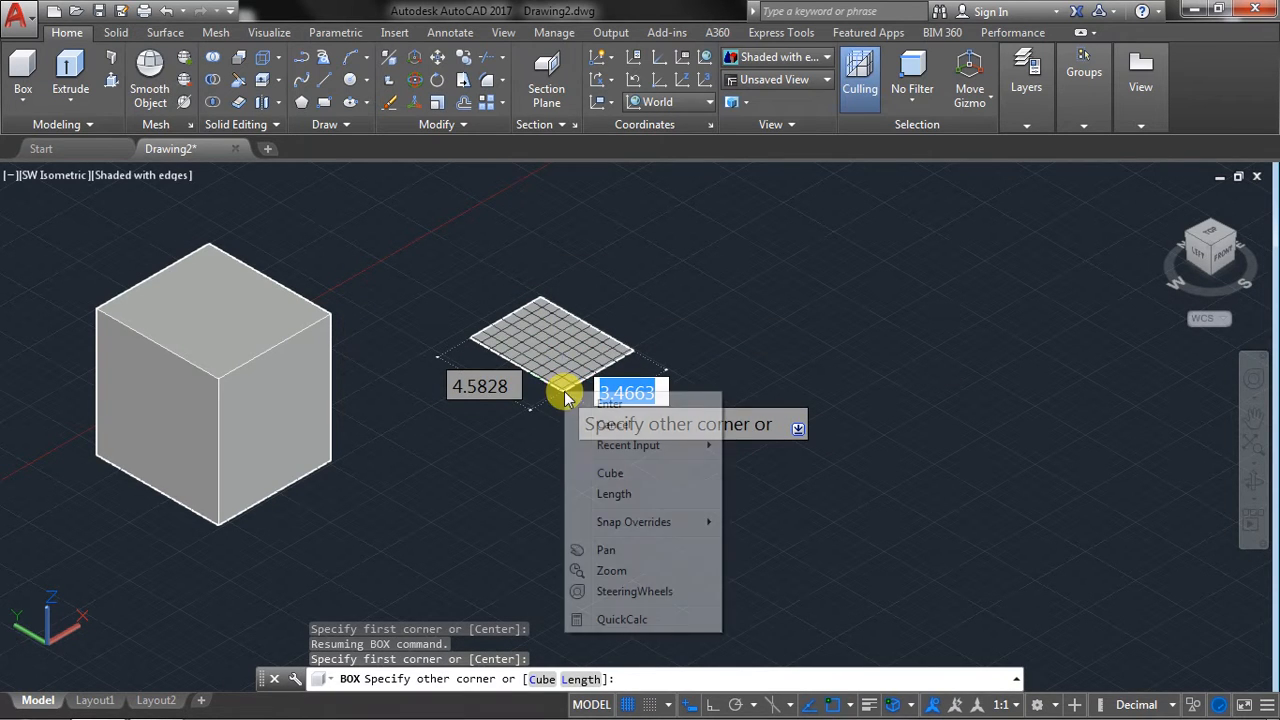
pyautogui.click(607, 474)
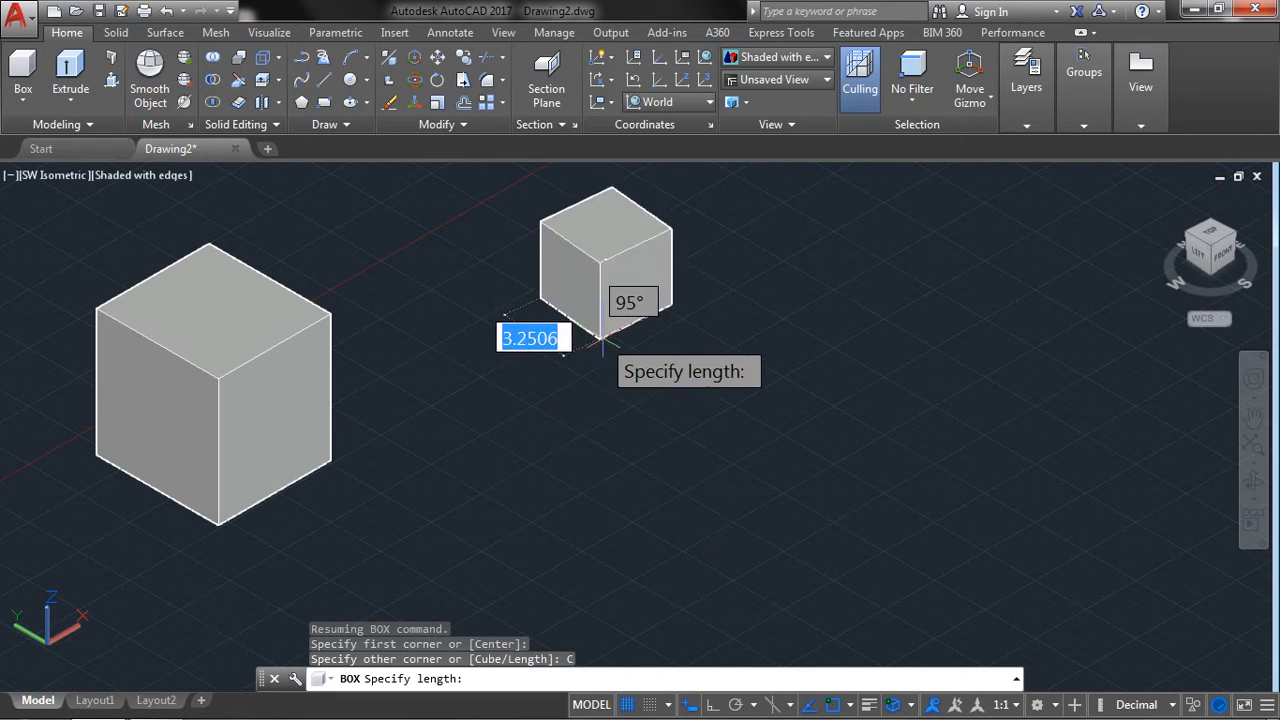
pyautogui.write('3')
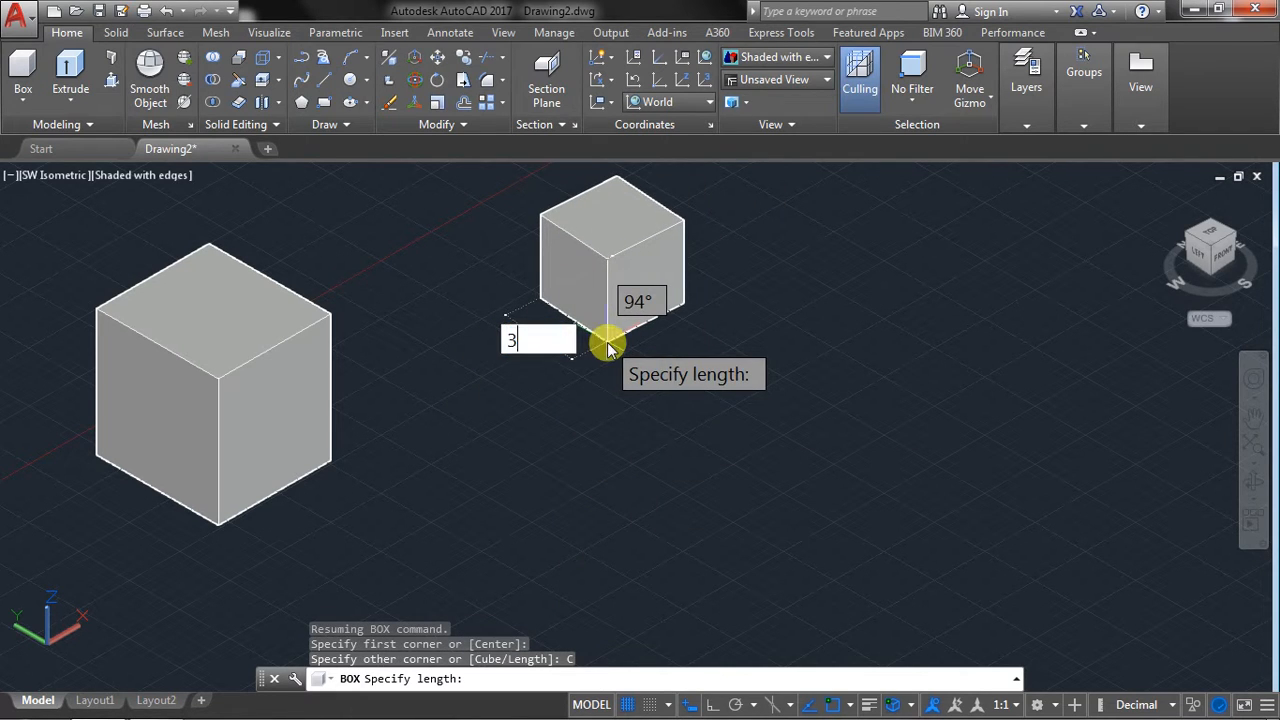
pyautogui.press('Return')
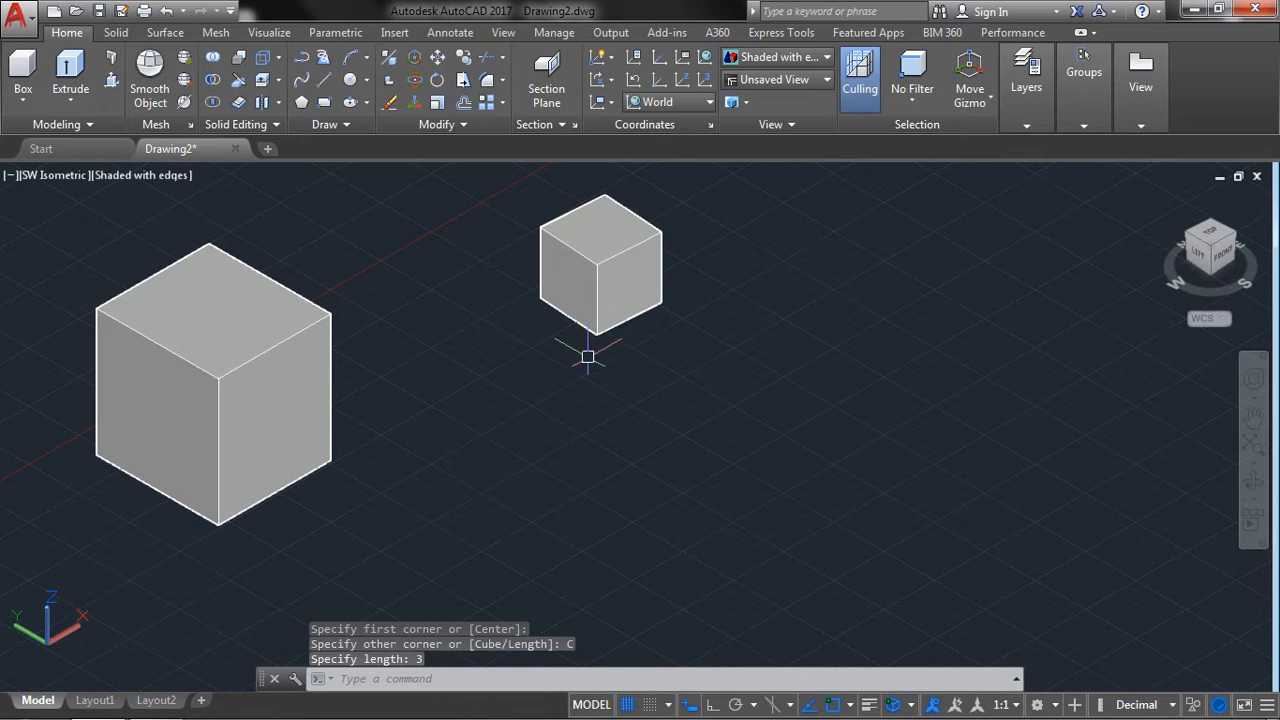
# Create a third box beside the cube with the Length option, setting length 4, width 5 and height 5.
pyautogui.click(23, 92)
pyautogui.click(40, 134)
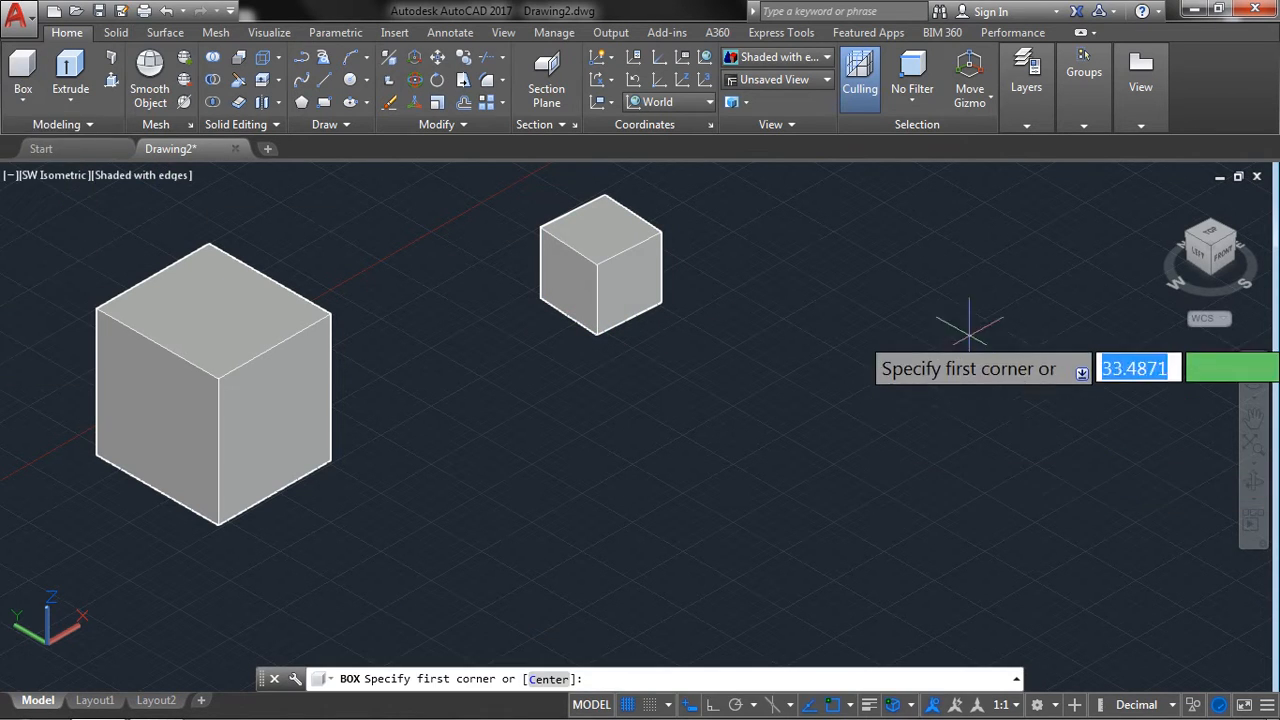
pyautogui.click(795, 290)
pyautogui.rightClick(809, 384)
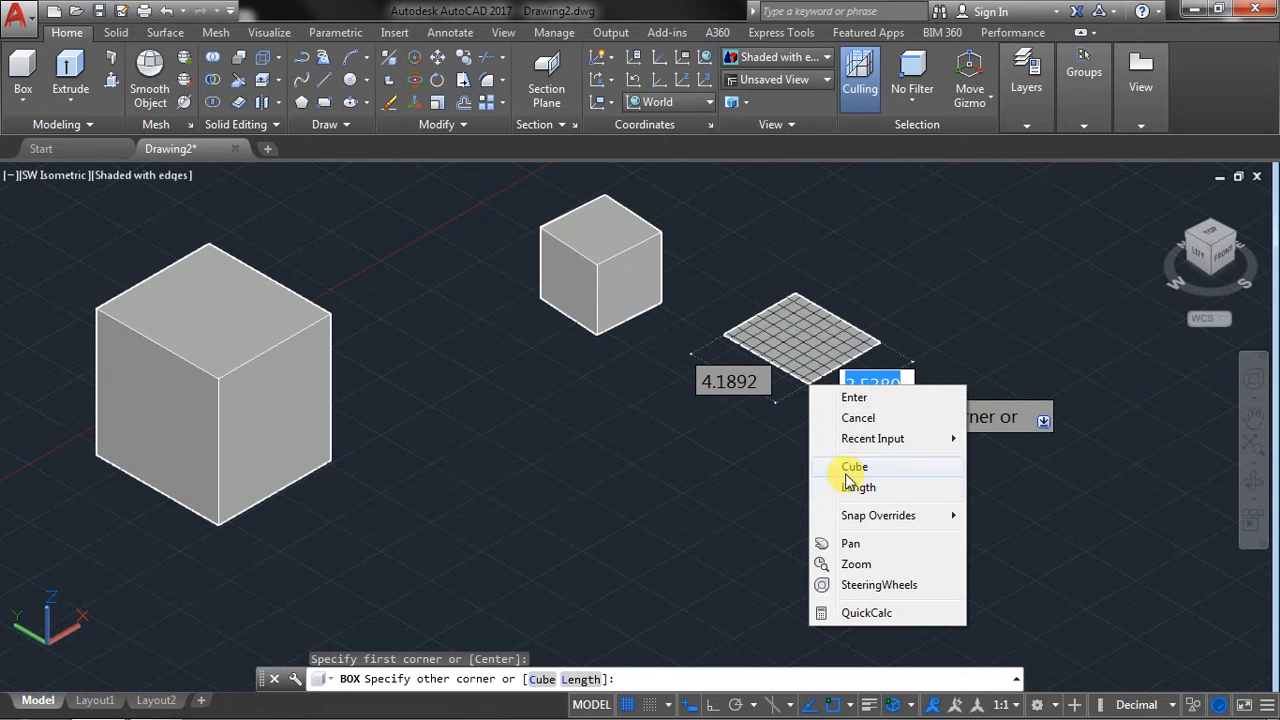
pyautogui.click(855, 488)
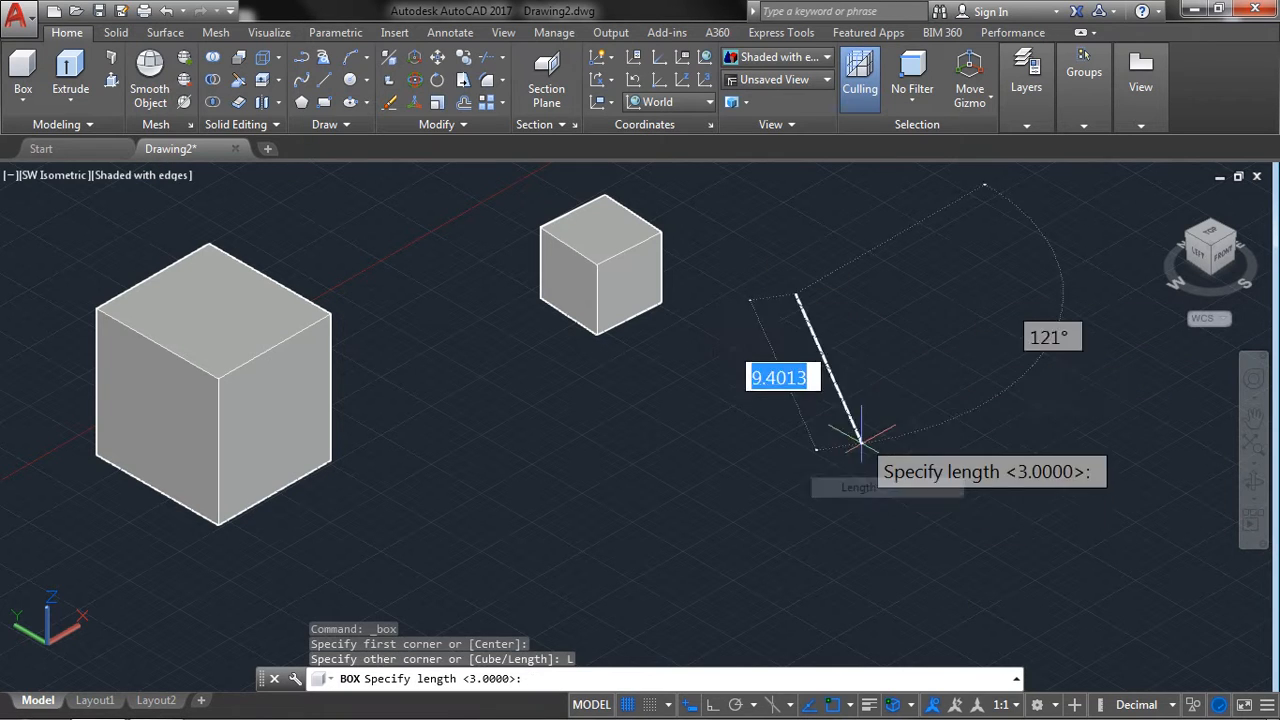
pyautogui.write('4')
pyautogui.click(852, 327)
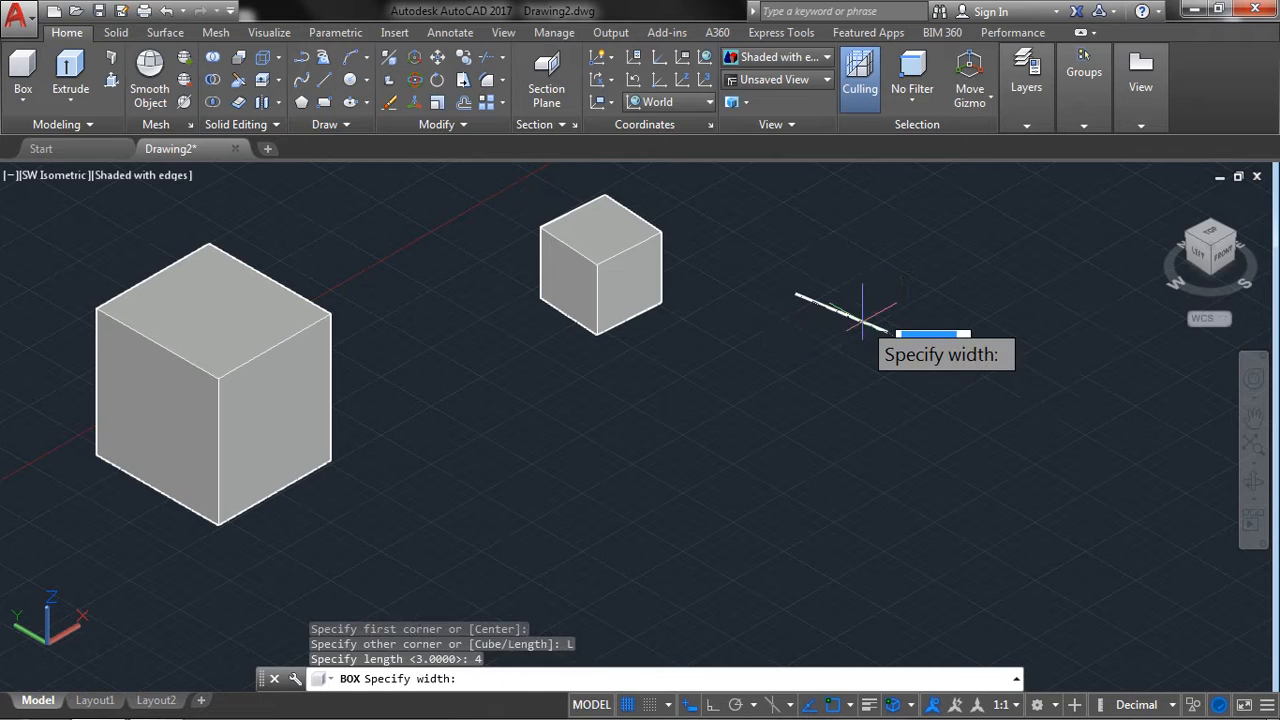
pyautogui.write('5')
pyautogui.click(852, 421)
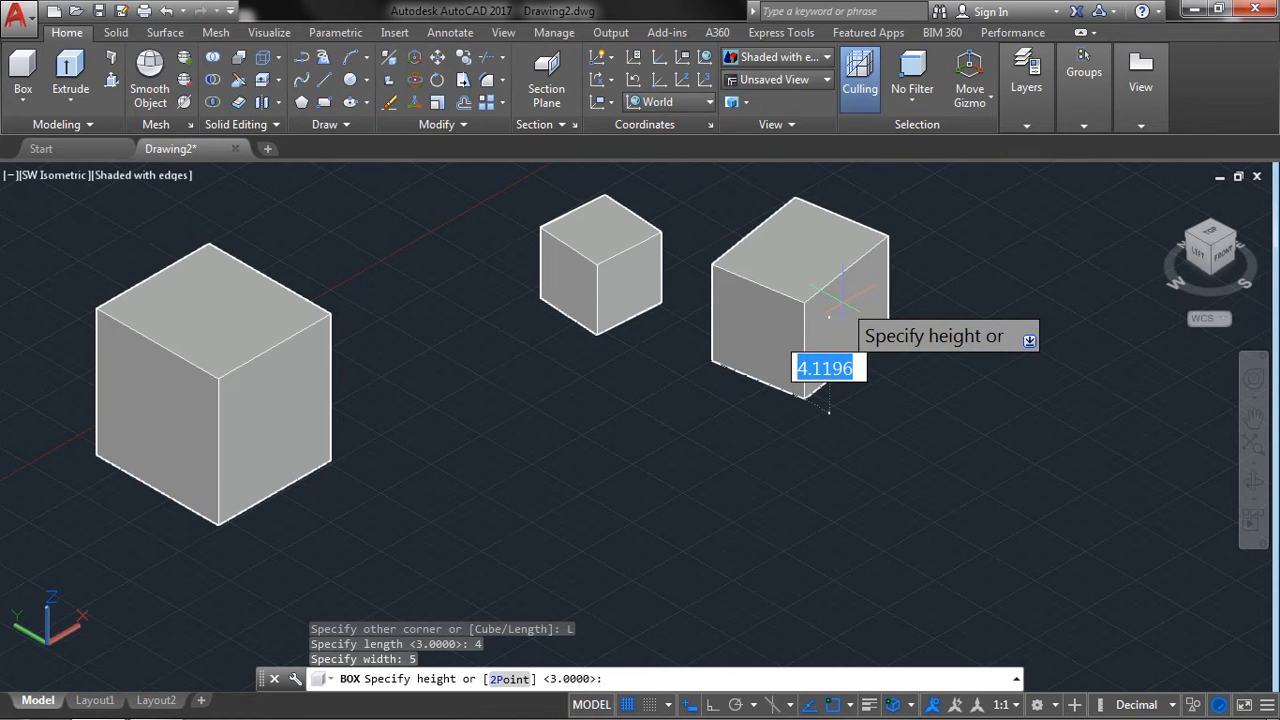
pyautogui.write('5')
pyautogui.press('Return')
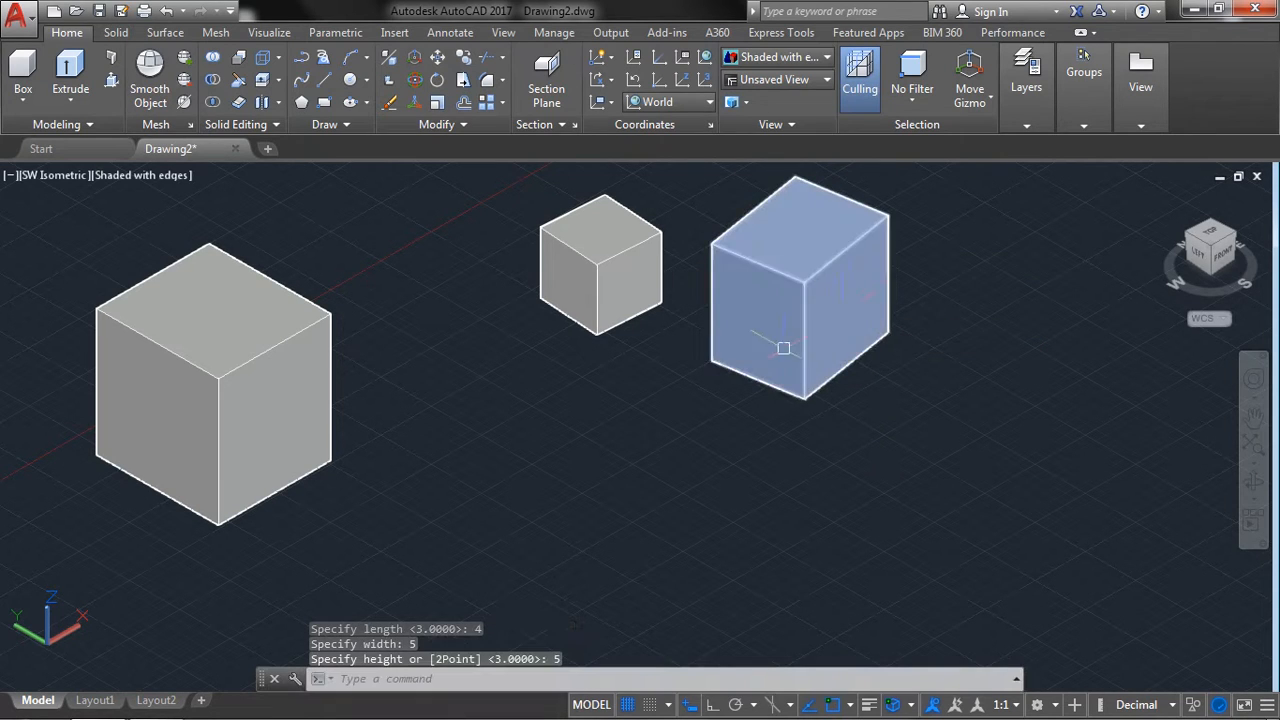
# Create a solid cylinder in front of the boxes with a base radius of 3 and a height of 5.
pyautogui.click(28, 101)
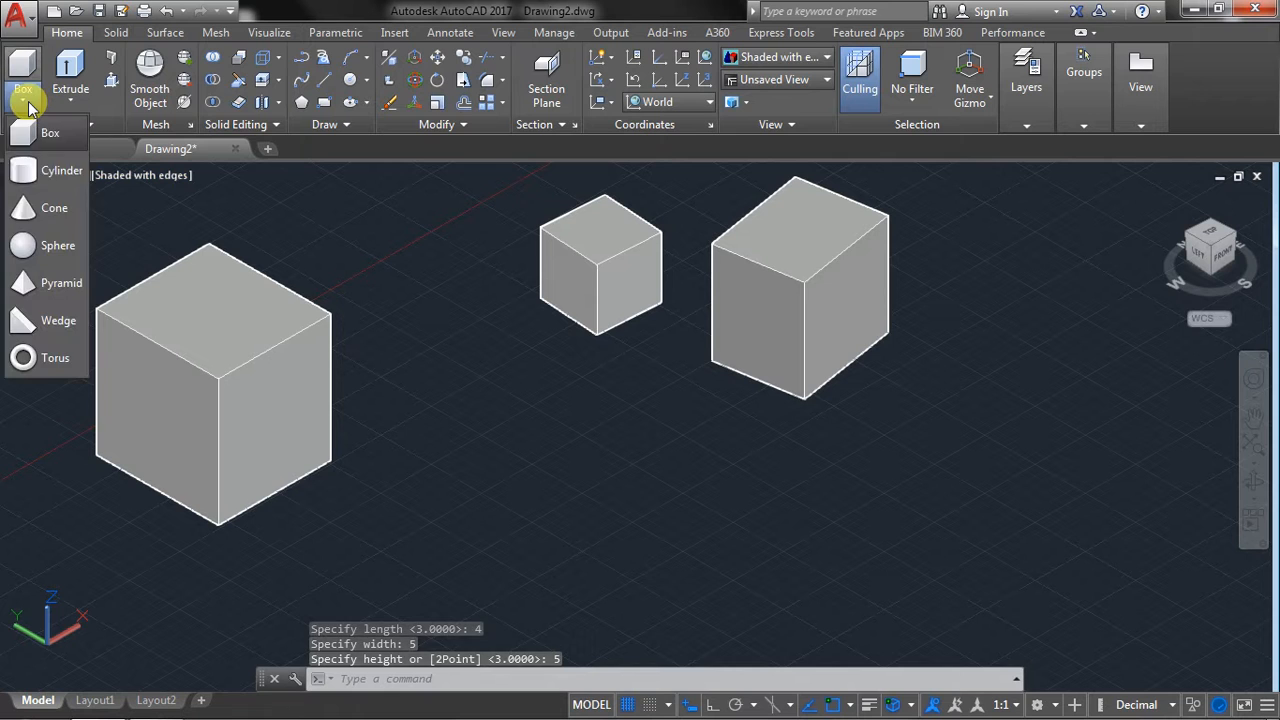
pyautogui.click(30, 172)
pyautogui.moveTo(528, 460); pyautogui.dragTo(391, 371, button='middle')
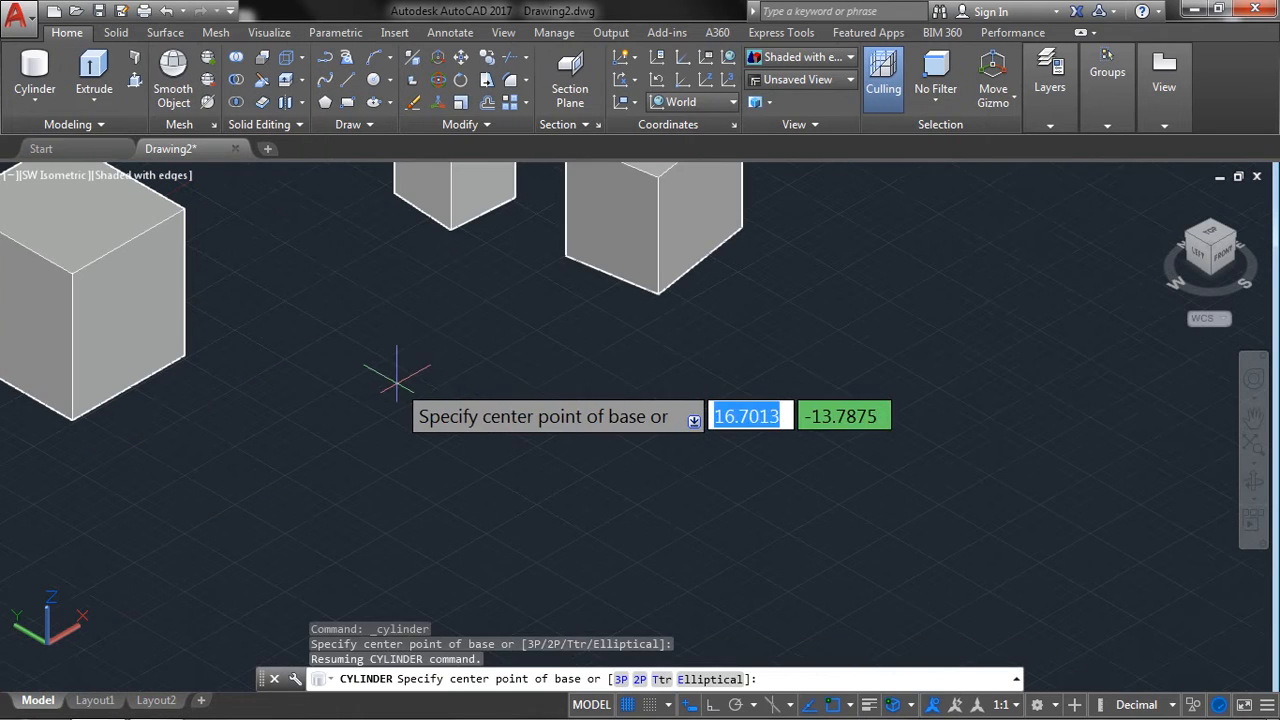
pyautogui.click(391, 371)
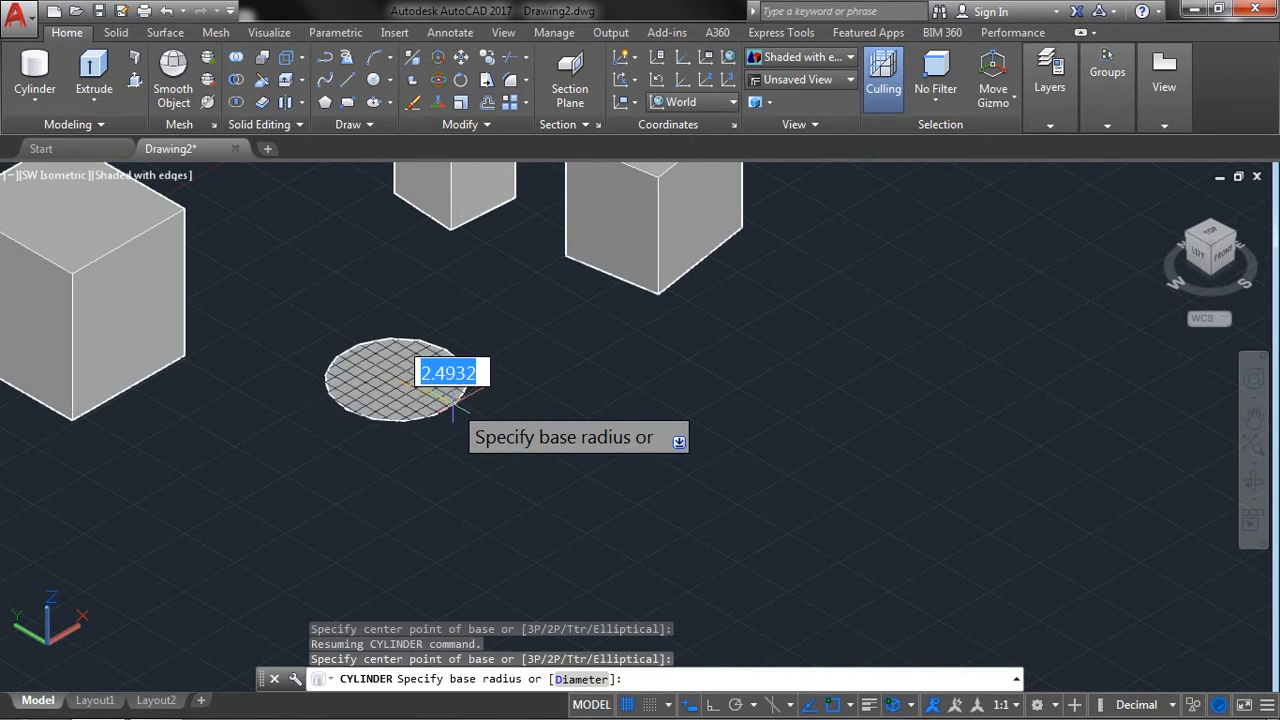
pyautogui.moveTo(470, 418); pyautogui.dragTo(580, 480, button='middle')
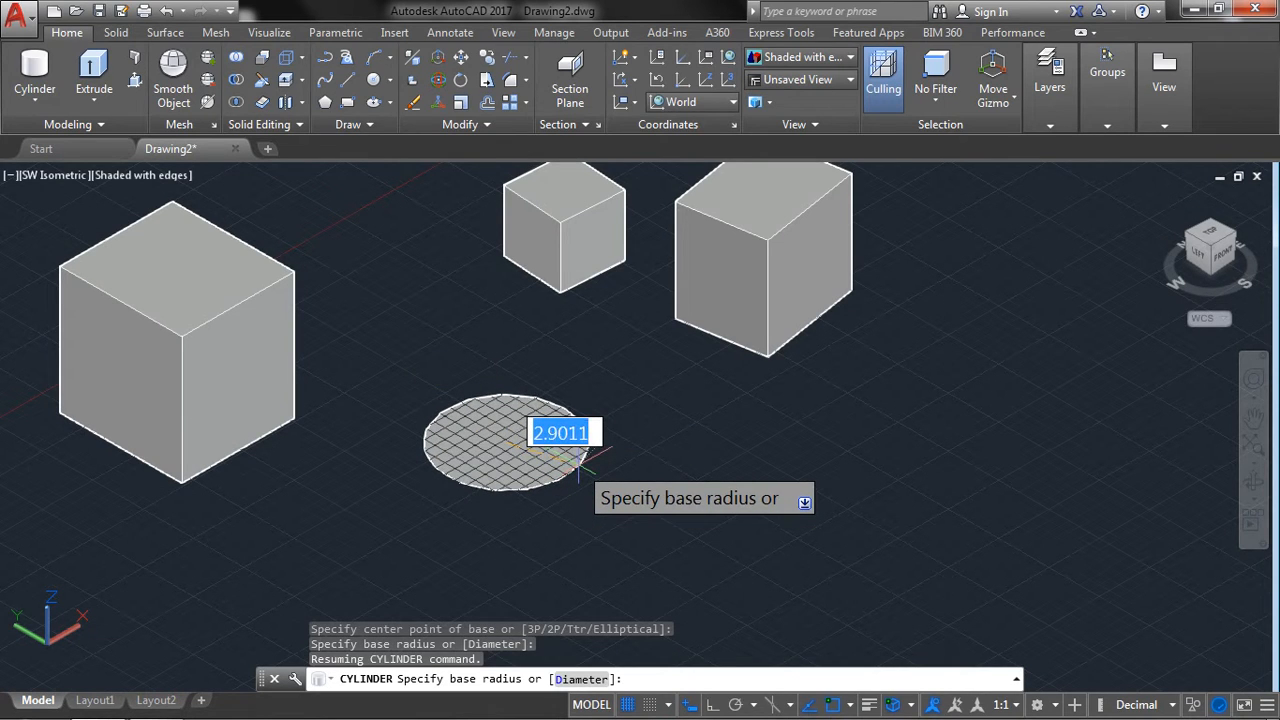
pyautogui.write('3')
pyautogui.press('Return')
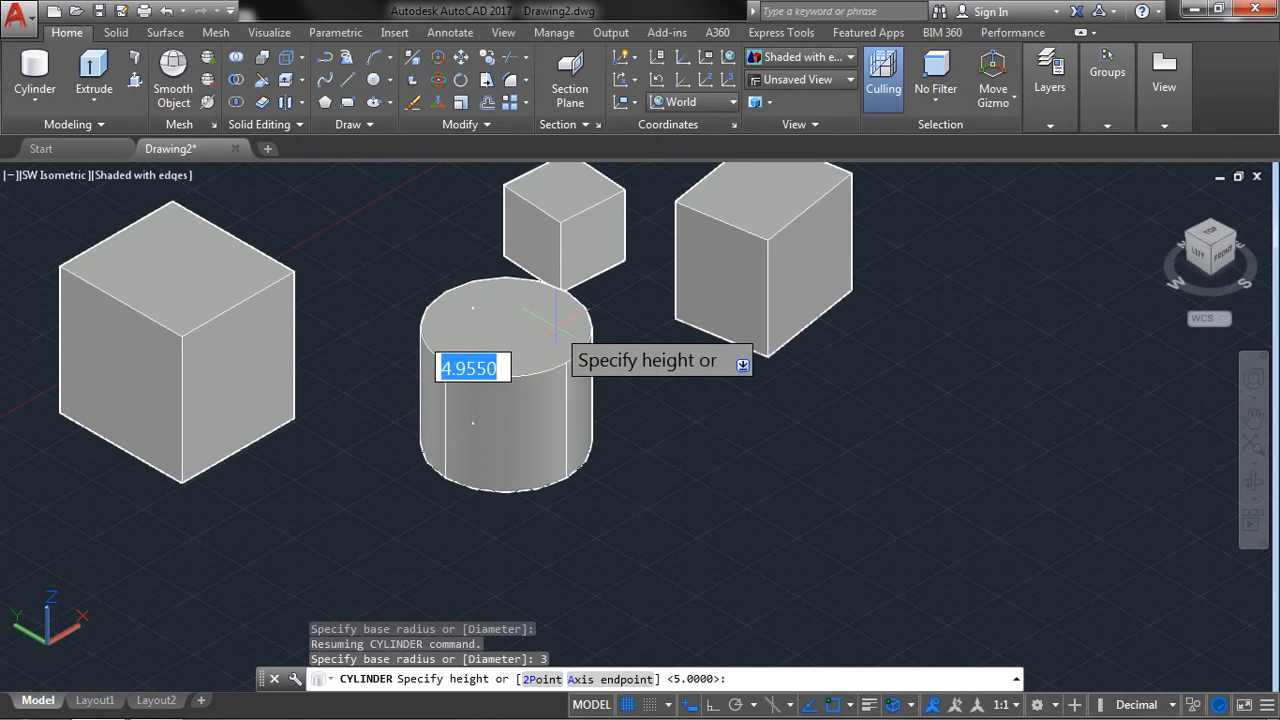
pyautogui.write('5')
pyautogui.press('Return')
pyautogui.rightClick(557, 361)
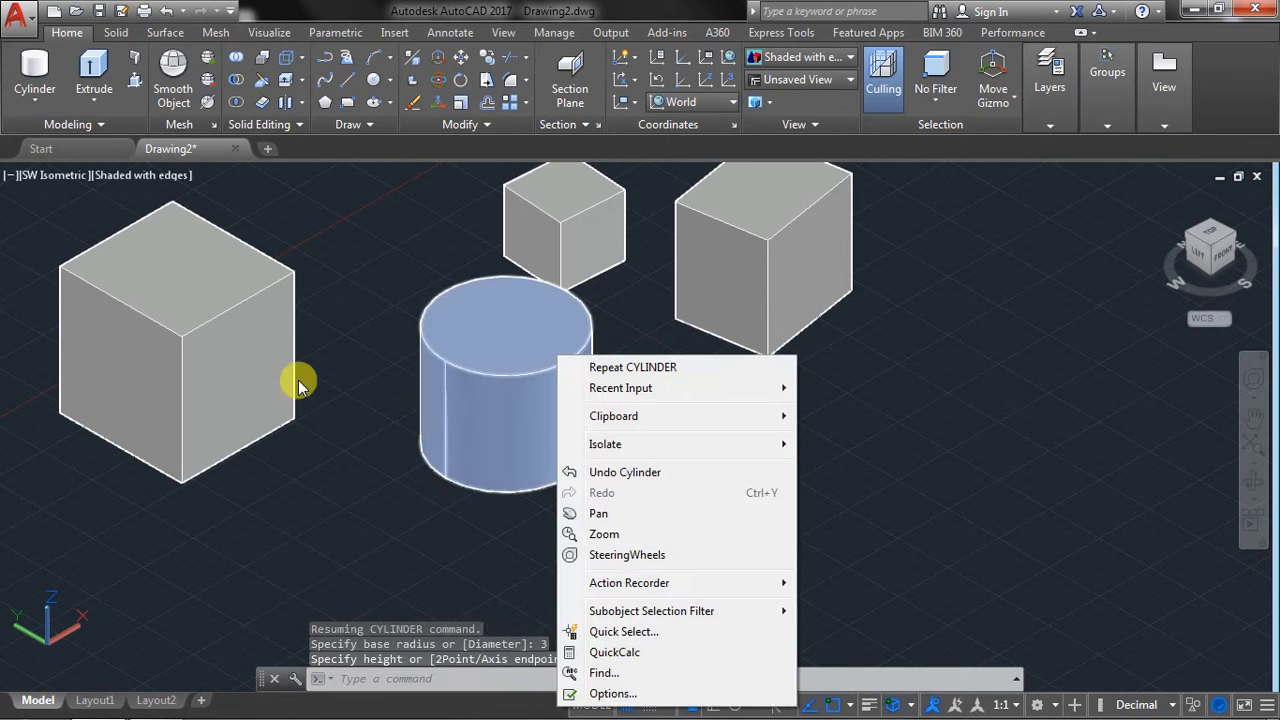
pyautogui.click(955, 472)
pyautogui.click(805, 522)
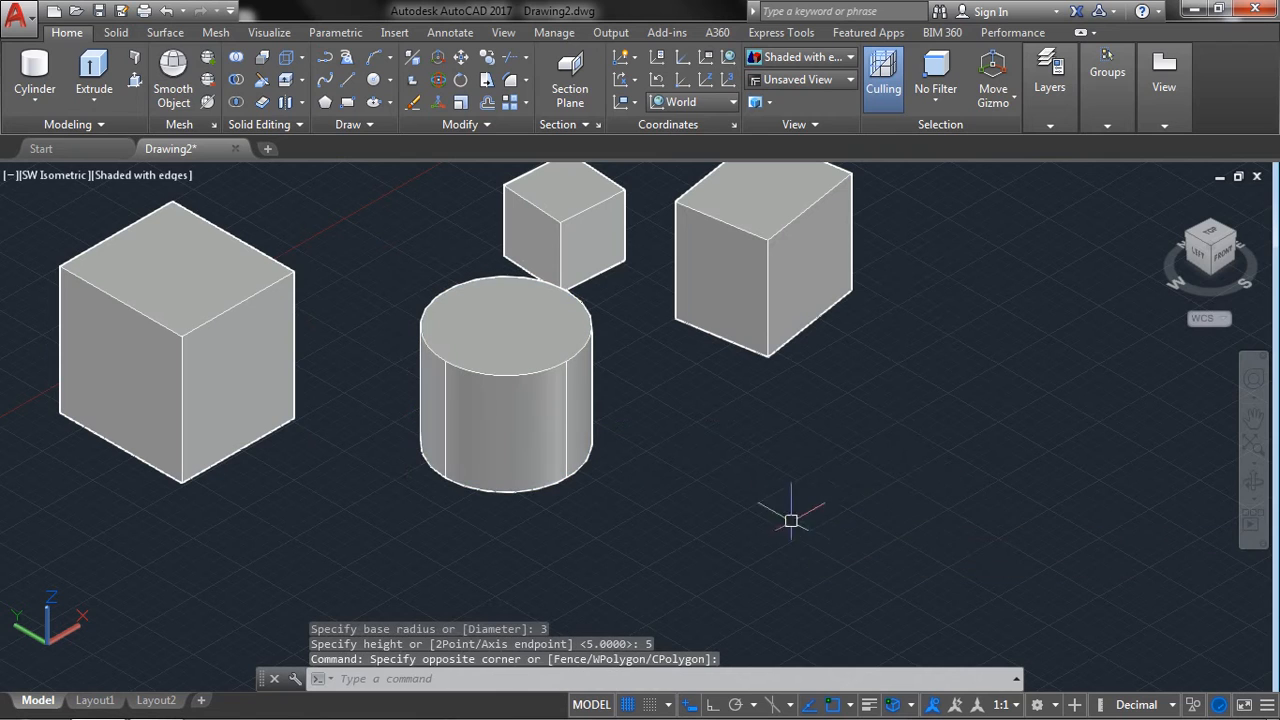
# Create a second cylinder beside the first using the Diameter option, with diameter 3 and the default height of 5.
pyautogui.click(35, 68)
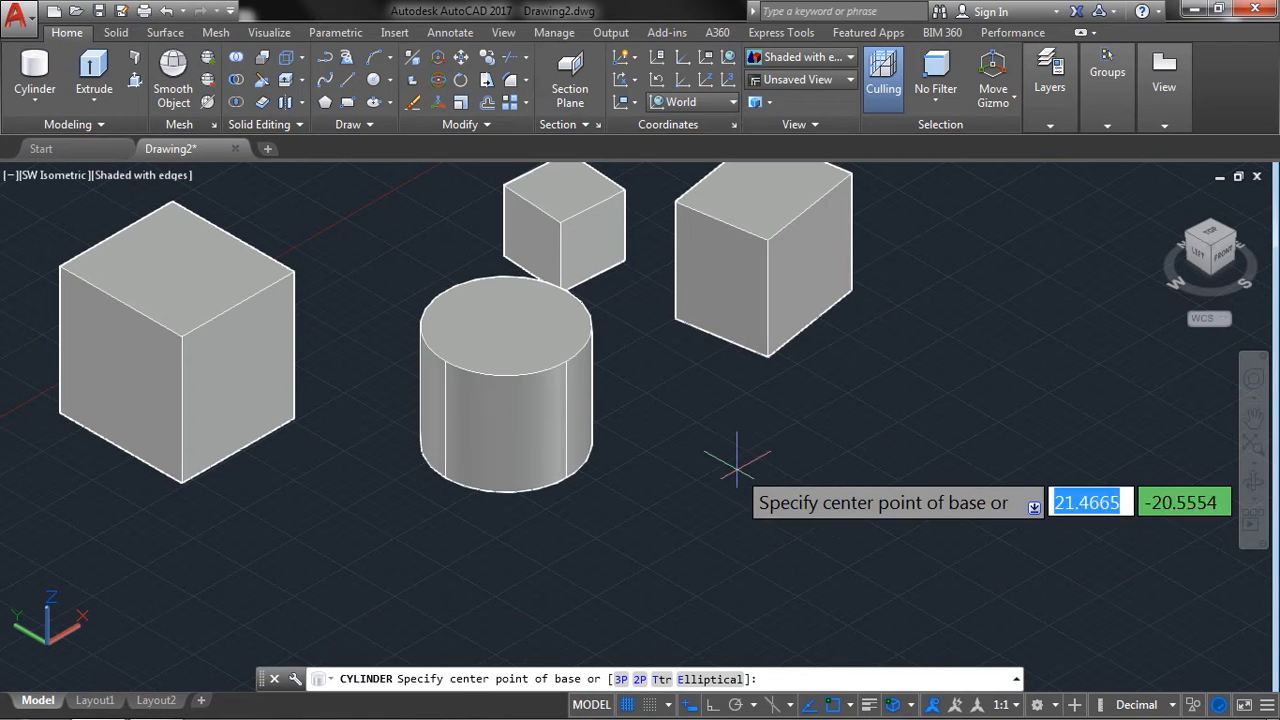
pyautogui.click(691, 460)
pyautogui.rightClick(758, 478)
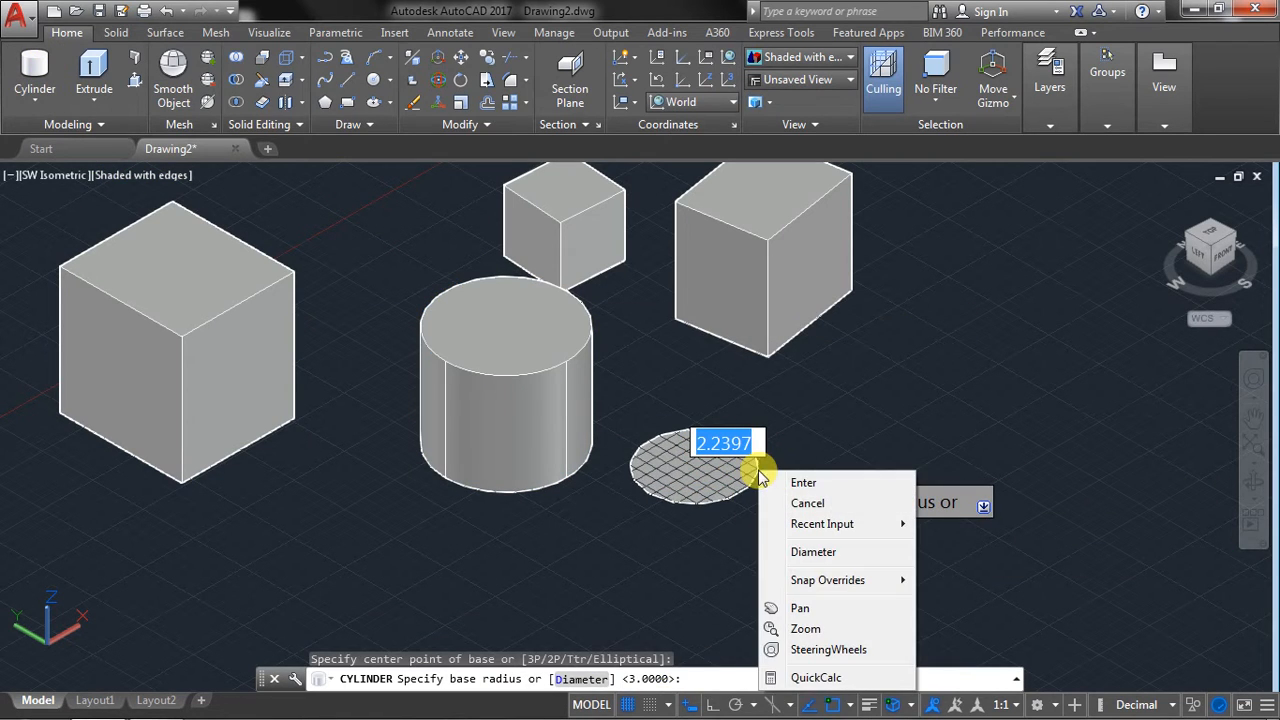
pyautogui.click(812, 552)
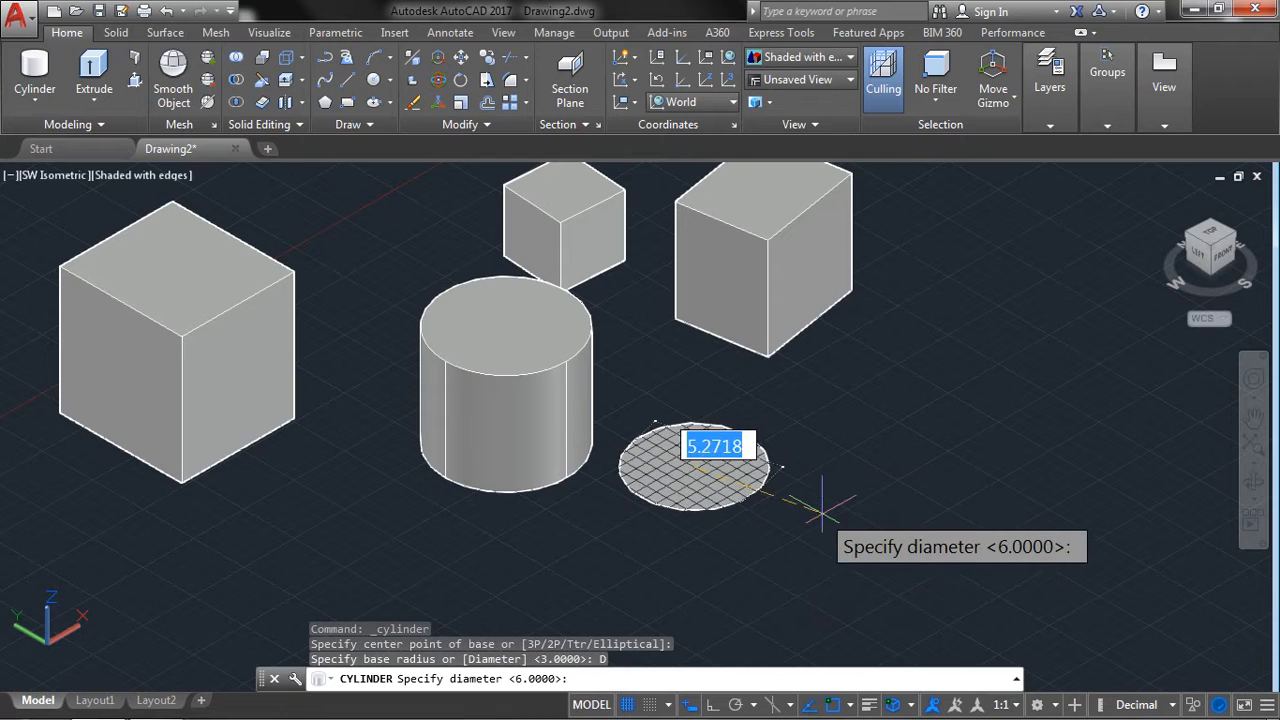
pyautogui.write('3')
pyautogui.press('Return')
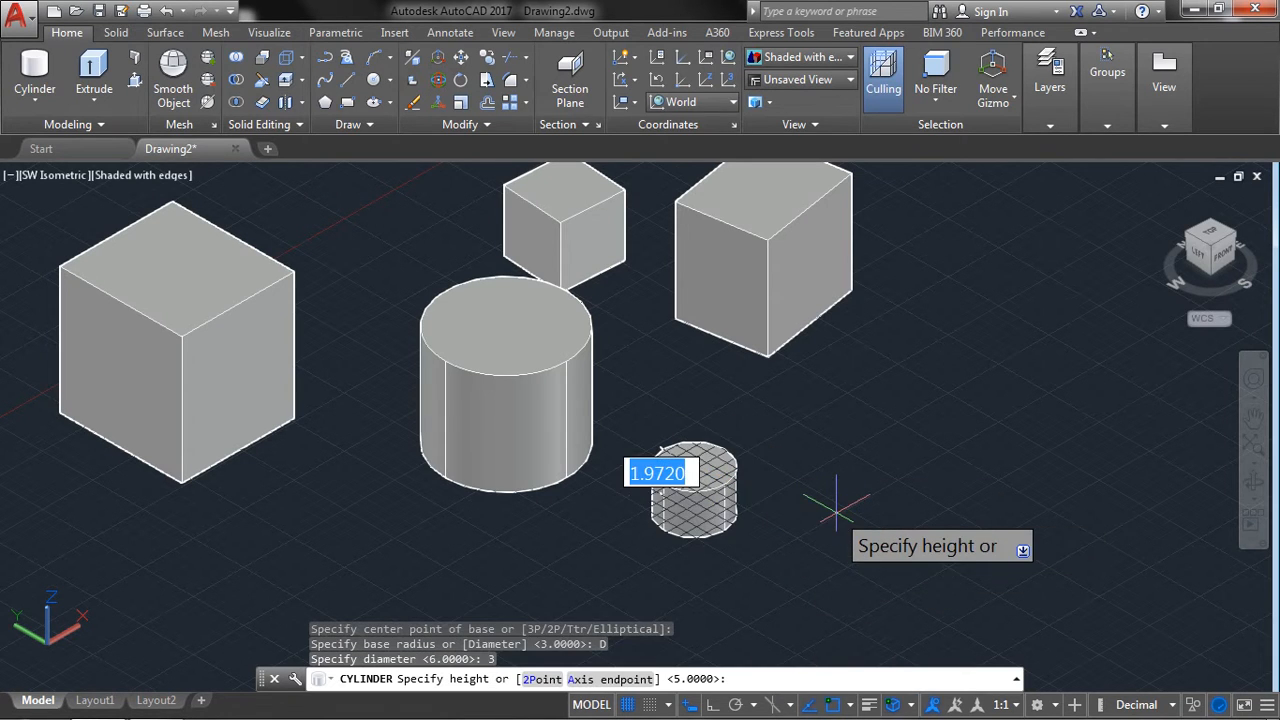
pyautogui.press('Return')
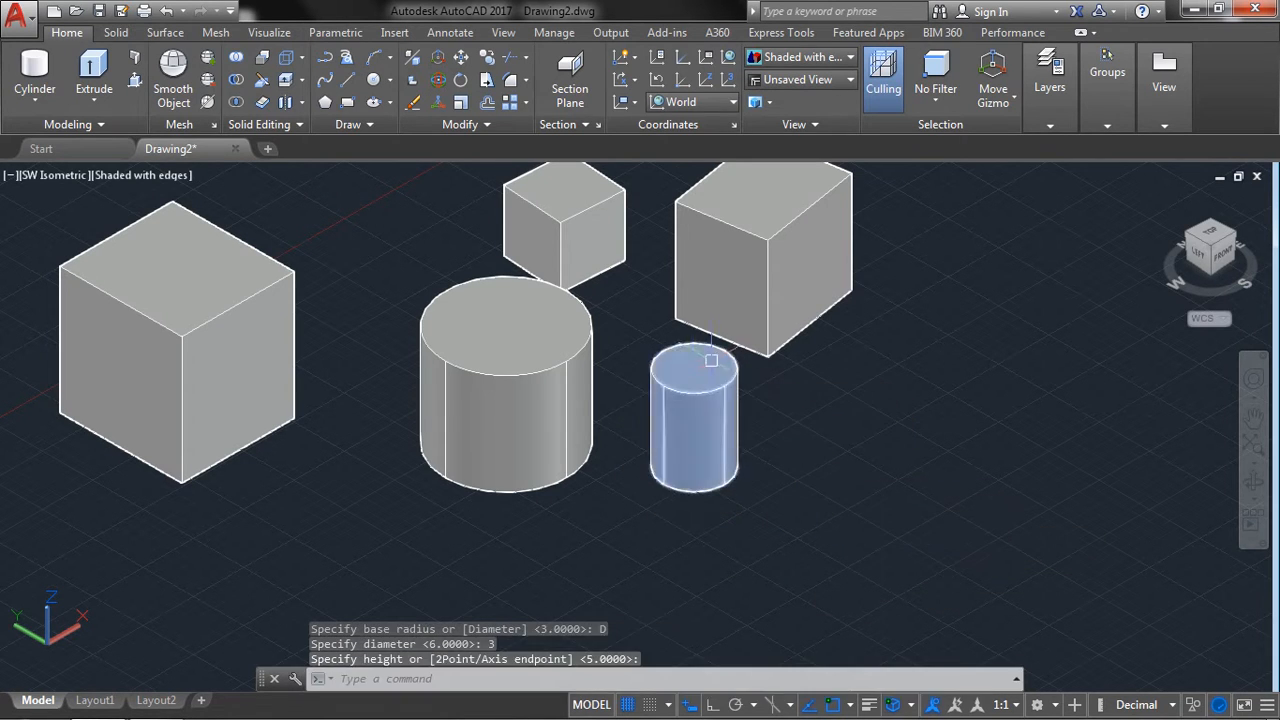
# Create a cone in front of the large box with a base radius of 3 and a height of 8.
pyautogui.click(31, 101)
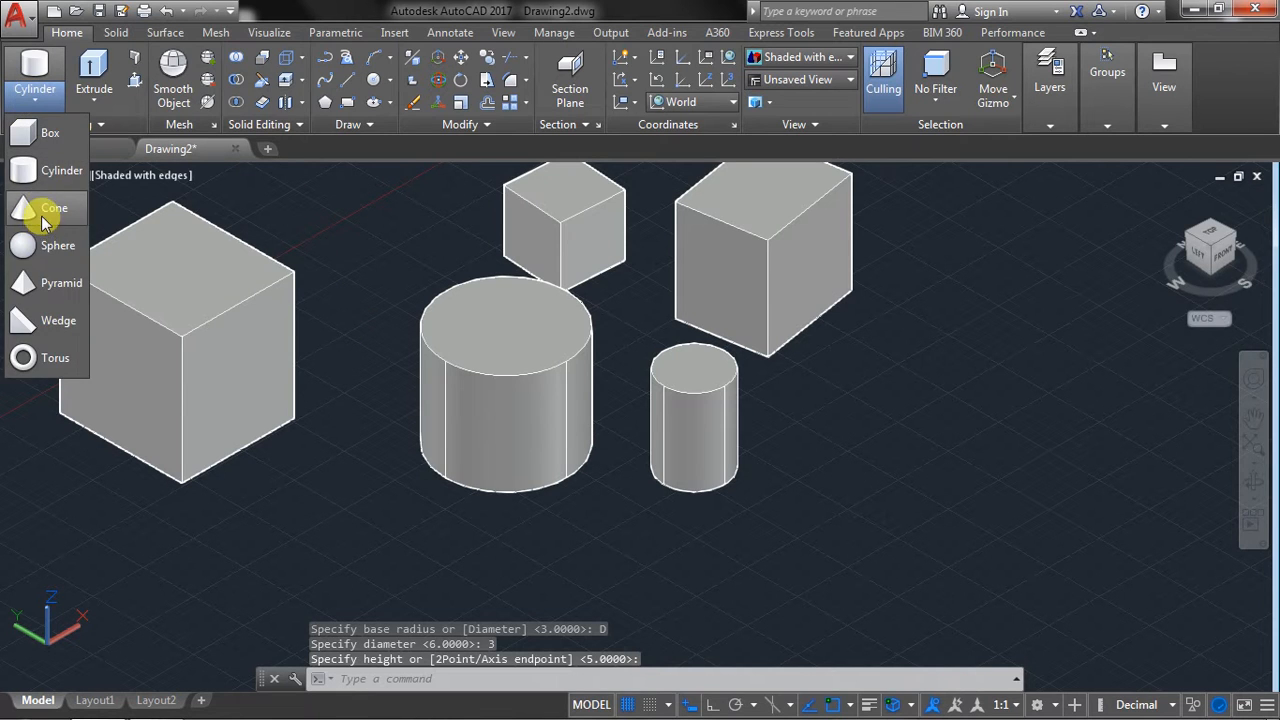
pyautogui.click(44, 212)
pyautogui.moveTo(258, 484); pyautogui.dragTo(354, 286, button='middle')
pyautogui.click(368, 457)
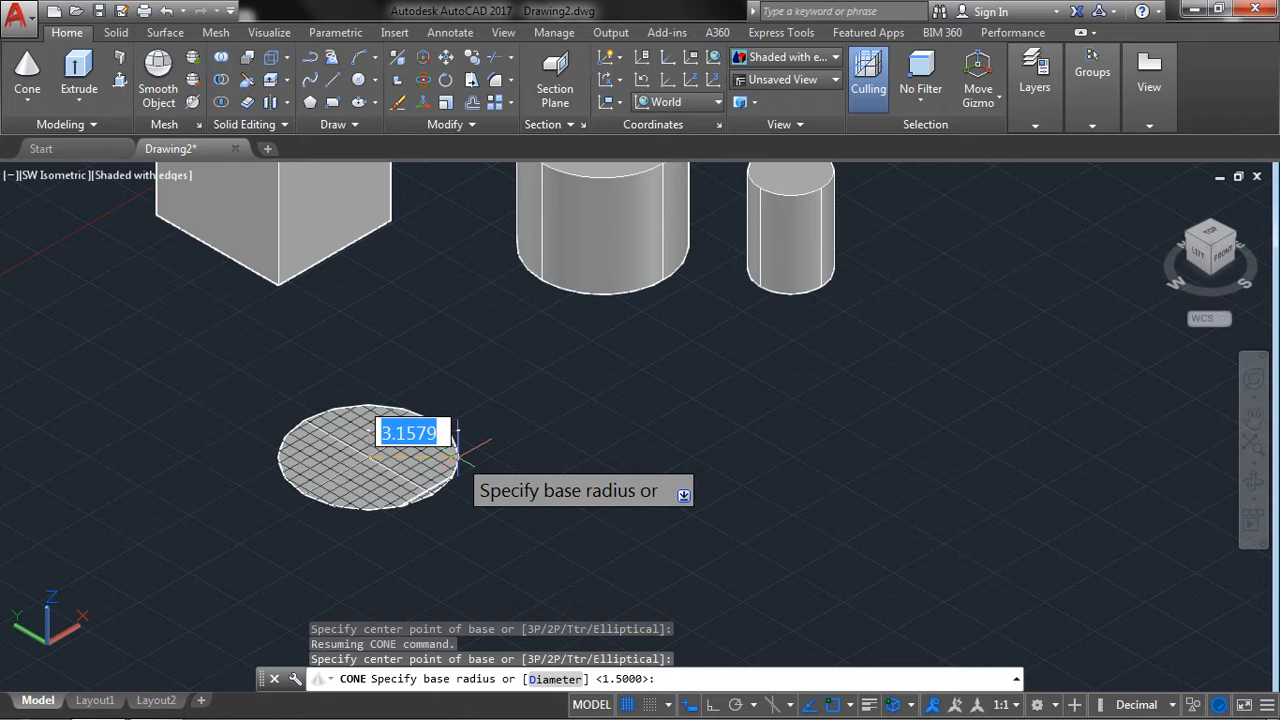
pyautogui.write('3')
pyautogui.press('Return')
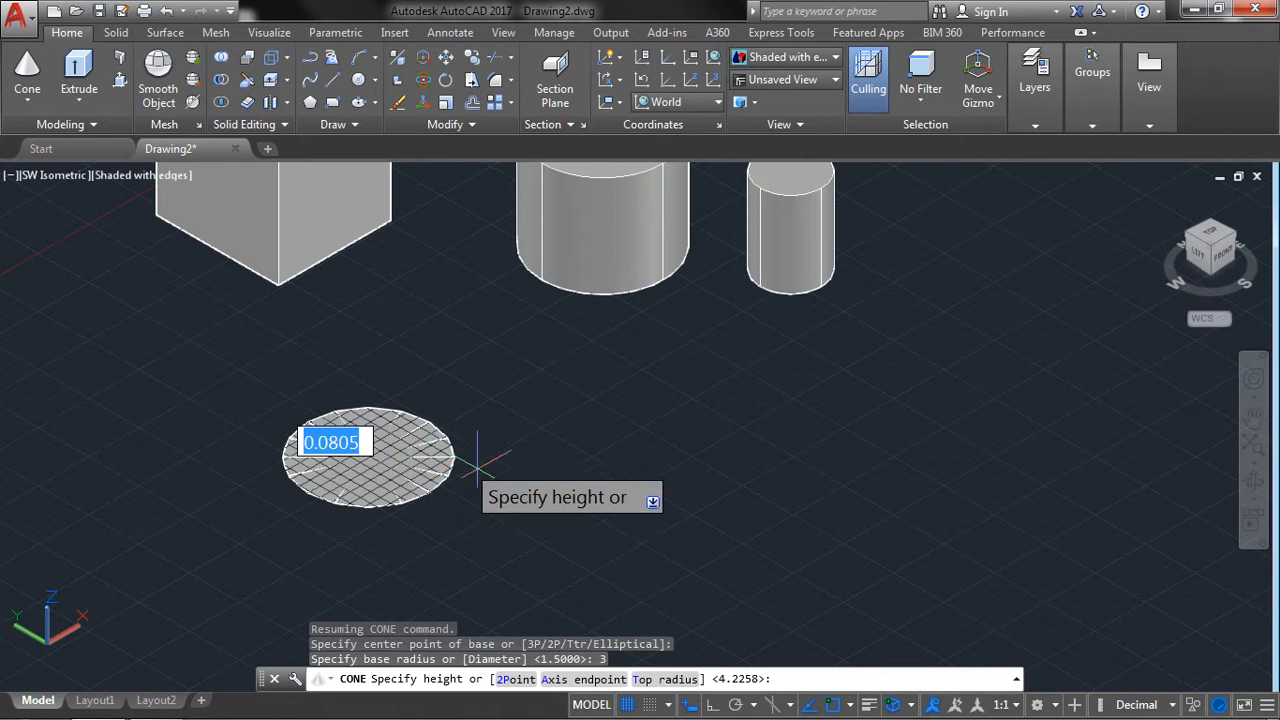
pyautogui.write('8')
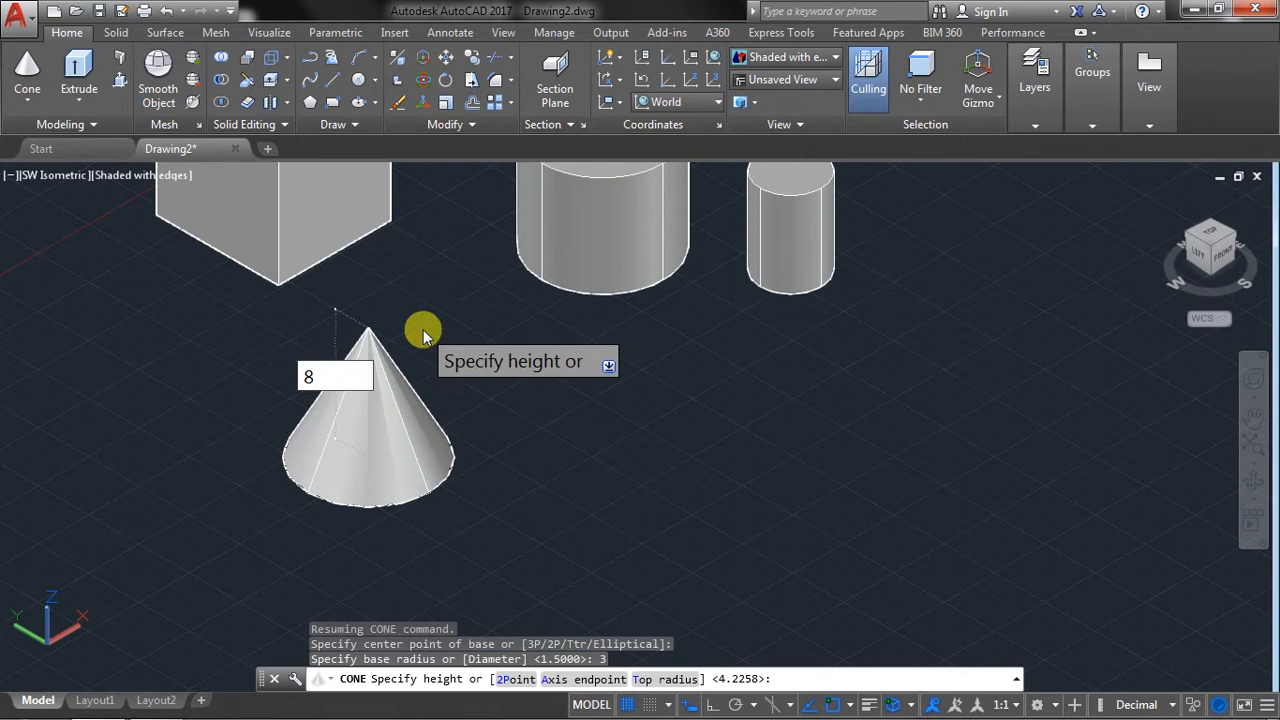
pyautogui.press('Return')
# Create a second cone beside the first with the 3P option, picking a base radius of about 3 and a height of about 5.
pyautogui.click(27, 100)
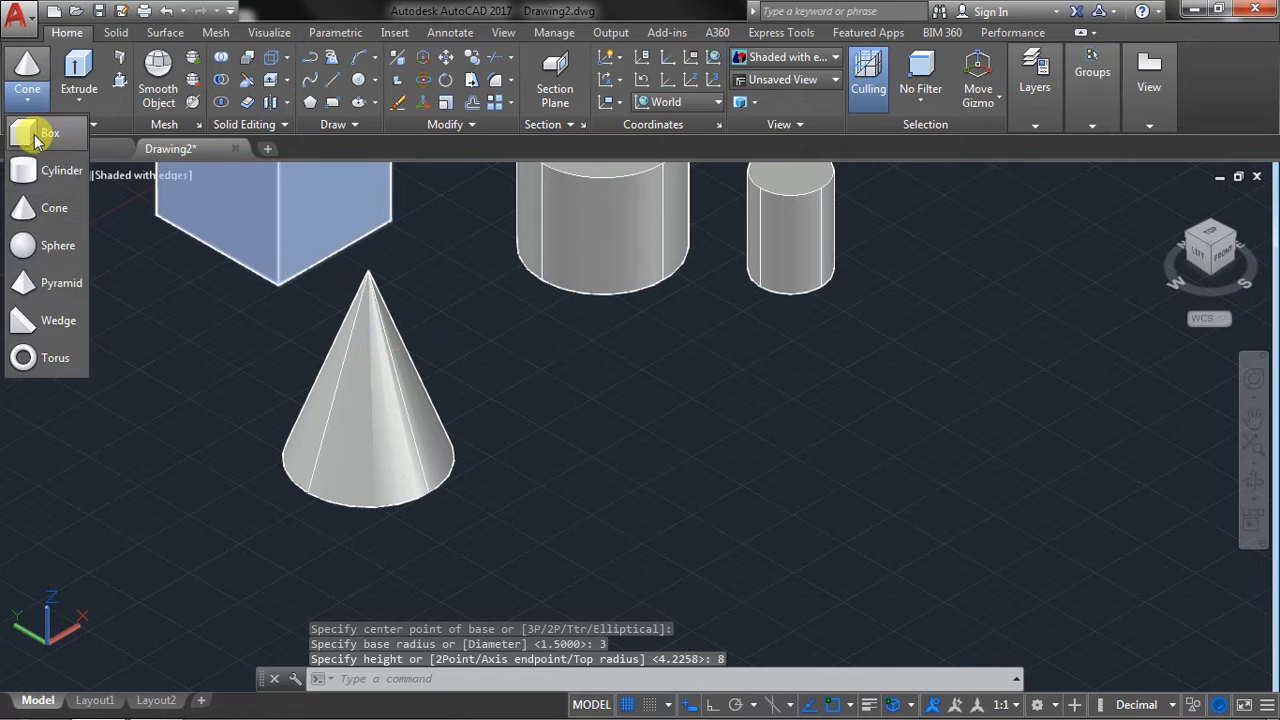
pyautogui.click(29, 206)
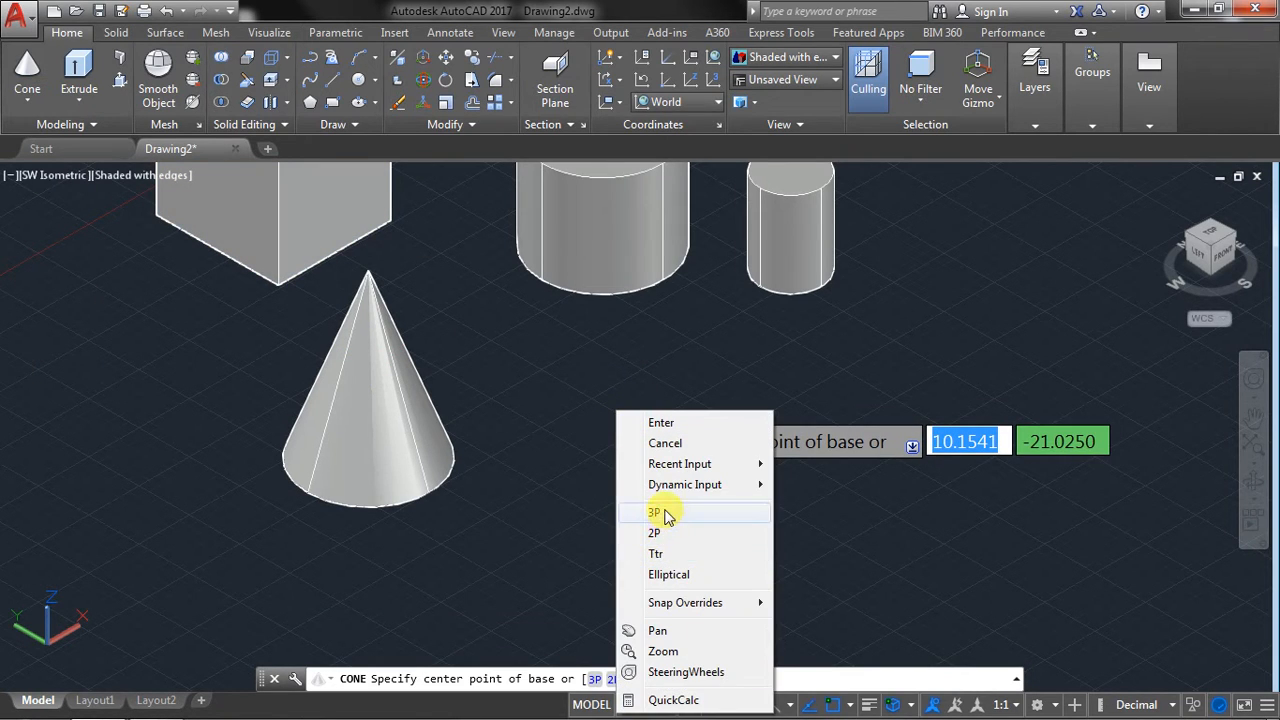
pyautogui.click(667, 514)
pyautogui.click(650, 448)
pyautogui.click(805, 438)
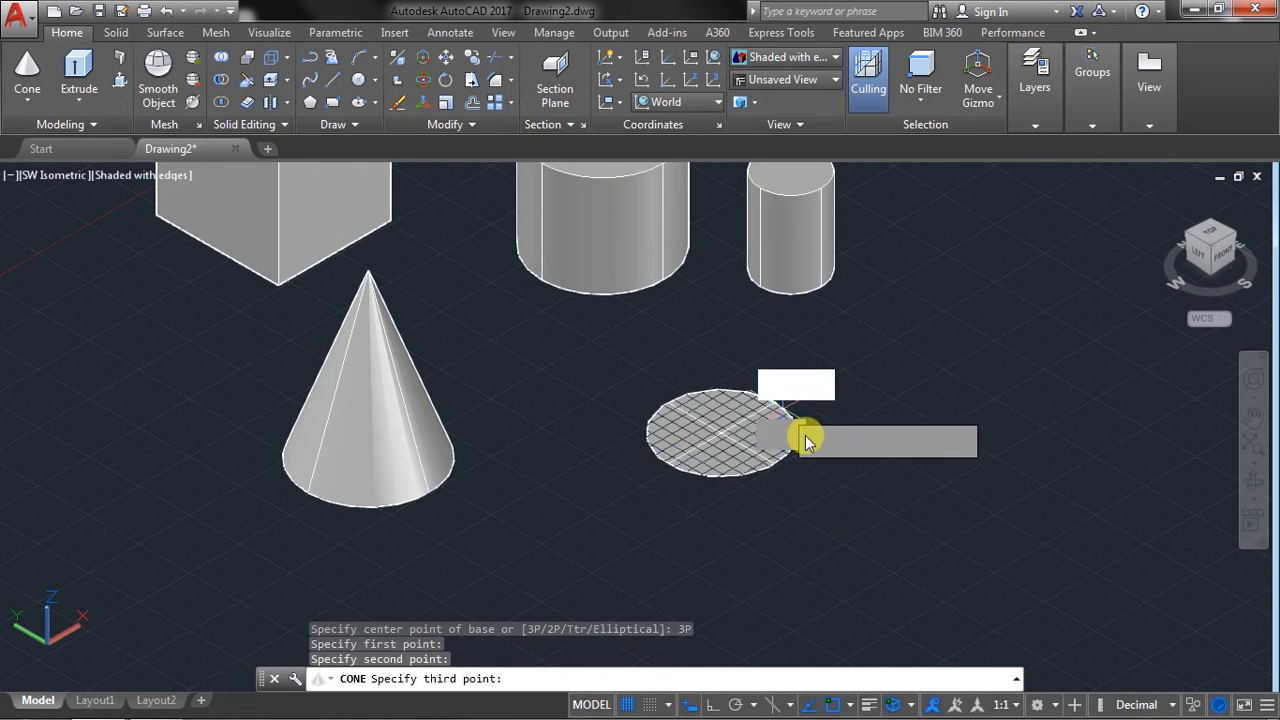
pyautogui.click(828, 462)
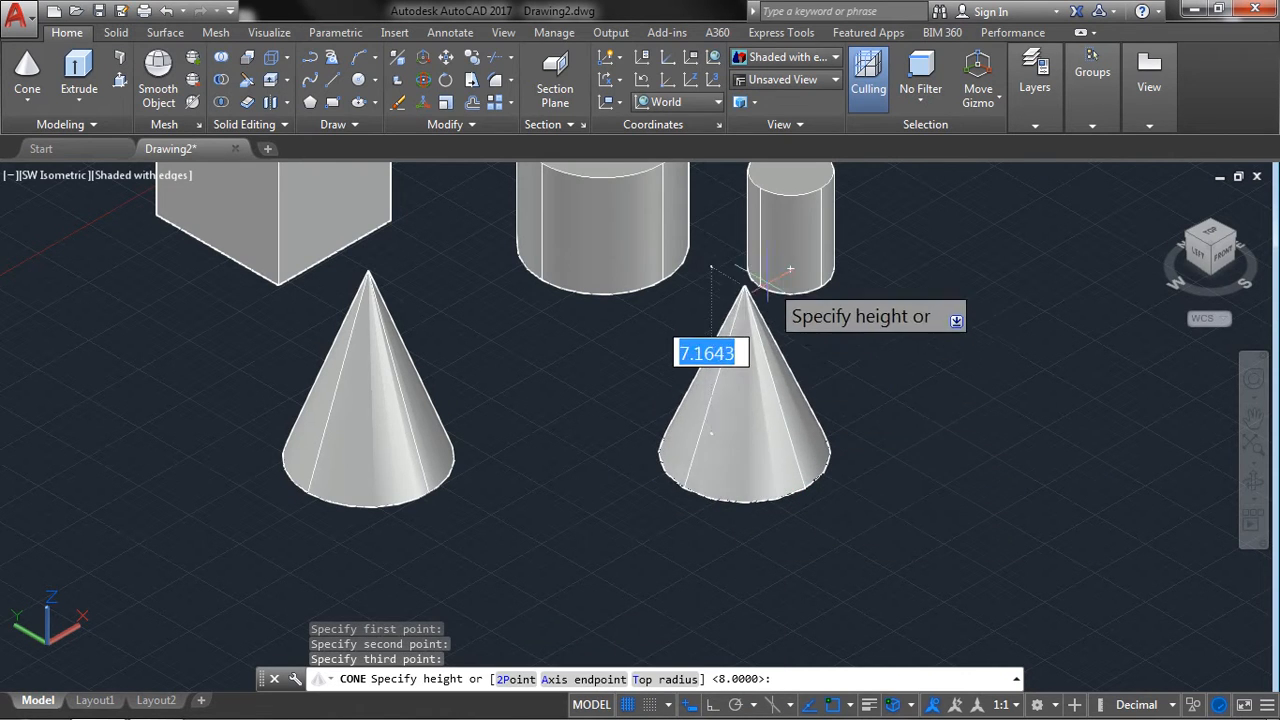
pyautogui.moveTo(717, 221); pyautogui.dragTo(740, 262, button='middle')
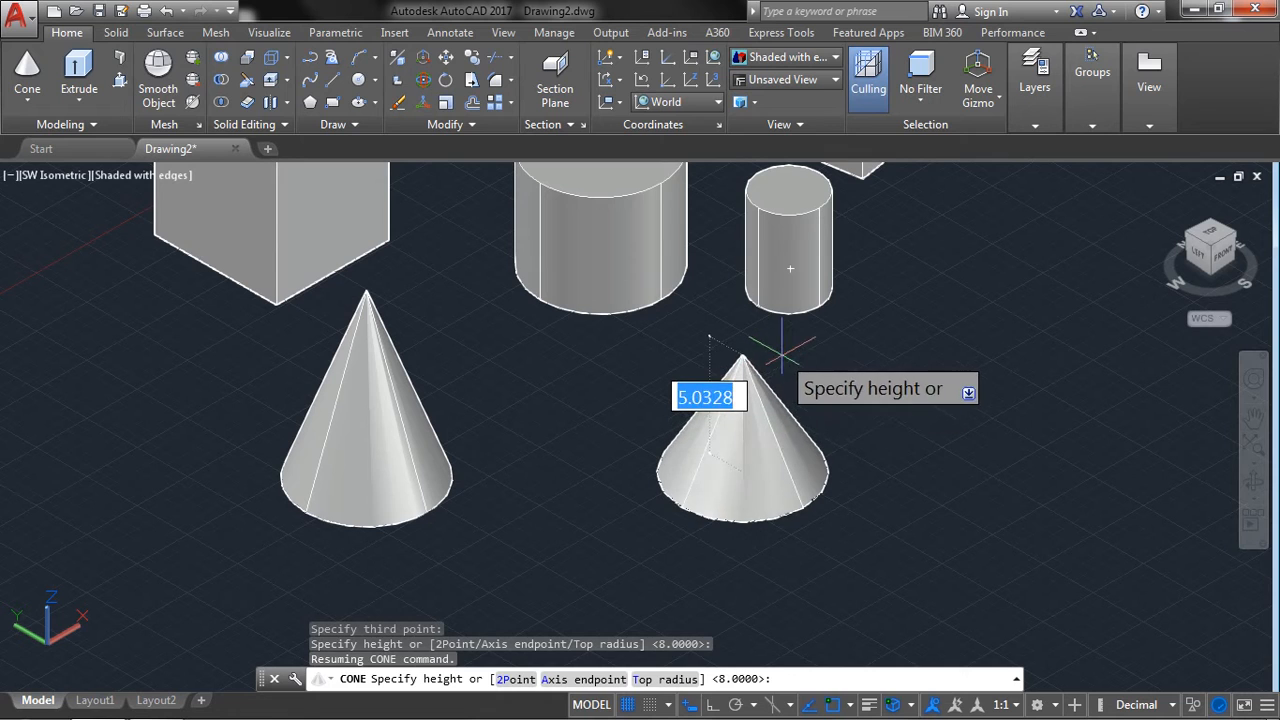
pyautogui.click(782, 352)
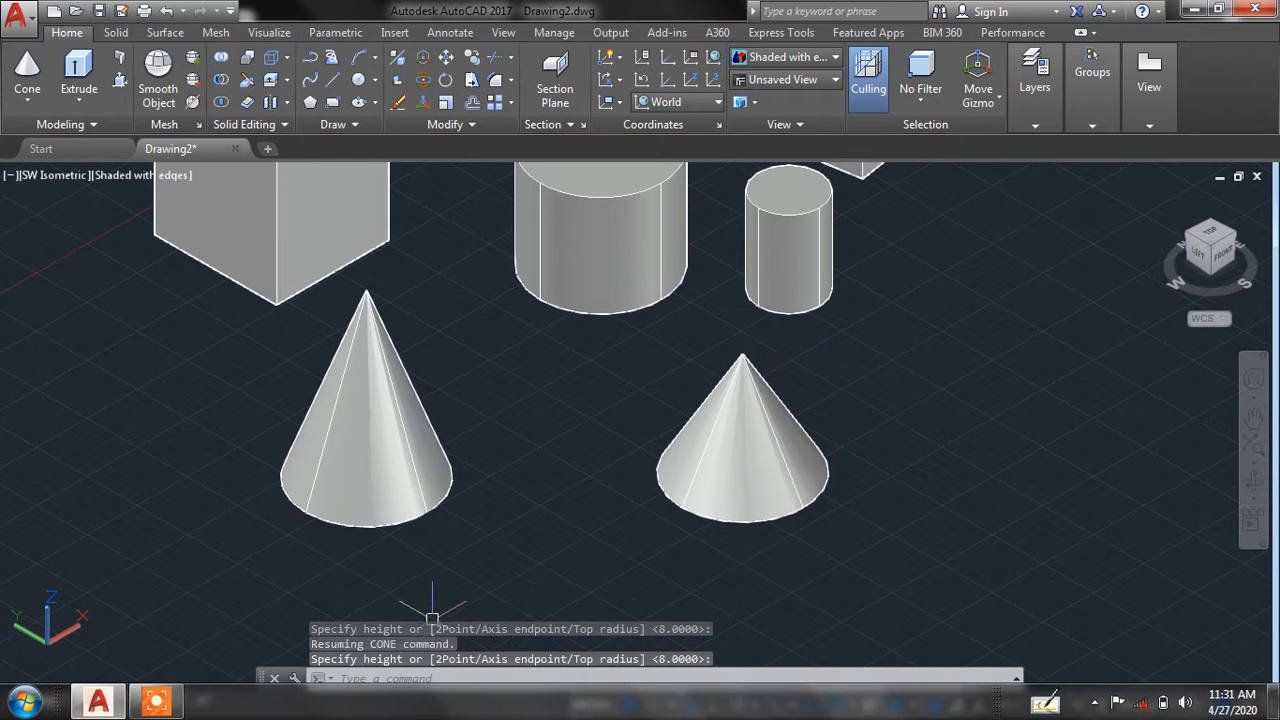
pyautogui.click(28, 68)
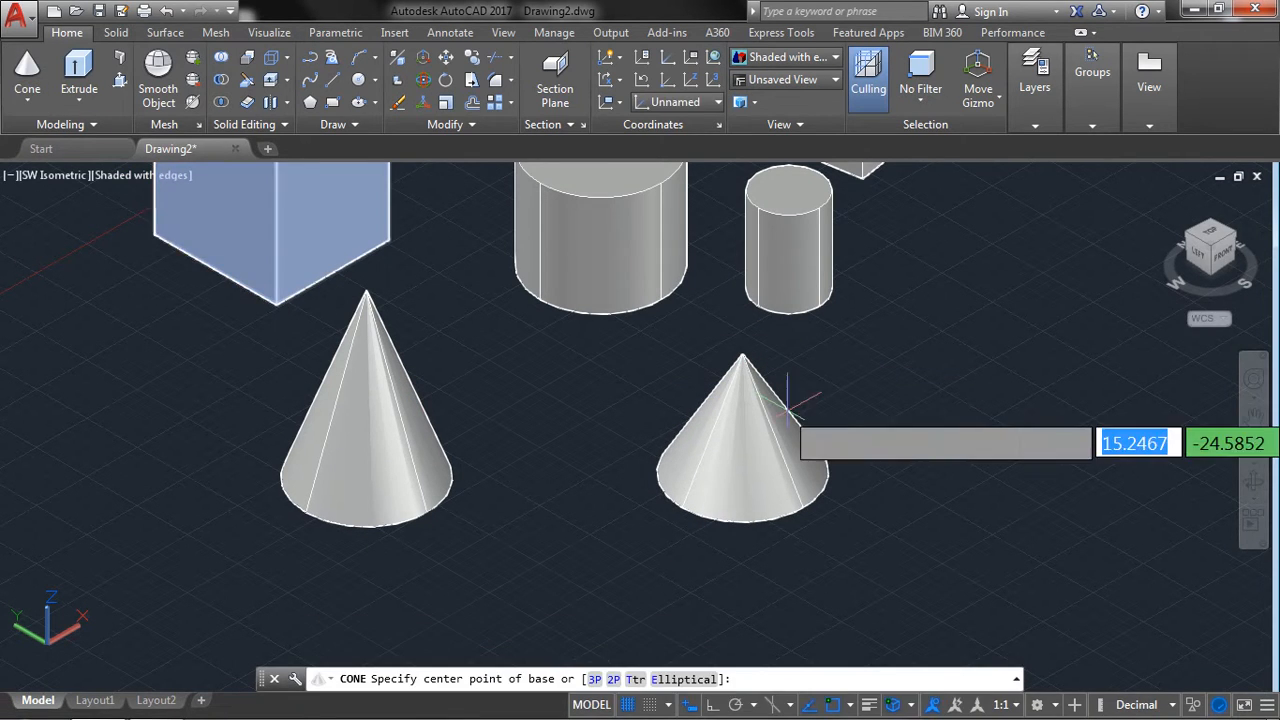
pyautogui.moveTo(743, 431); pyautogui.dragTo(620, 423, button='middle')
pyautogui.click(869, 409)
pyautogui.rightClick(950, 459)
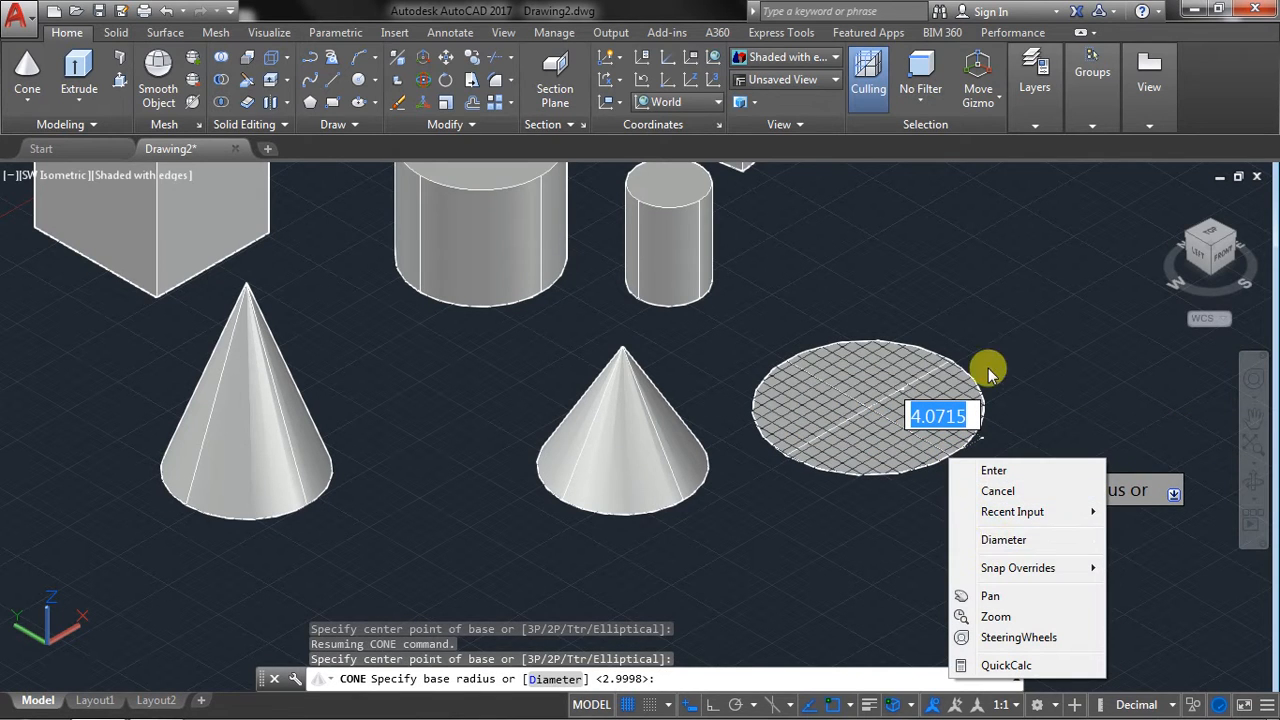
pyautogui.click(988, 376)
pyautogui.rightClick(964, 273)
pyautogui.click(985, 302)
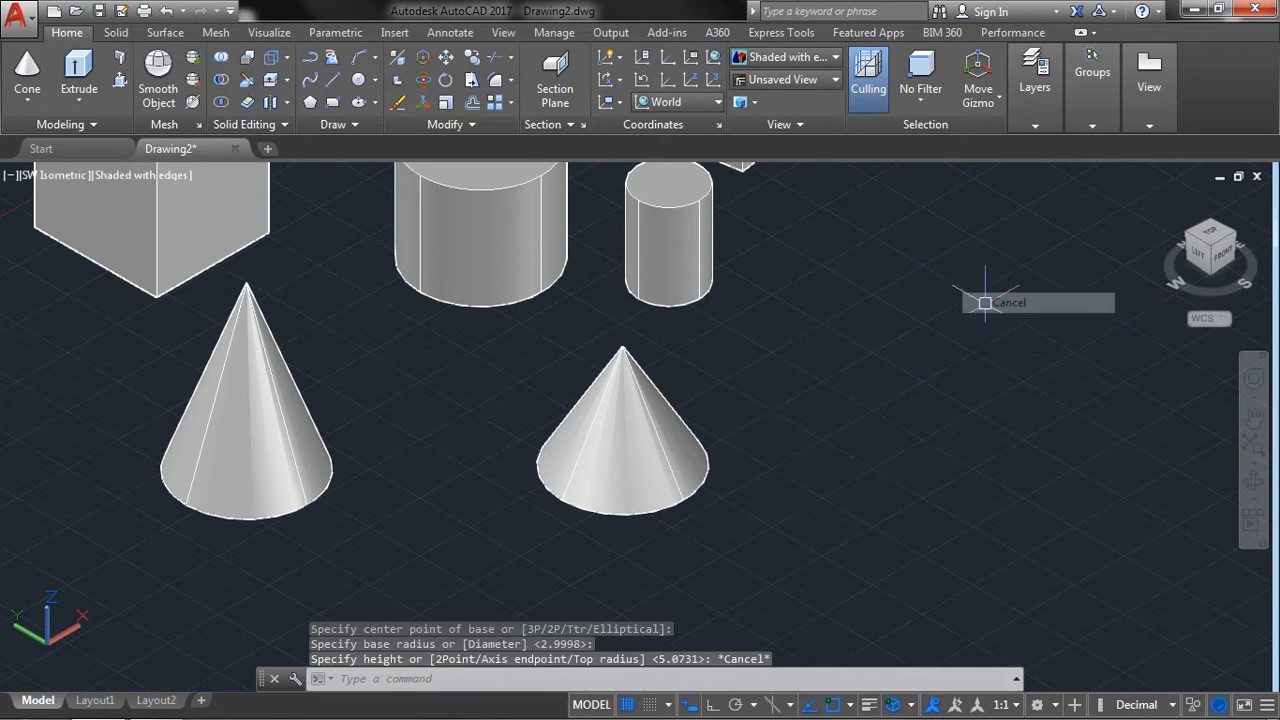
# Try to create a cone with the Ttr option, picking tangent points on the base edges of the cylinders and cones.
pyautogui.click(24, 68)
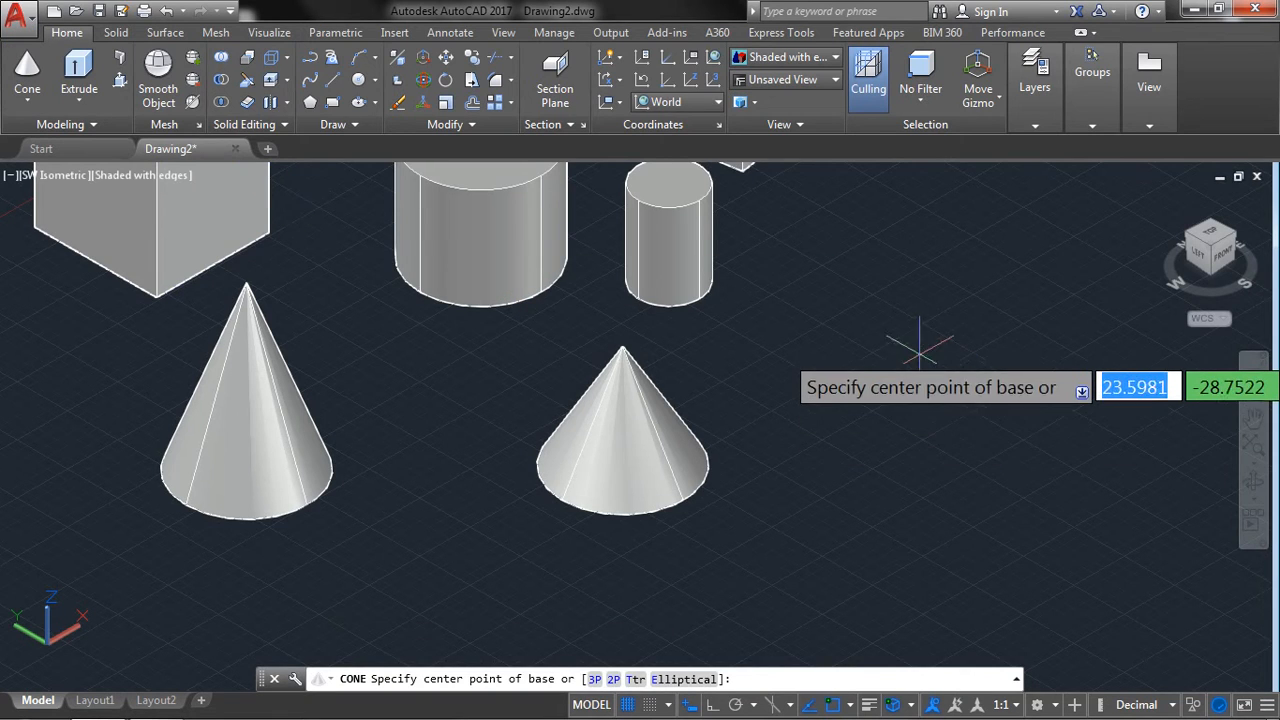
pyautogui.rightClick(922, 356)
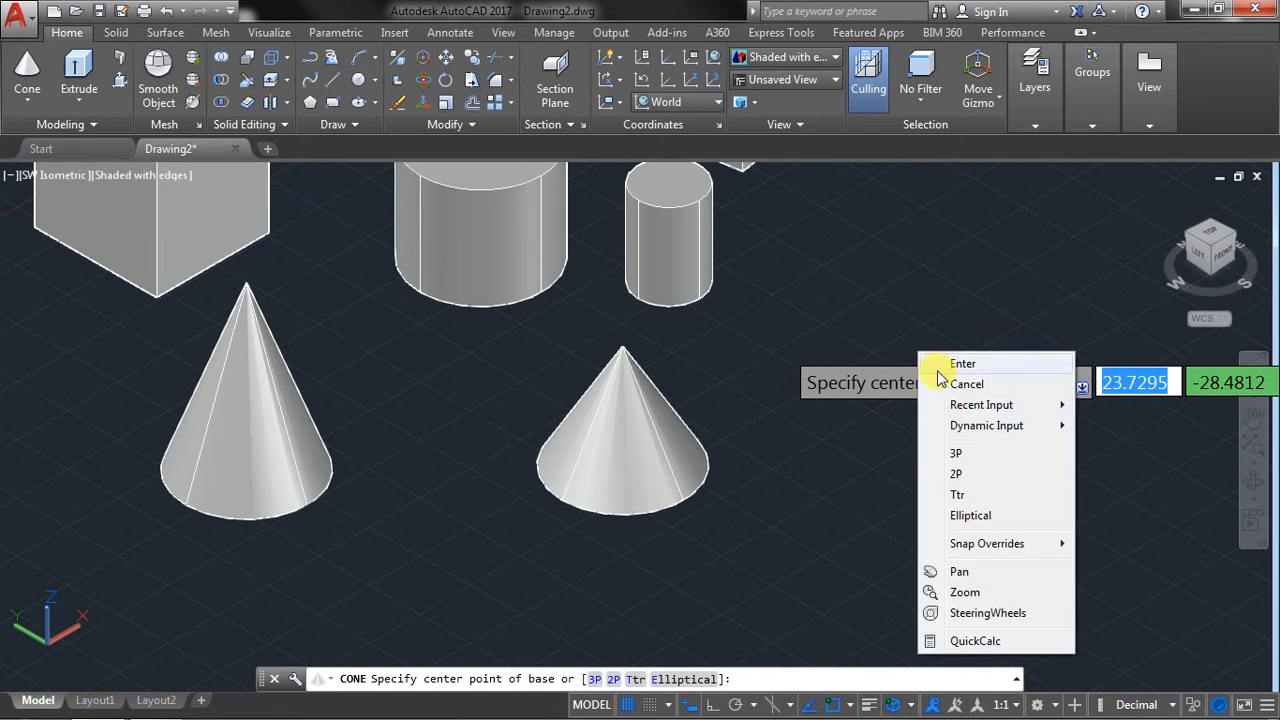
pyautogui.click(960, 495)
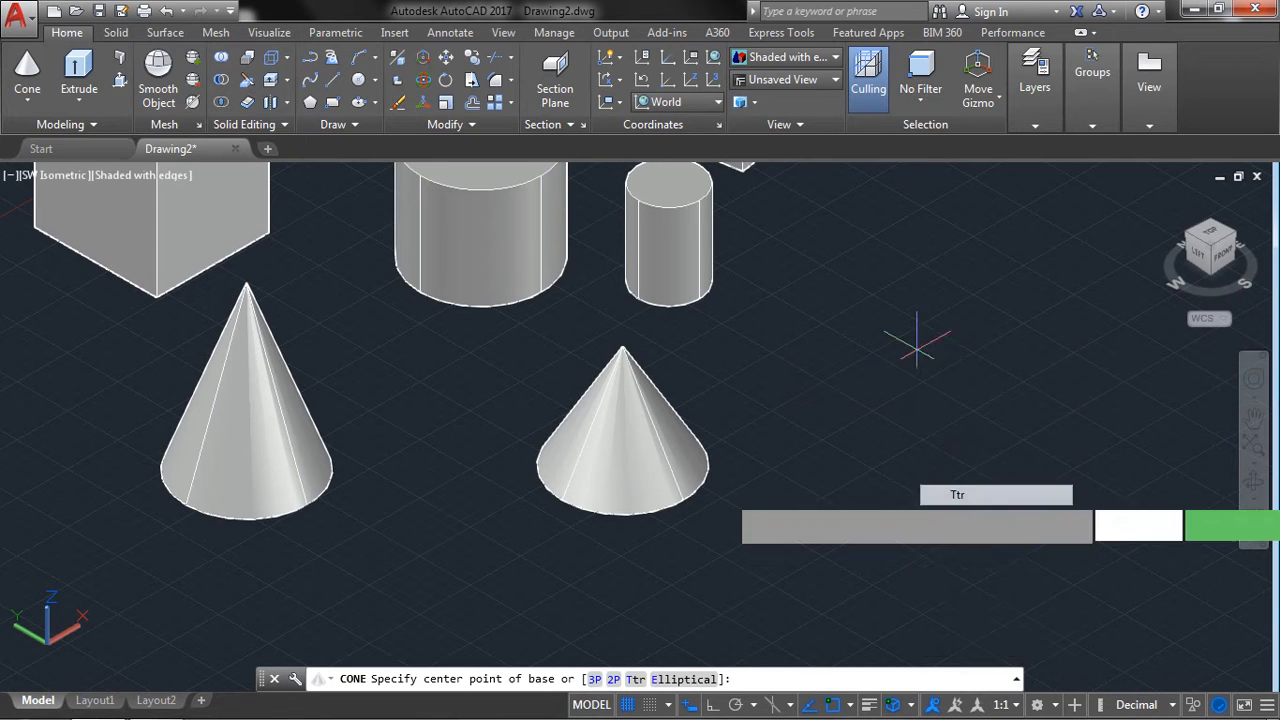
pyautogui.click(545, 287)
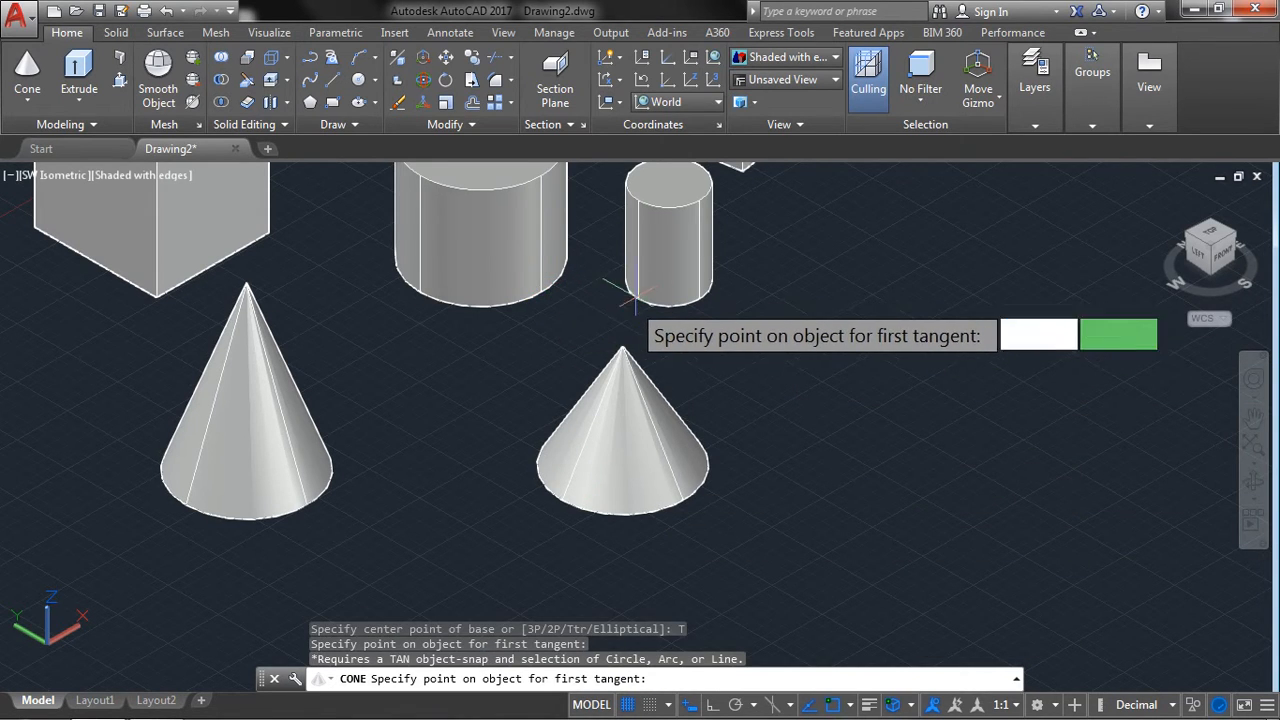
pyautogui.click(637, 290)
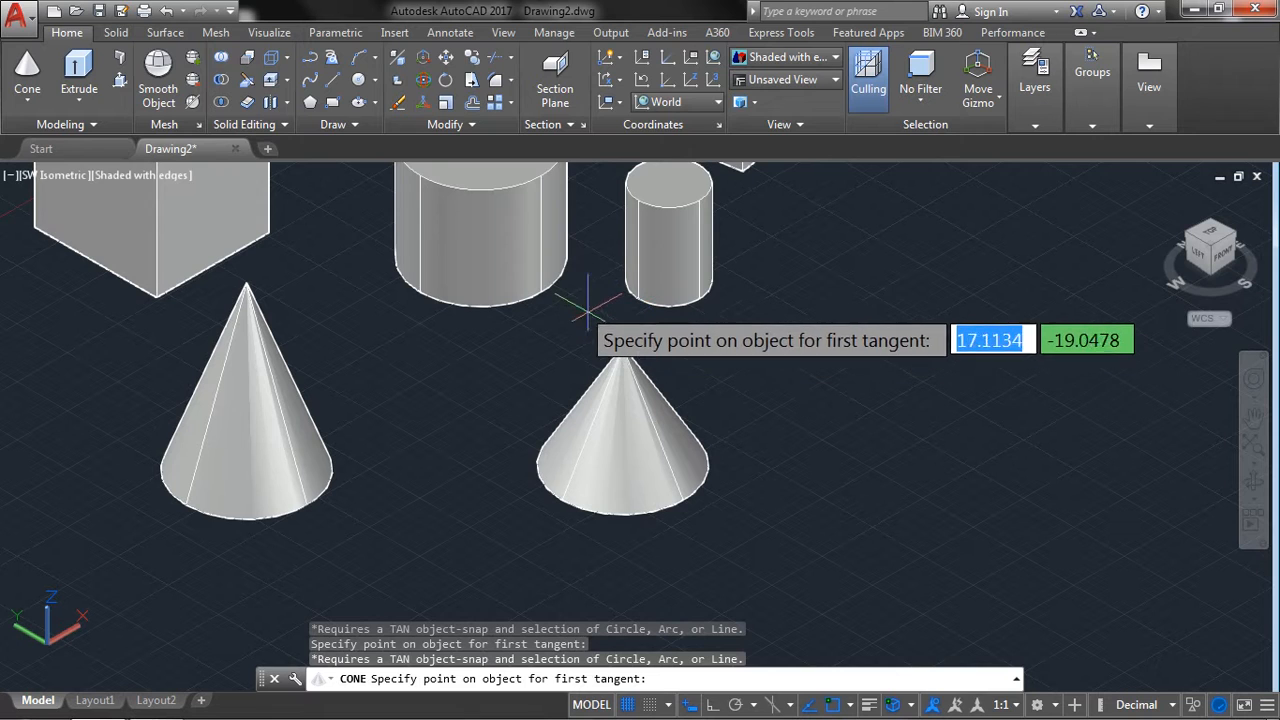
pyautogui.click(541, 286)
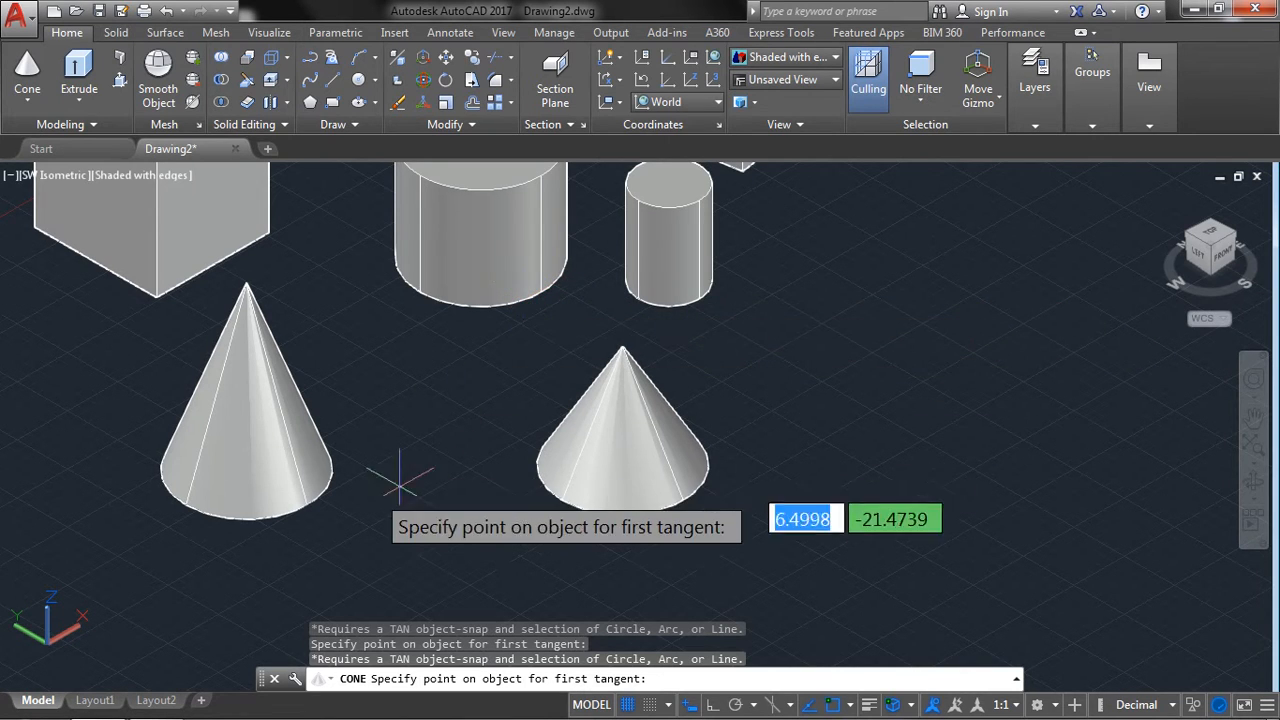
pyautogui.click(331, 470)
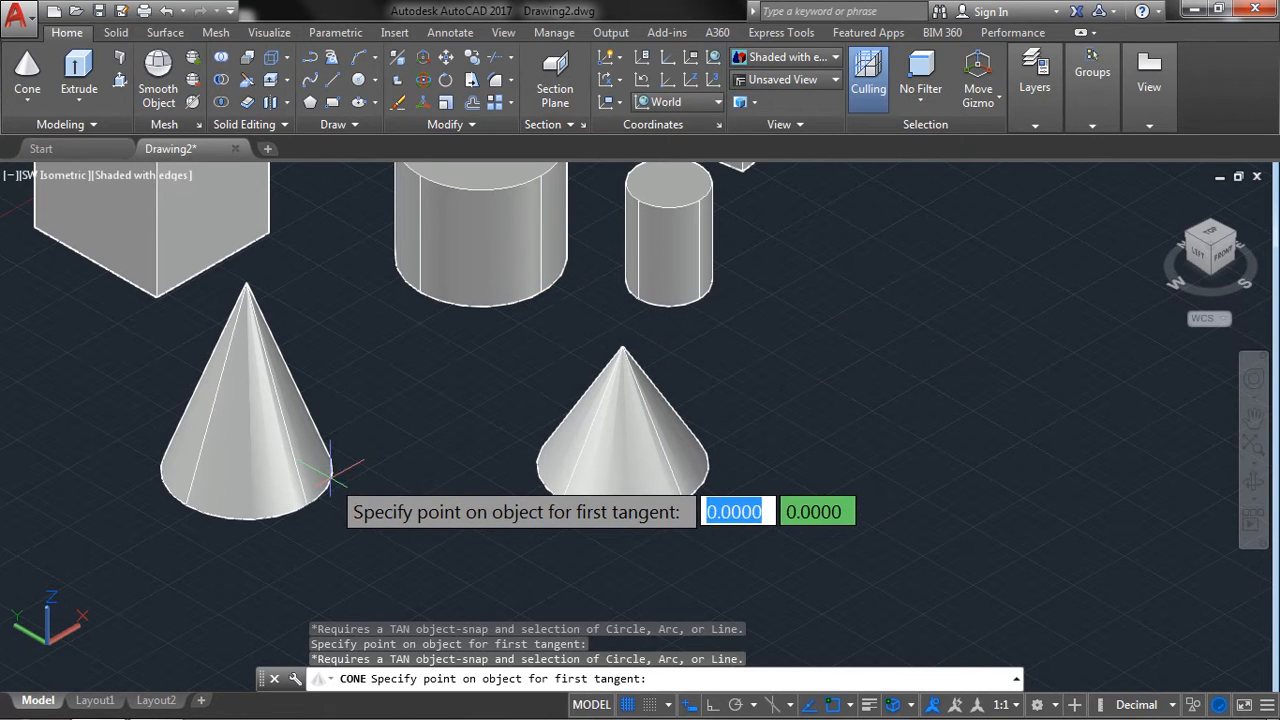
pyautogui.click(524, 493)
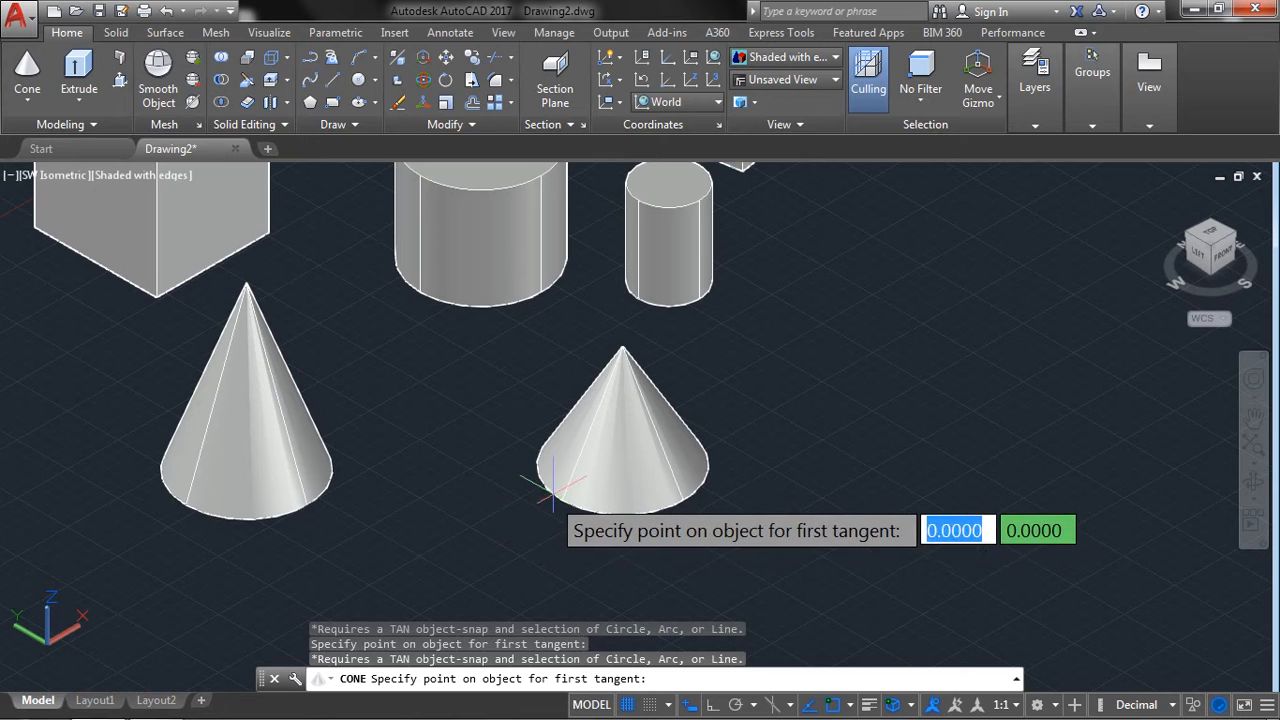
pyautogui.click(438, 468)
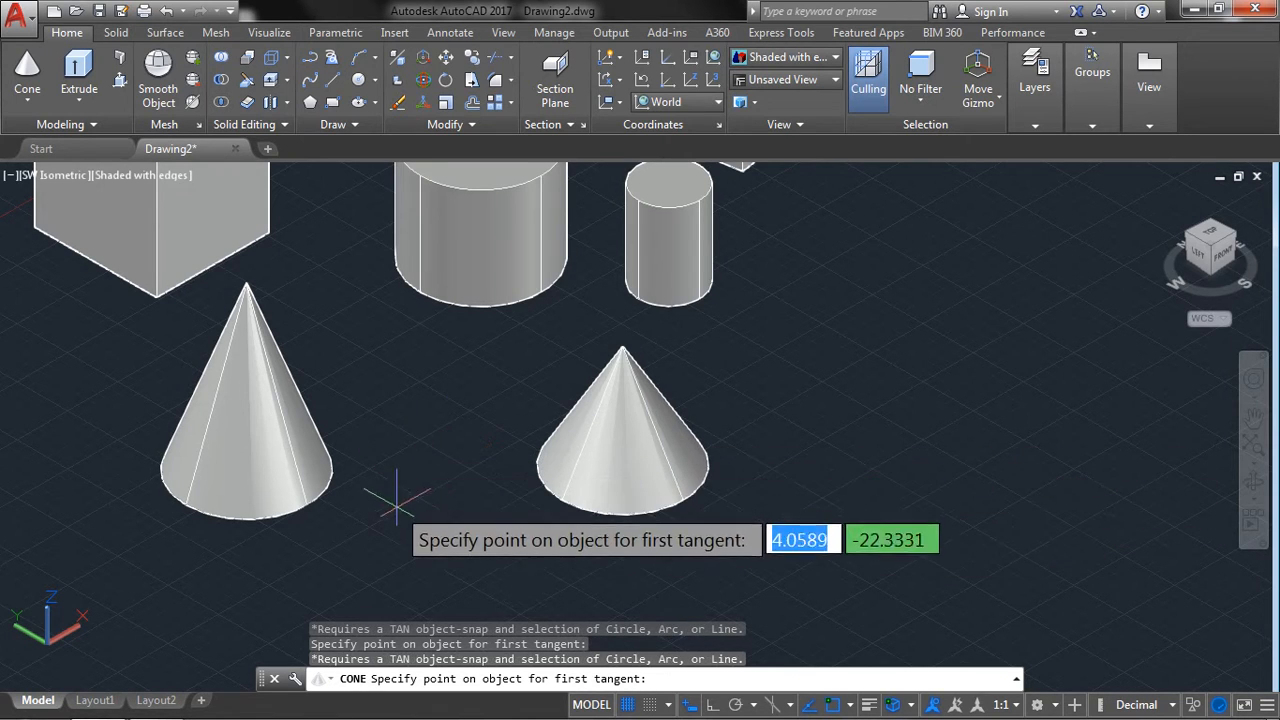
pyautogui.click(496, 302)
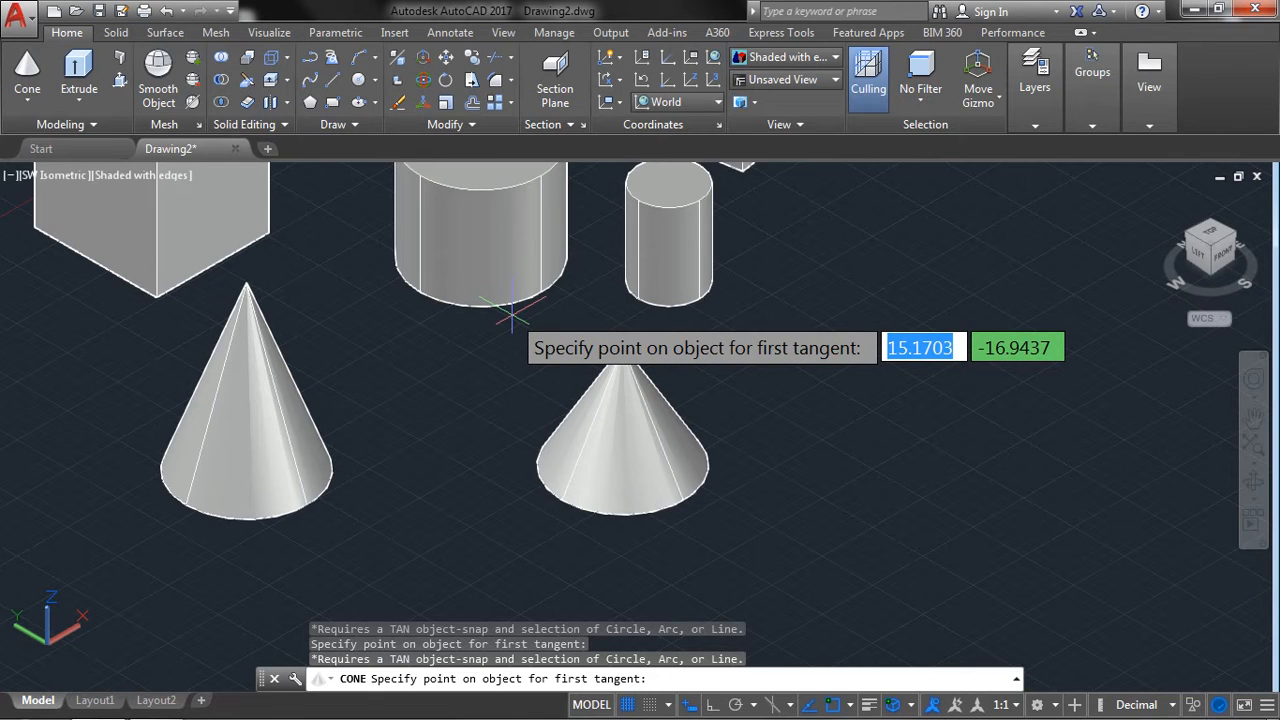
pyautogui.moveTo(238, 706)
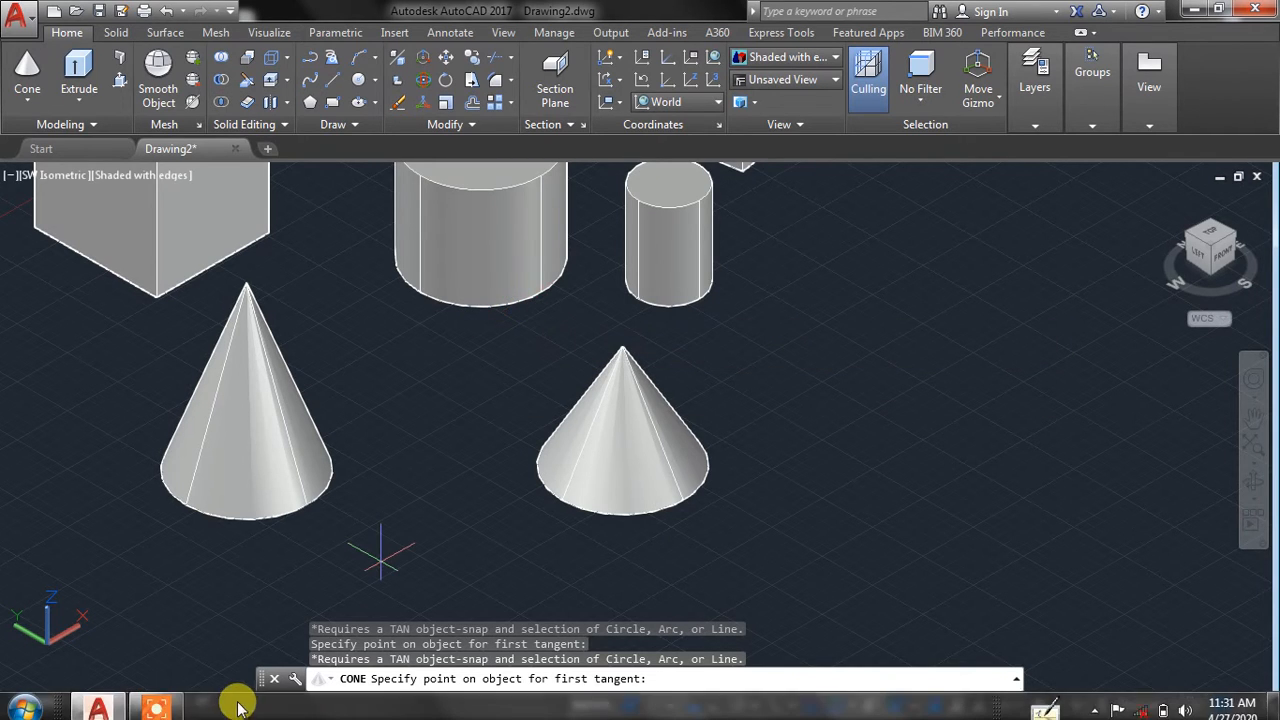
pyautogui.click(178, 698)
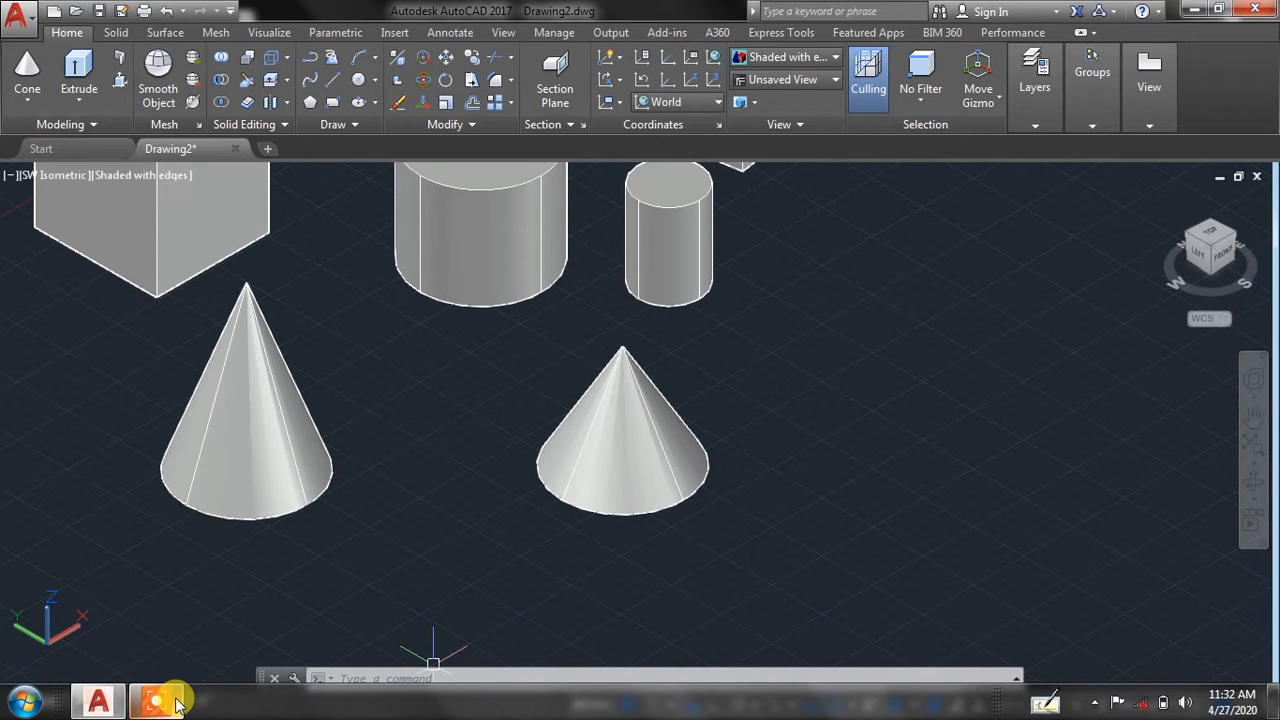
pyautogui.moveTo(145, 683)
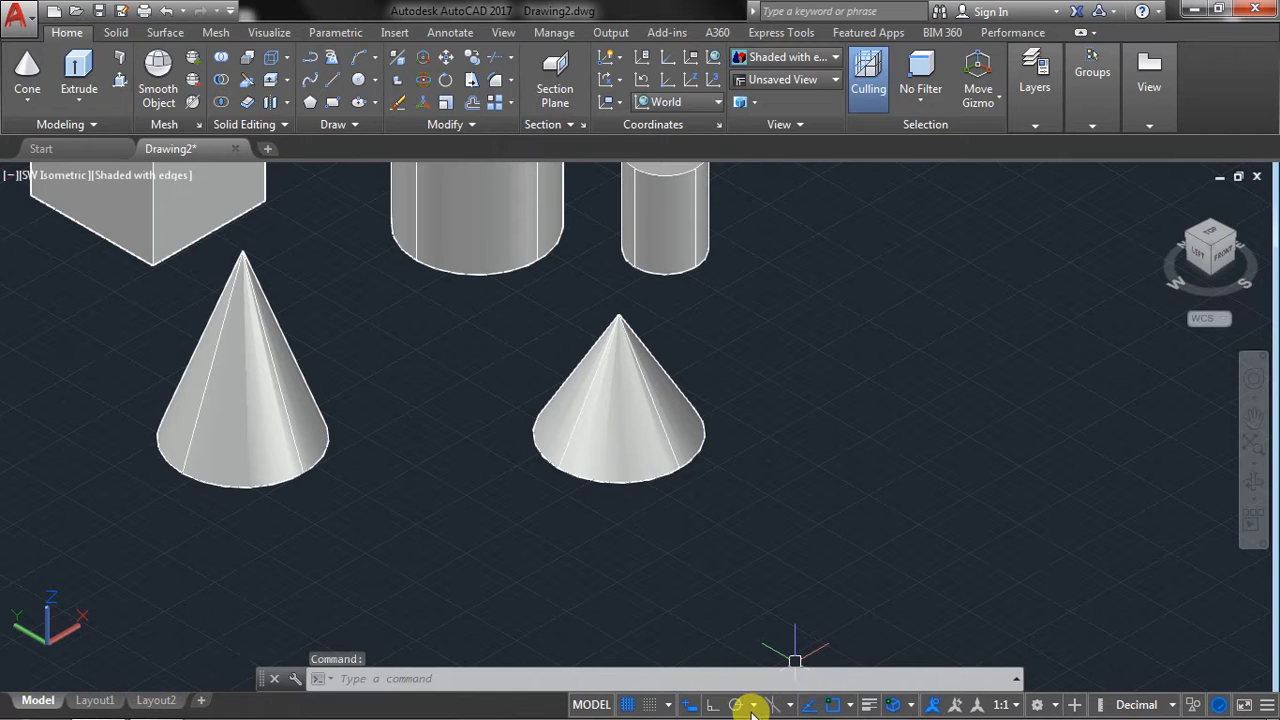
# Review the enabled object snap and 3D object snap modes in the drafting settings, checking for Tangent.
pyautogui.click(848, 706)
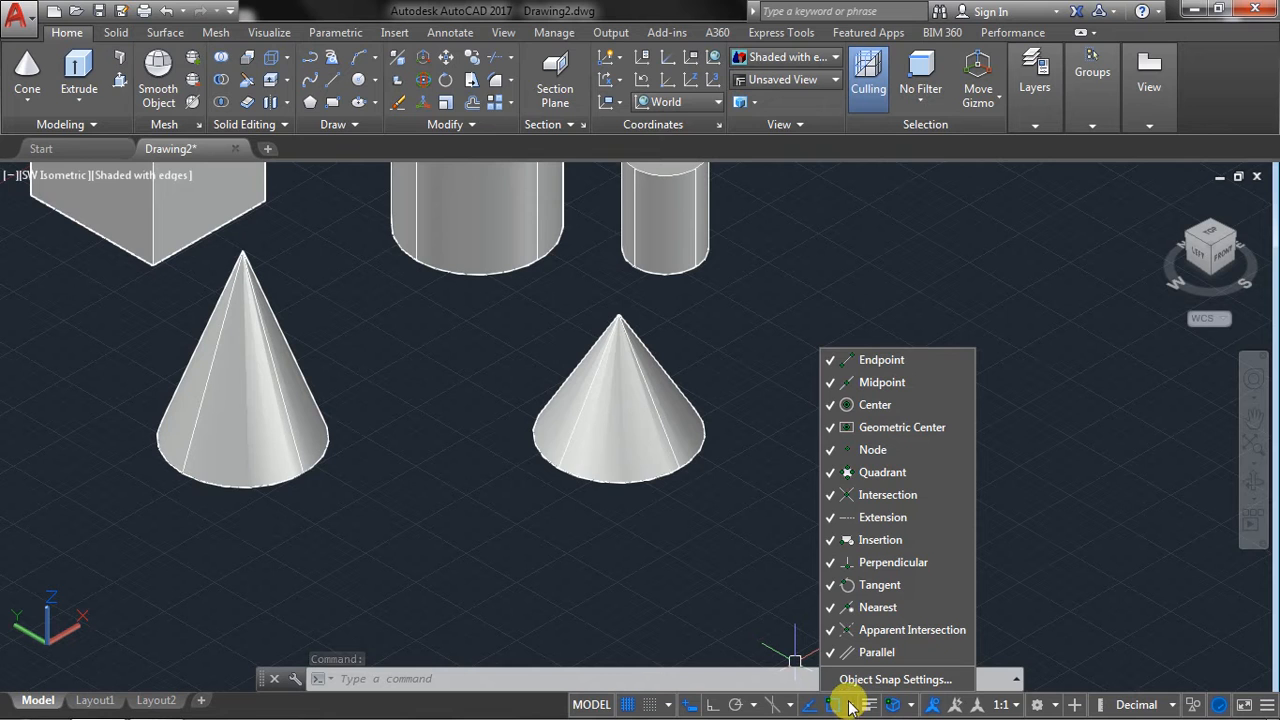
pyautogui.click(890, 680)
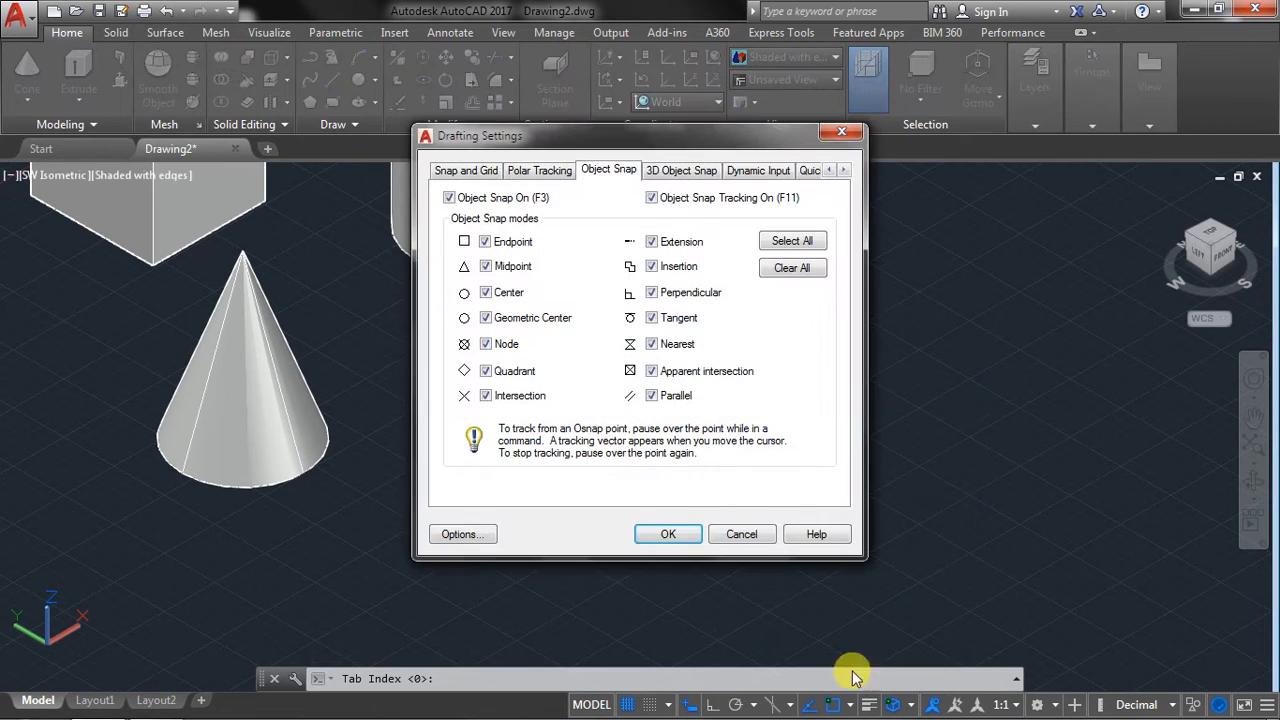
pyautogui.click(677, 172)
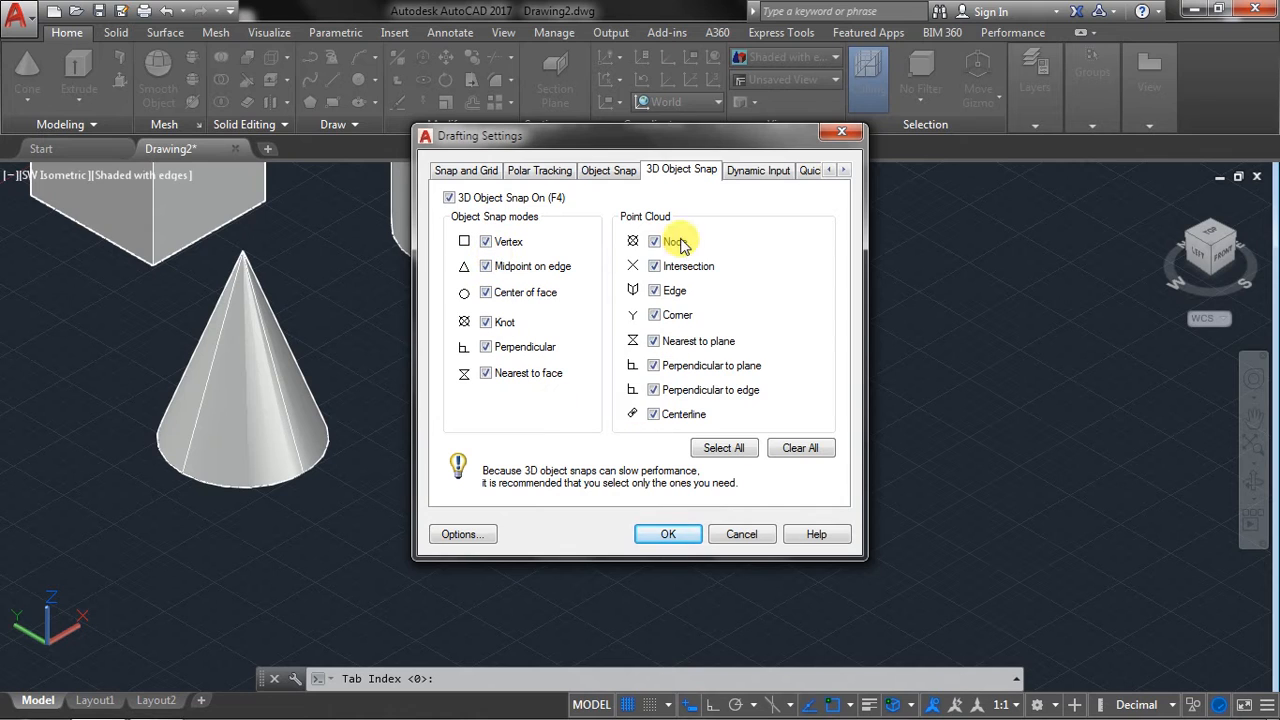
pyautogui.click(617, 177)
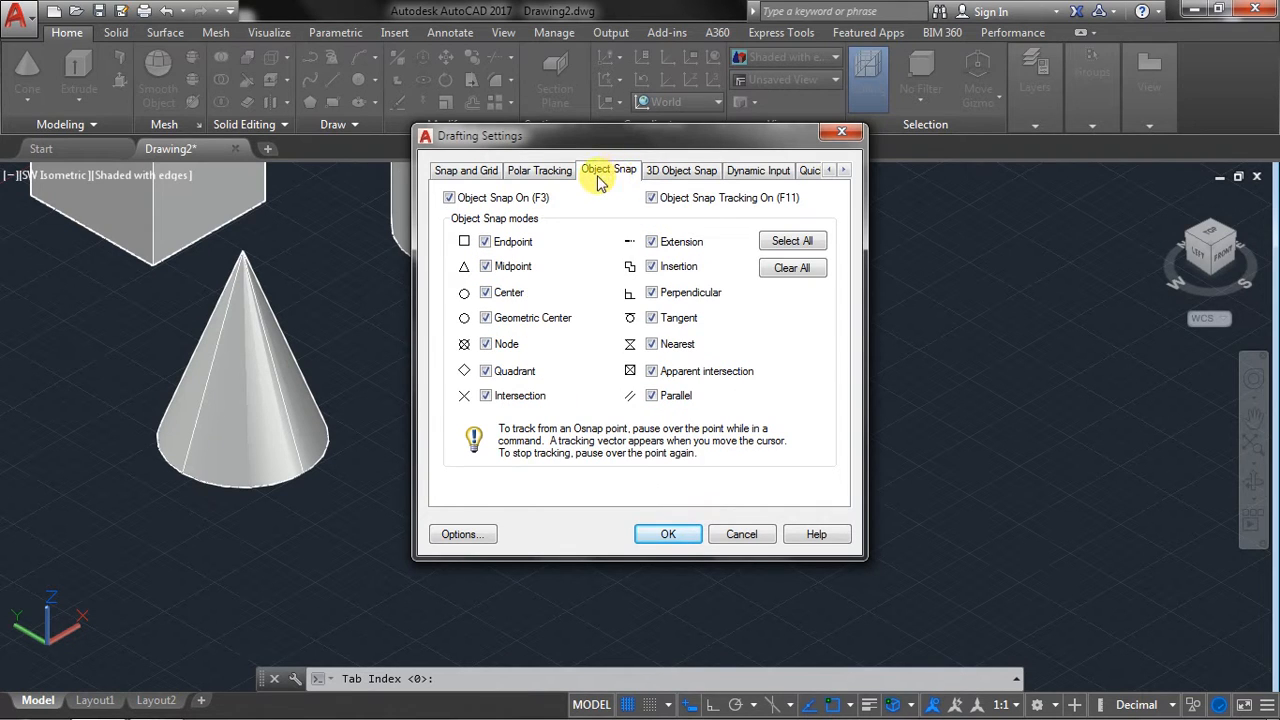
pyautogui.click(668, 534)
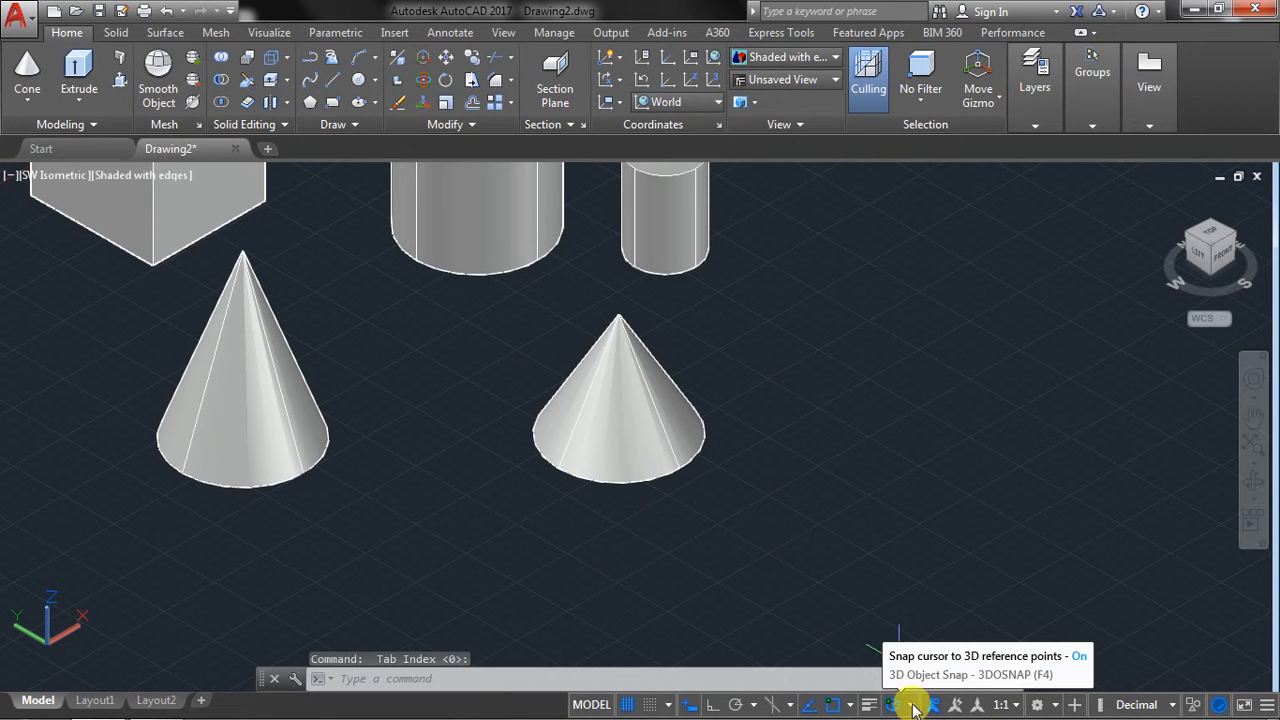
# Create a cone centered on the front base edge of the first cone, with a base radius of about 4.2 and a height of about 3.8.
pyautogui.click(20, 106)
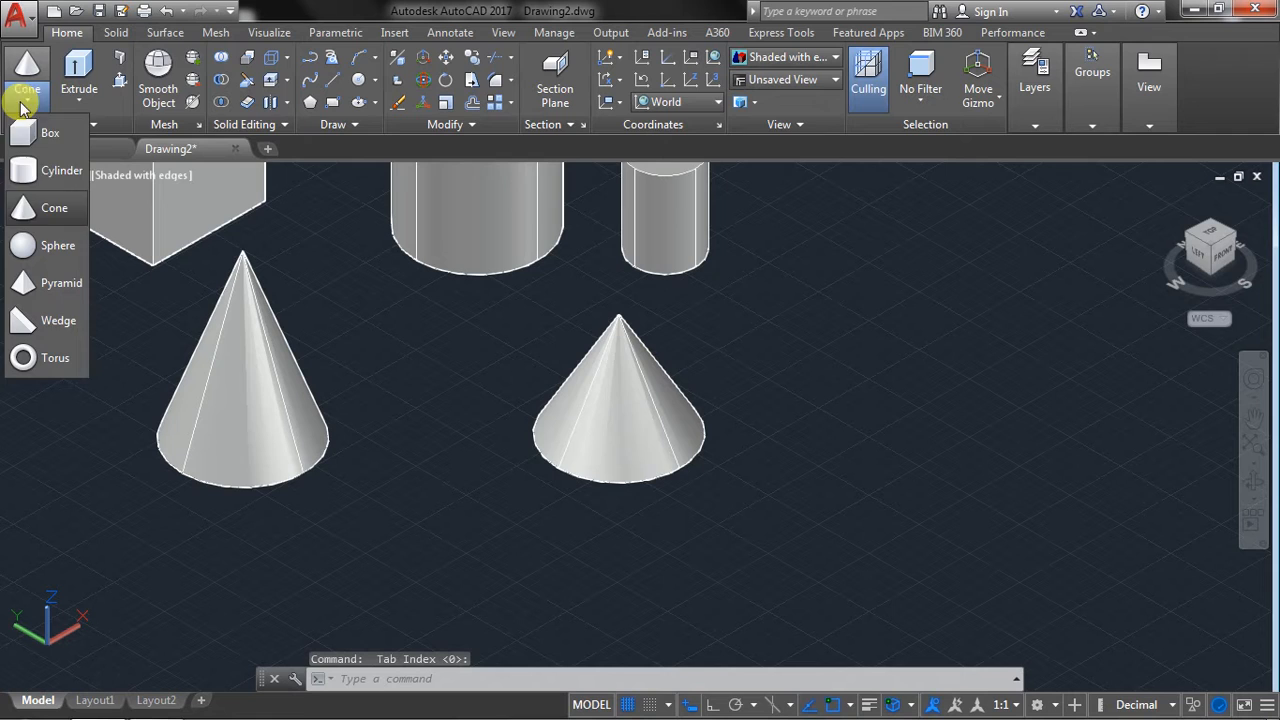
pyautogui.click(44, 210)
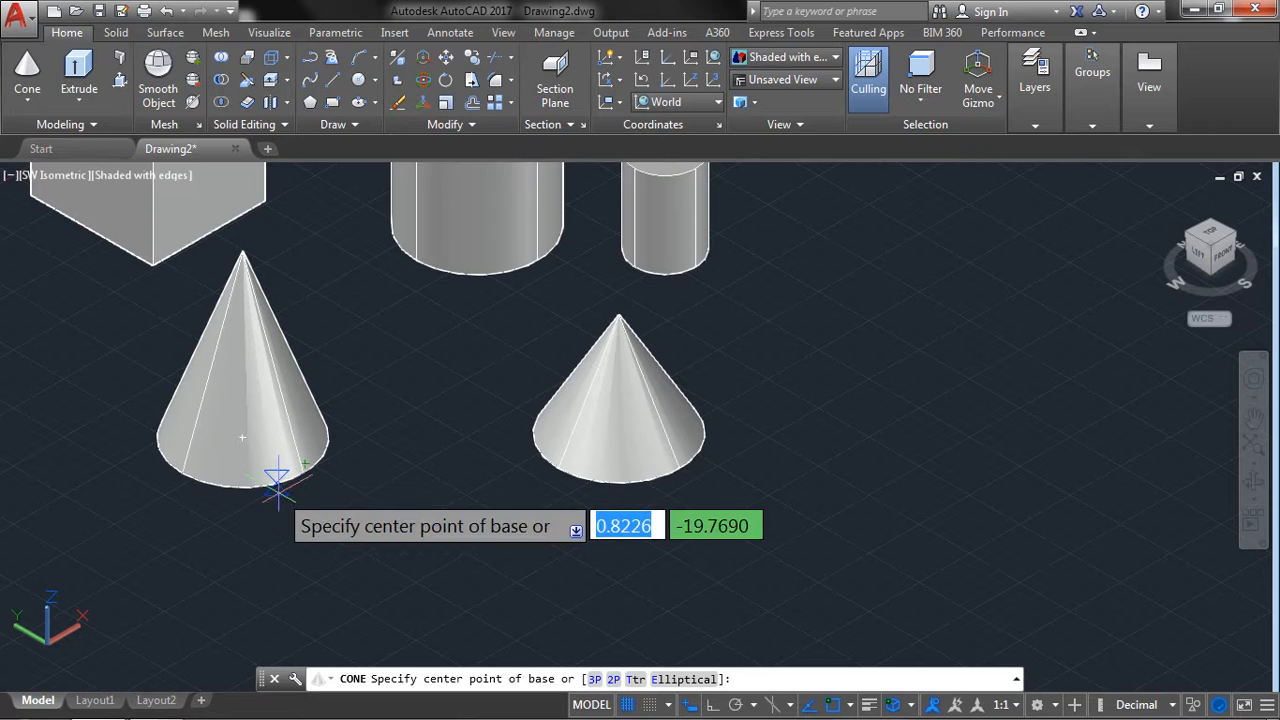
pyautogui.click(275, 483)
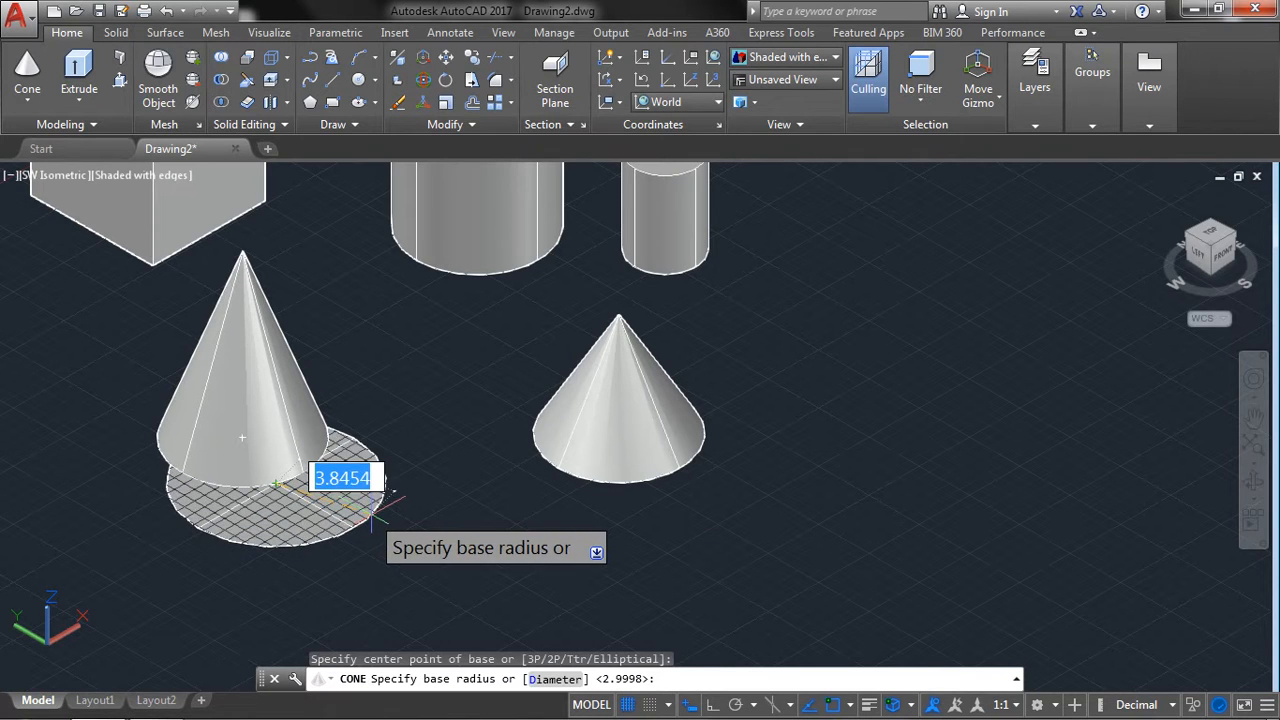
pyautogui.click(401, 494)
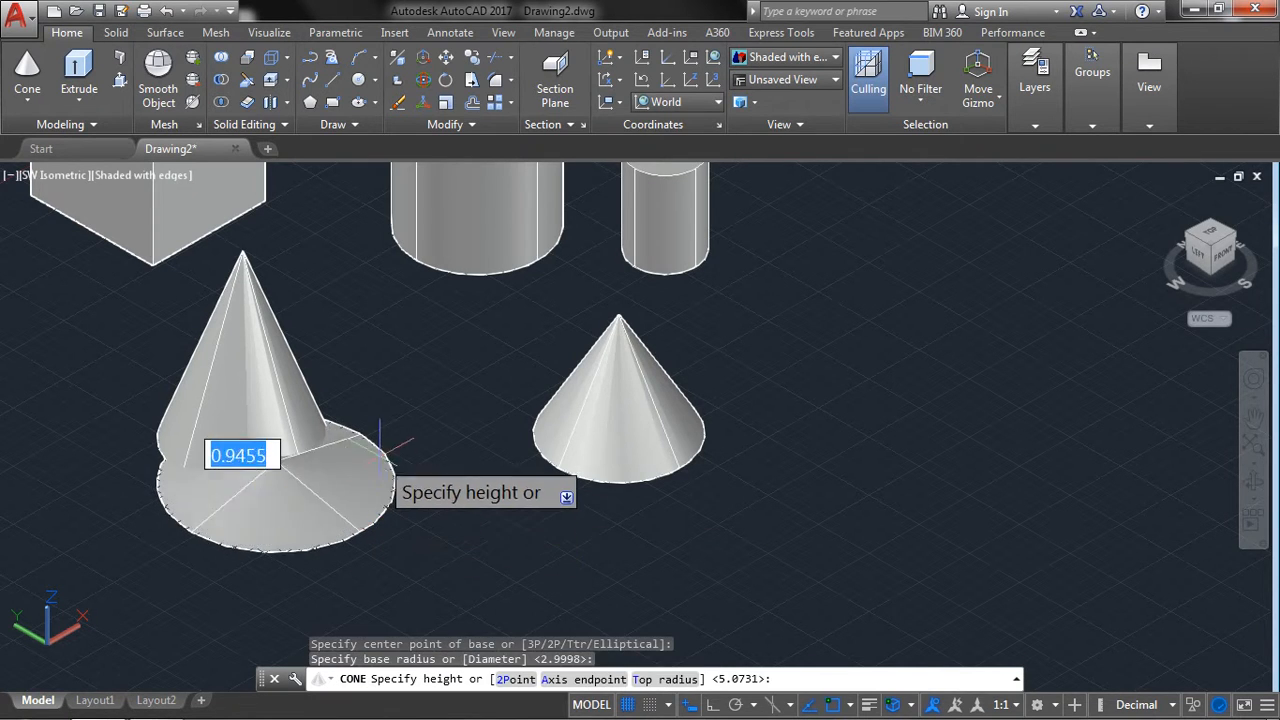
pyautogui.click(363, 376)
# Try the cone's Ttr option again with first tangent picks along the large cylinder's base edge, and cancel the command.
pyautogui.click(37, 72)
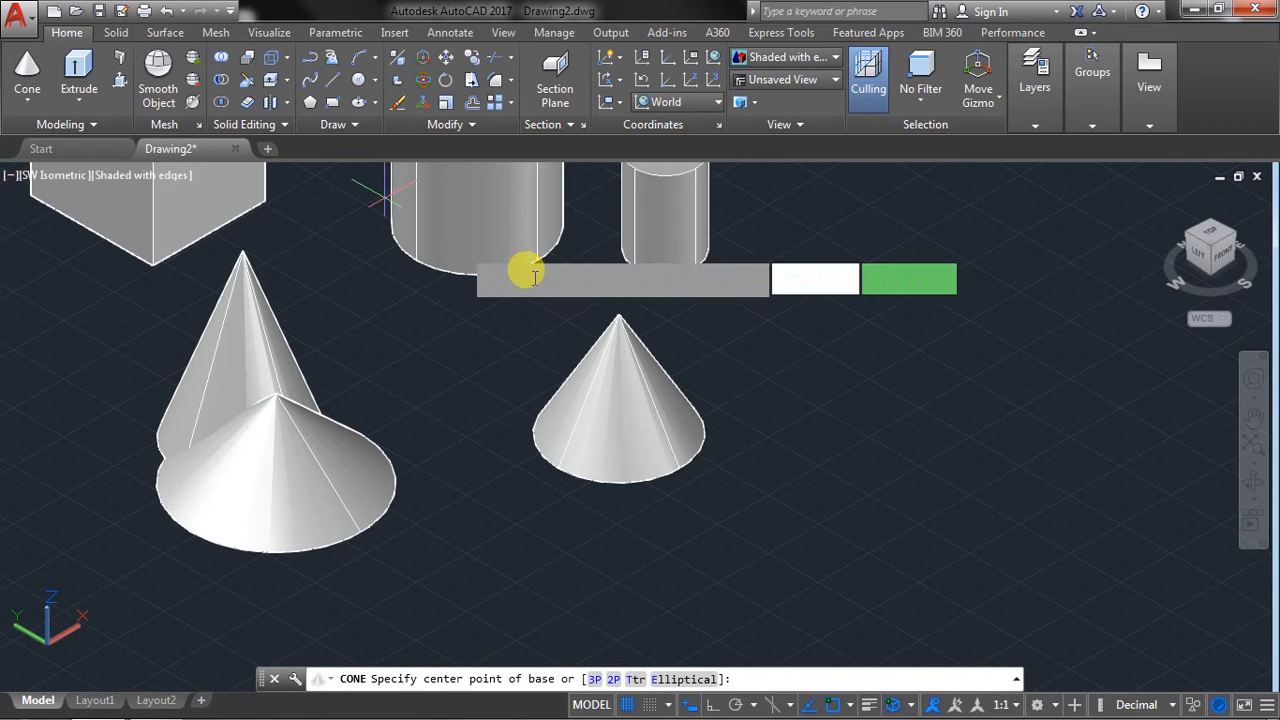
pyautogui.rightClick(792, 341)
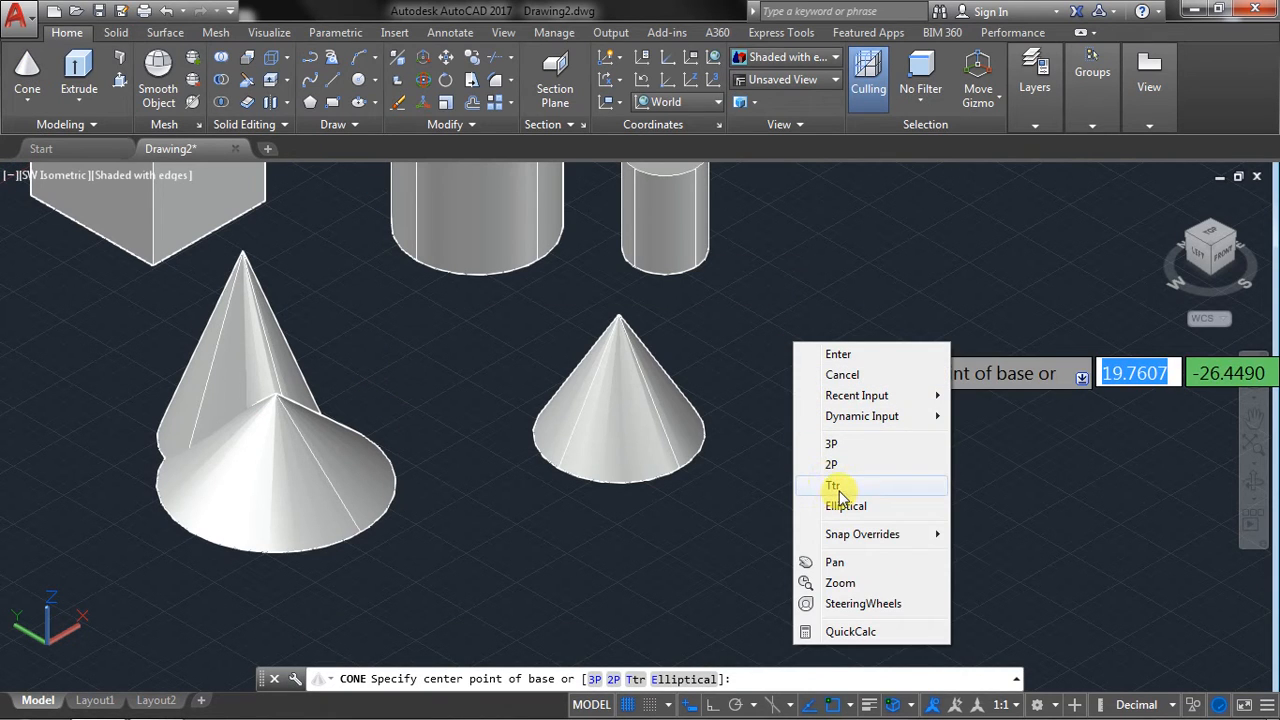
pyautogui.click(838, 486)
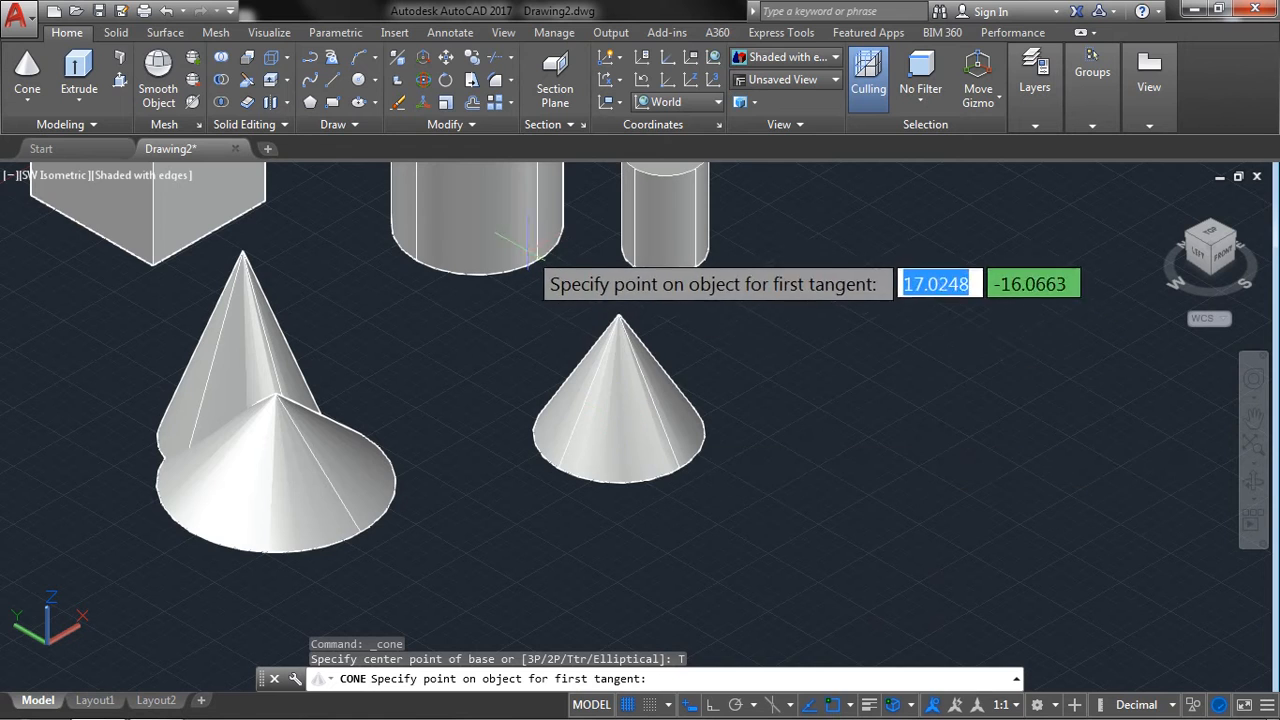
pyautogui.scroll(3, 516, 258)
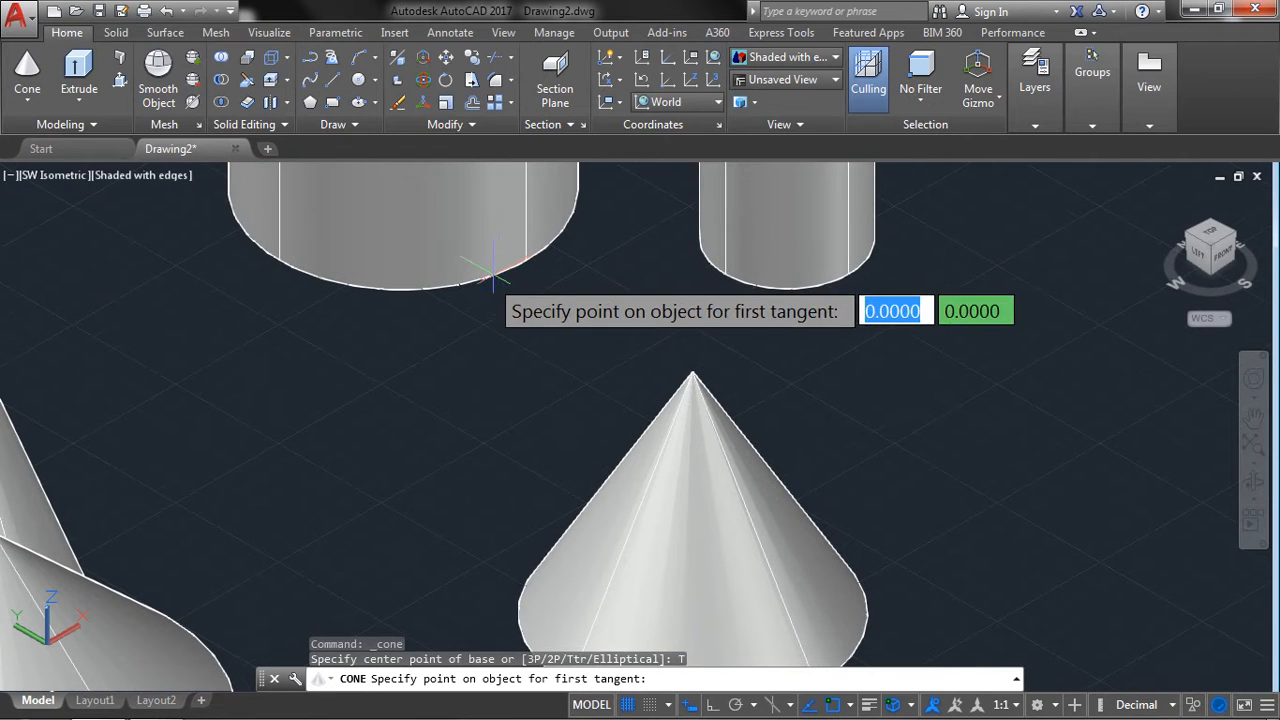
pyautogui.click(425, 284)
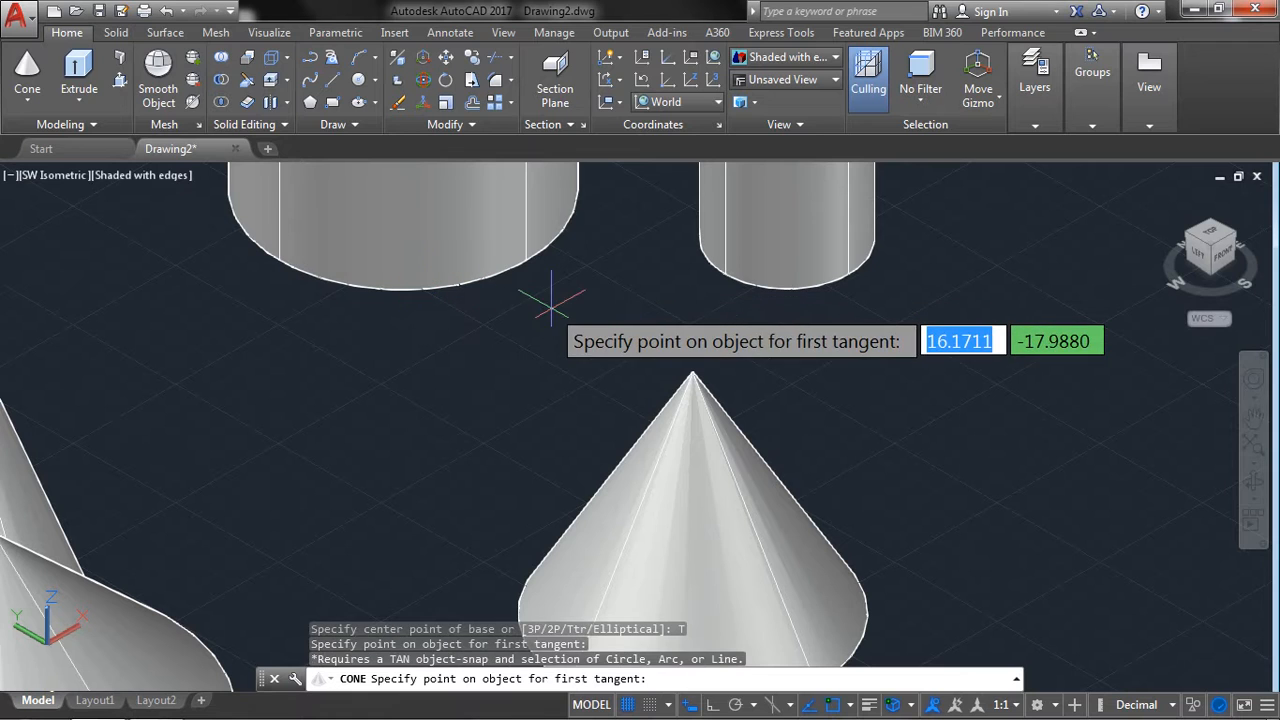
pyautogui.click(523, 277)
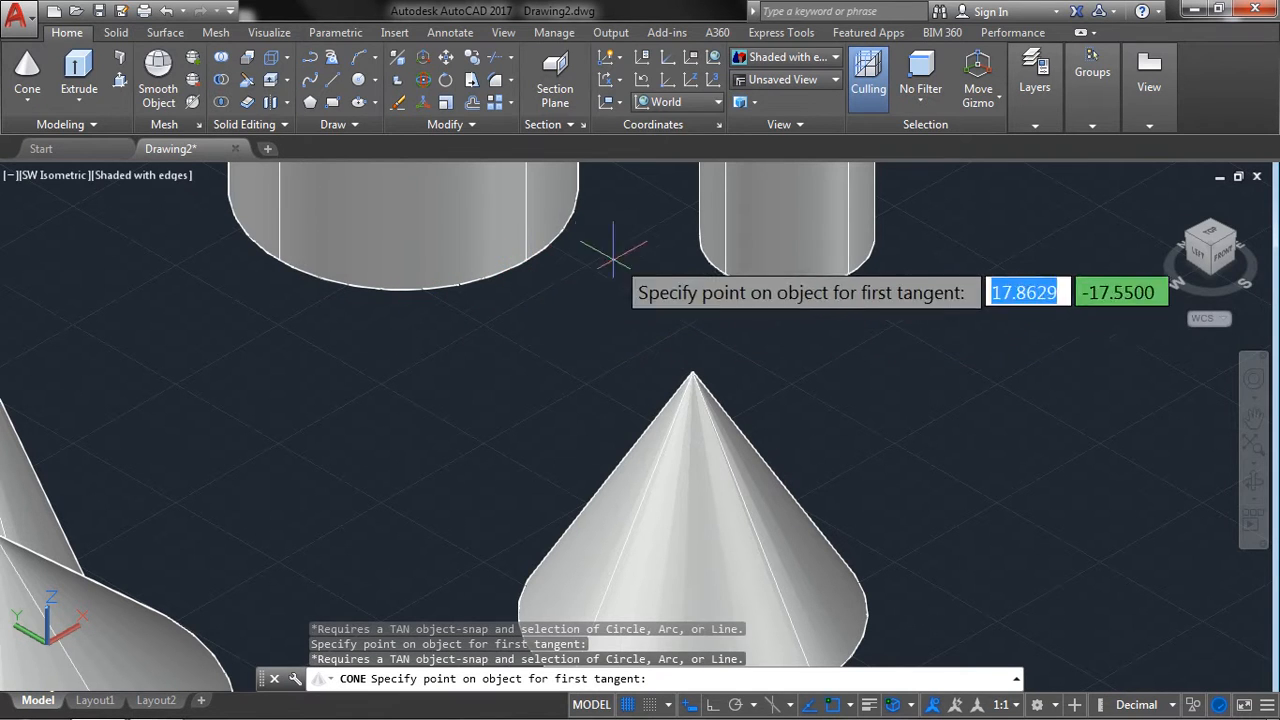
pyautogui.click(551, 337)
pyautogui.click(555, 337)
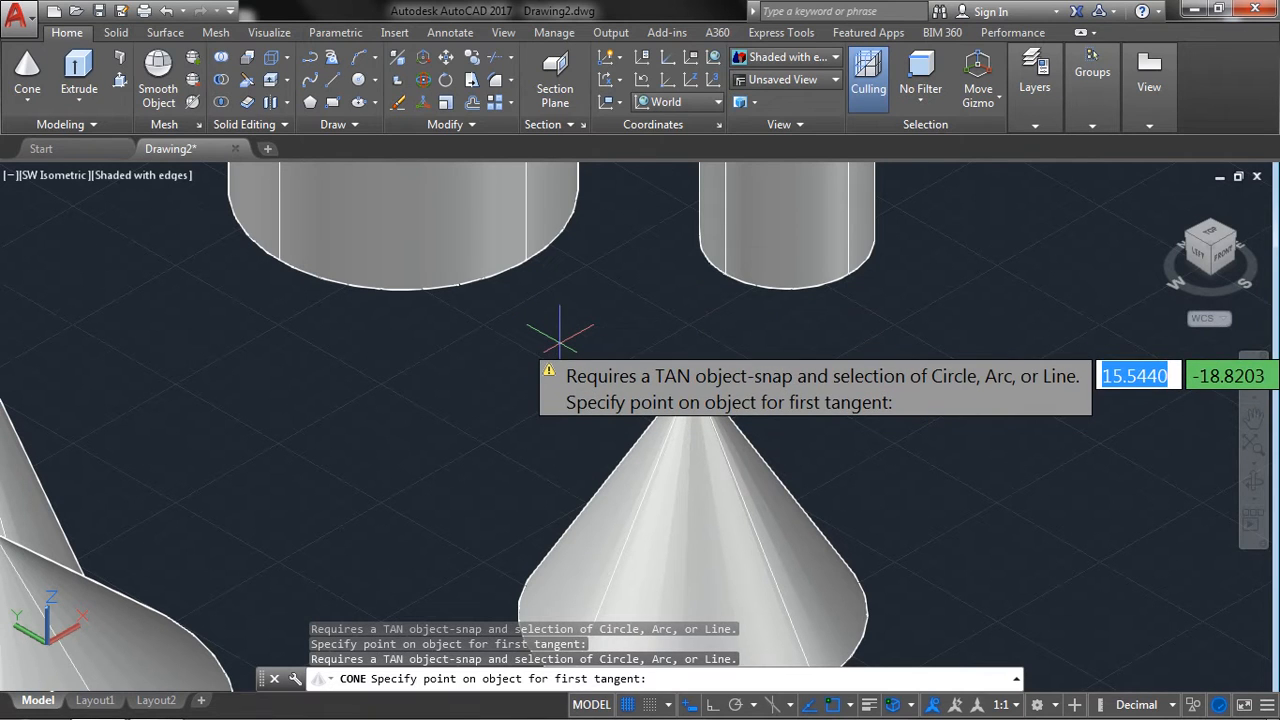
pyautogui.press('Escape')
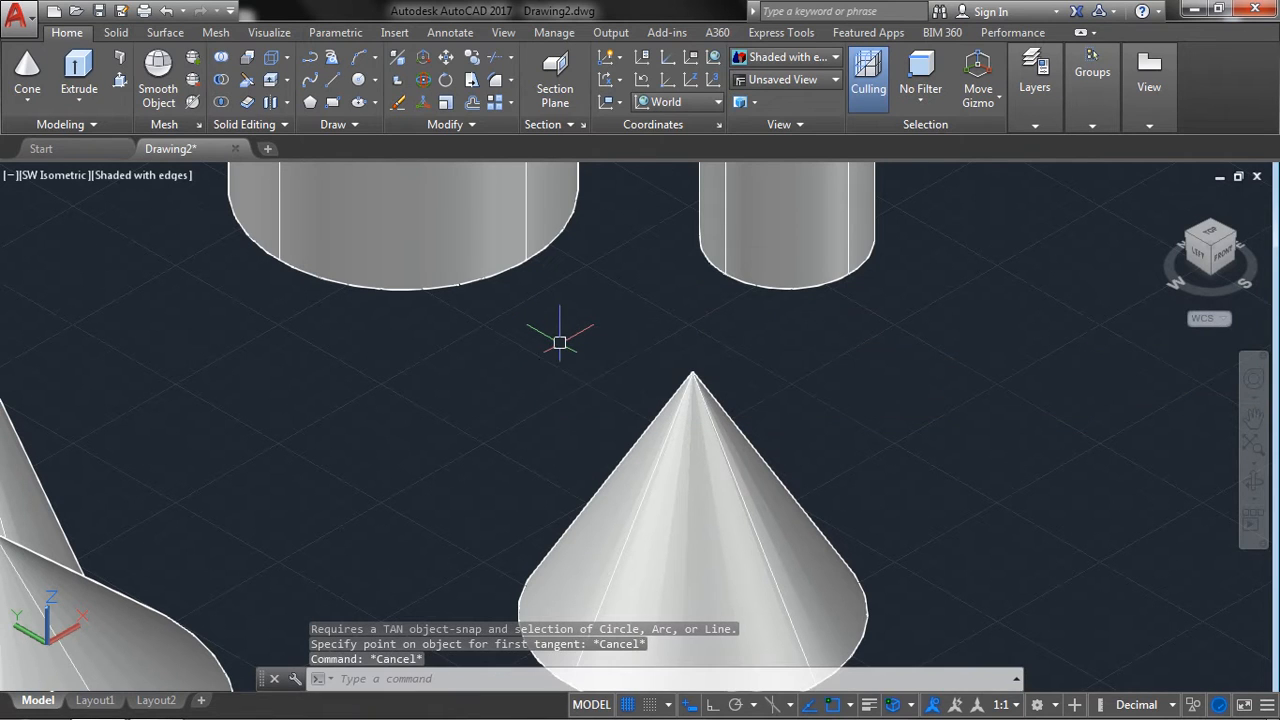
# Create a sphere with a radius of 3 beside the 3P cone.
pyautogui.click(24, 108)
pyautogui.click(24, 246)
pyautogui.scroll(-3, 531, 420)
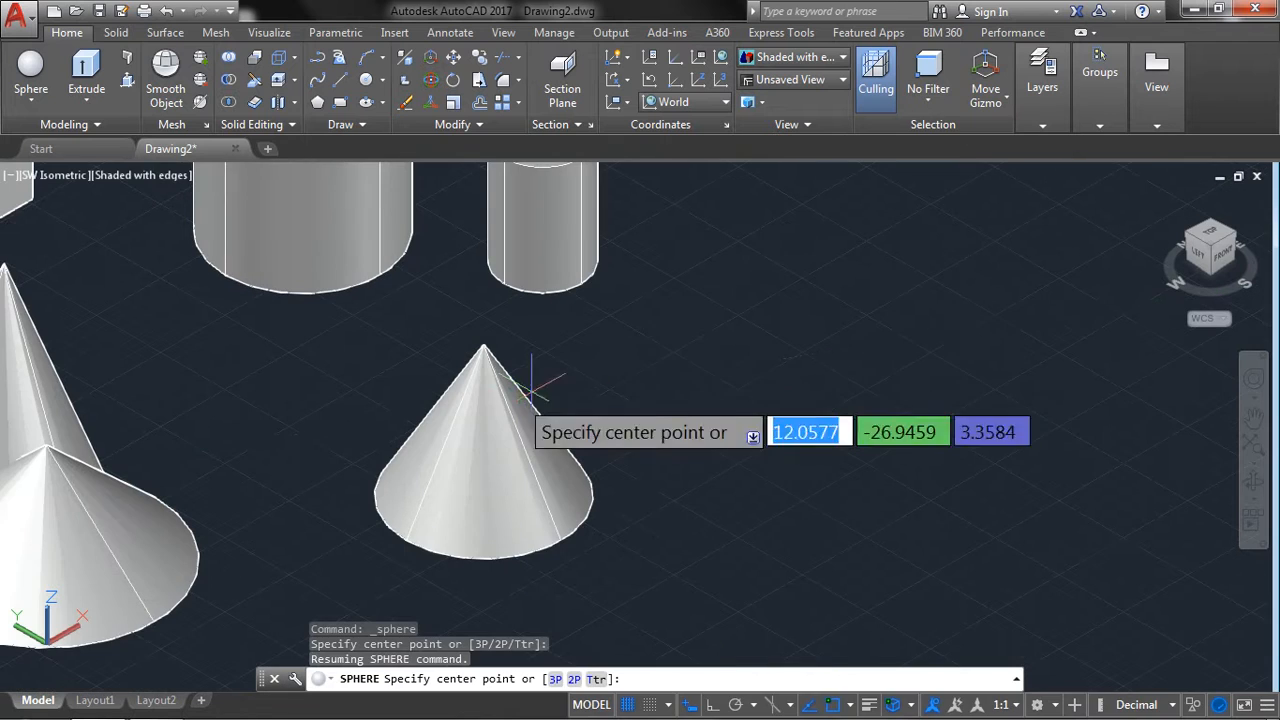
pyautogui.click(745, 405)
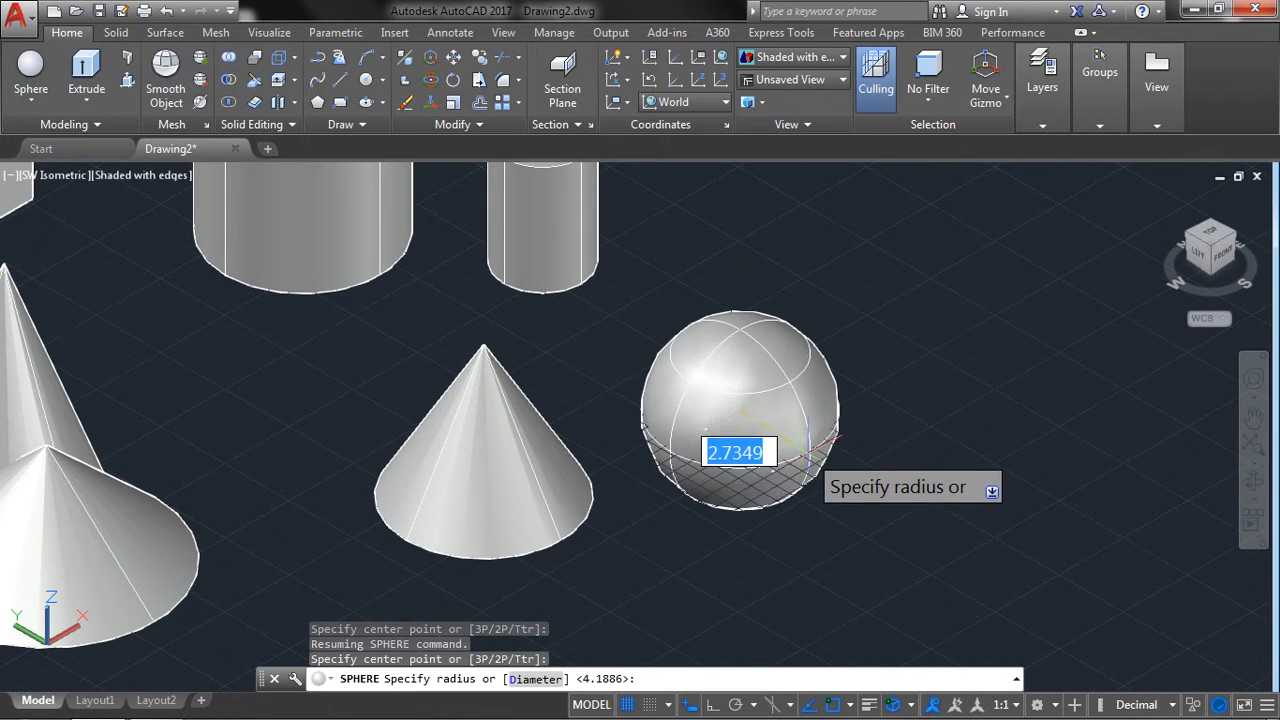
pyautogui.write('3')
pyautogui.press('Return')
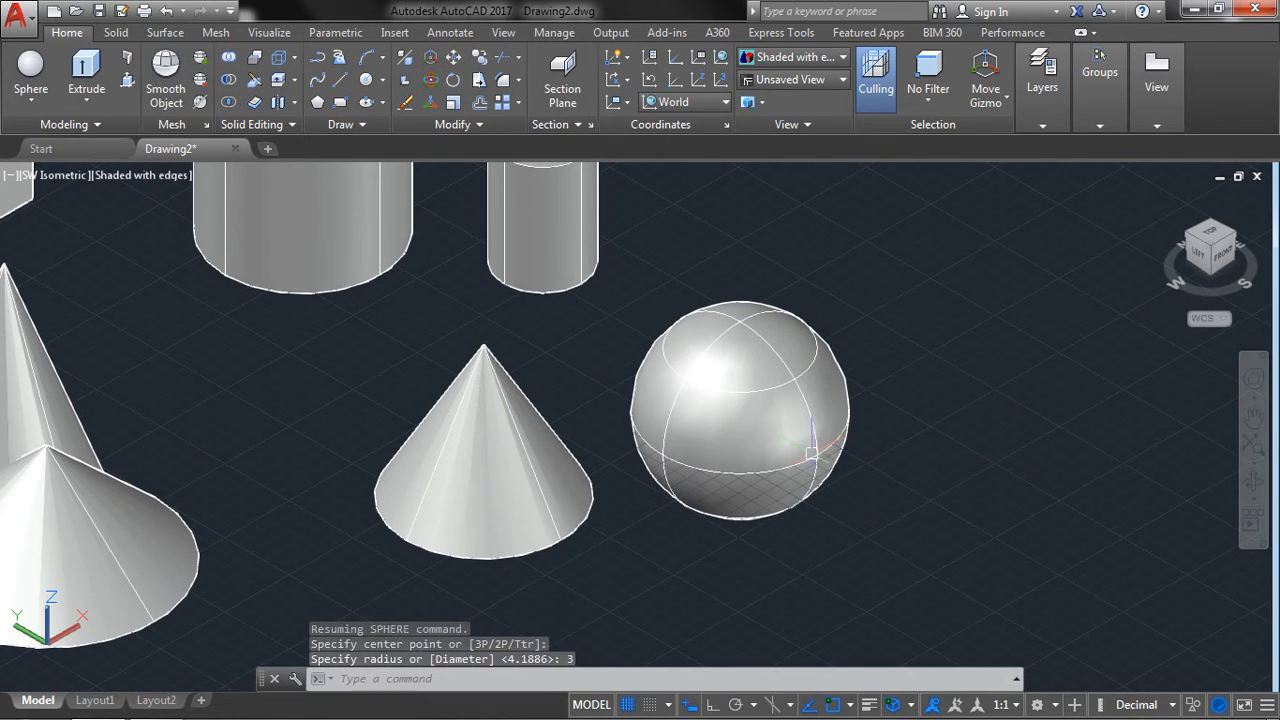
# Create a four-sided pyramid by its base center in the empty area behind the sphere, with a height of about 8.4.
pyautogui.click(32, 108)
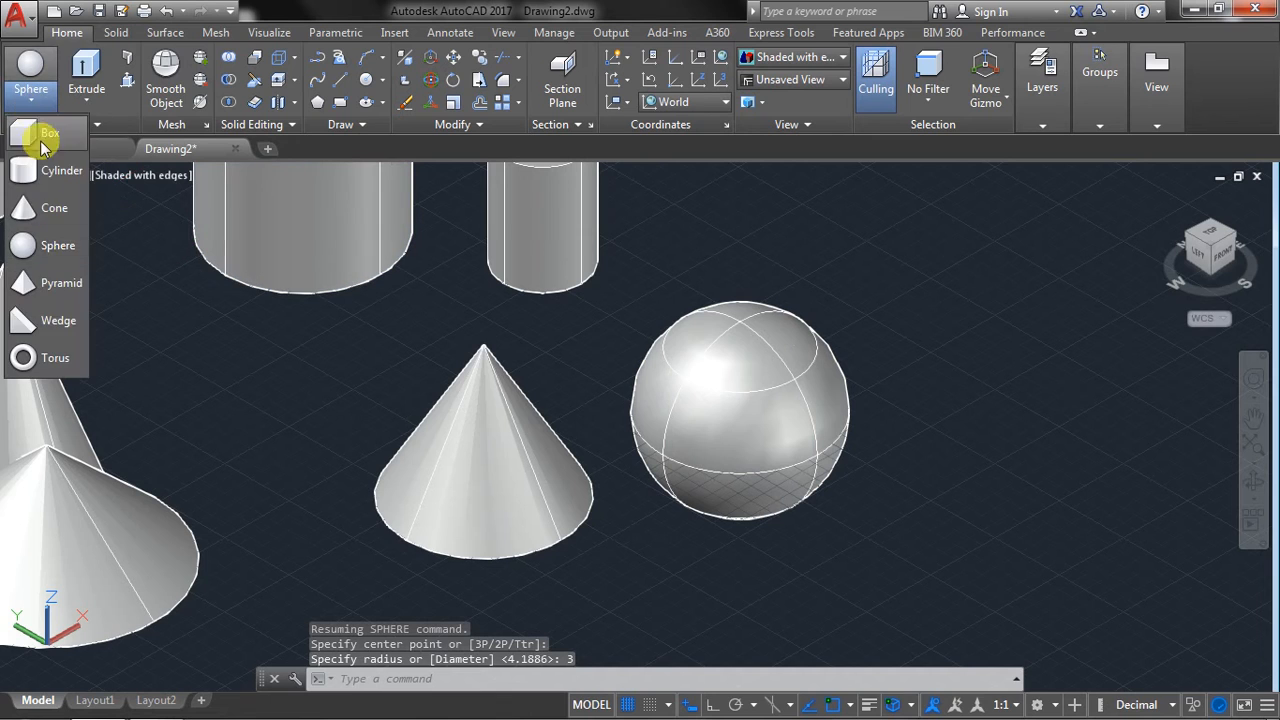
pyautogui.click(52, 288)
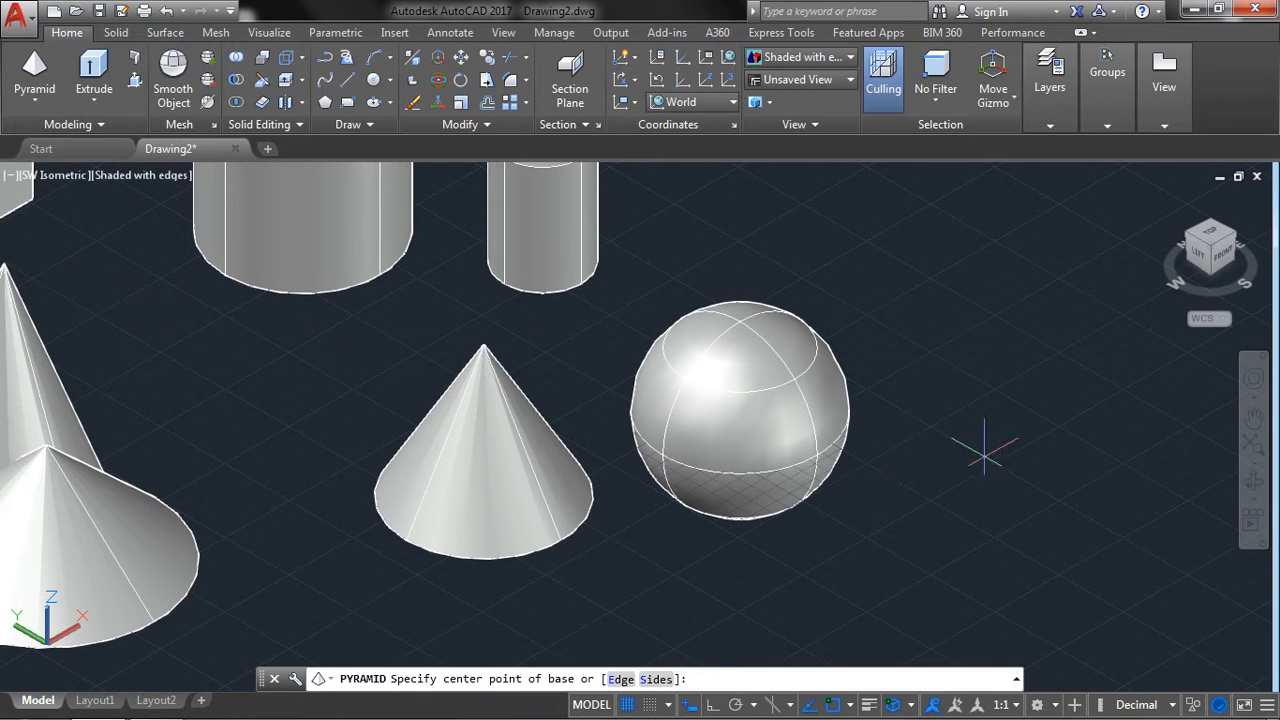
pyautogui.moveTo(857, 458); pyautogui.dragTo(557, 580, button='middle')
pyautogui.click(600, 284)
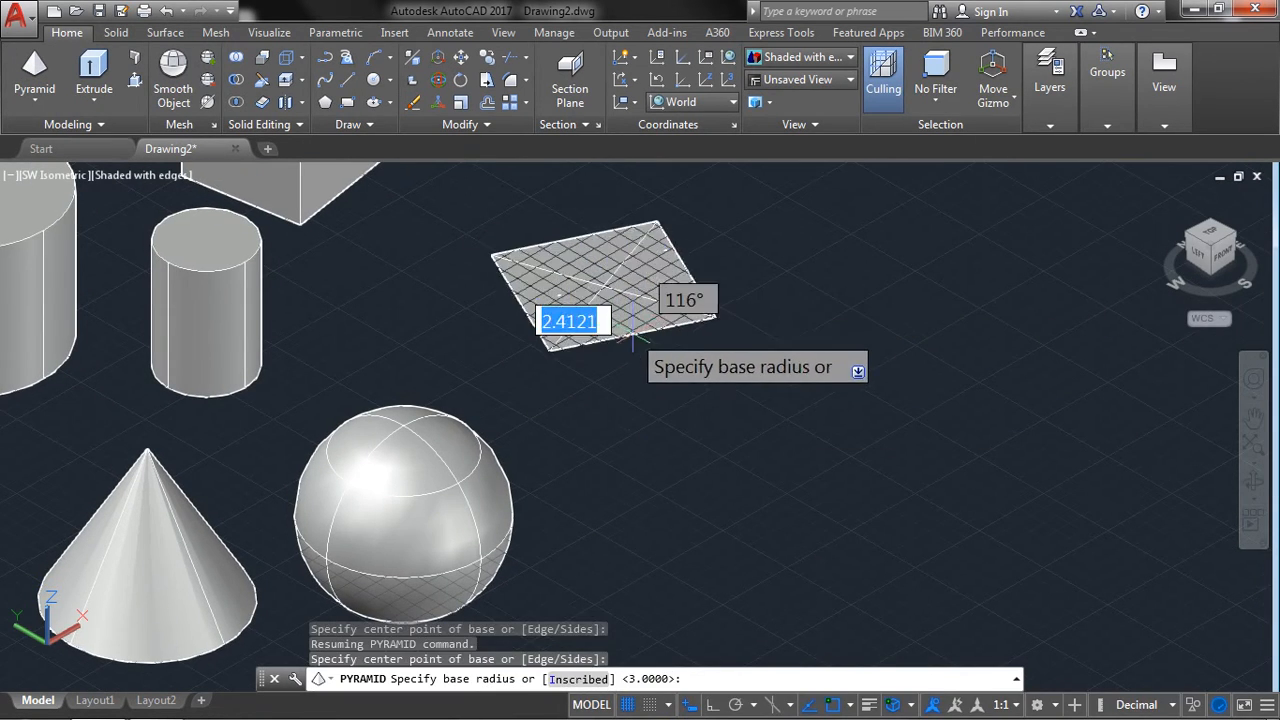
pyautogui.click(636, 341)
pyautogui.scroll(3, 600, 300)
pyautogui.scroll(-9, 627, 250)
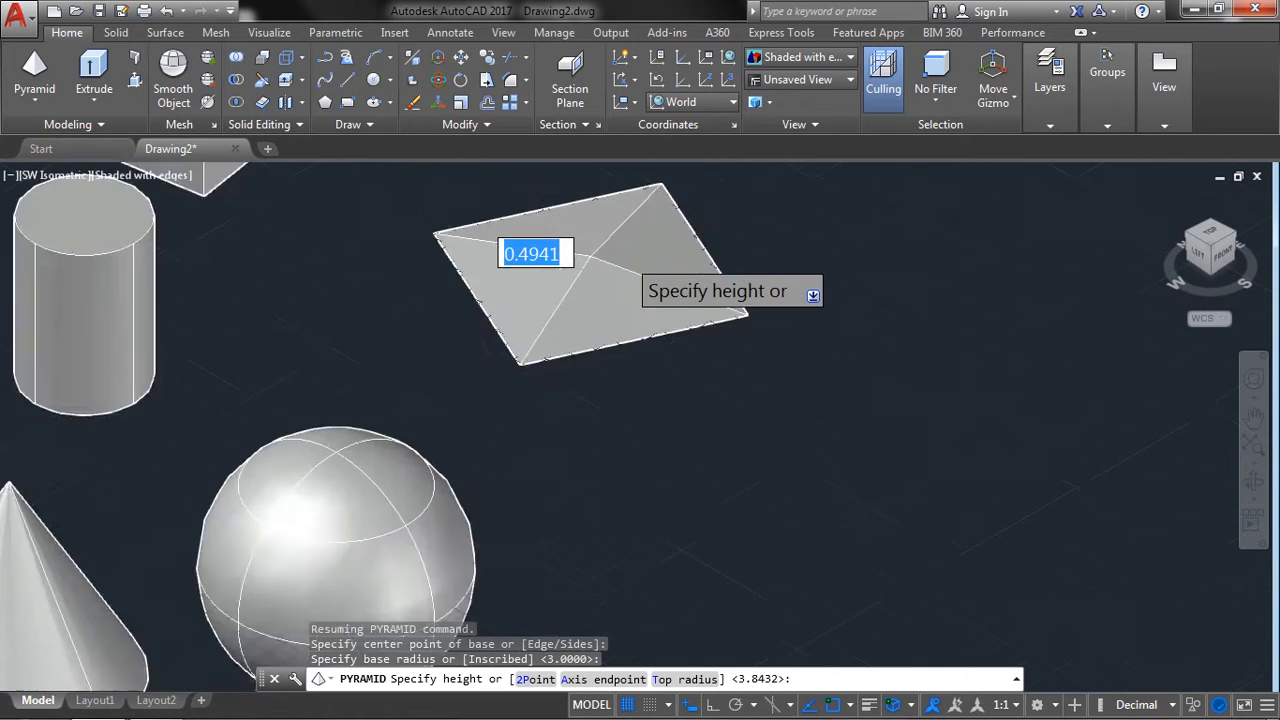
pyautogui.moveTo(630, 250); pyautogui.dragTo(642, 412, button='middle')
pyautogui.scroll(4, 641, 249)
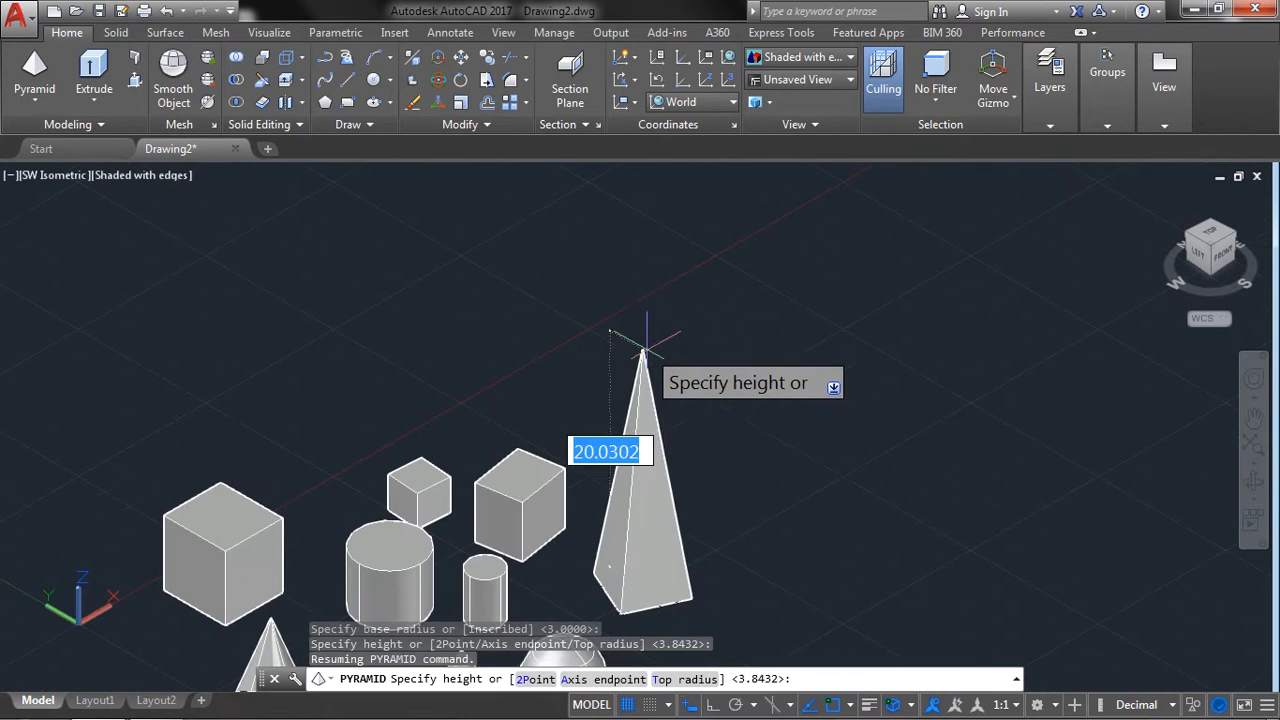
pyautogui.click(652, 489)
pyautogui.moveTo(748, 517); pyautogui.dragTo(650, 383, button='middle')
pyautogui.scroll(2, 549, 394)
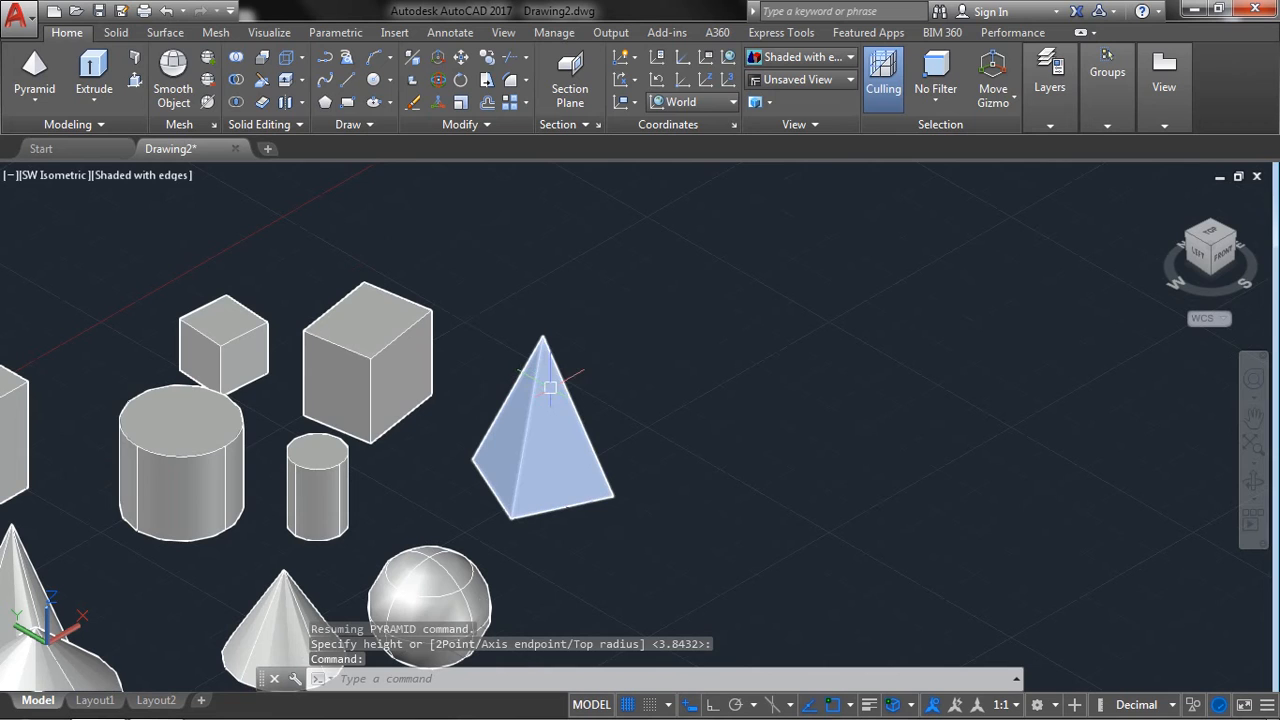
# Create a second pyramid with the Edge option, with a base edge of about 9.6 and a height of about 7.7.
pyautogui.click(33, 100)
pyautogui.click(61, 283)
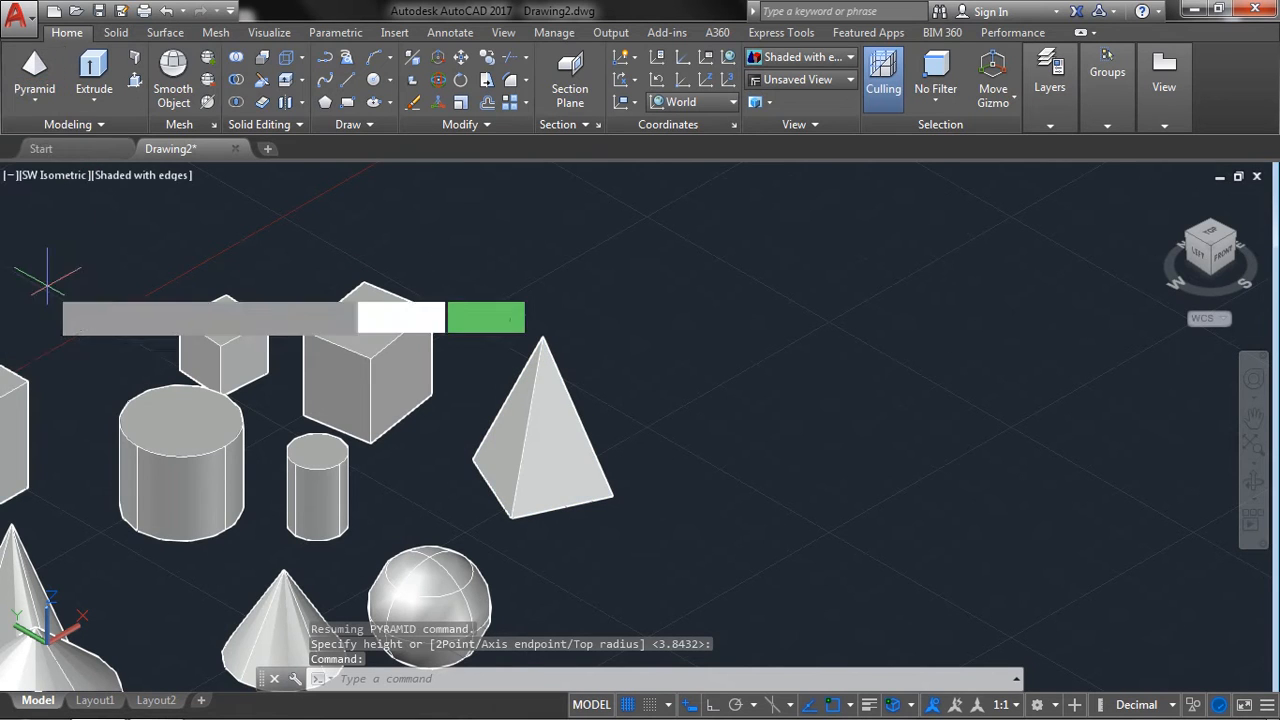
pyautogui.rightClick(851, 348)
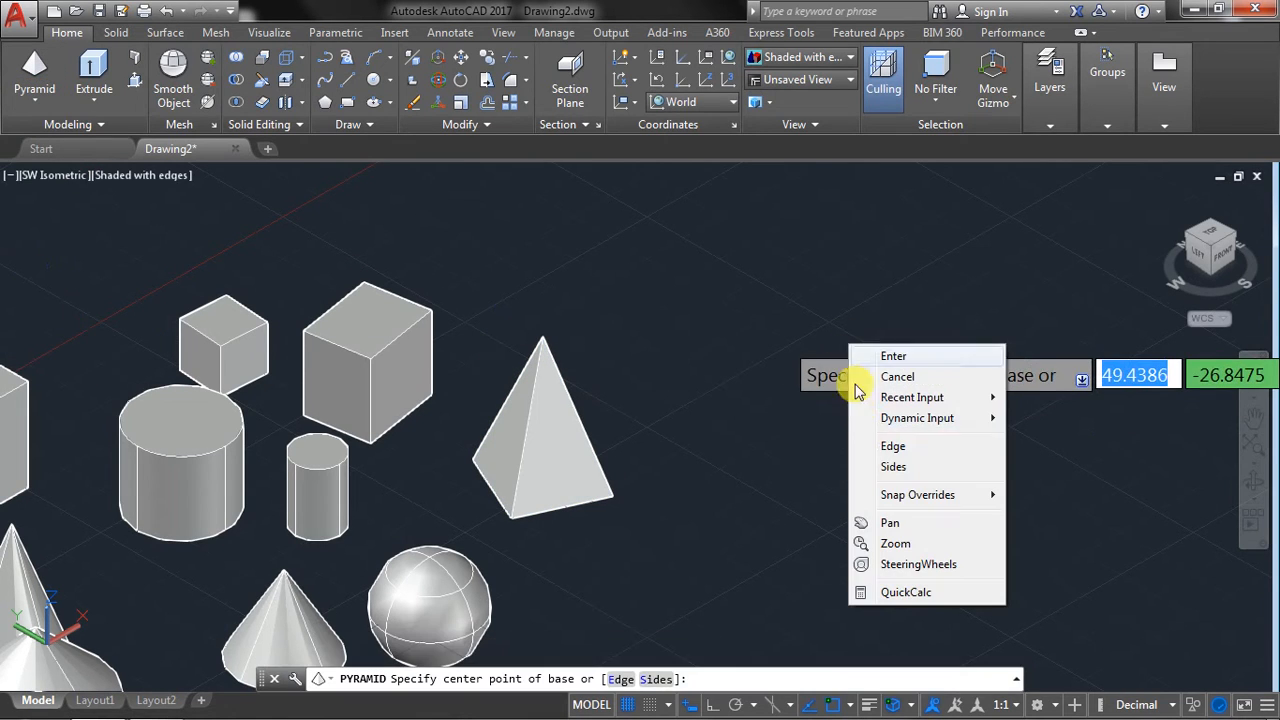
pyautogui.click(887, 449)
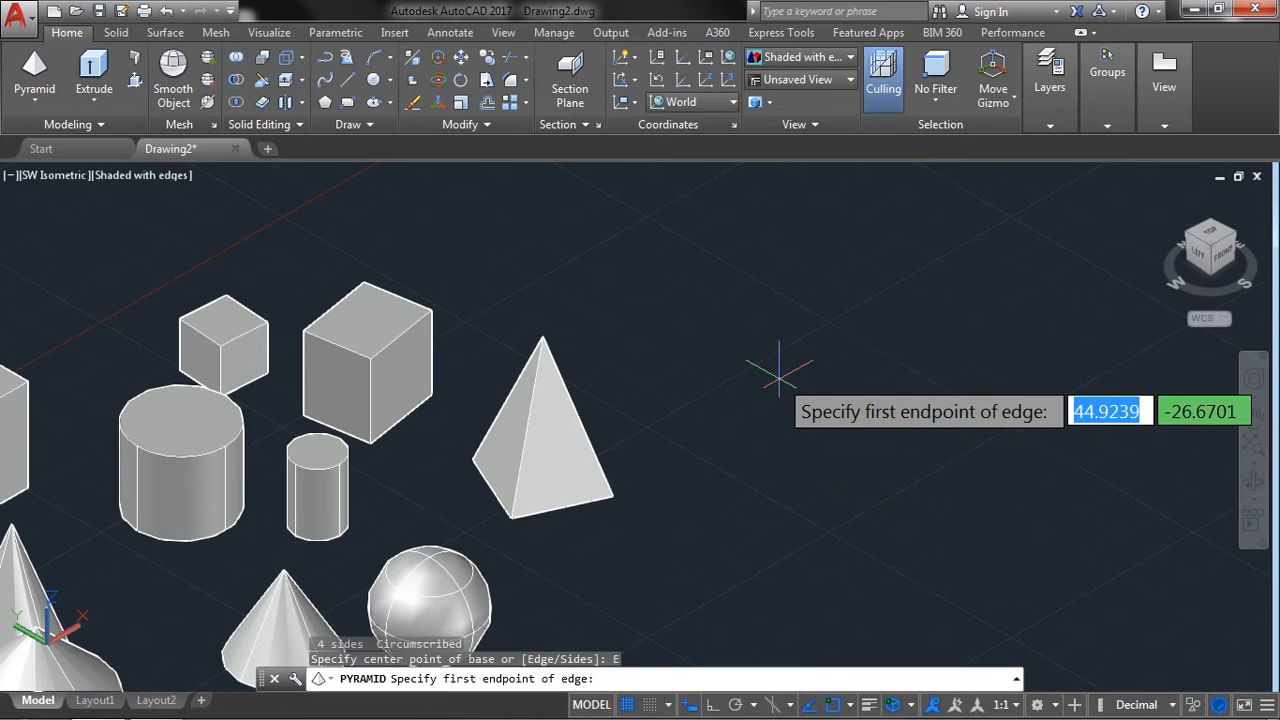
pyautogui.click(695, 342)
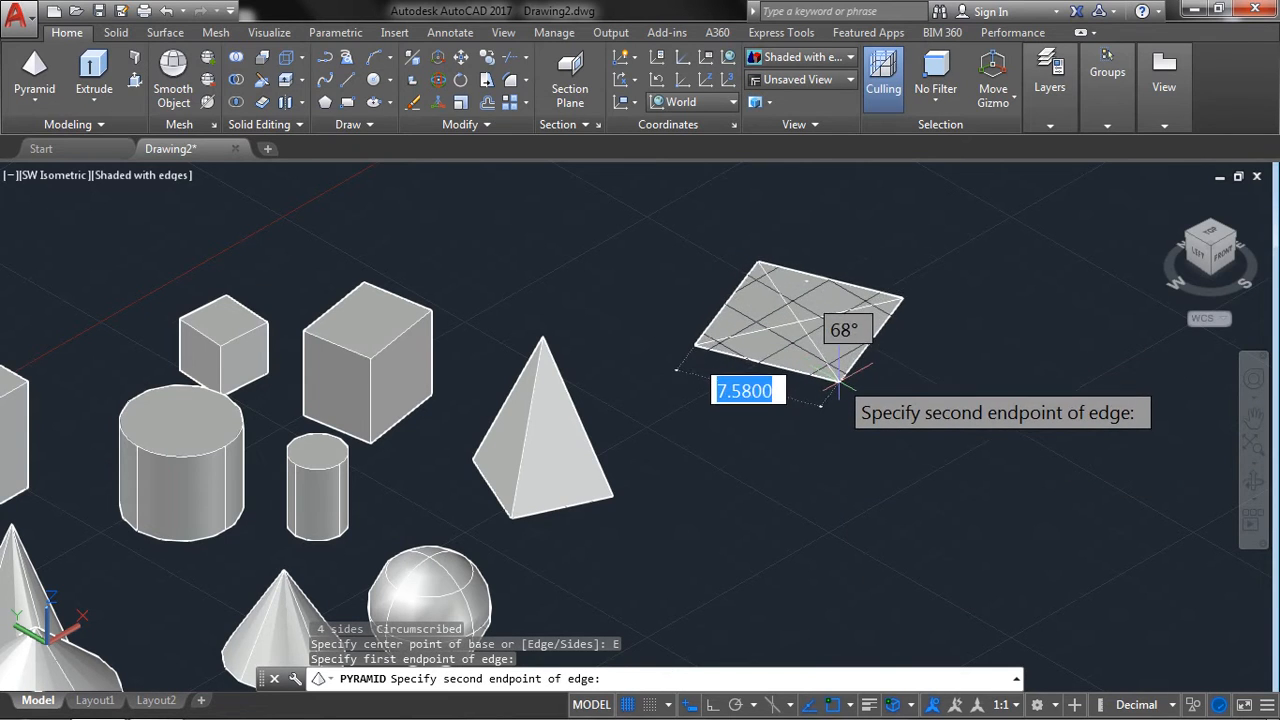
pyautogui.click(825, 435)
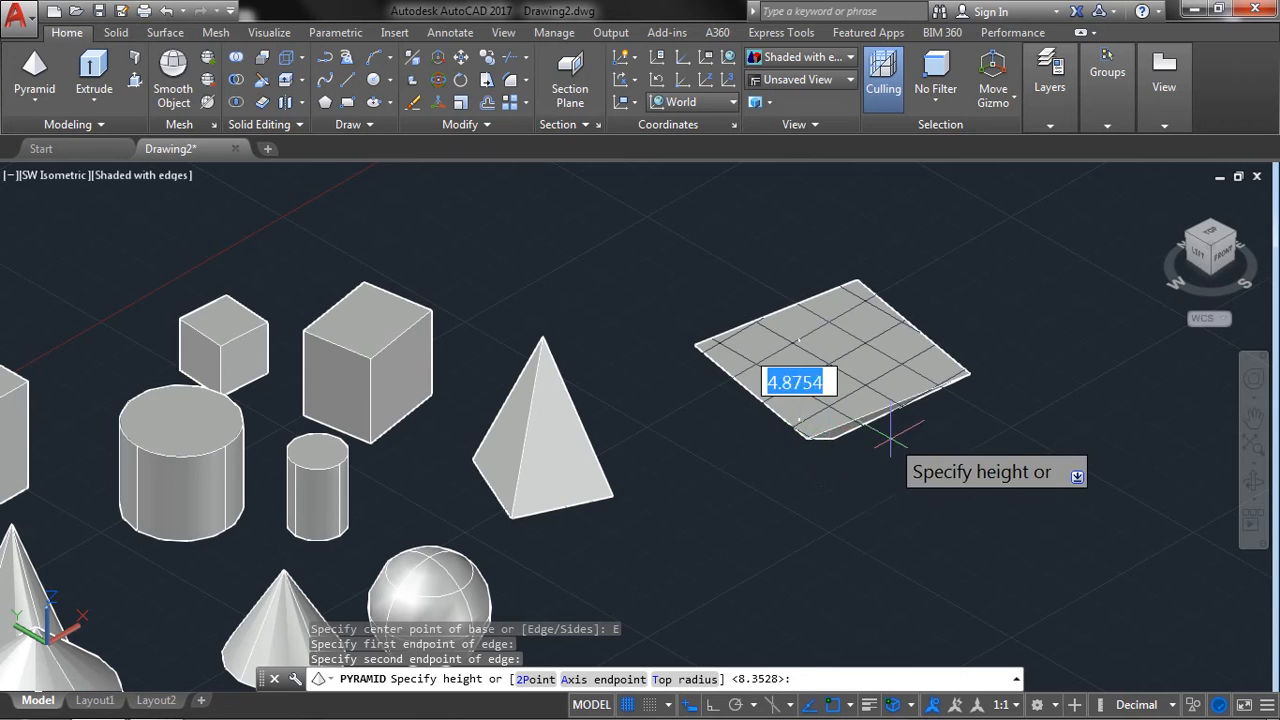
pyautogui.click(868, 228)
# Create a pyramid with 5 sides in front of the edge-based pyramid, with a height of about 10.2.
pyautogui.click(33, 66)
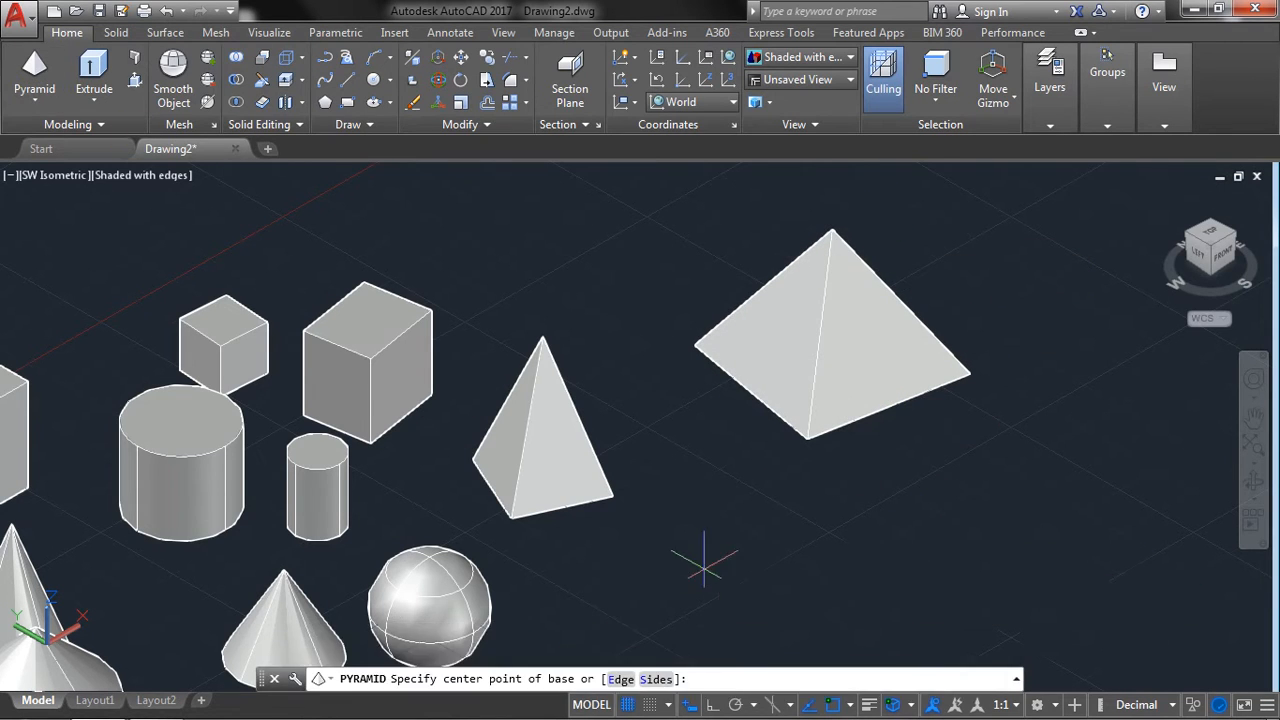
pyautogui.moveTo(686, 549); pyautogui.dragTo(606, 357, button='middle')
pyautogui.rightClick(632, 370)
pyautogui.click(670, 493)
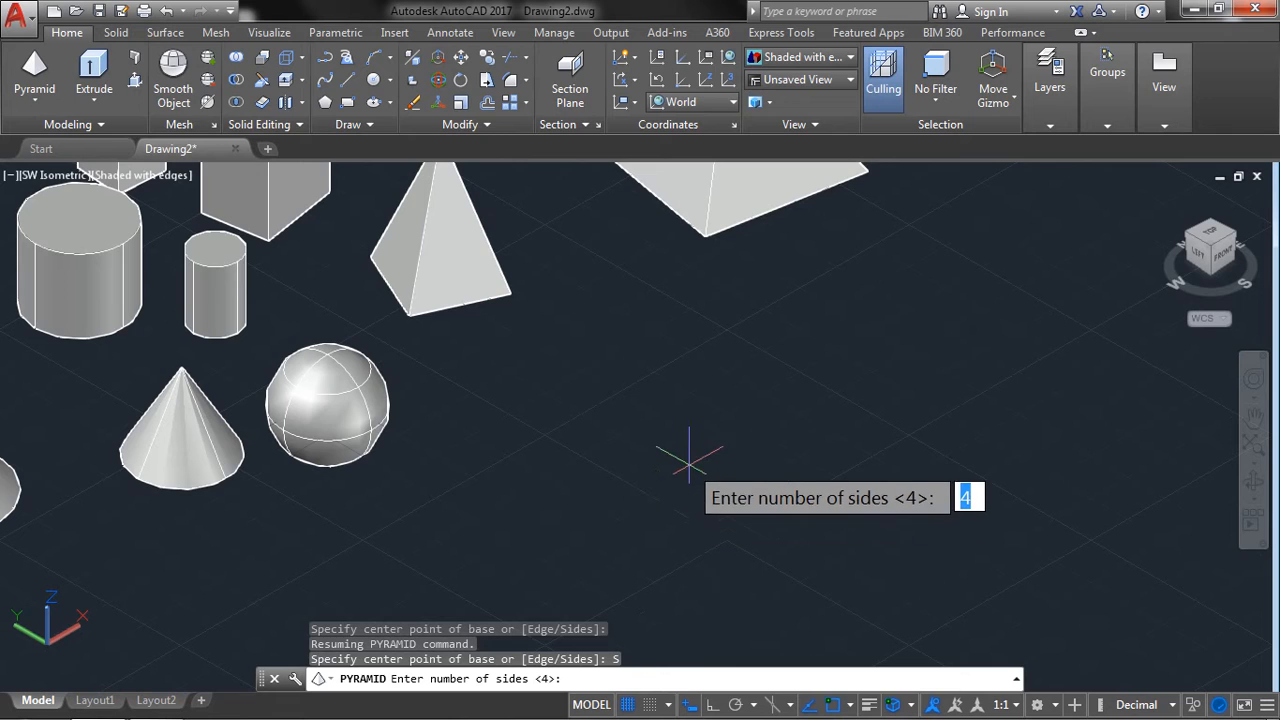
pyautogui.write('5')
pyautogui.press('Return')
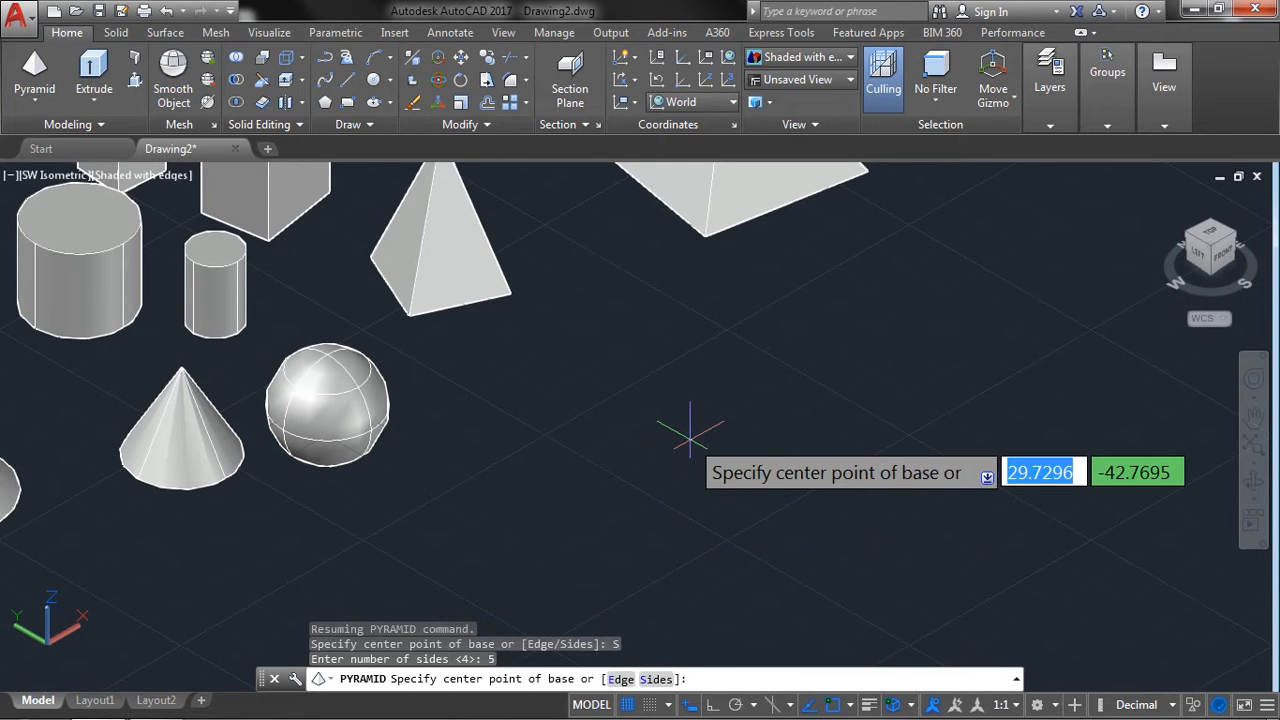
pyautogui.click(666, 522)
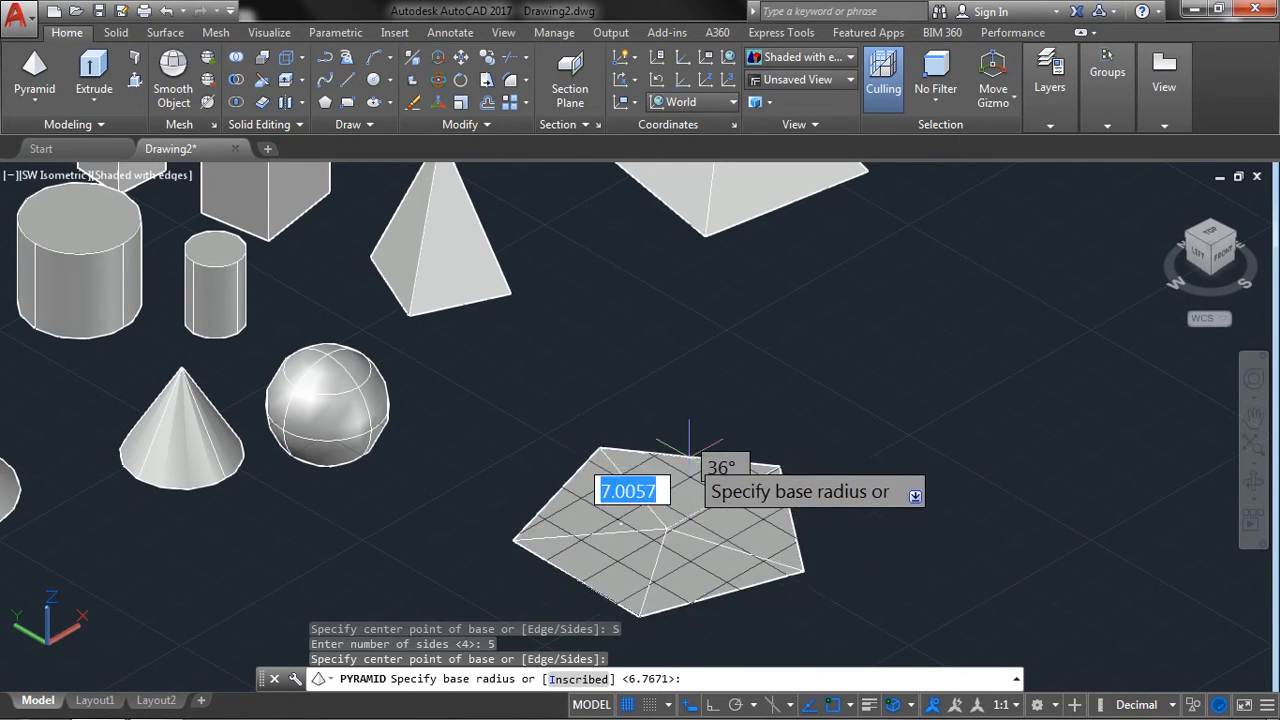
pyautogui.click(670, 475)
pyautogui.click(679, 361)
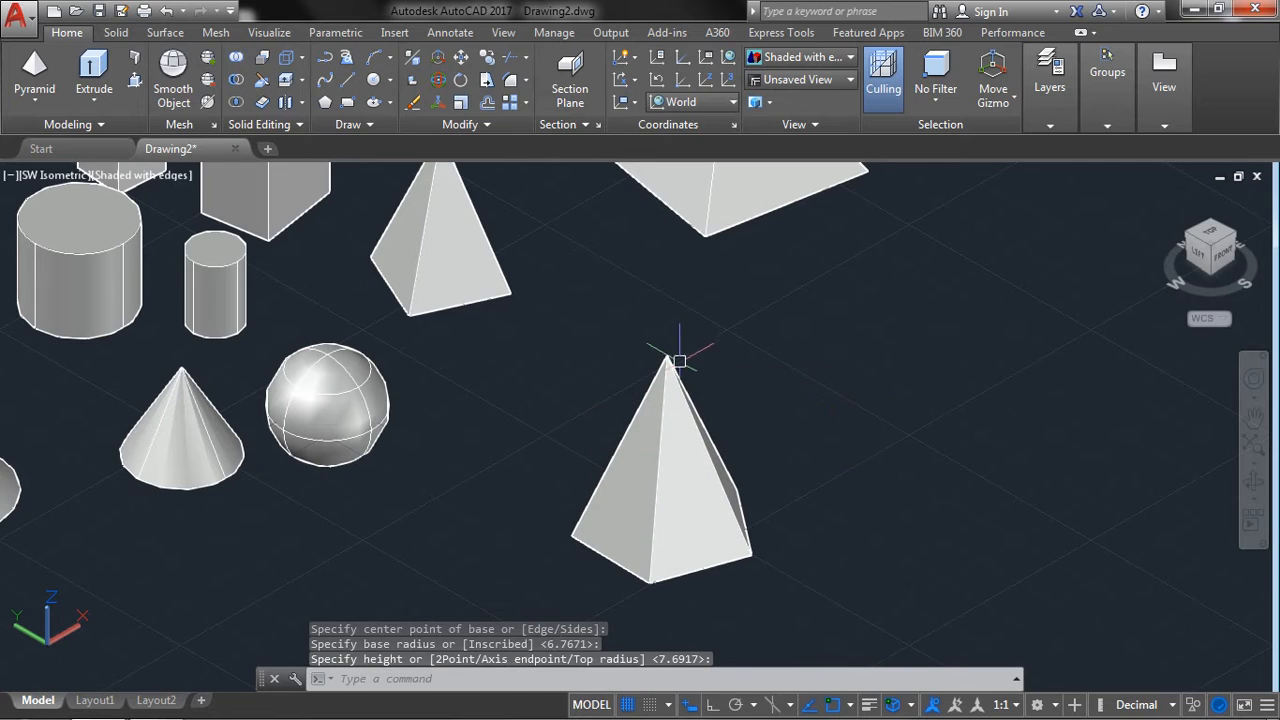
# Create a wedge beside the pyramids from two opposite base corners, with a height of about 14.2.
pyautogui.click(34, 104)
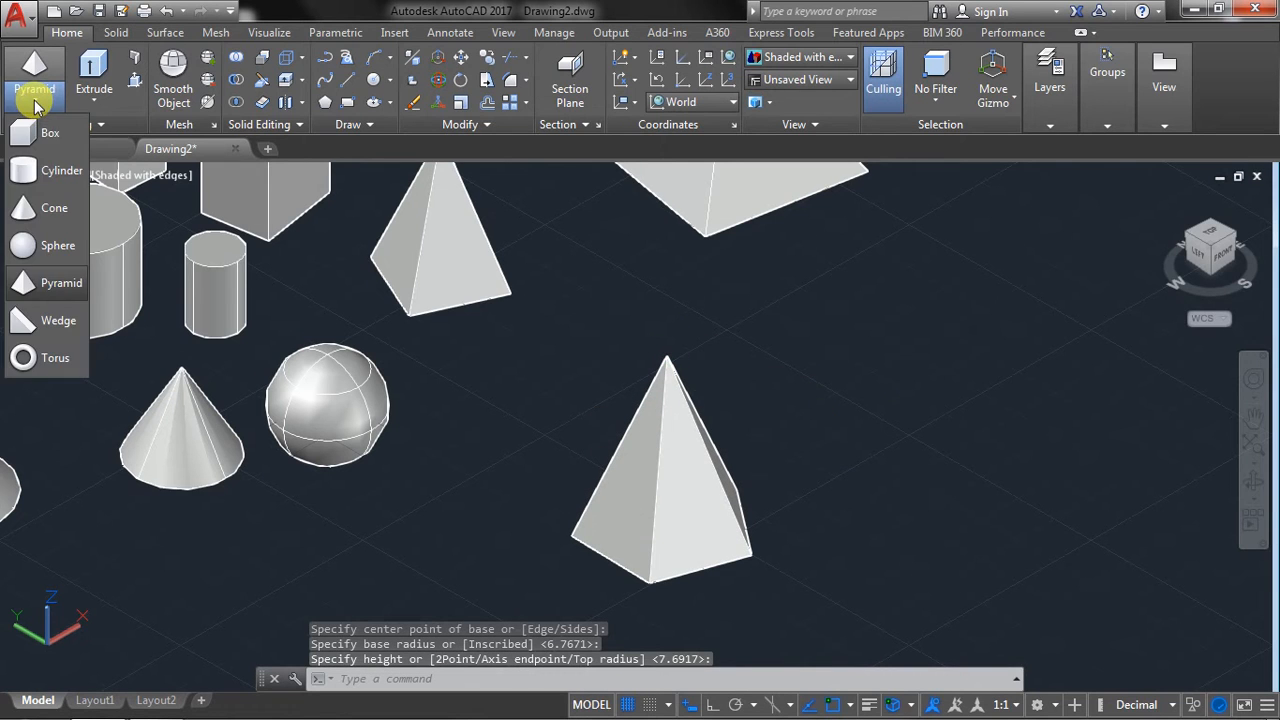
pyautogui.click(45, 322)
pyautogui.scroll(-3, 328, 373)
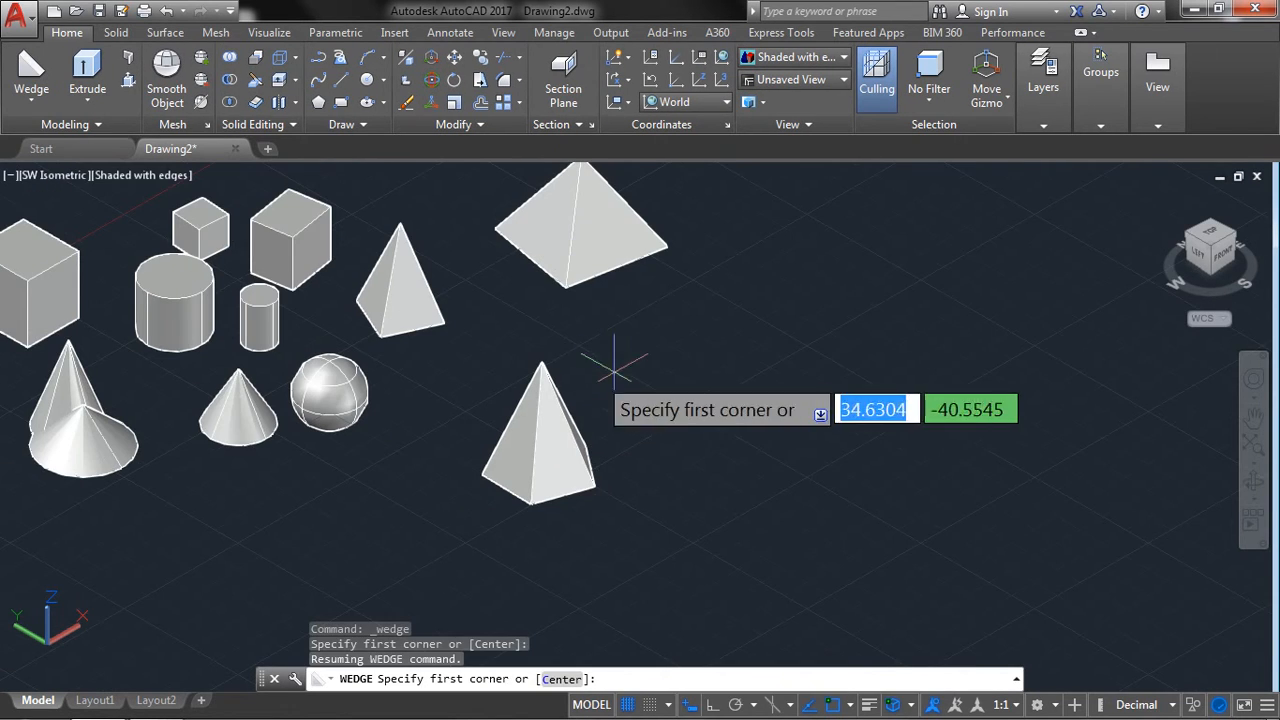
pyautogui.click(657, 322)
pyautogui.click(737, 456)
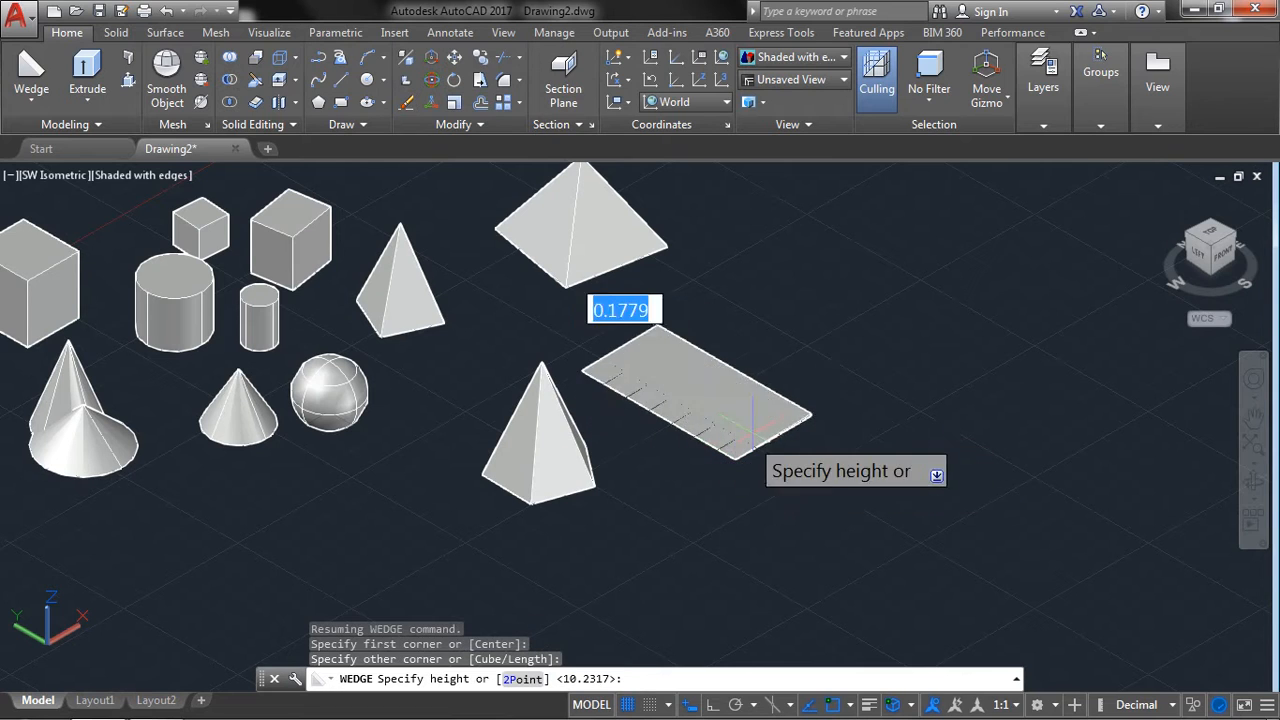
pyautogui.click(760, 300)
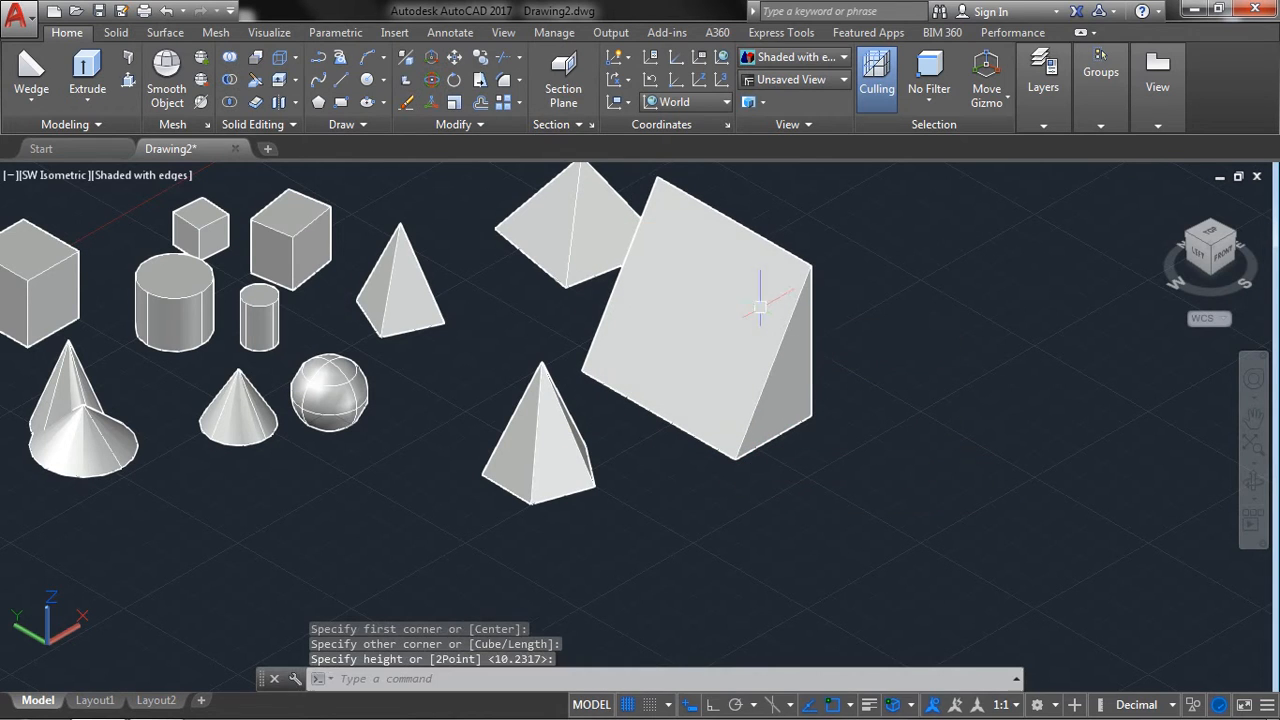
# Create a torus in front of the wedge with a radius of 10 and a tube radius of 2.
pyautogui.click(28, 108)
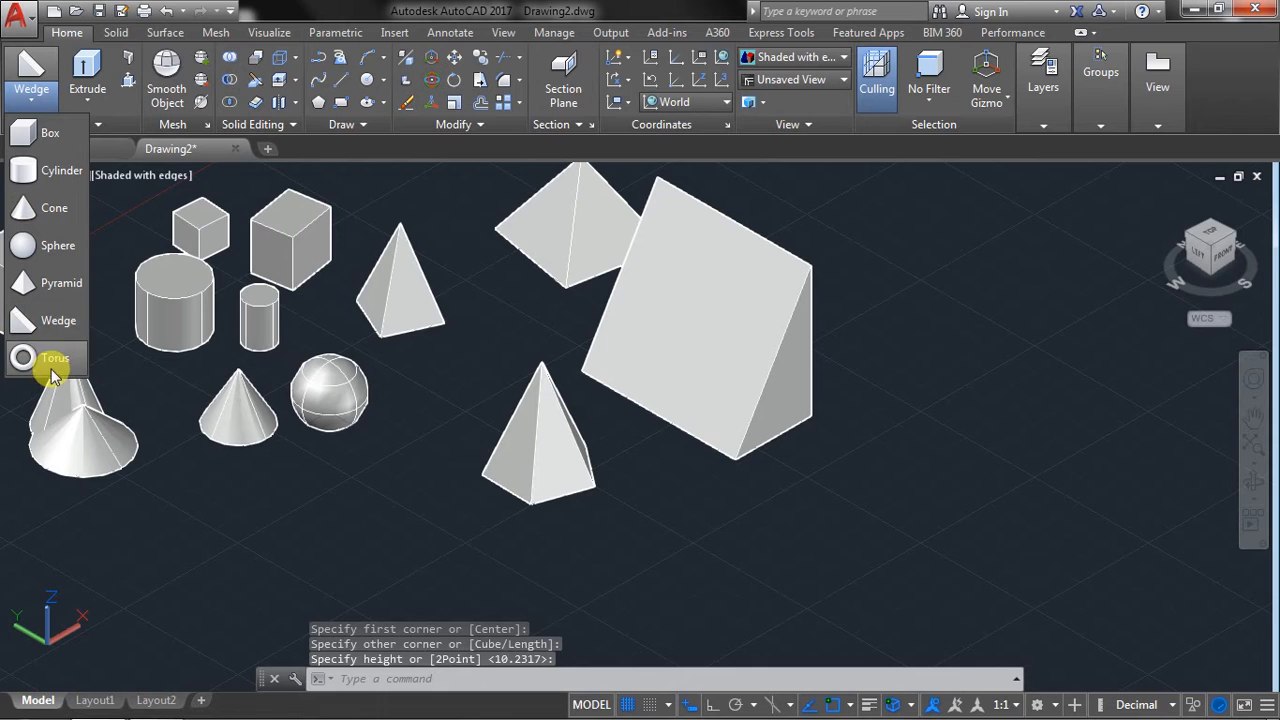
pyautogui.click(52, 375)
pyautogui.moveTo(504, 415); pyautogui.dragTo(388, 279, button='middle')
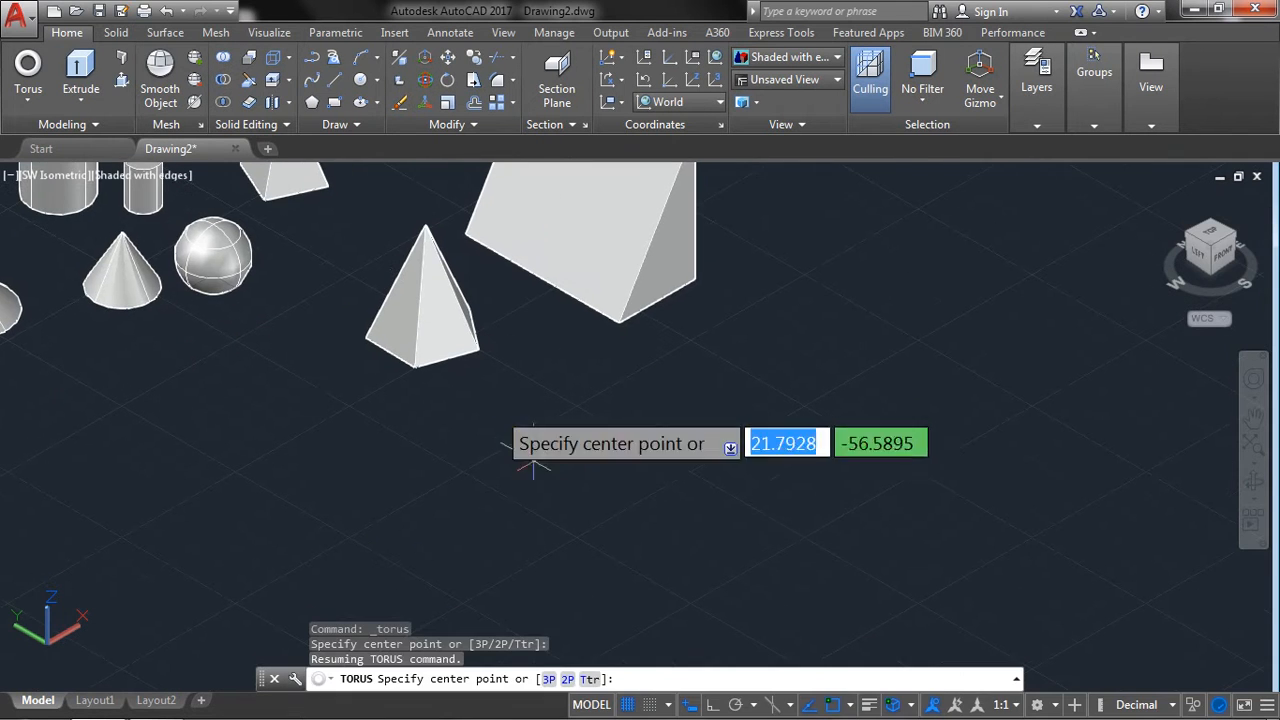
pyautogui.click(594, 478)
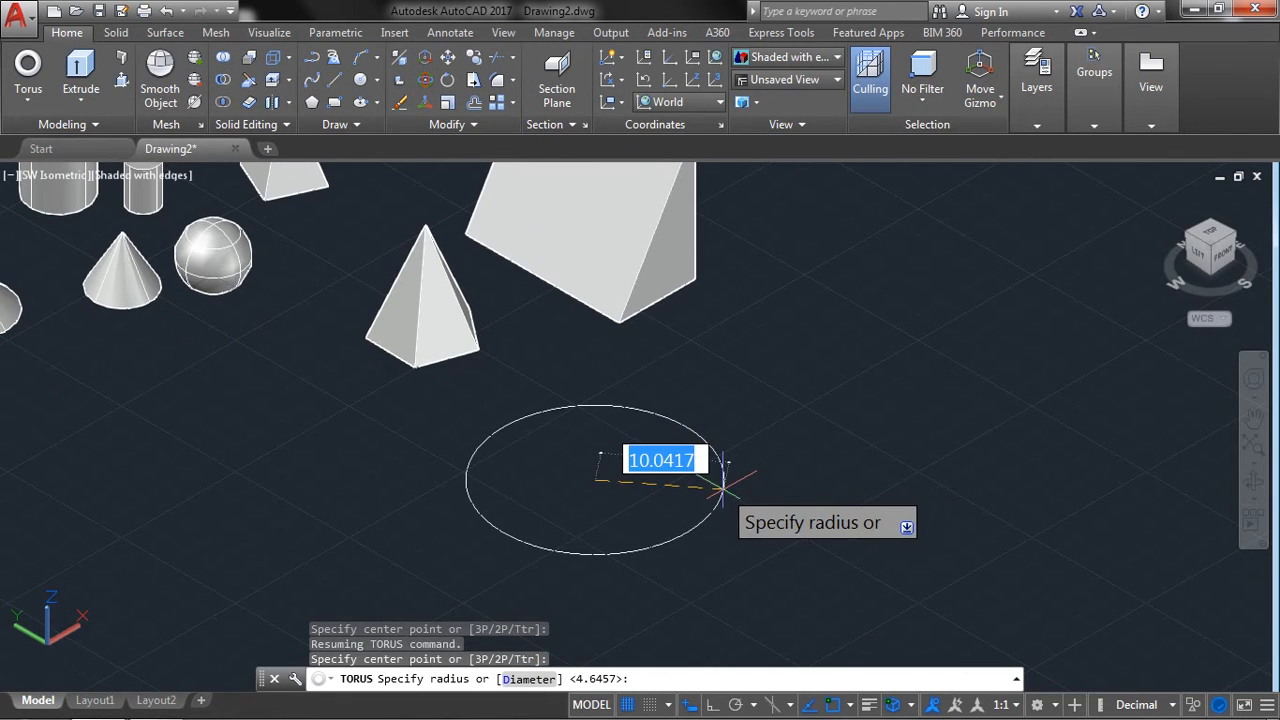
pyautogui.write('10')
pyautogui.press('Return')
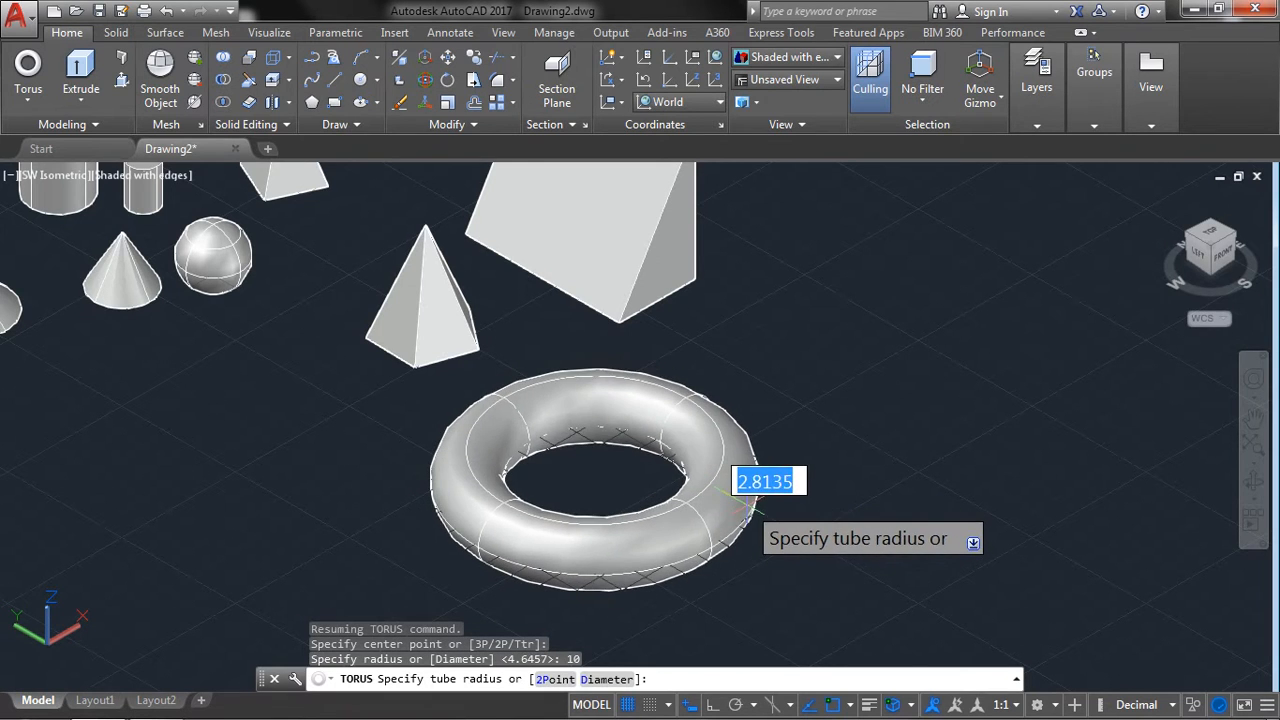
pyautogui.write('2')
pyautogui.press('Return')
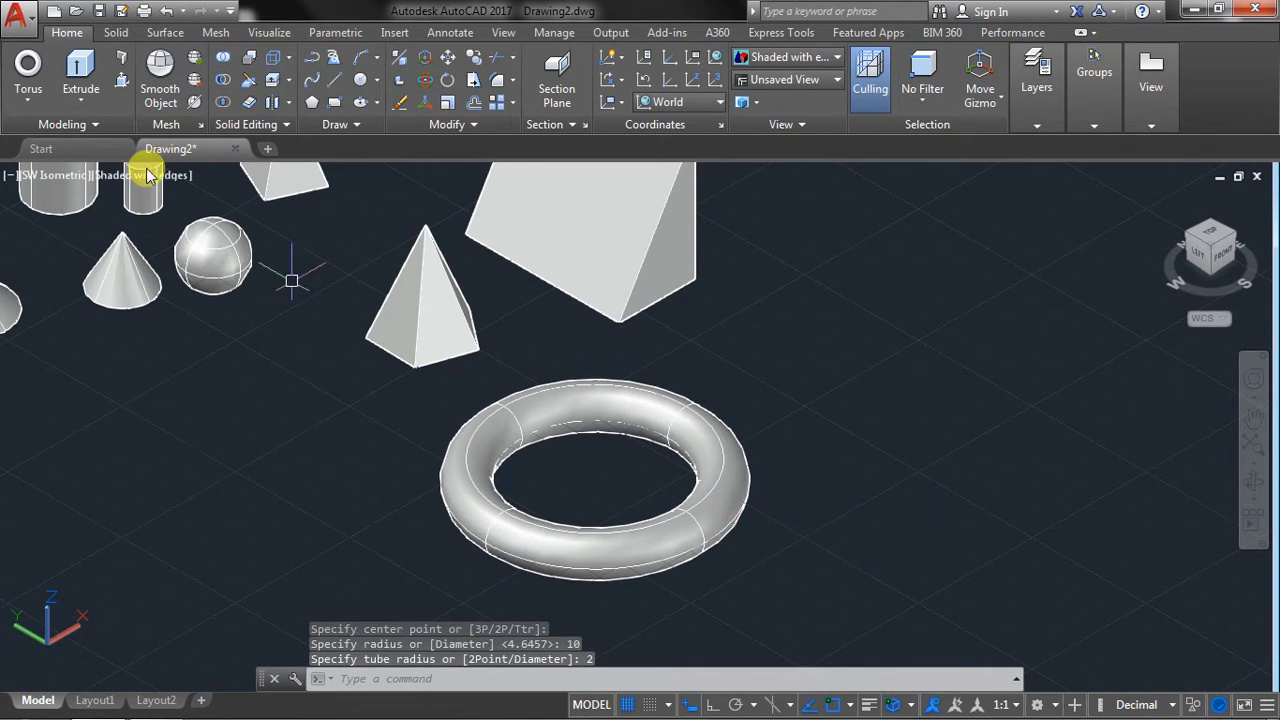
# Draw a rectangle from two opposite corners in the empty area in front of the overlapping cones.
pyautogui.moveTo(238, 394); pyautogui.dragTo(406, 349, button='middle')
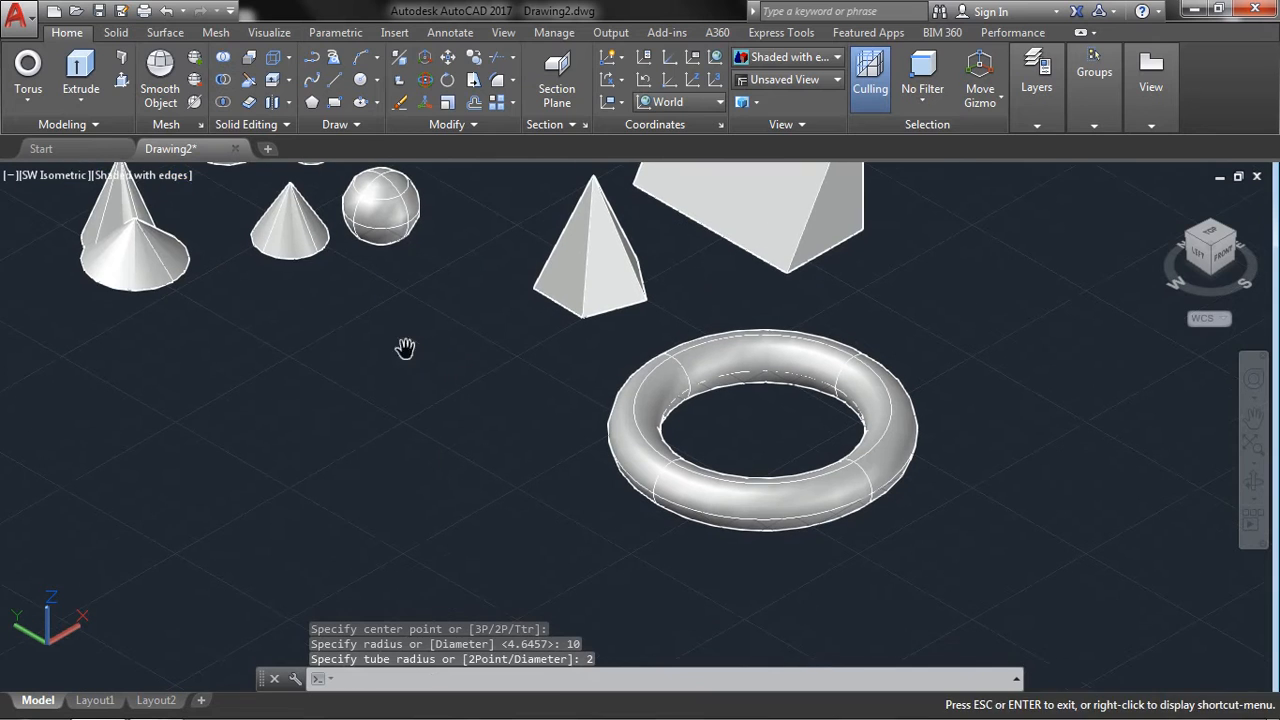
pyautogui.click(88, 104)
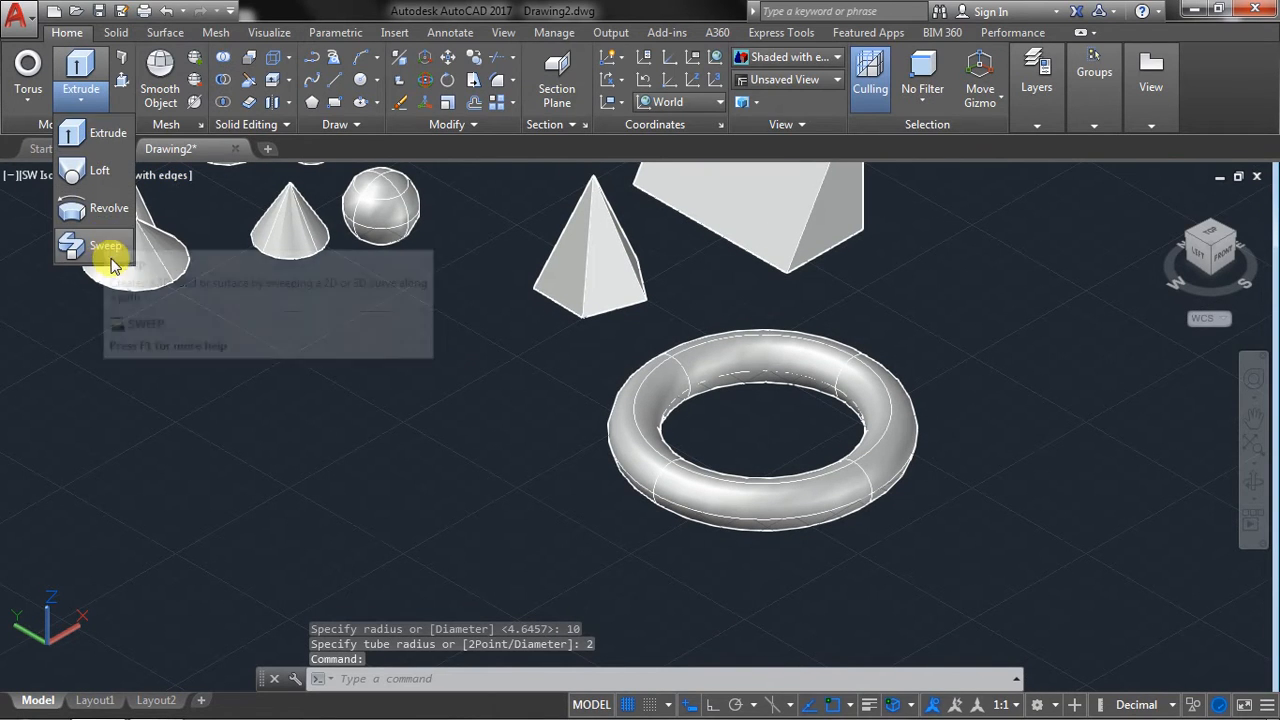
pyautogui.click(338, 107)
pyautogui.click(190, 420)
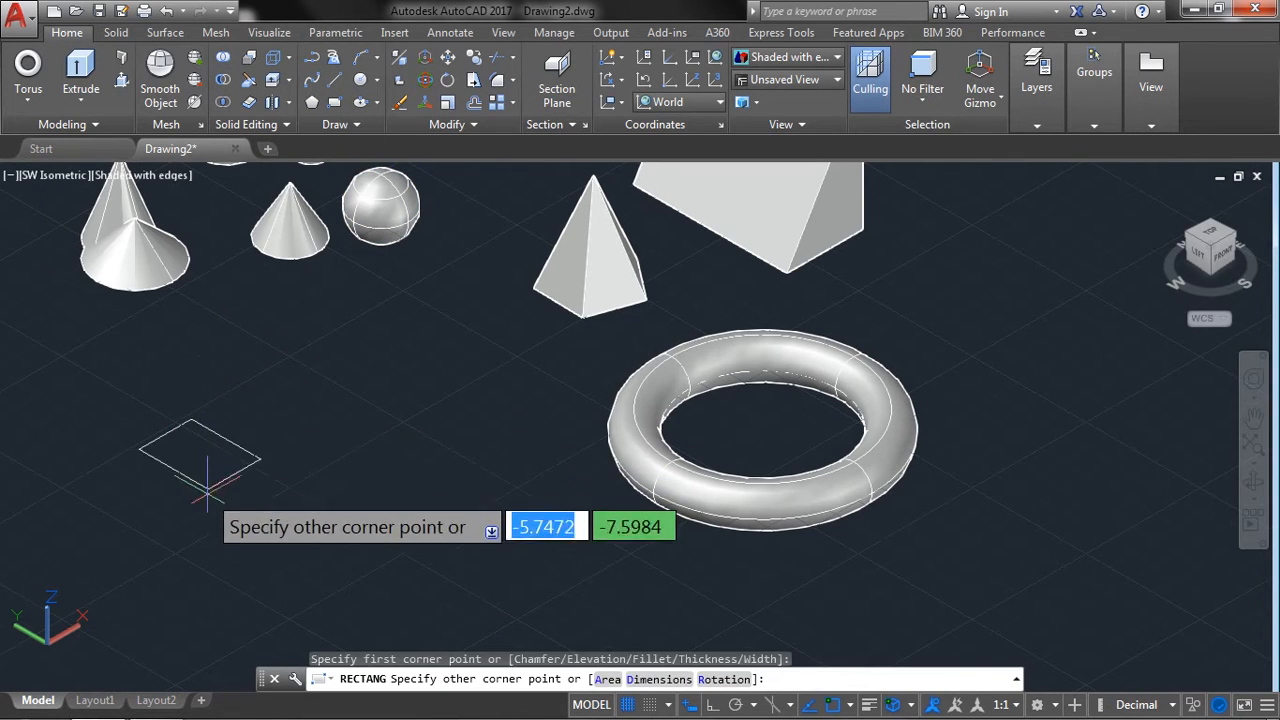
pyautogui.click(190, 541)
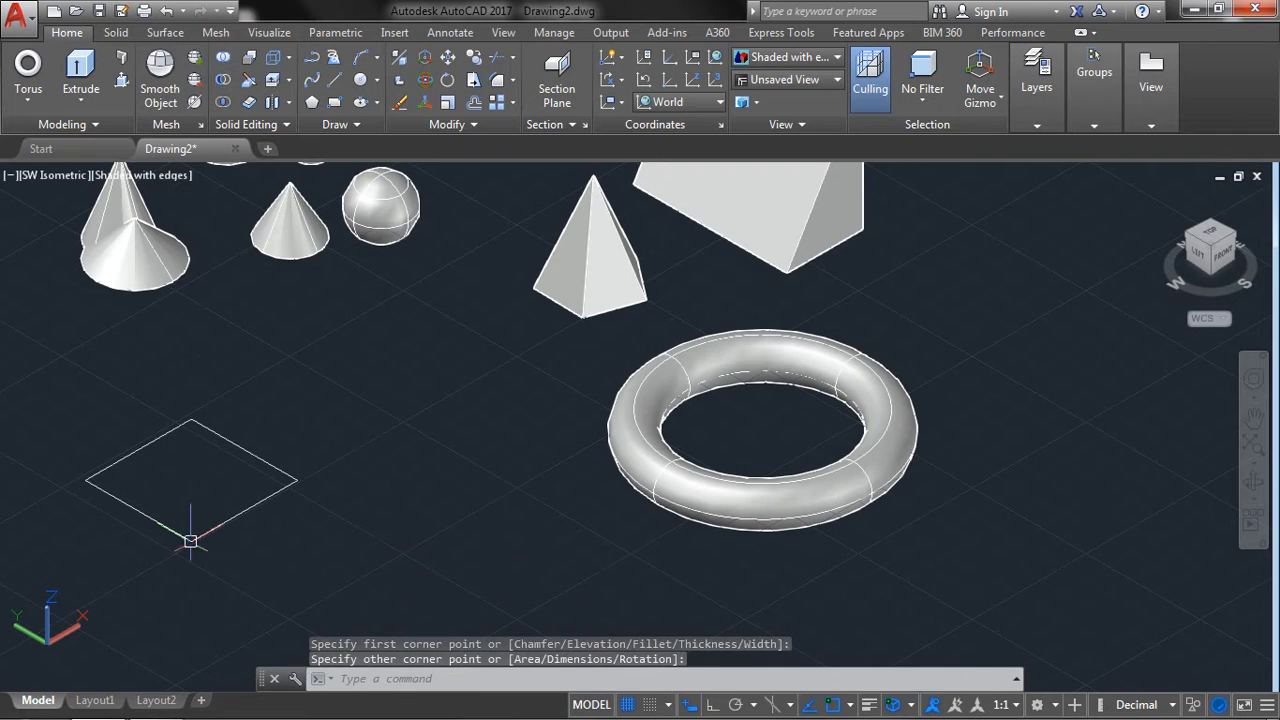
# Extrude the rectangle into a solid with a height of 15.
pyautogui.click(75, 68)
pyautogui.click(232, 439)
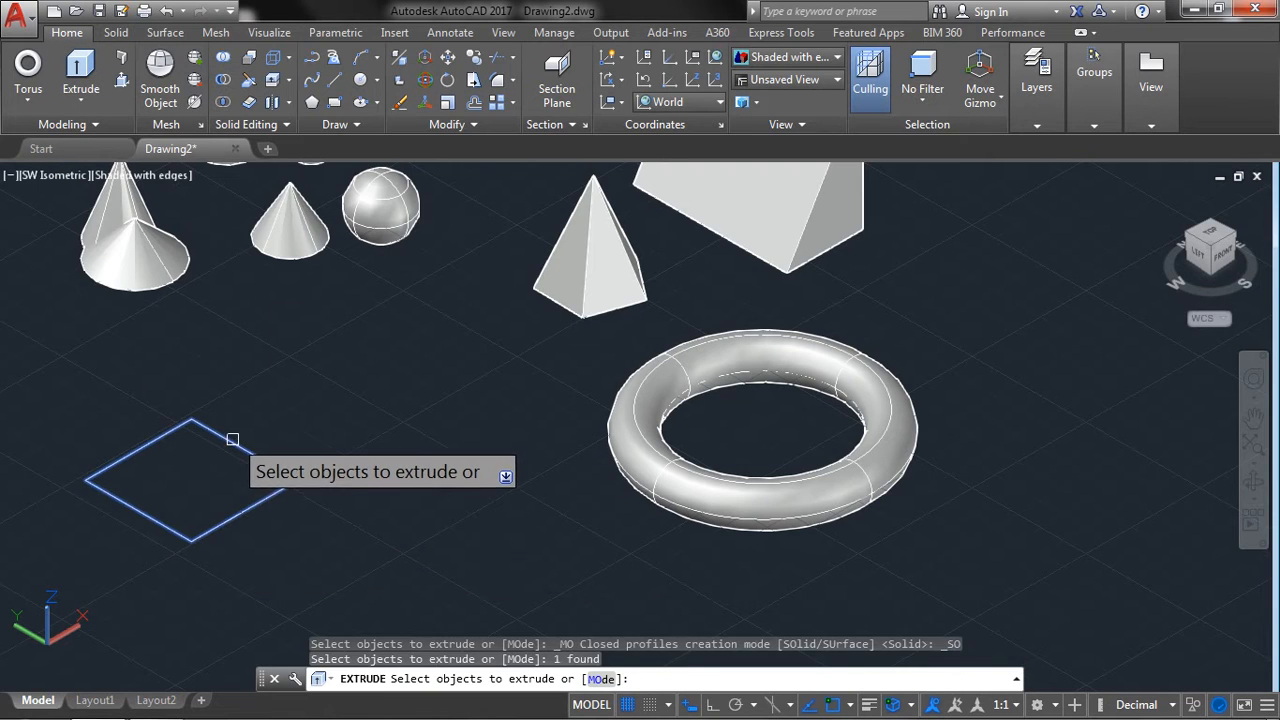
pyautogui.rightClick(290, 410)
pyautogui.click(334, 415)
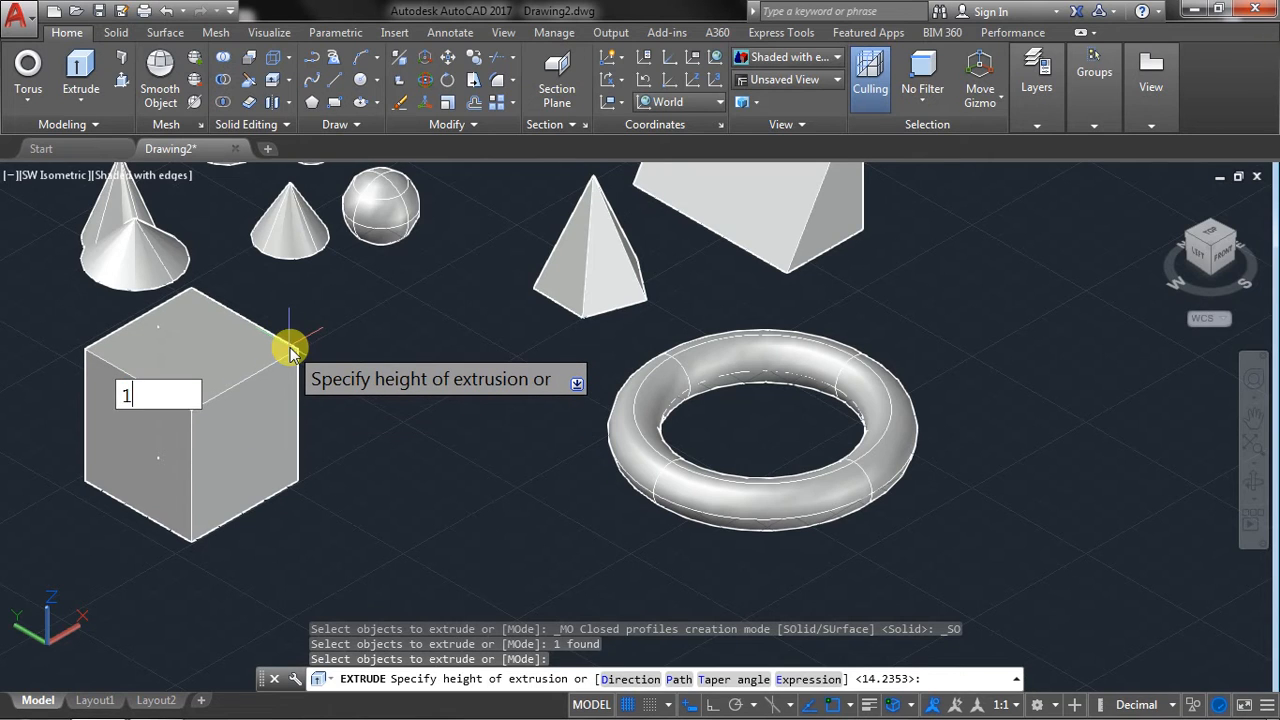
pyautogui.press('Return')
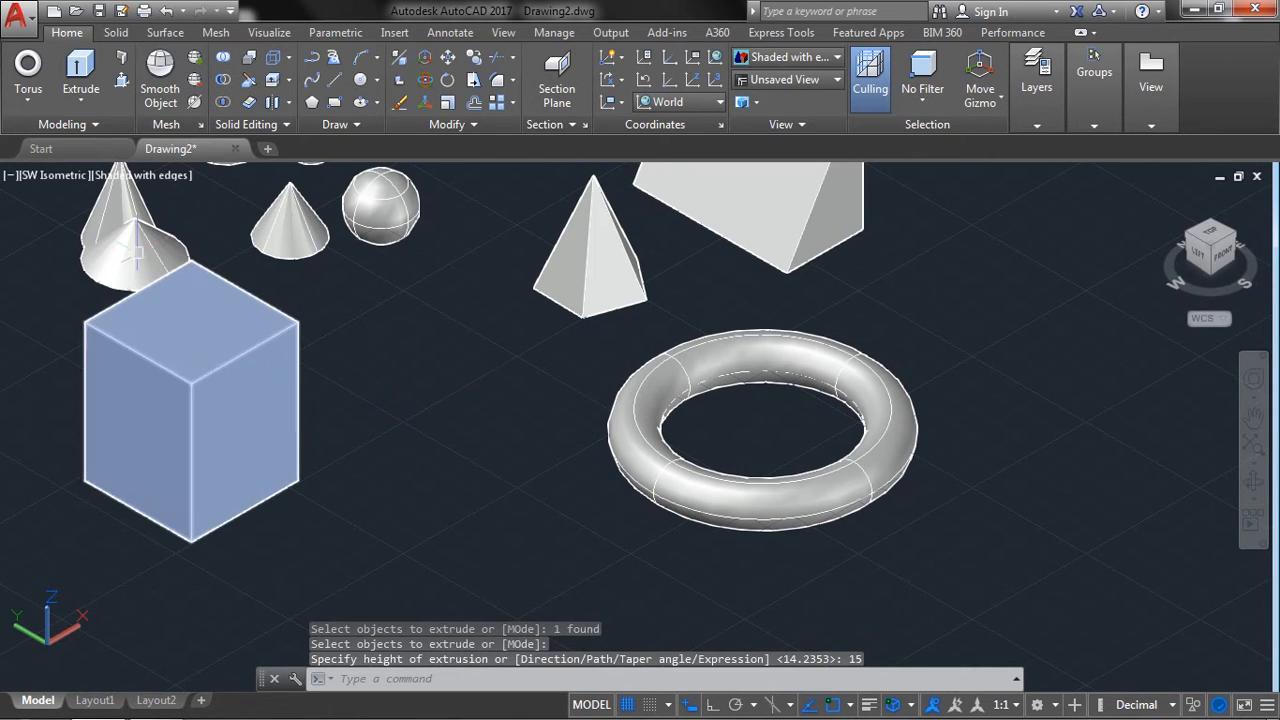
# Draw a rectangle from two opposite corners in the empty area in front of the torus and the extruded box.
pyautogui.click(73, 101)
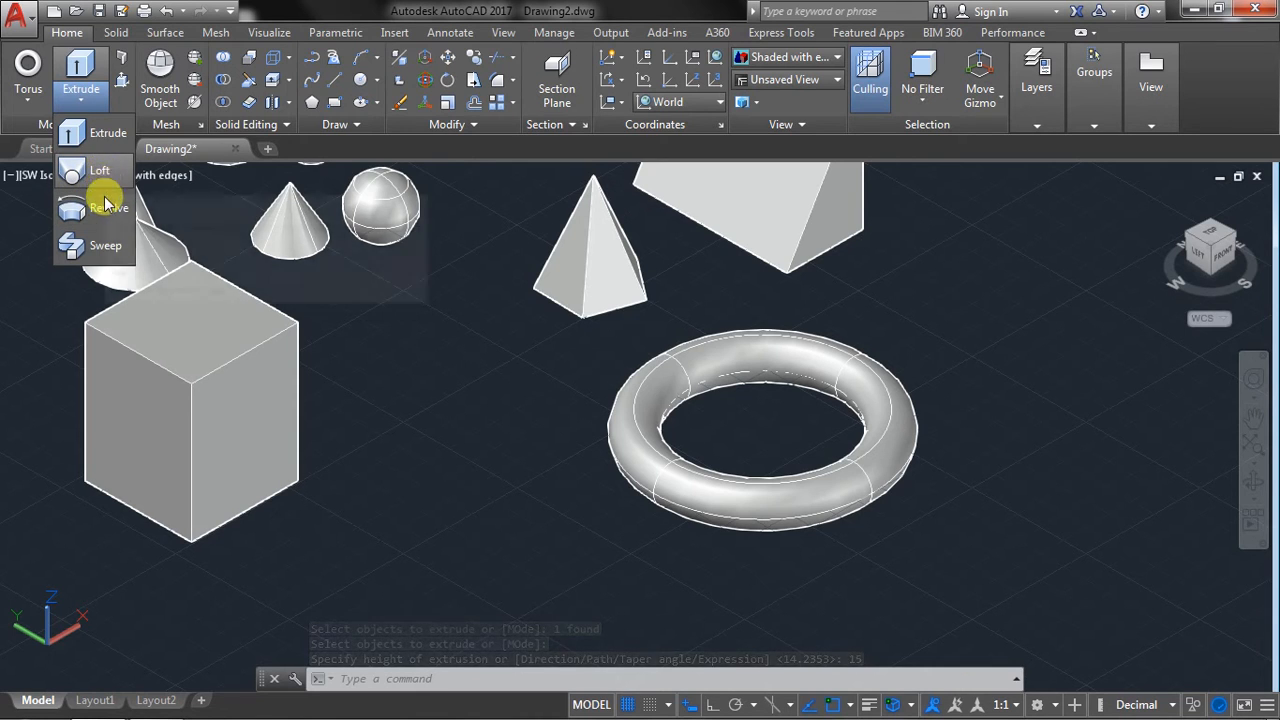
pyautogui.moveTo(391, 543); pyautogui.dragTo(381, 368, button='middle')
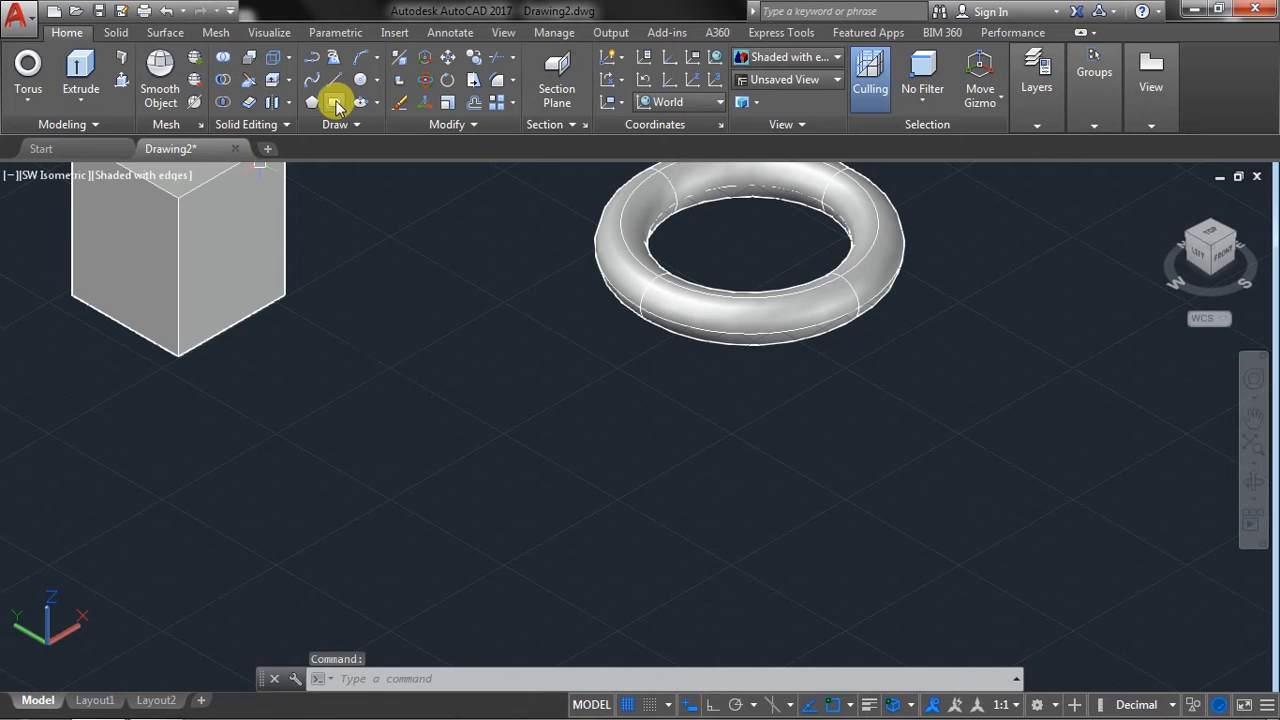
pyautogui.click(337, 104)
pyautogui.click(448, 432)
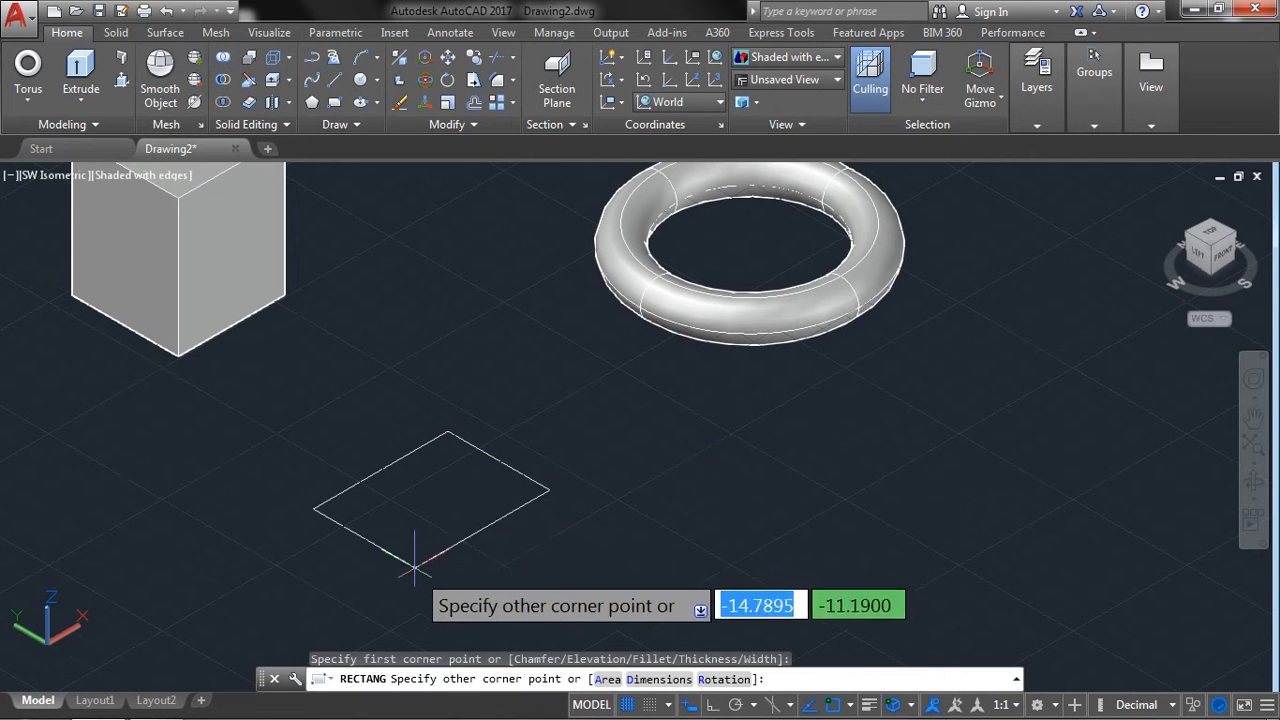
pyautogui.click(440, 598)
# Draw a circle with a radius of about 4.5 centred inside the new rectangle.
pyautogui.click(358, 86)
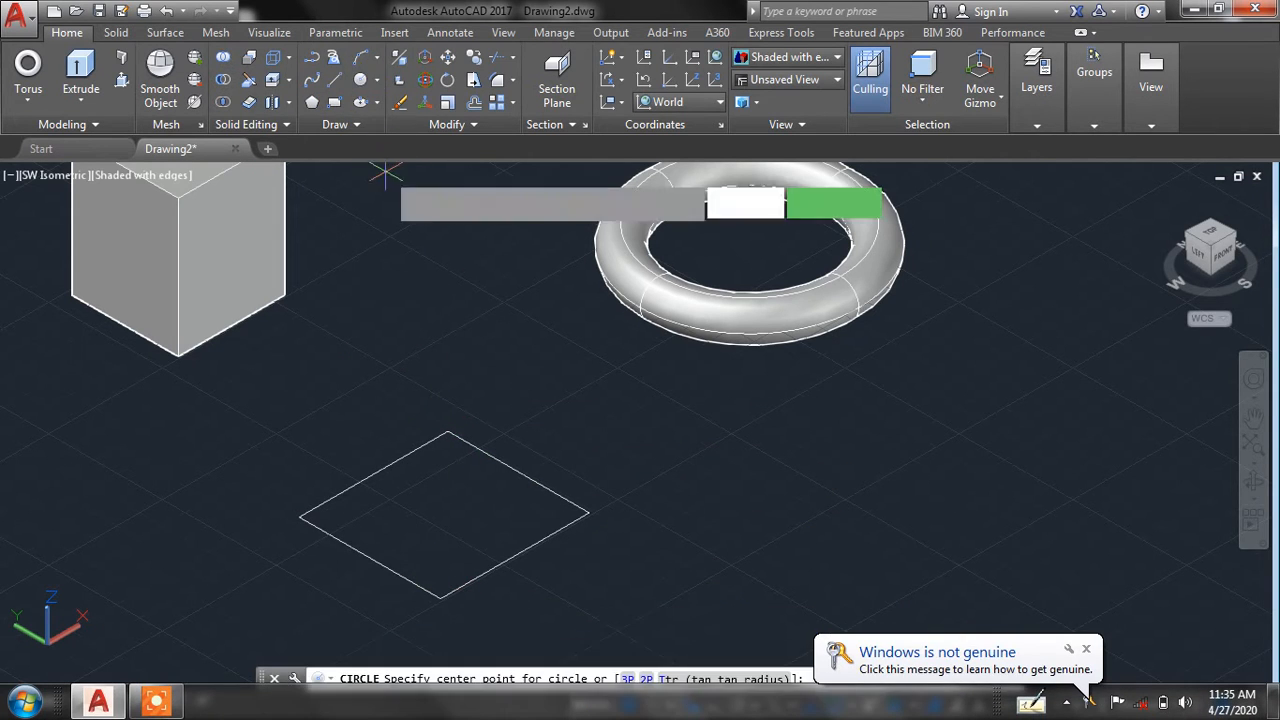
pyautogui.click(444, 515)
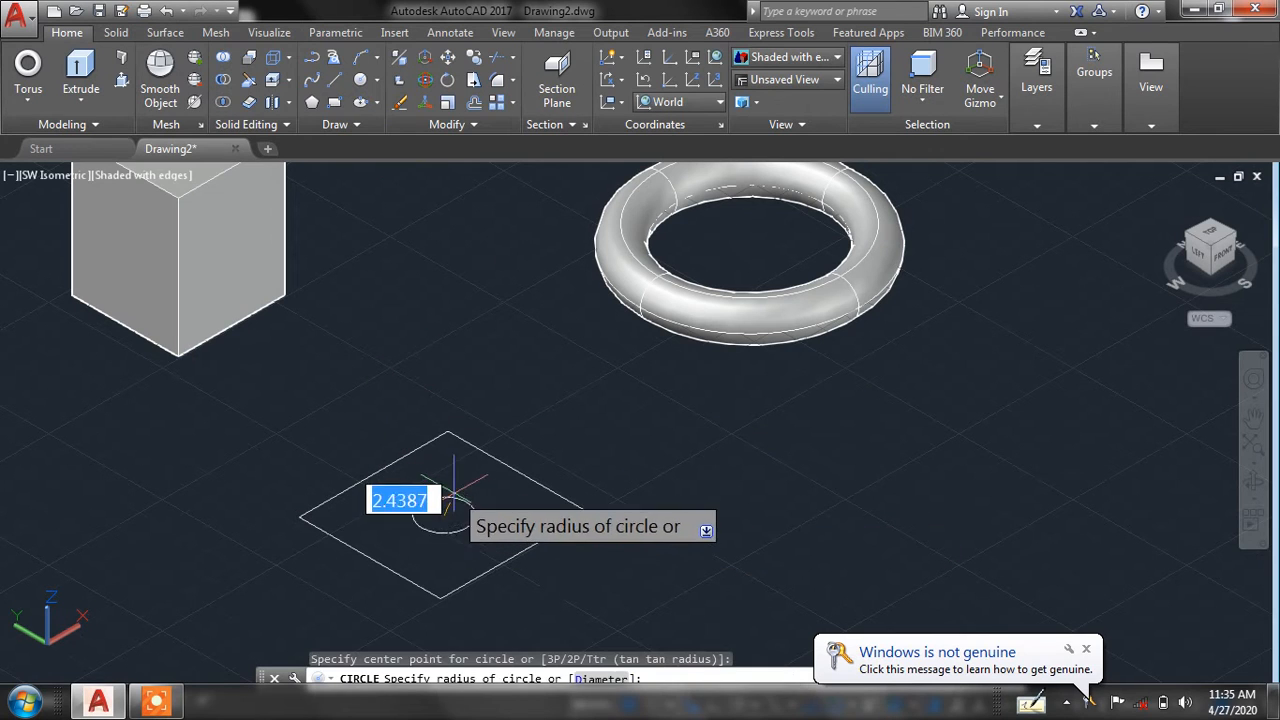
pyautogui.click(455, 483)
pyautogui.click(1086, 653)
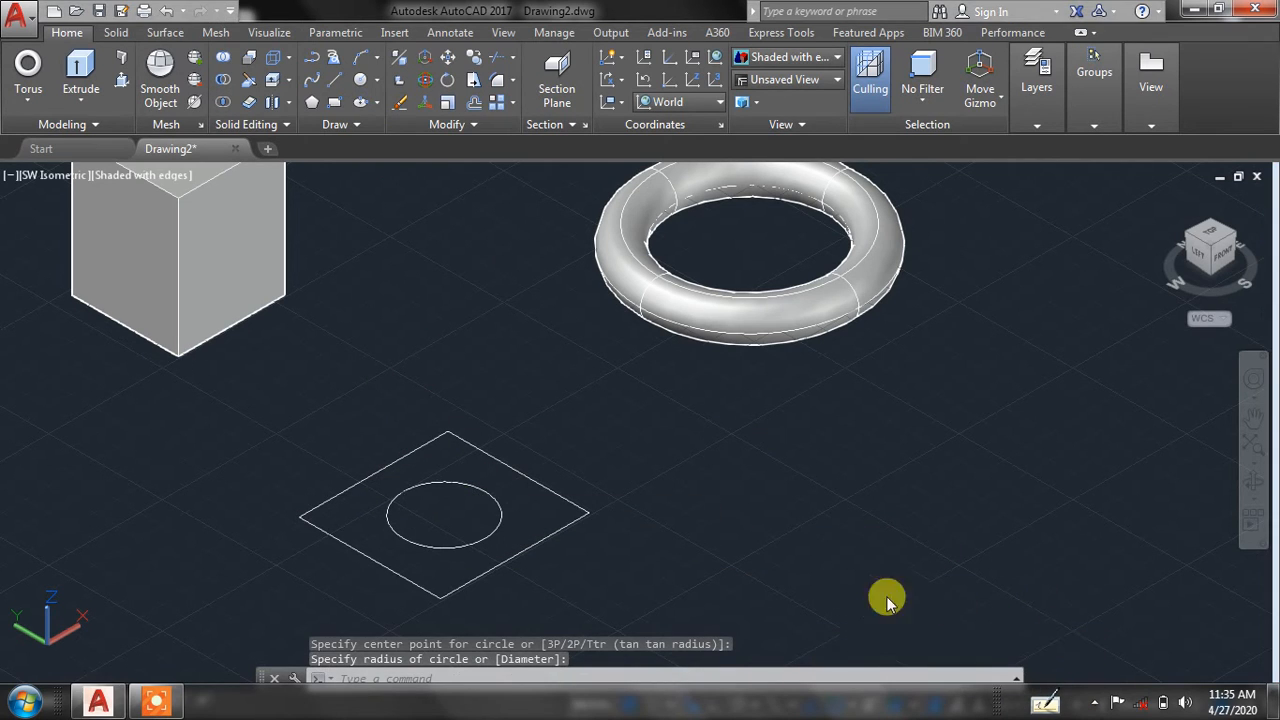
# Move the circle 15 units straight up along the Z axis above the rectangle.
pyautogui.click(501, 487)
pyautogui.click(501, 487)
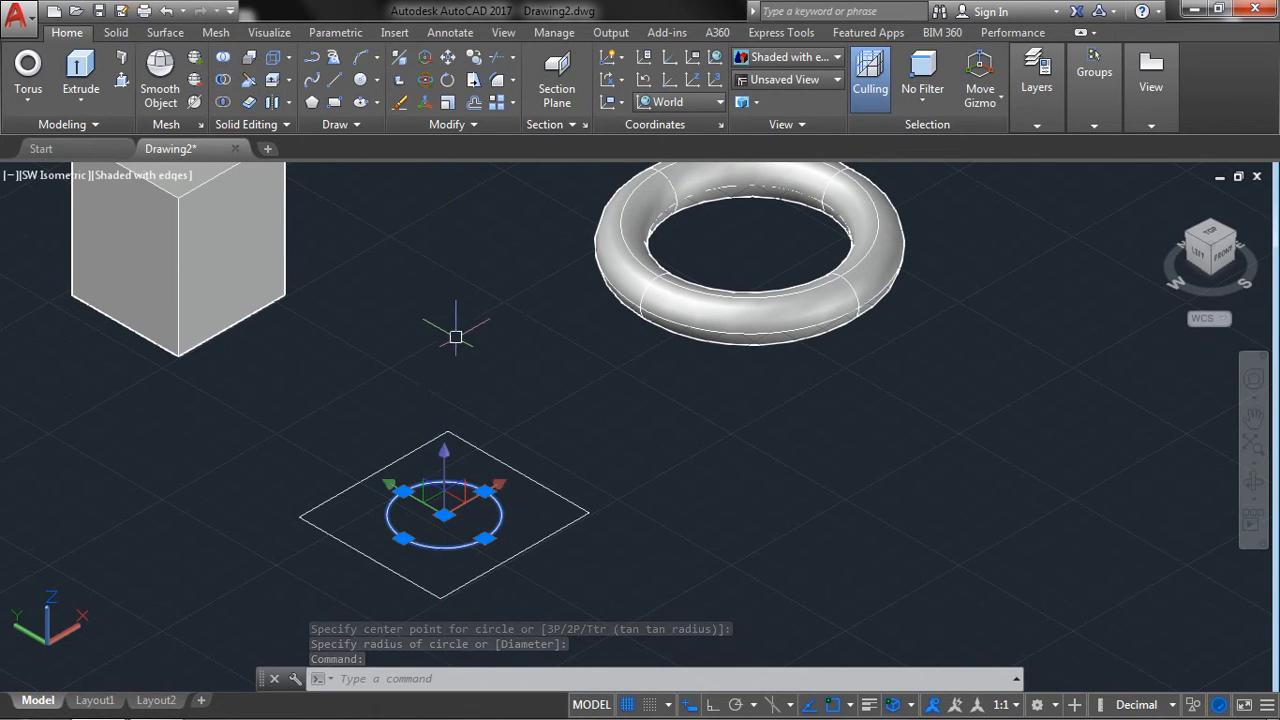
pyautogui.click(448, 451)
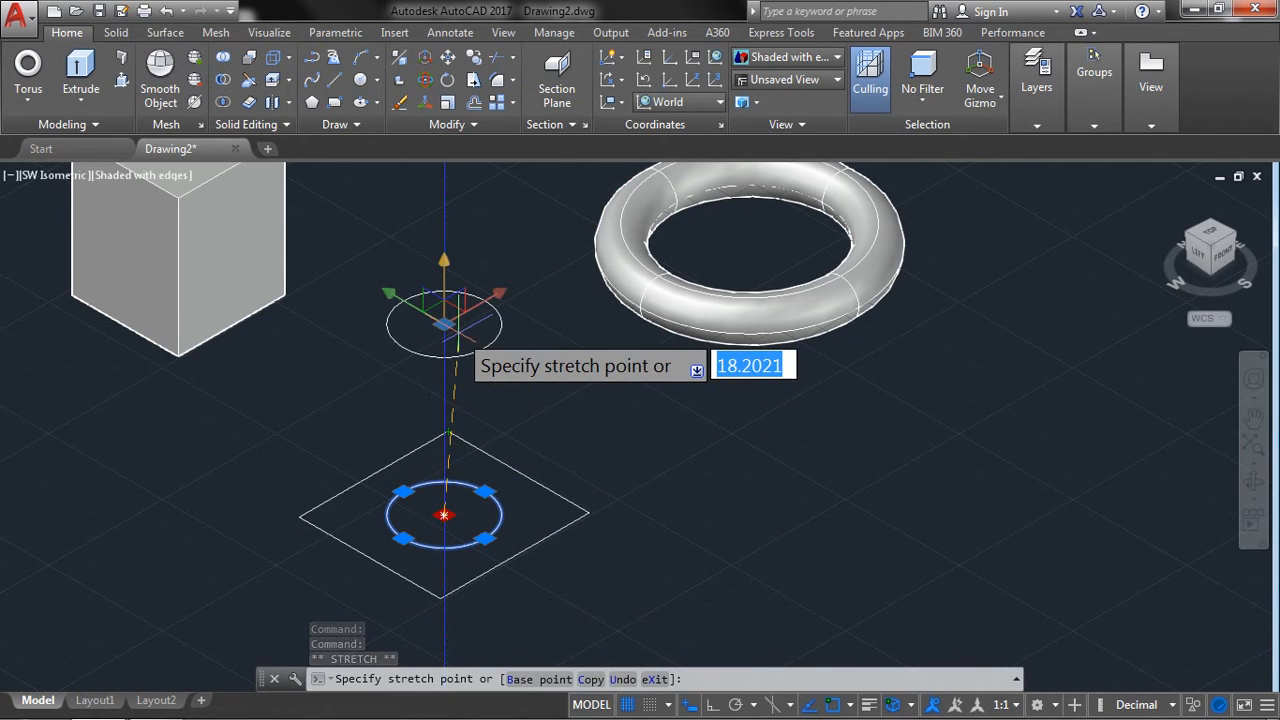
pyautogui.write('15')
pyautogui.press('Return')
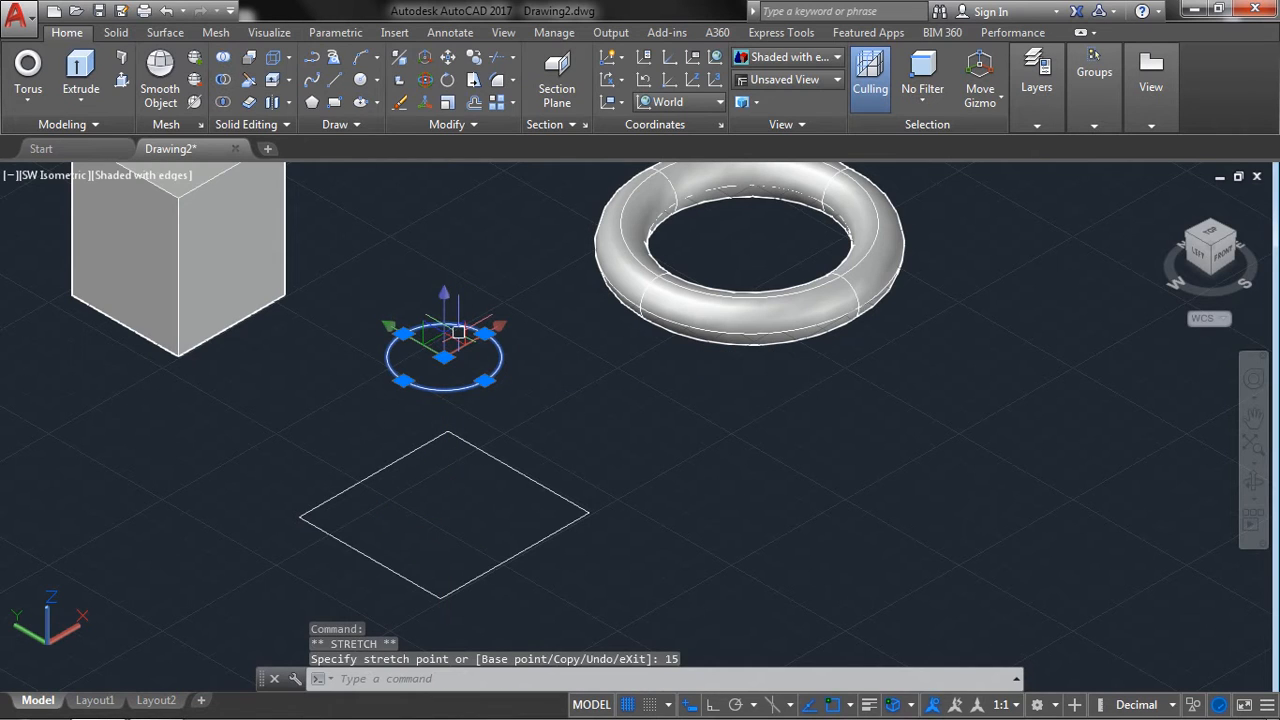
pyautogui.press('Escape')
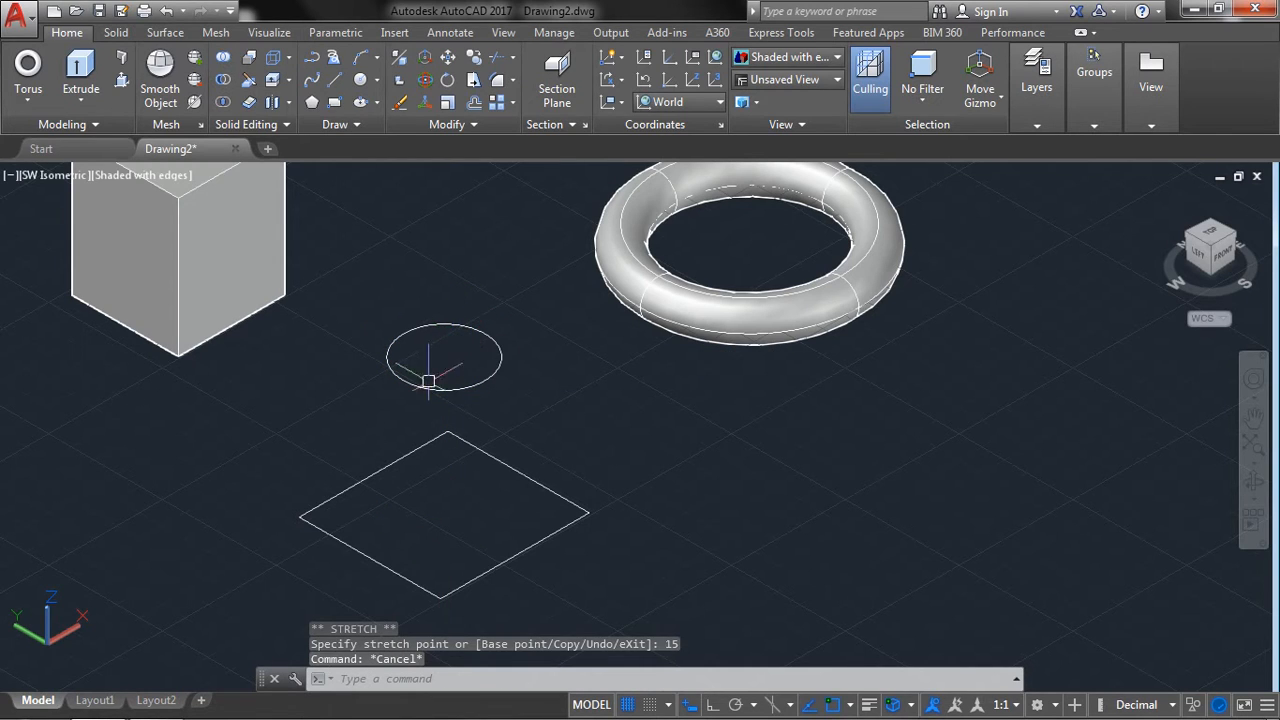
# Loft a solid between the raised circle and the rectangle below it, using the cross sections only.
pyautogui.click(1254, 482)
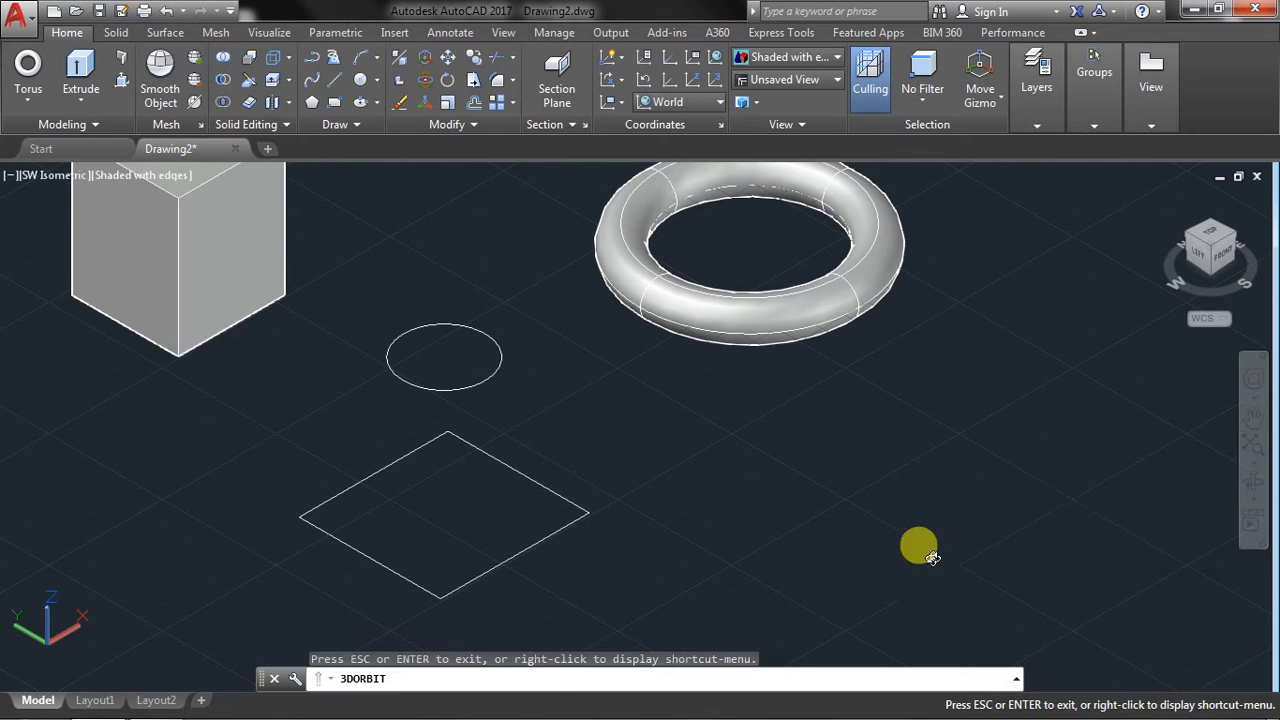
pyautogui.moveTo(478, 497); pyautogui.dragTo(511, 459)
pyautogui.rightClick(620, 413)
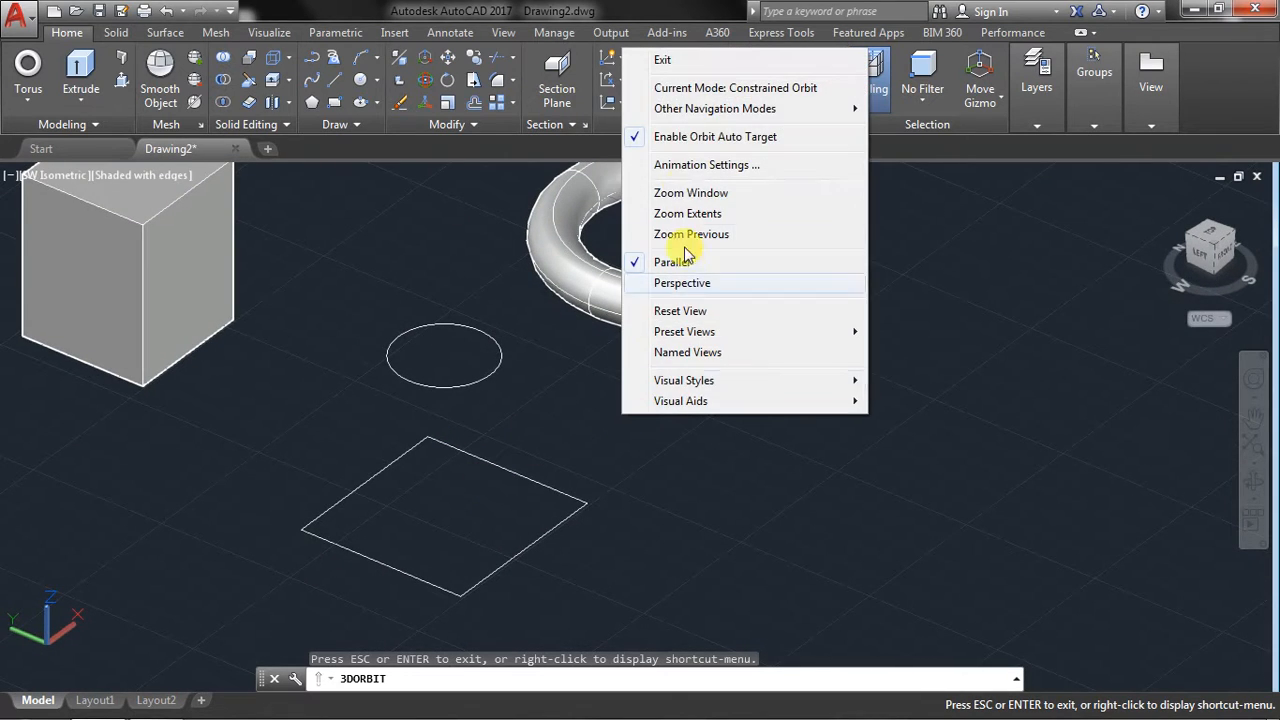
pyautogui.click(662, 62)
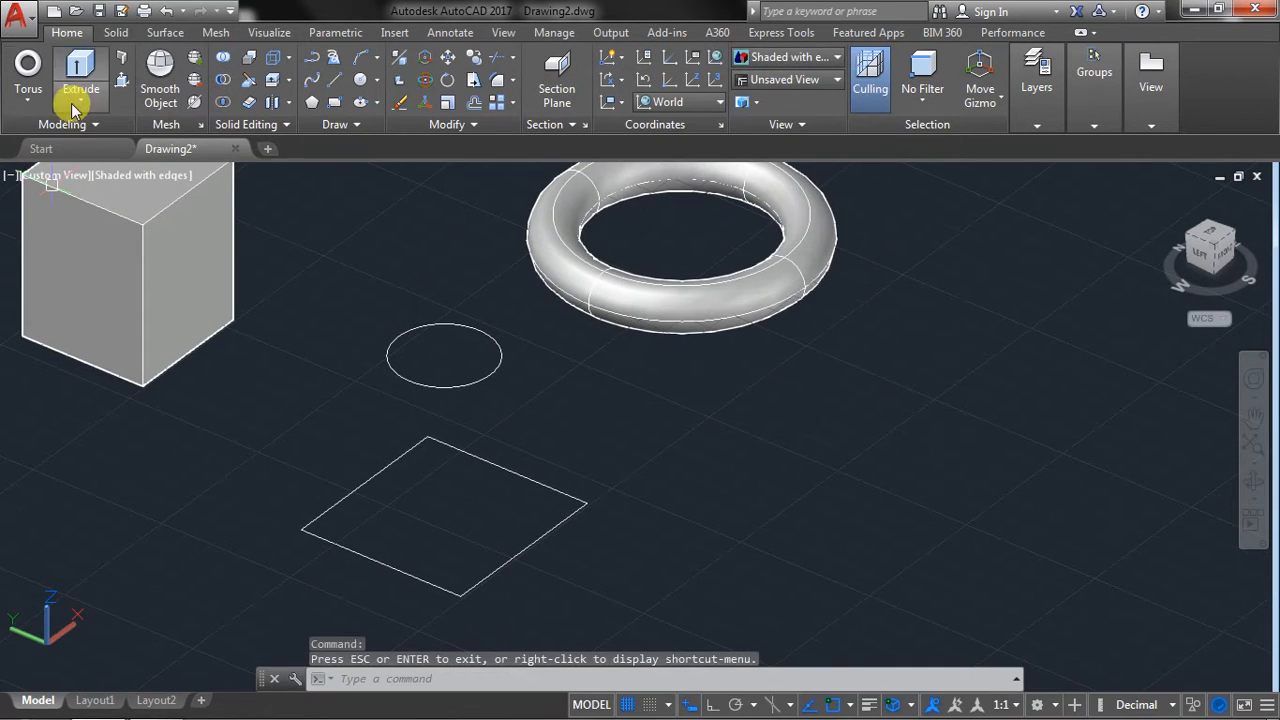
pyautogui.click(92, 163)
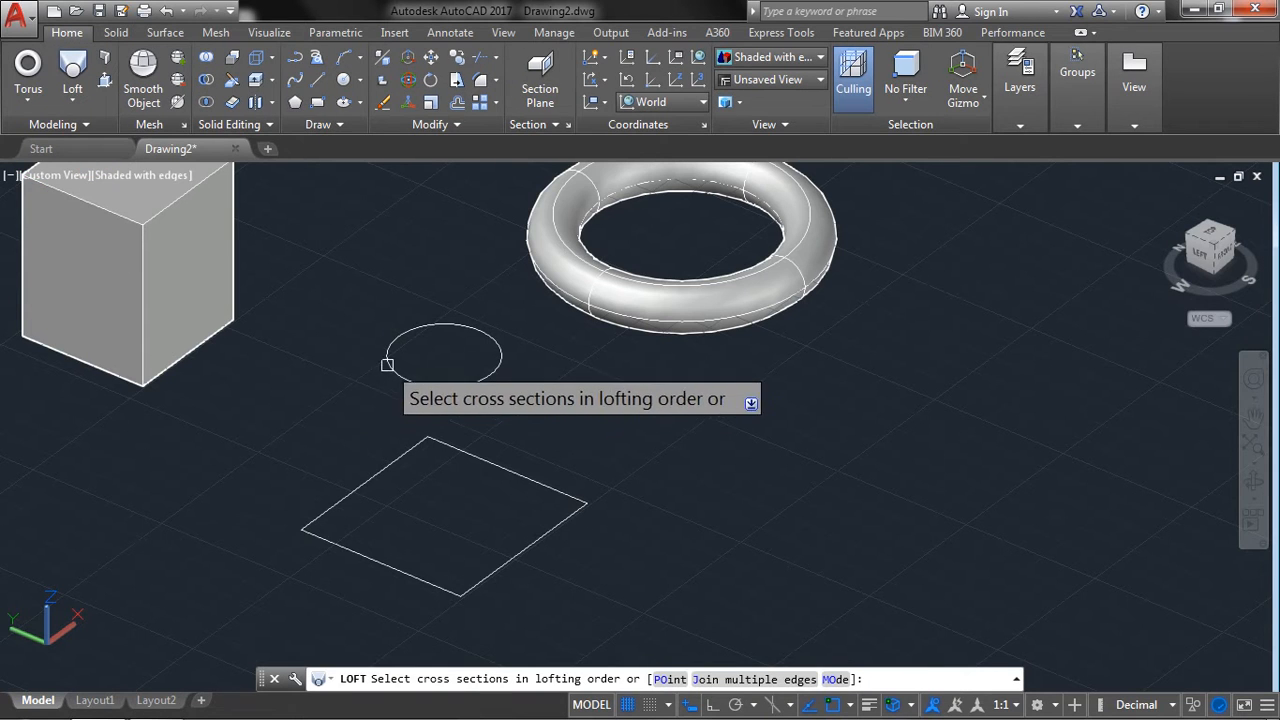
pyautogui.click(389, 362)
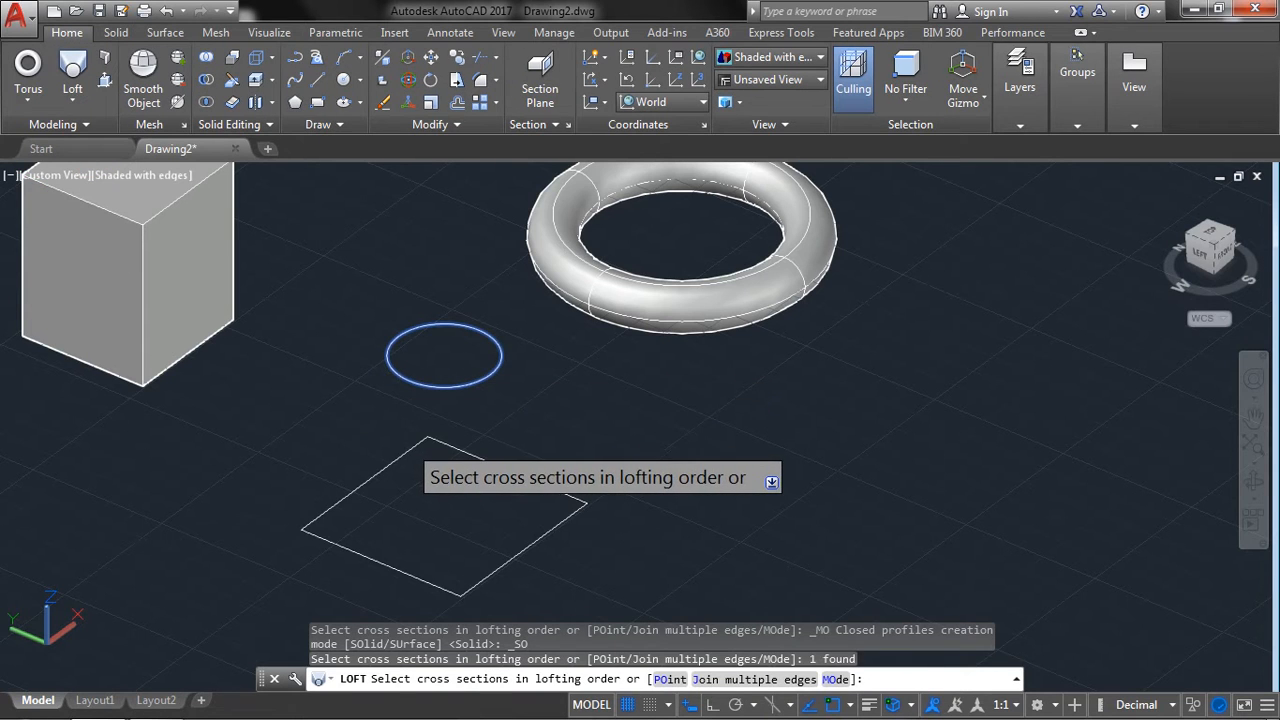
pyautogui.click(409, 449)
pyautogui.press('Return')
pyautogui.press('Return')
pyautogui.press('Return')
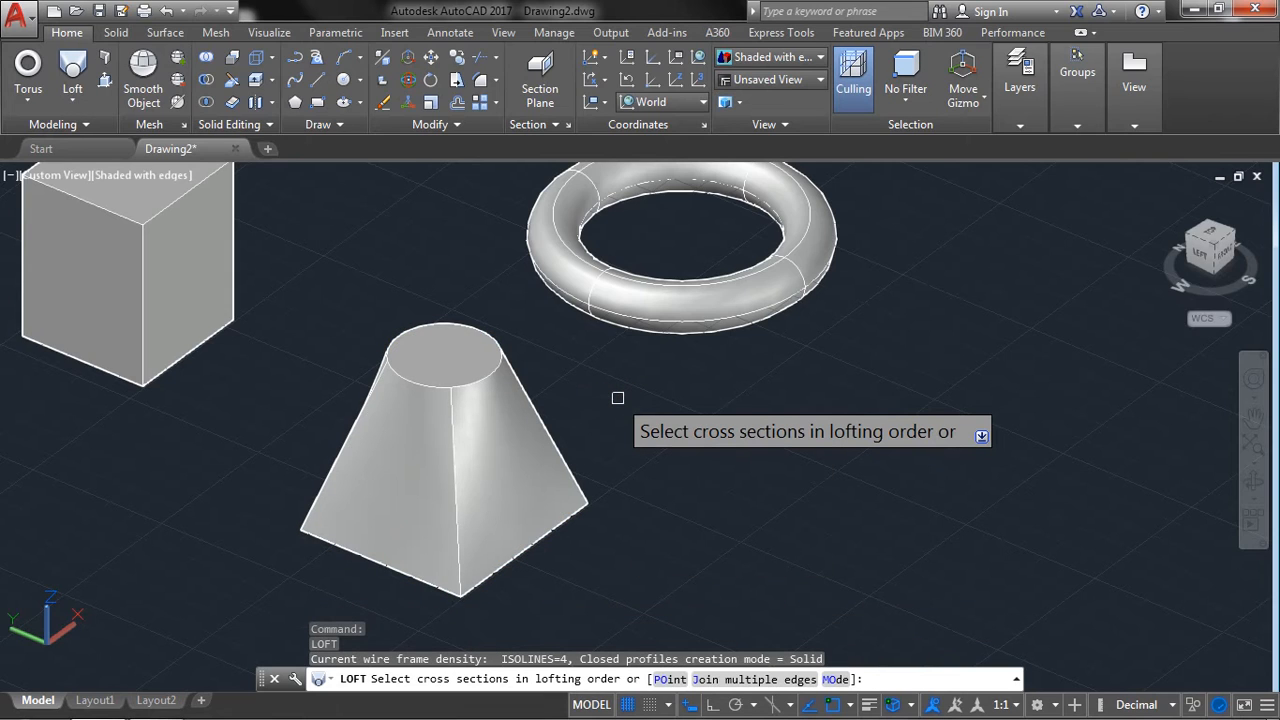
pyautogui.press('Return')
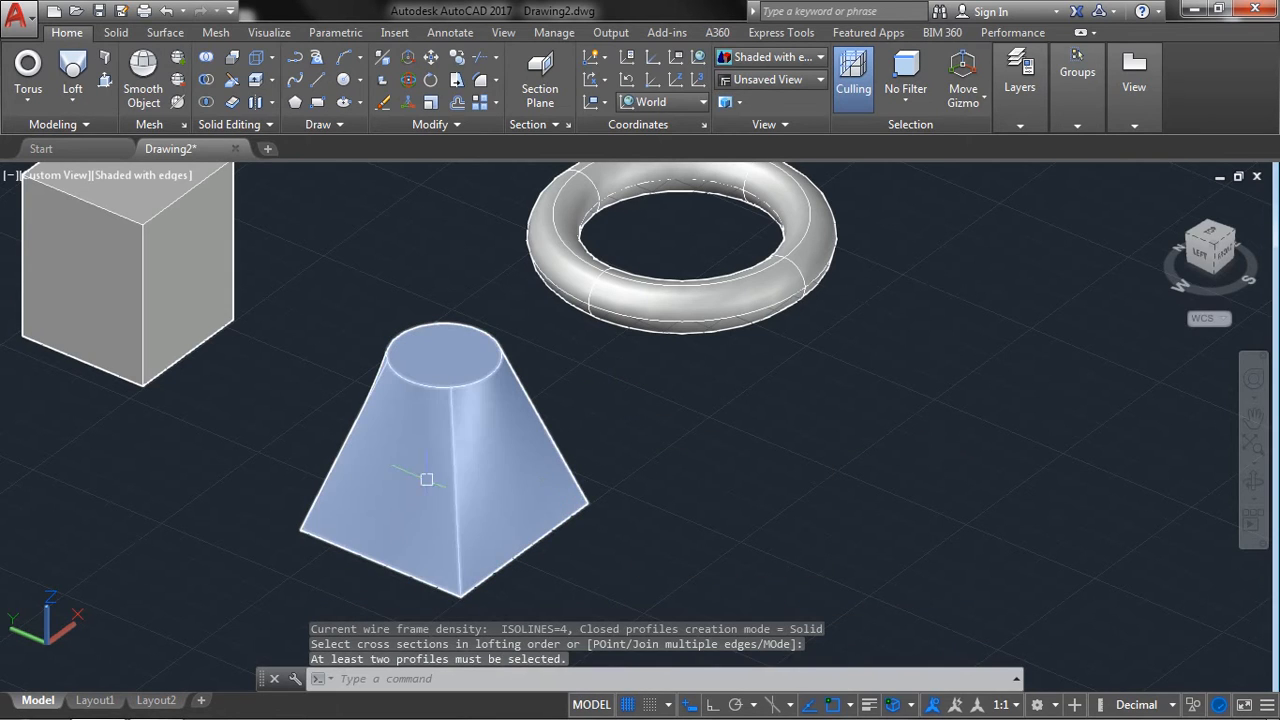
# Place a helix in the empty area beside the lofted solid with a base radius of 5 and a top radius of 5.
pyautogui.click(72, 99)
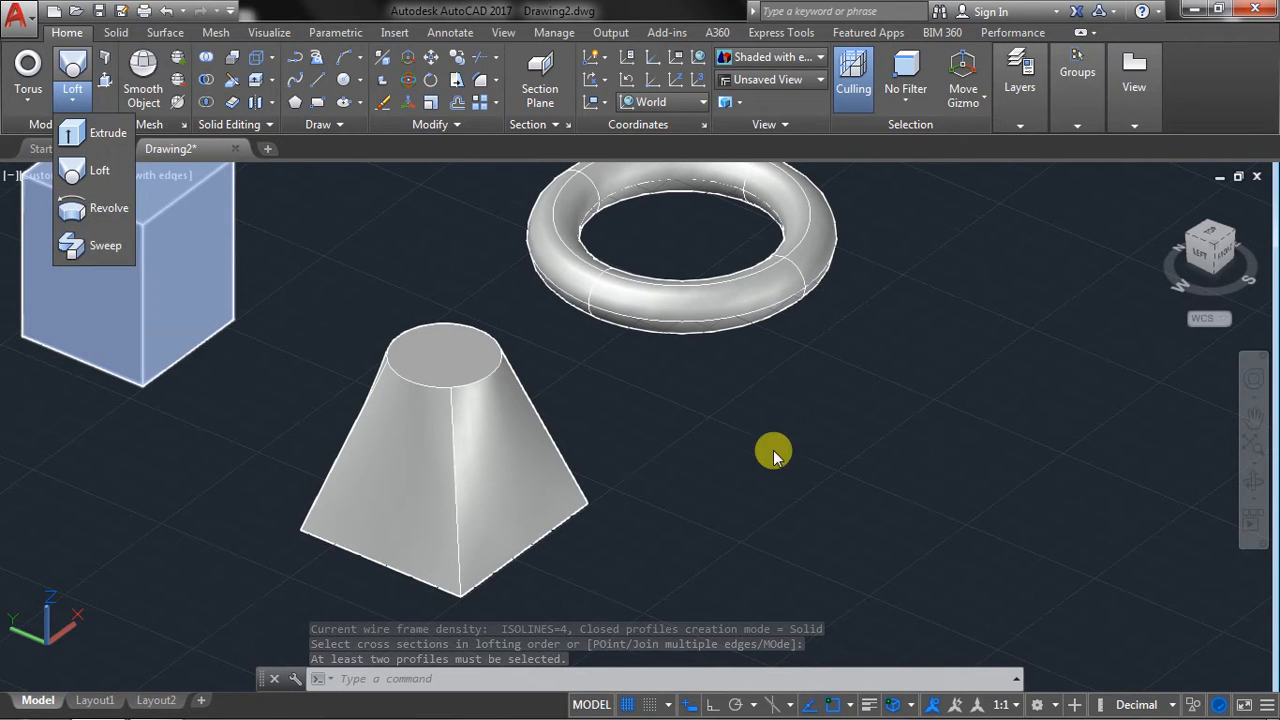
pyautogui.moveTo(786, 482); pyautogui.dragTo(663, 484, button='middle')
pyautogui.moveTo(720, 420); pyautogui.dragTo(552, 452, button='middle')
pyautogui.click(301, 124)
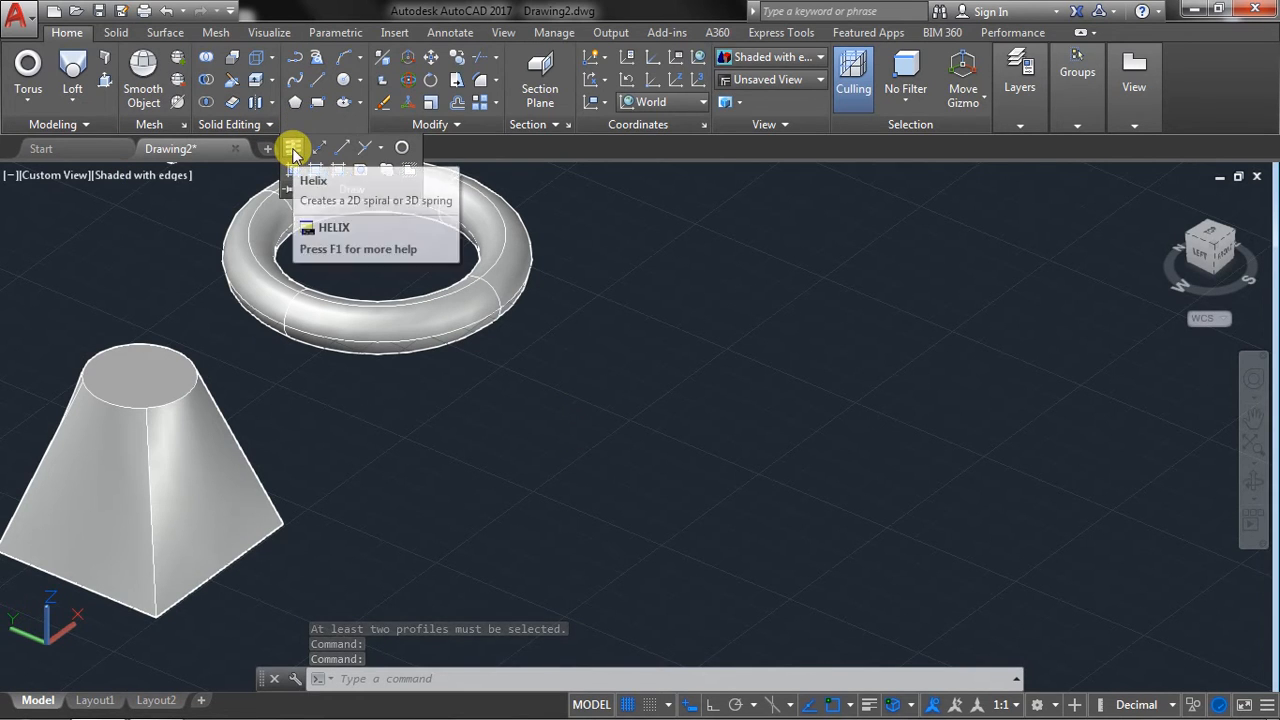
pyautogui.click(293, 152)
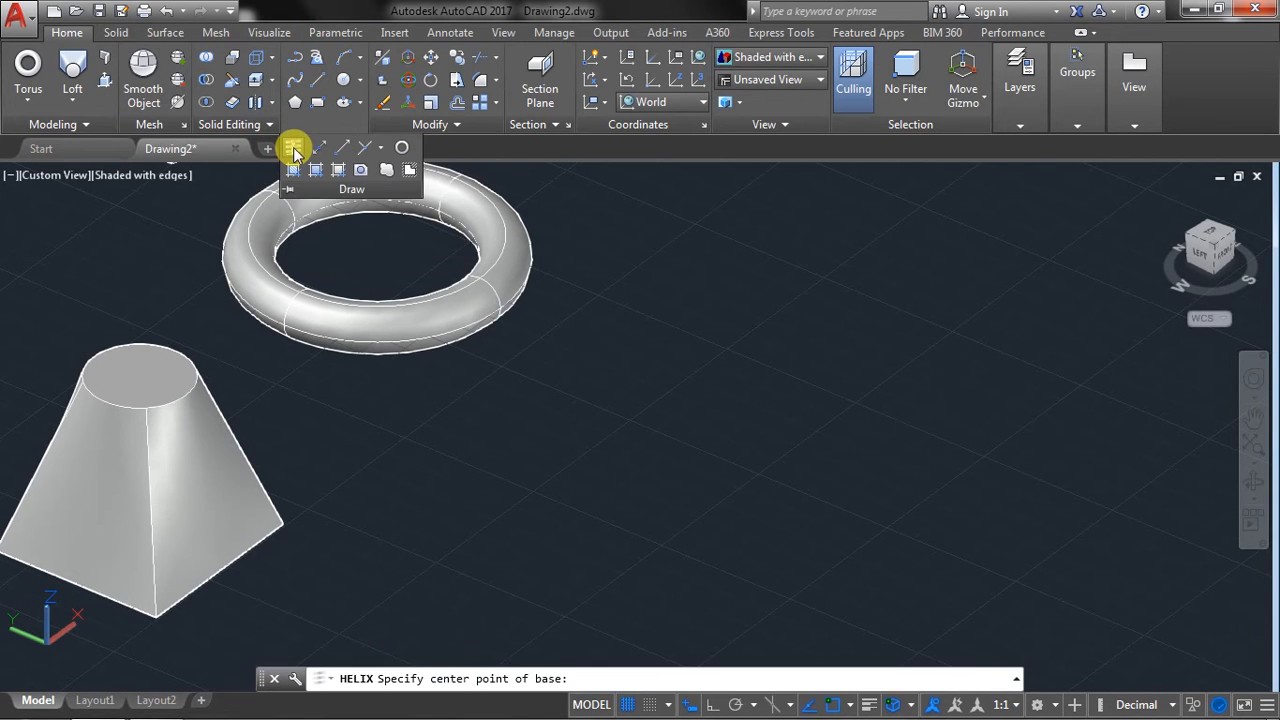
pyautogui.click(618, 467)
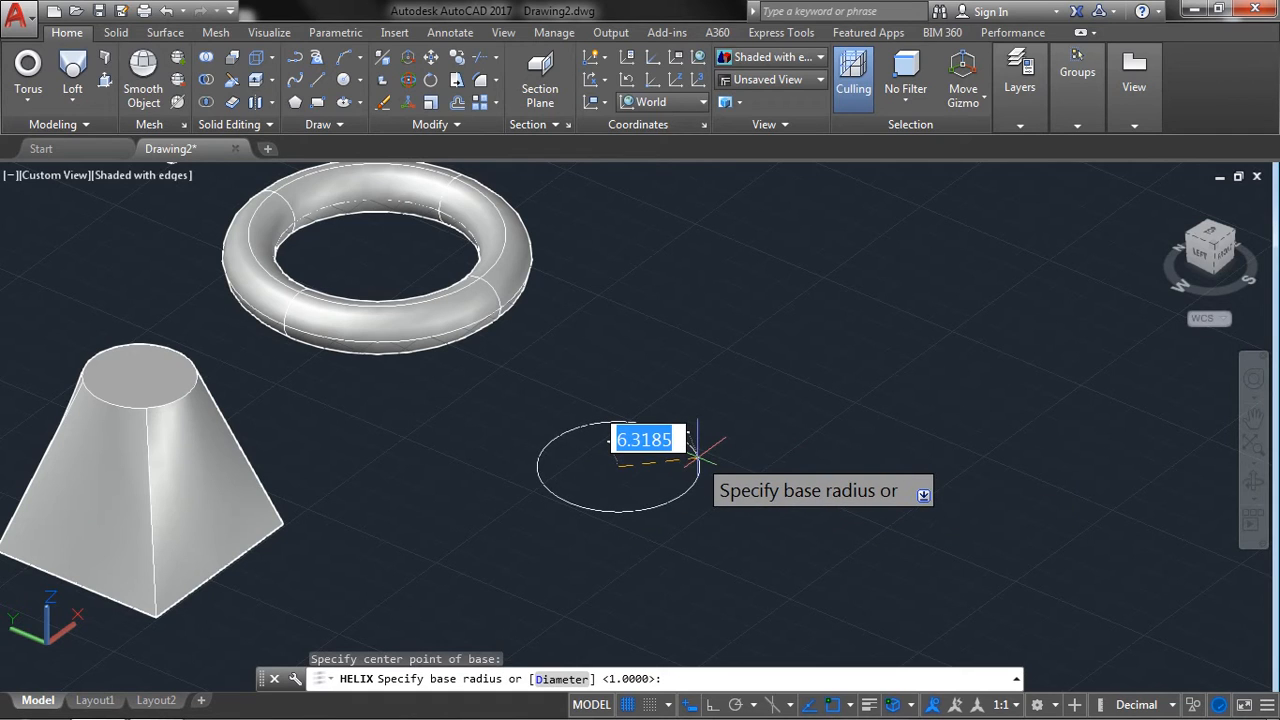
pyautogui.press('Return')
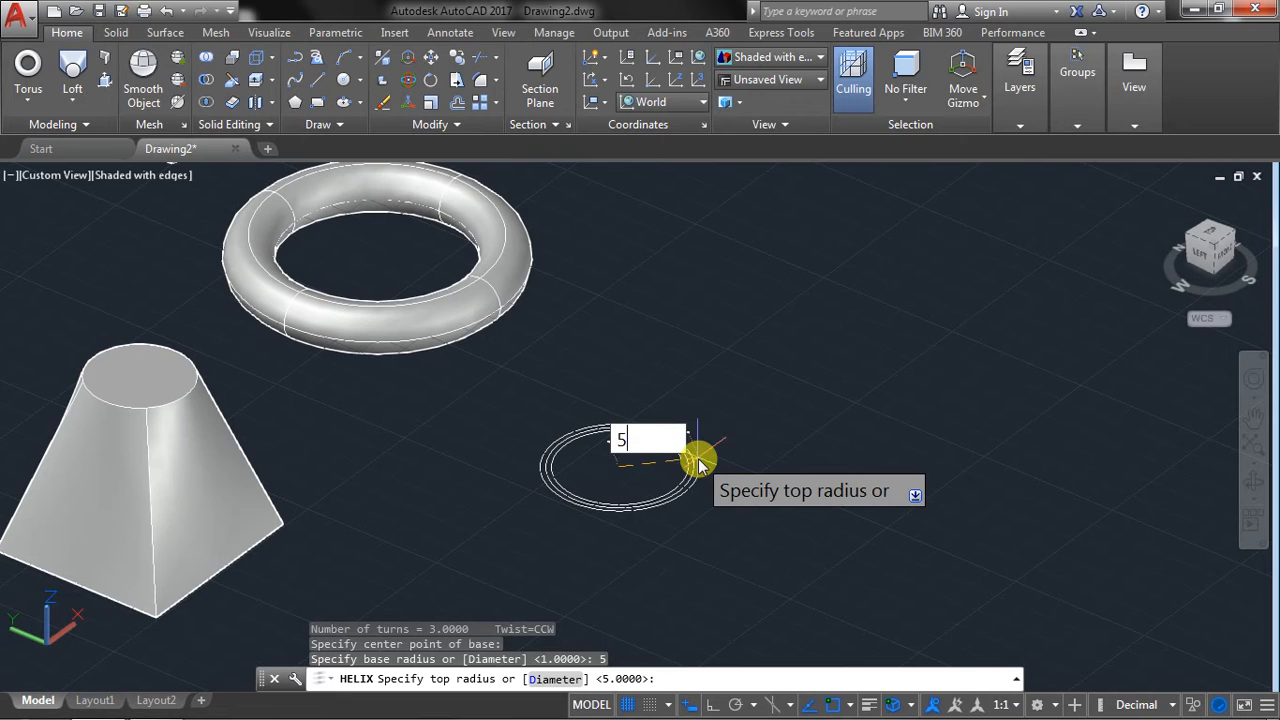
pyautogui.press('Return')
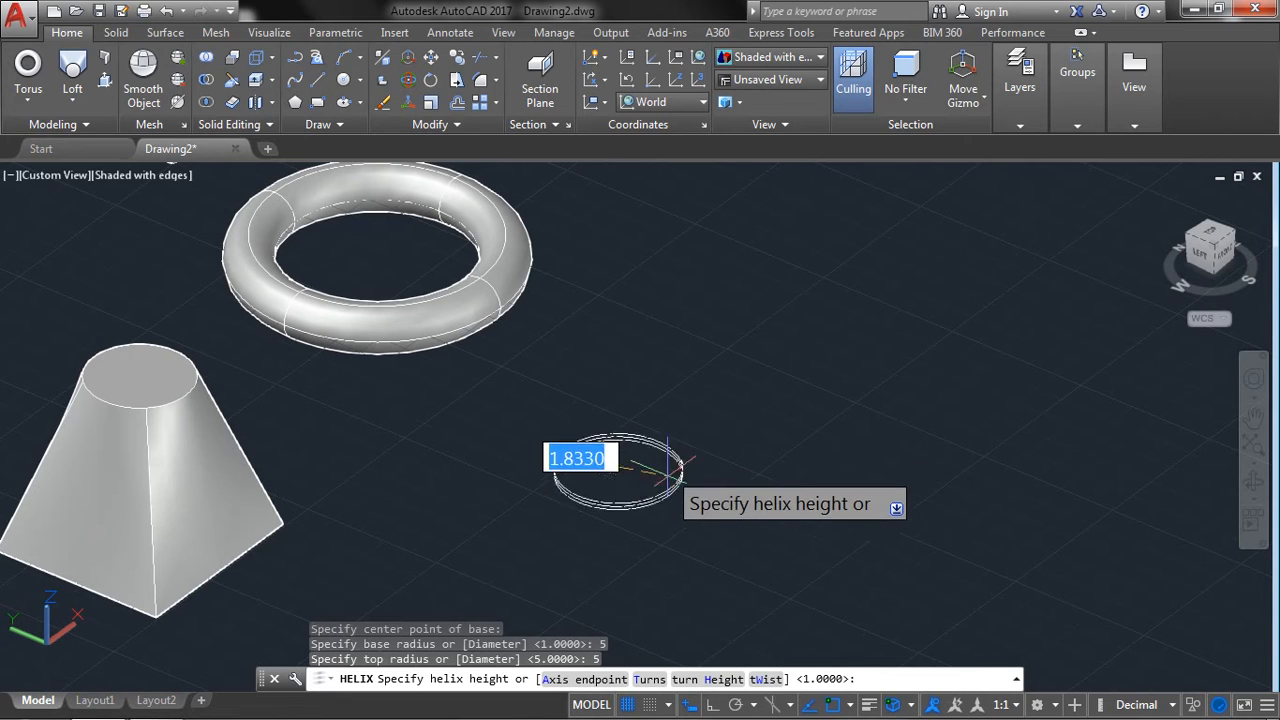
# Give the helix 5 turns and a height of 15.
pyautogui.rightClick(682, 368)
pyautogui.click(722, 454)
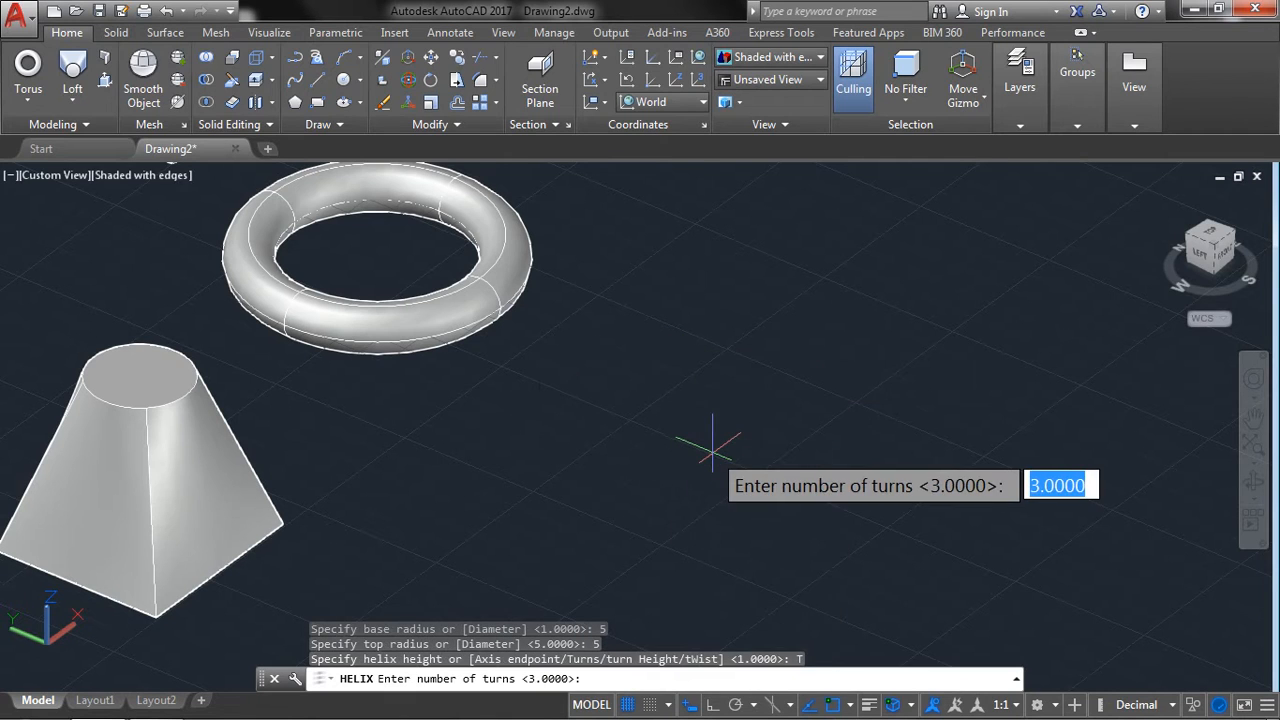
pyautogui.press('Return')
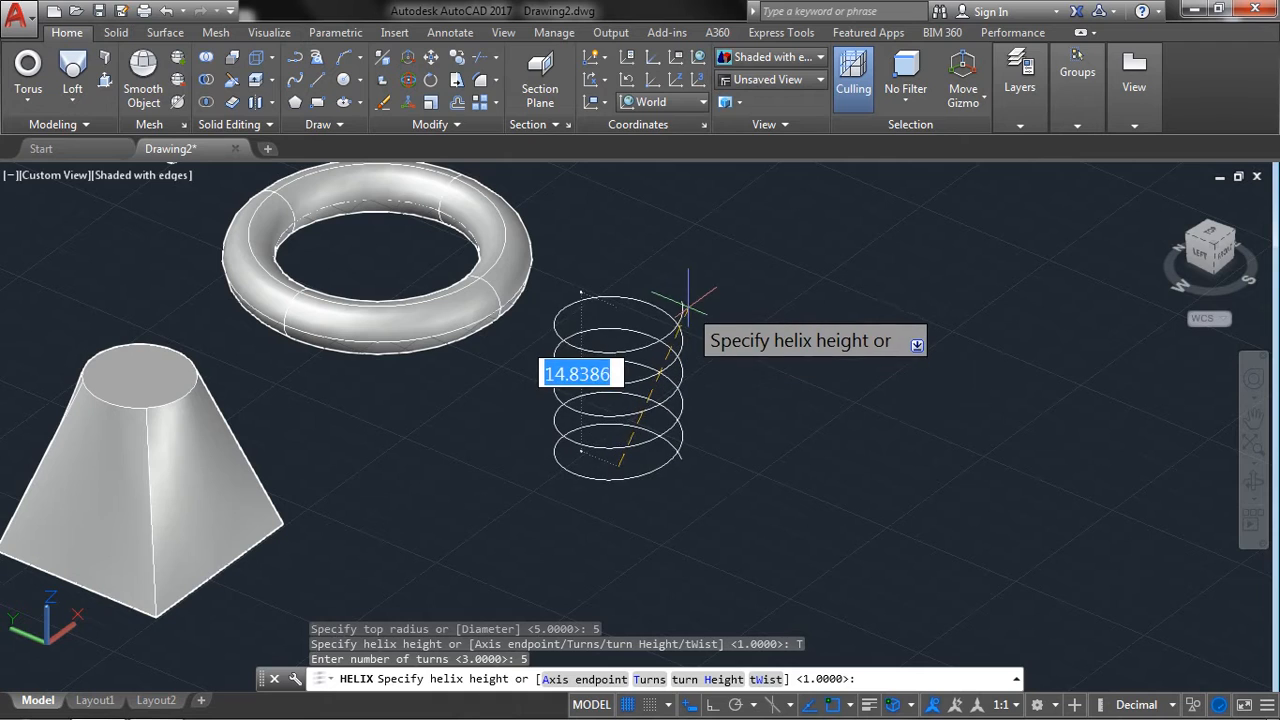
pyautogui.write('15')
pyautogui.press('Return')
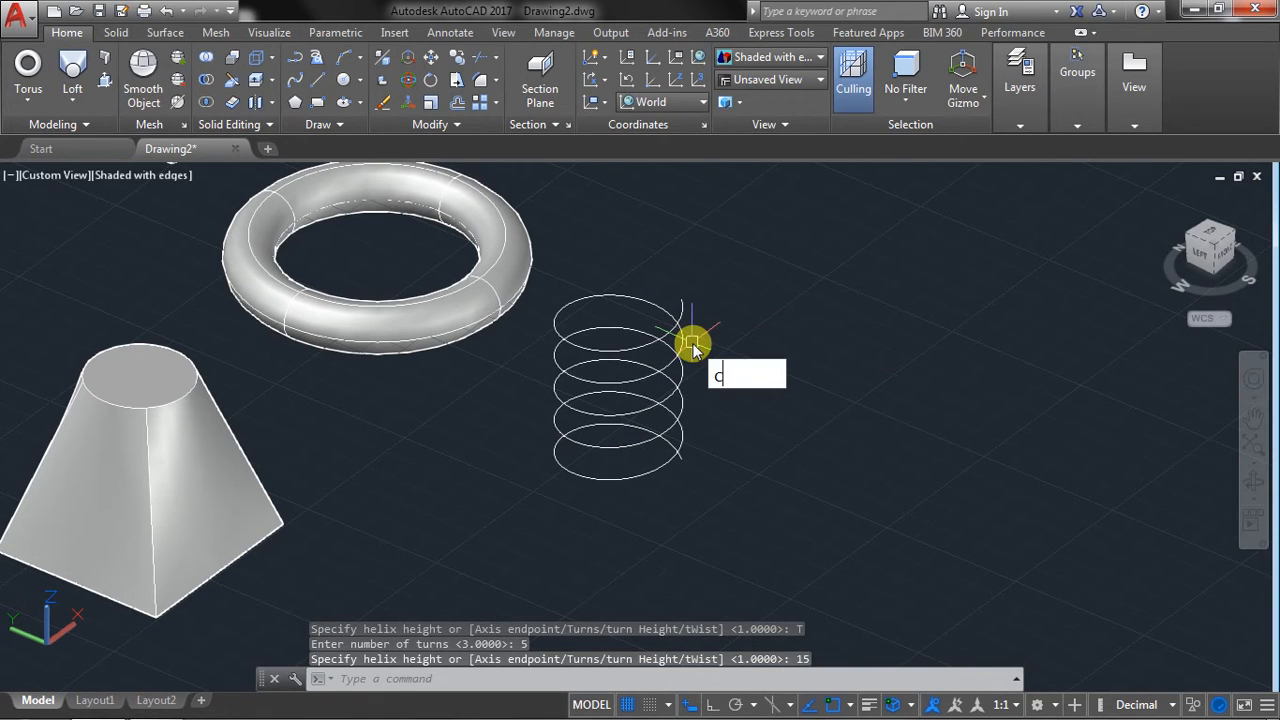
# Draw a circle with a radius of about 0.6 centred on the upper end of the helix.
pyautogui.press('Return')
pyautogui.scroll(5, 686, 280)
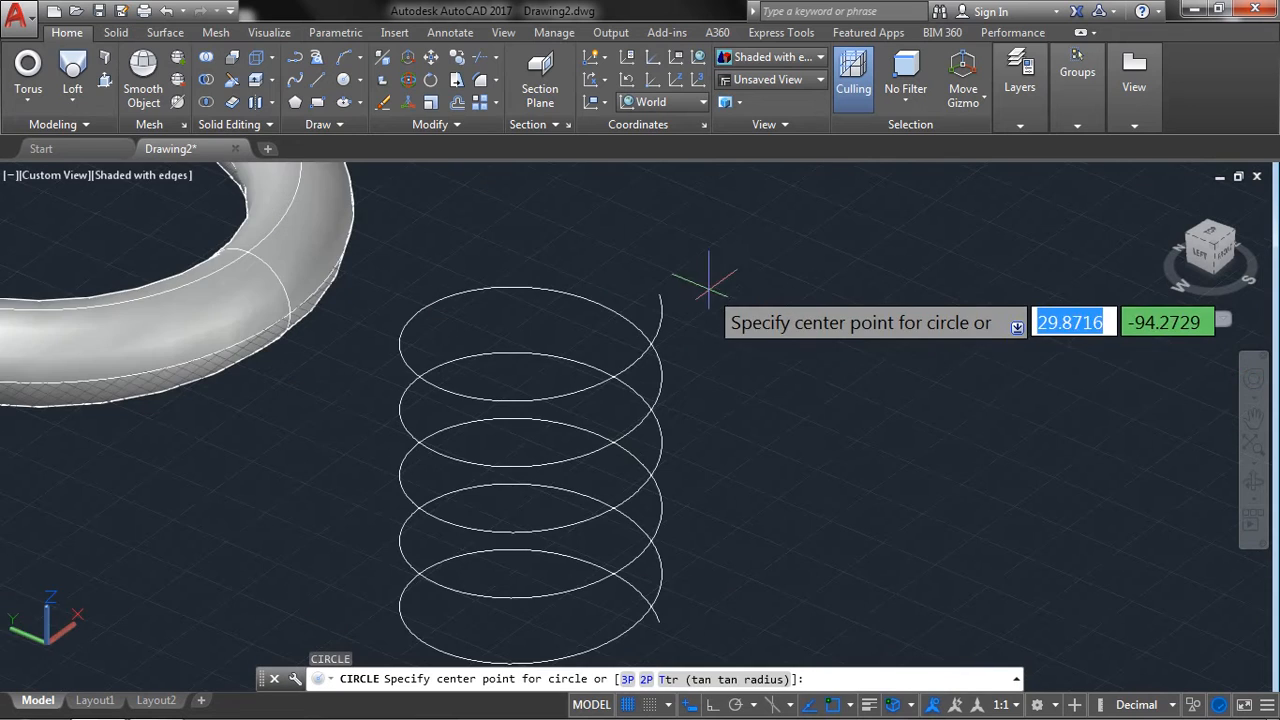
pyautogui.click(641, 296)
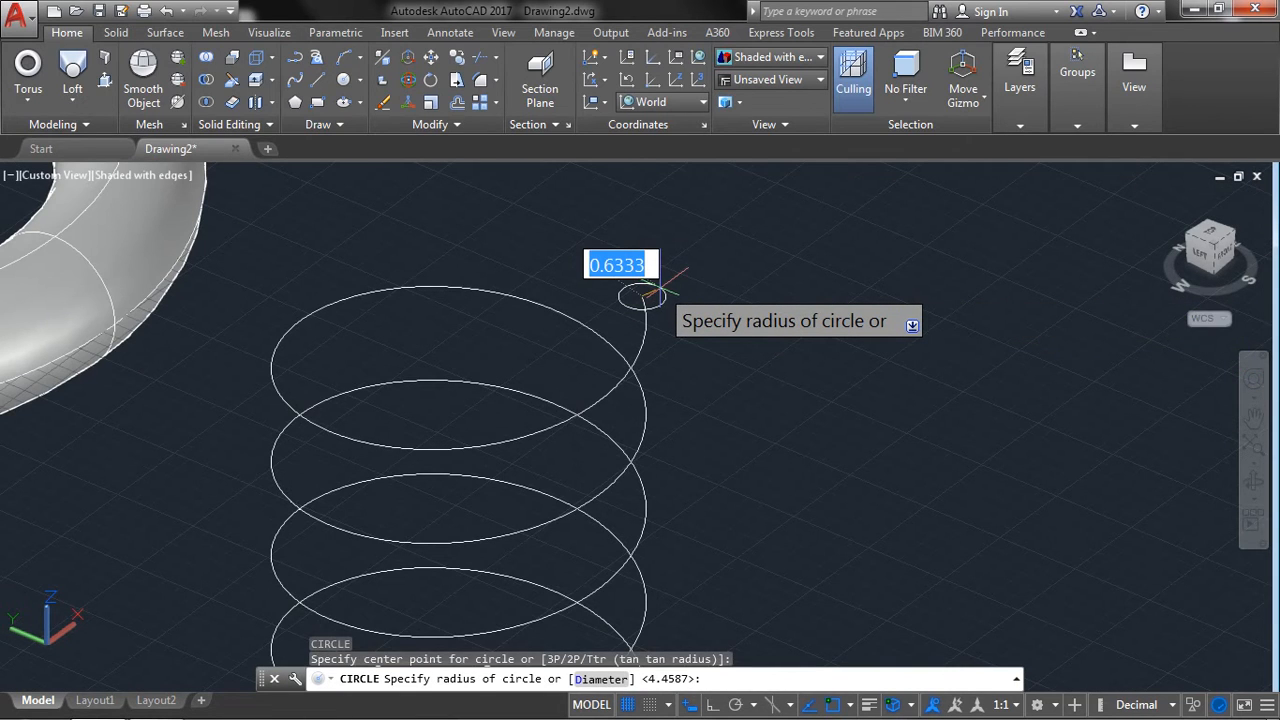
pyautogui.click(658, 290)
pyautogui.scroll(-3, 737, 405)
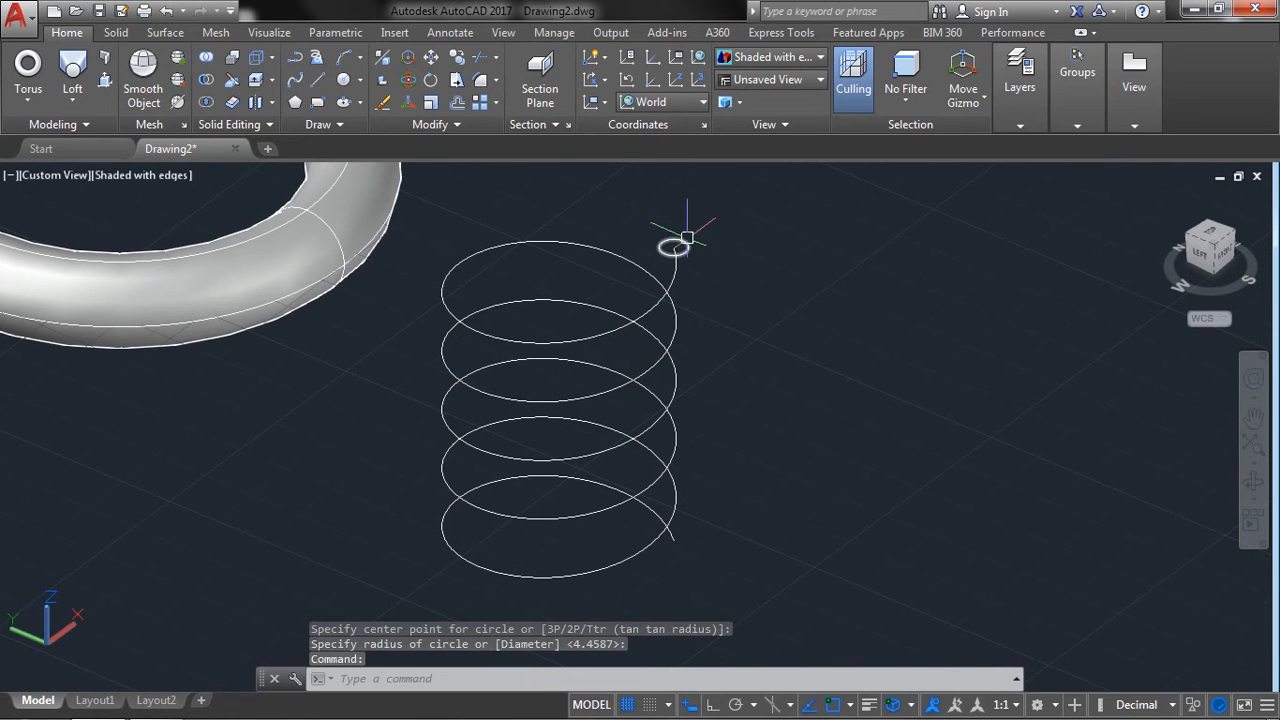
# Sweep the small circle along the helix to form a solid coil spring.
pyautogui.click(72, 100)
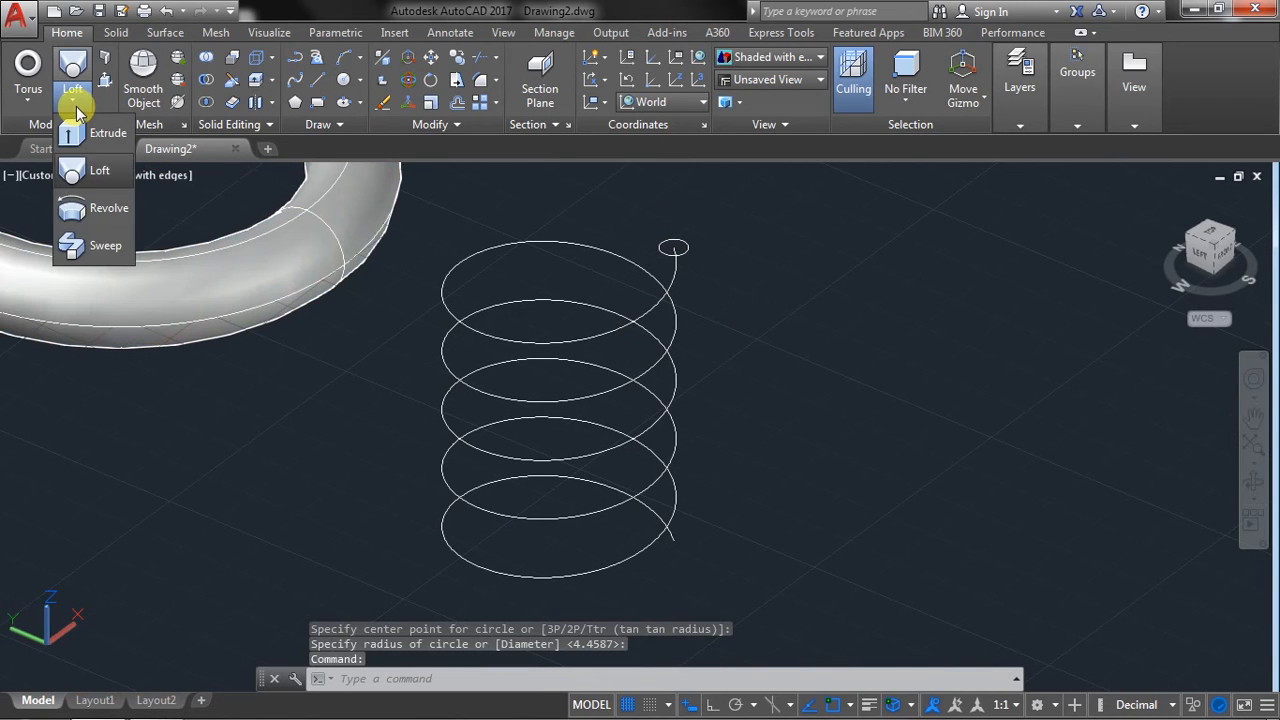
pyautogui.click(96, 248)
pyautogui.click(657, 244)
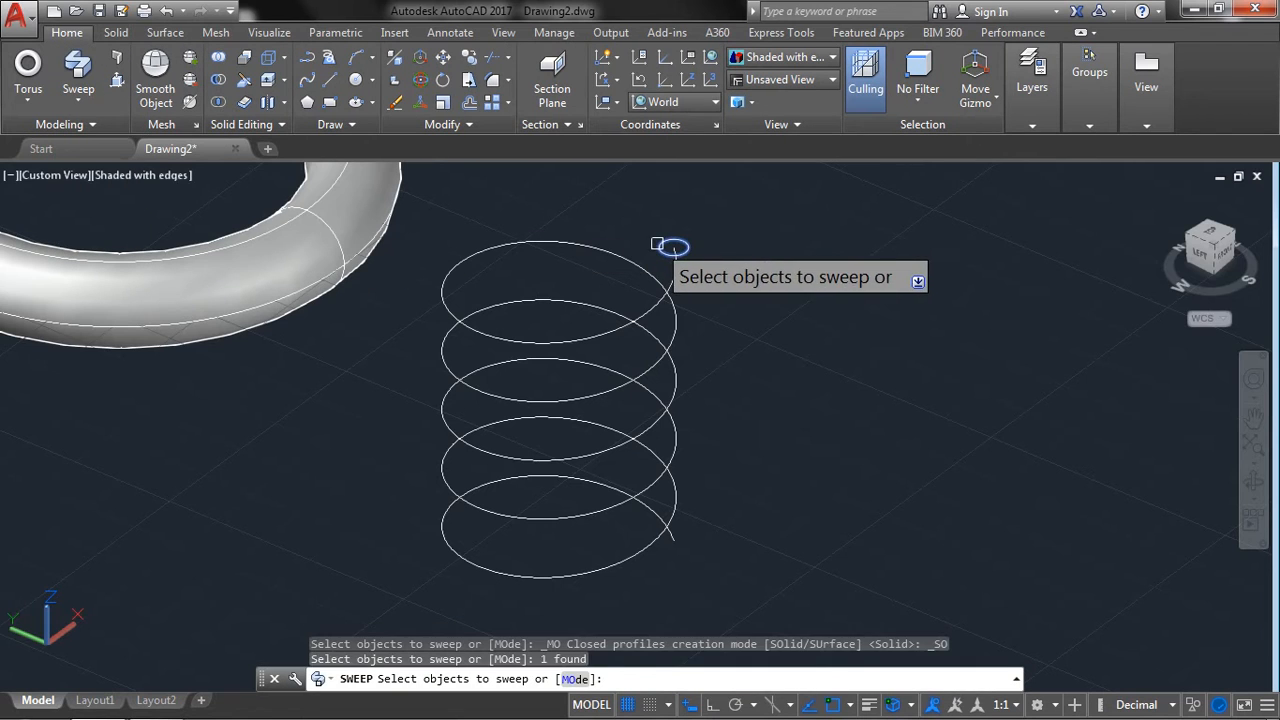
pyautogui.rightClick(774, 254)
pyautogui.click(818, 272)
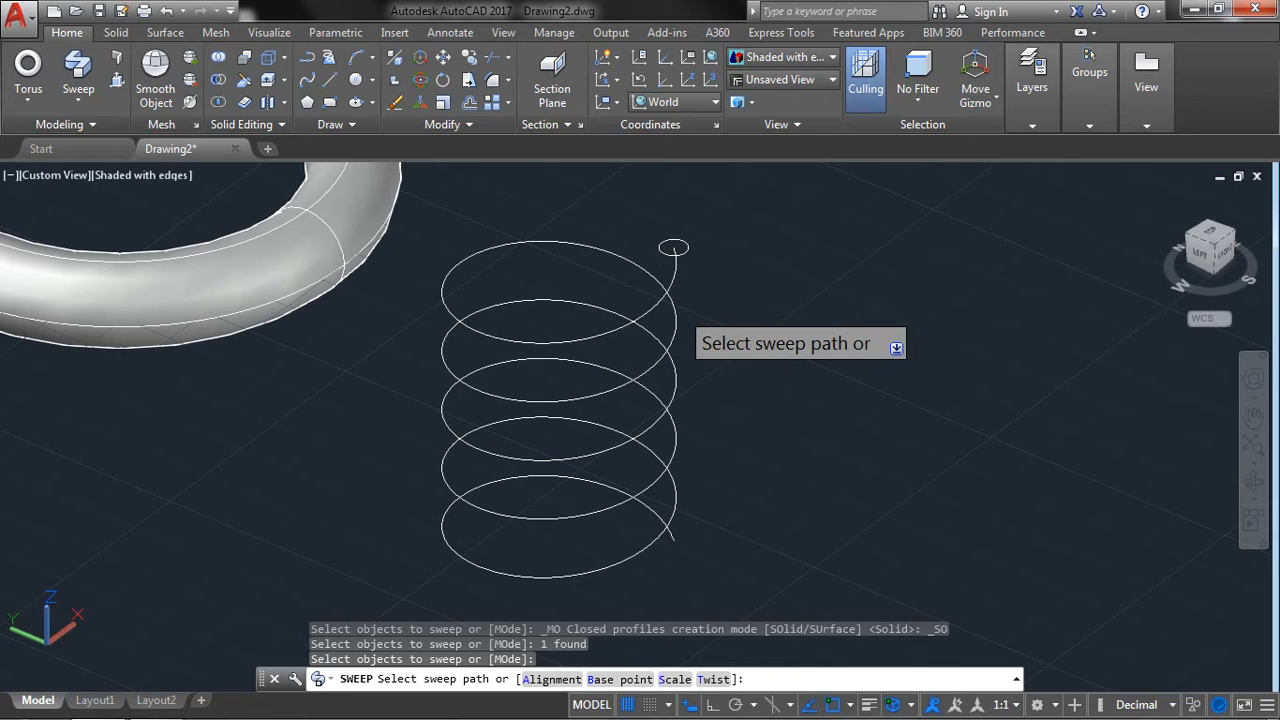
pyautogui.click(676, 318)
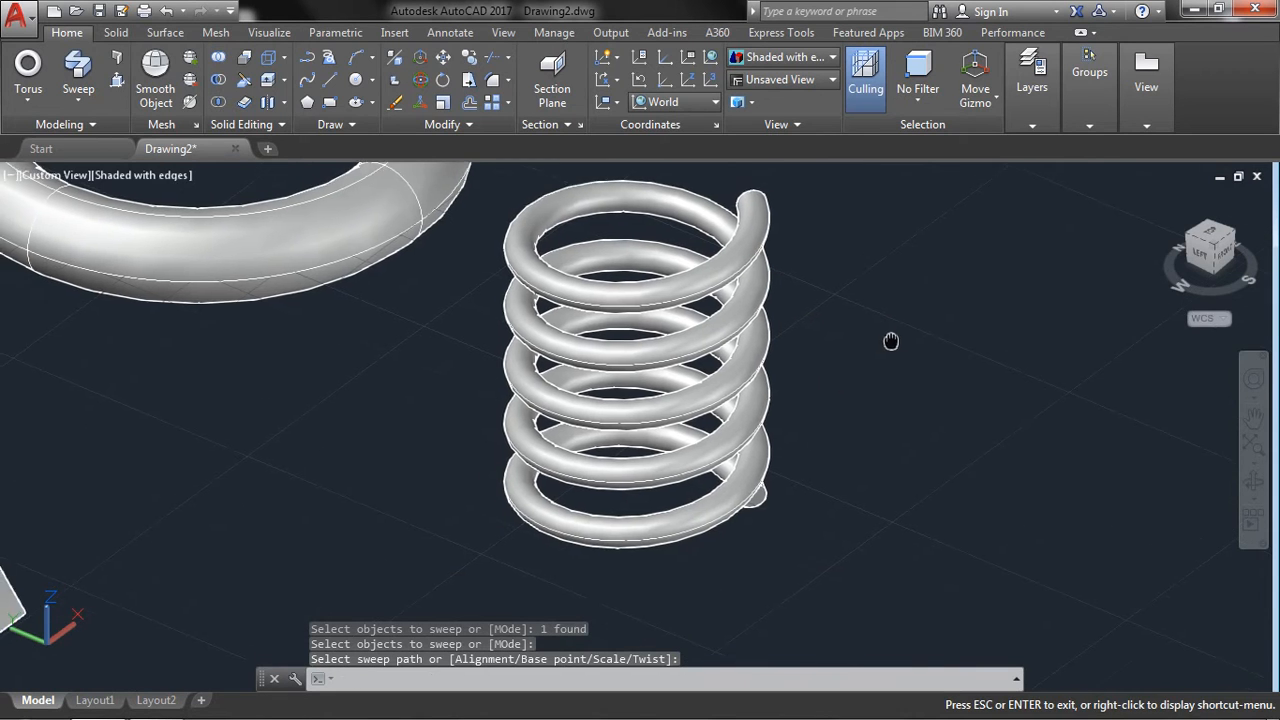
pyautogui.click(28, 105)
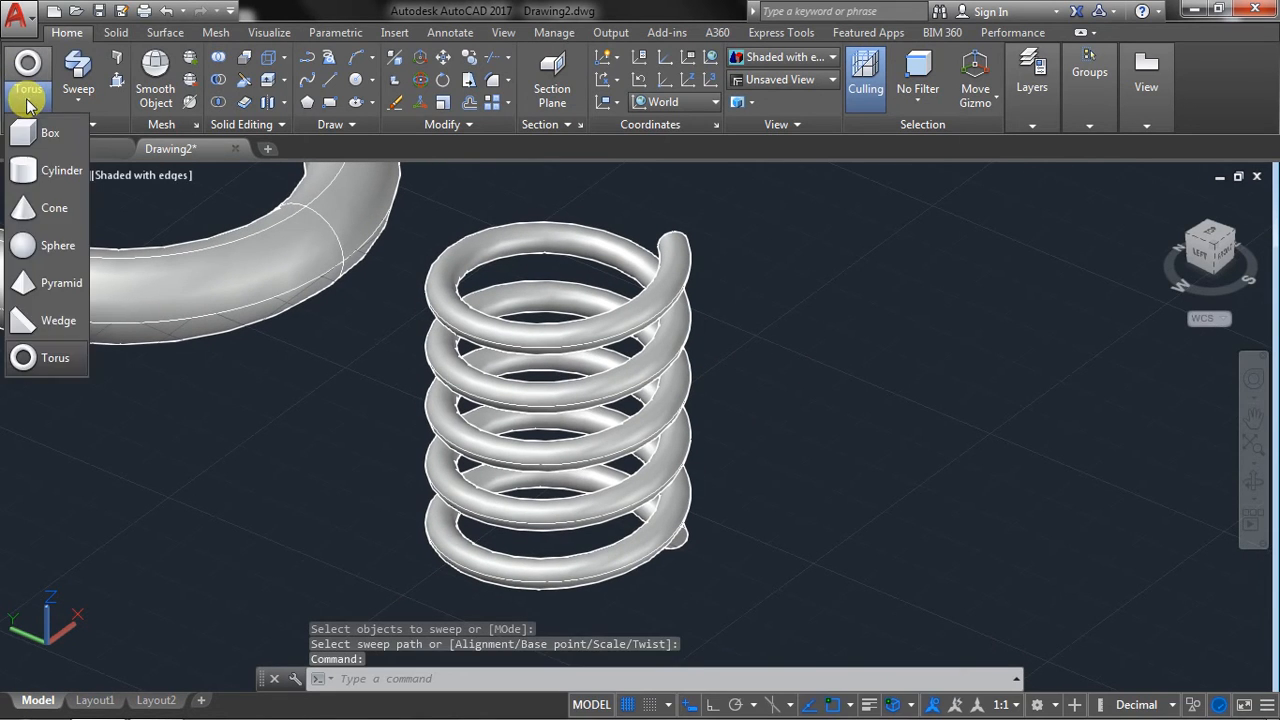
pyautogui.click(71, 106)
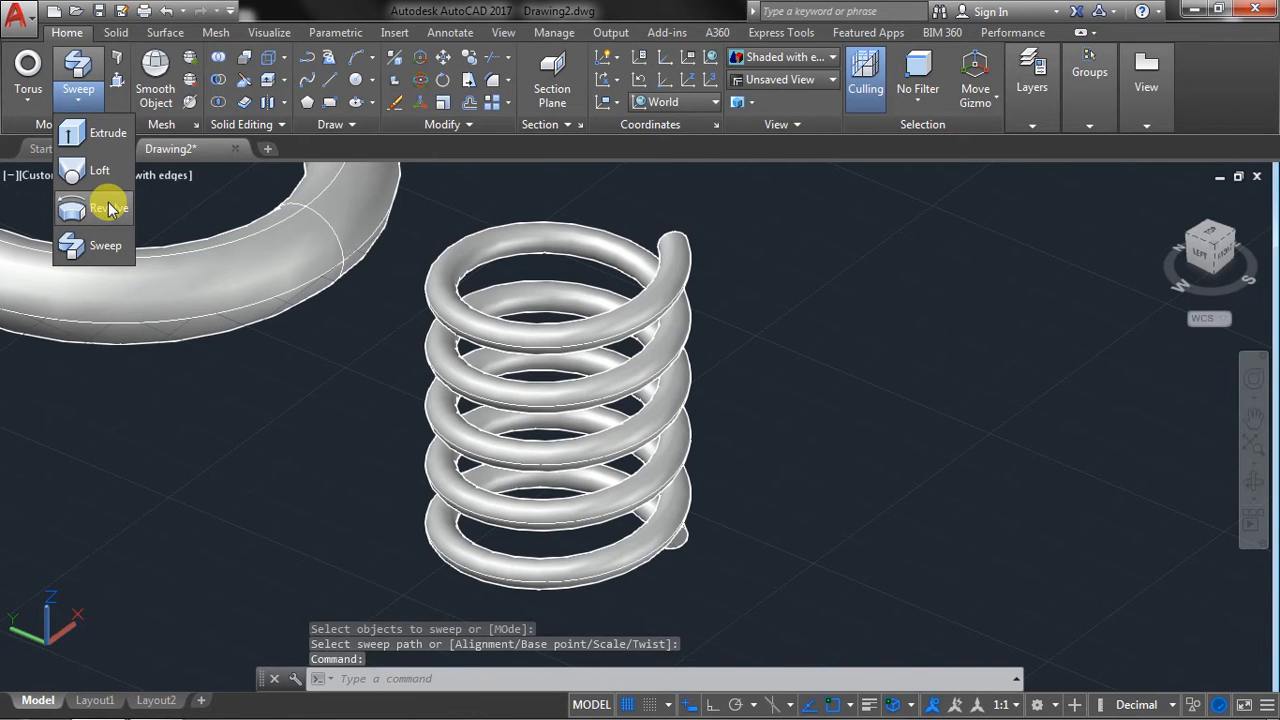
# Switch the viewport to the Top view, showing the empty area beside the coil spring.
pyautogui.scroll(-6, 750, 315)
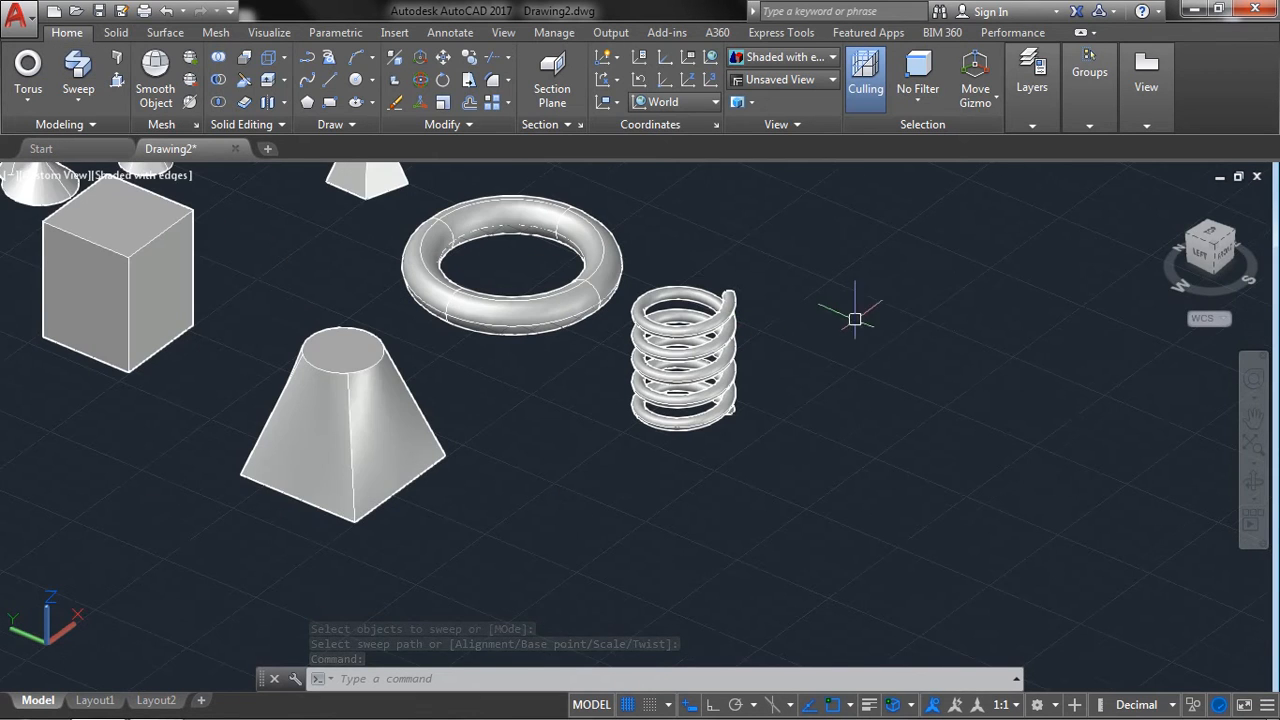
pyautogui.click(1218, 238)
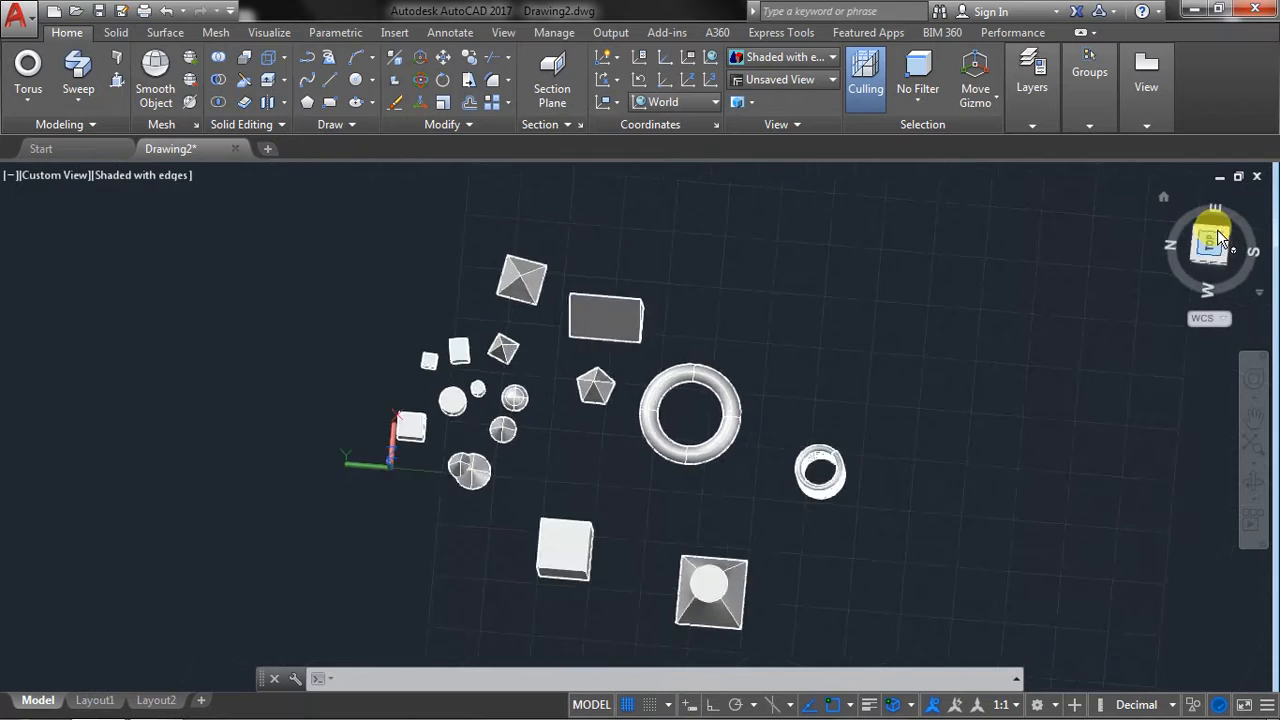
pyautogui.moveTo(917, 428); pyautogui.dragTo(709, 369, button='middle')
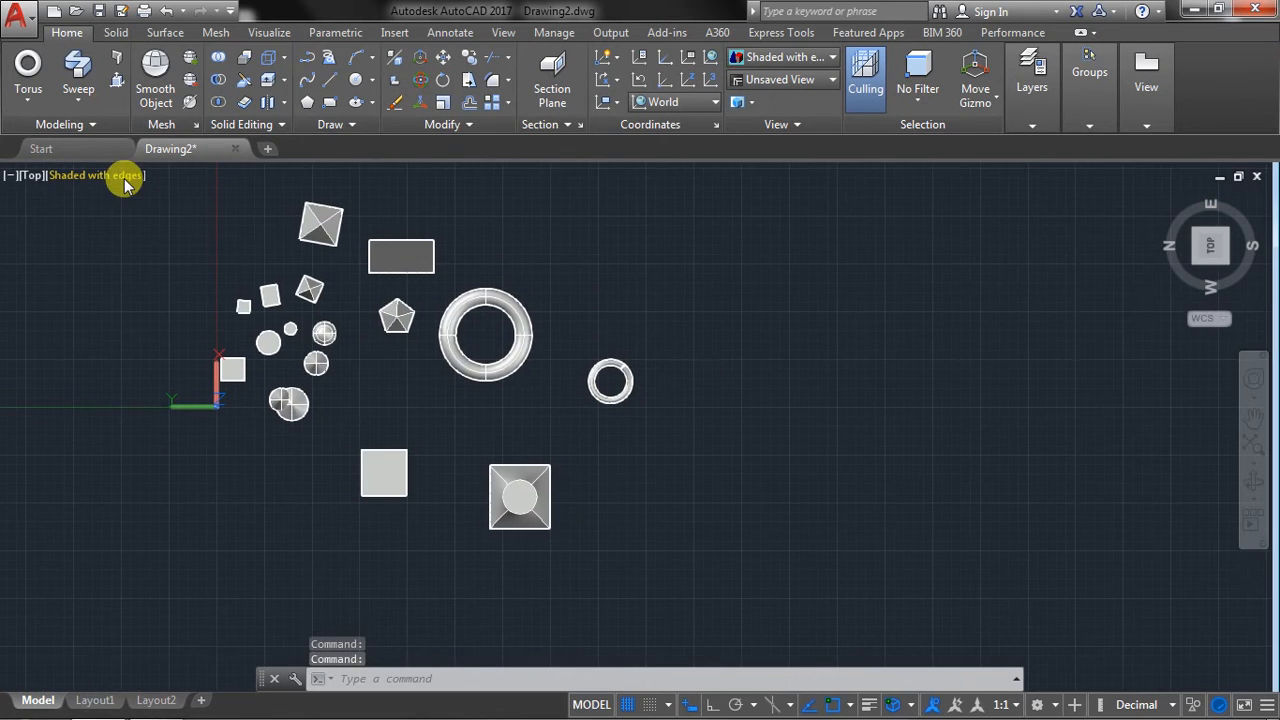
pyautogui.click(172, 176)
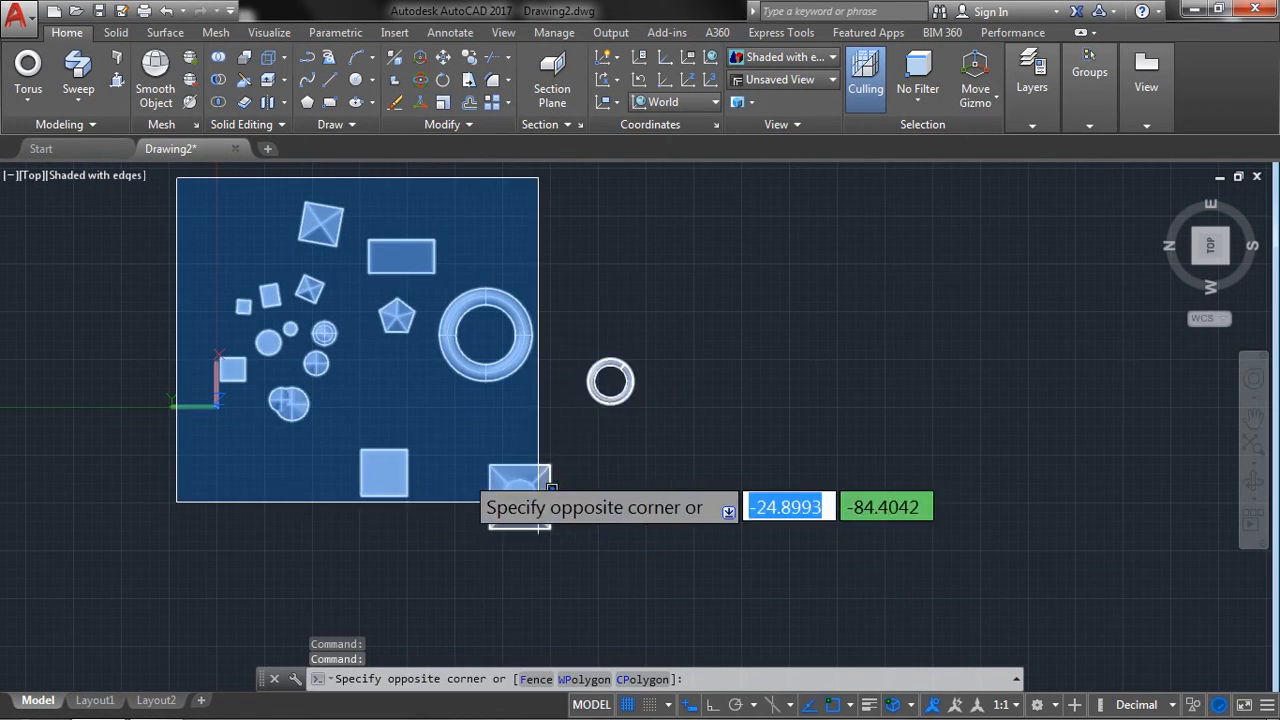
pyautogui.click(181, 294)
pyautogui.moveTo(855, 415); pyautogui.dragTo(653, 379, button='middle')
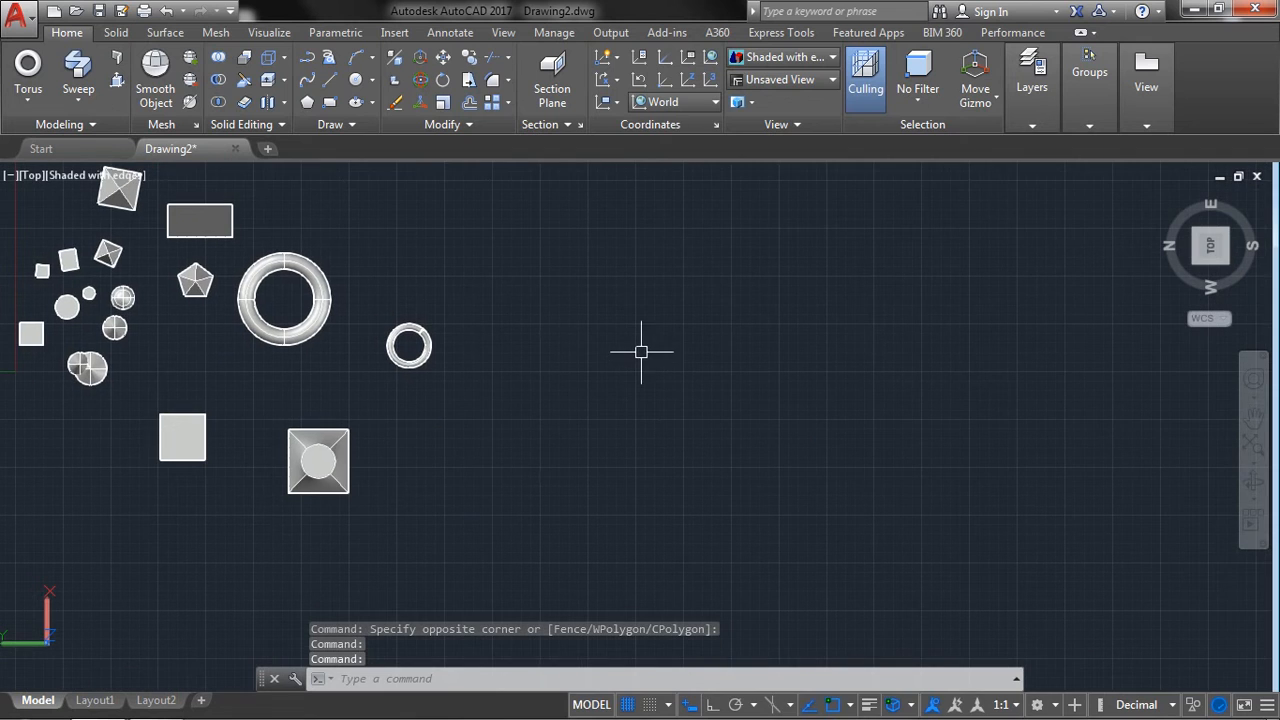
# Draw a closed stepped line profile with a slanted upper edge, about 41.5 tall and 28 wide, beside the coil spring with Ortho on.
pyautogui.click(333, 84)
pyautogui.scroll(2, 690, 420)
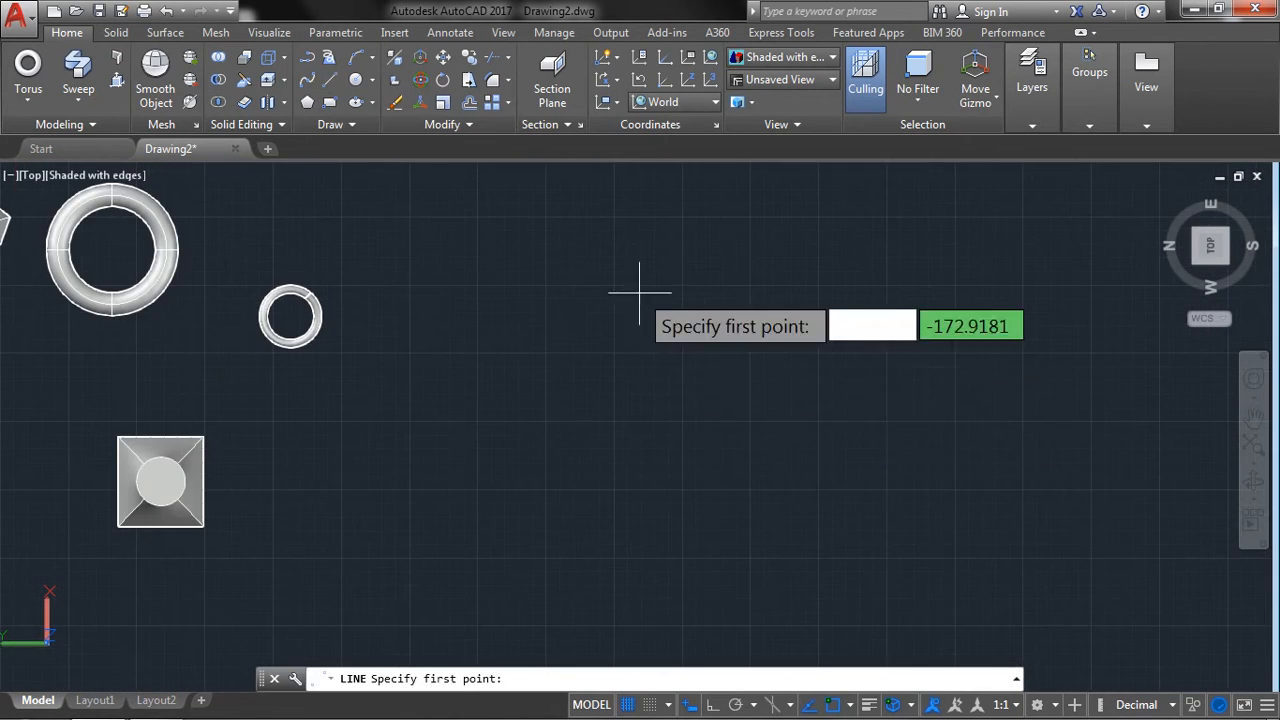
pyautogui.click(601, 216)
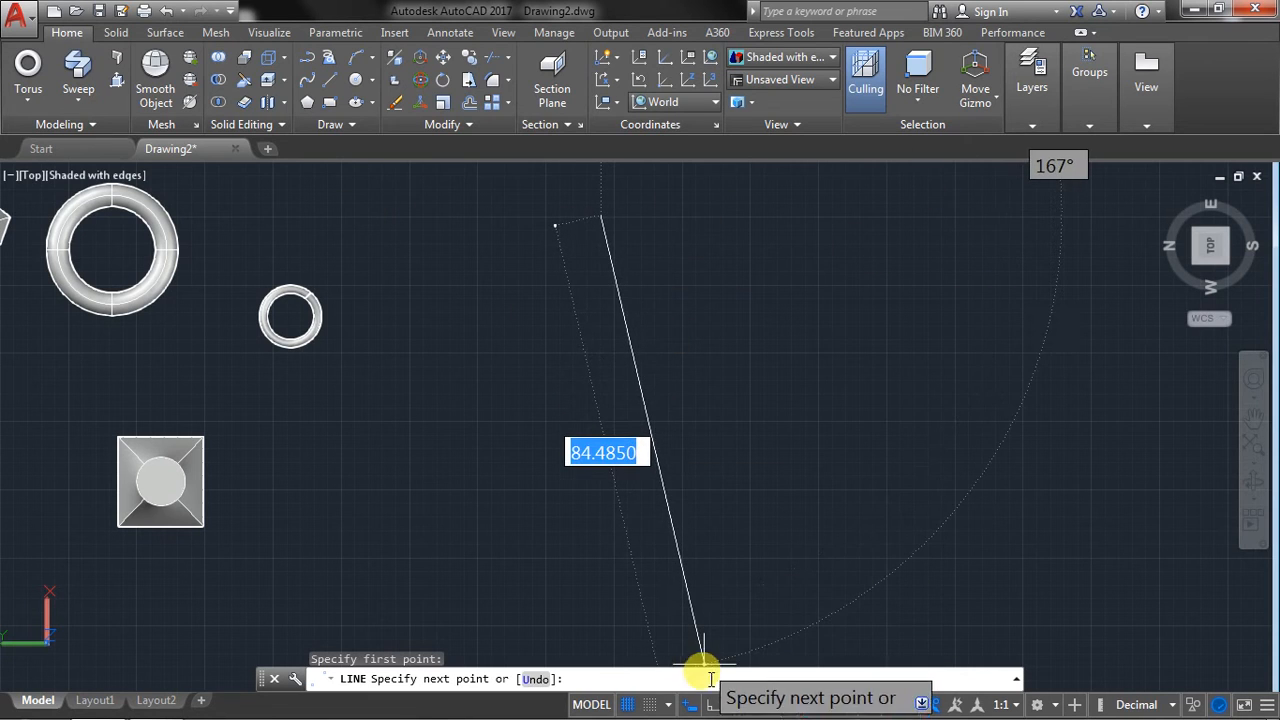
pyautogui.press('F8')
pyautogui.click(601, 440)
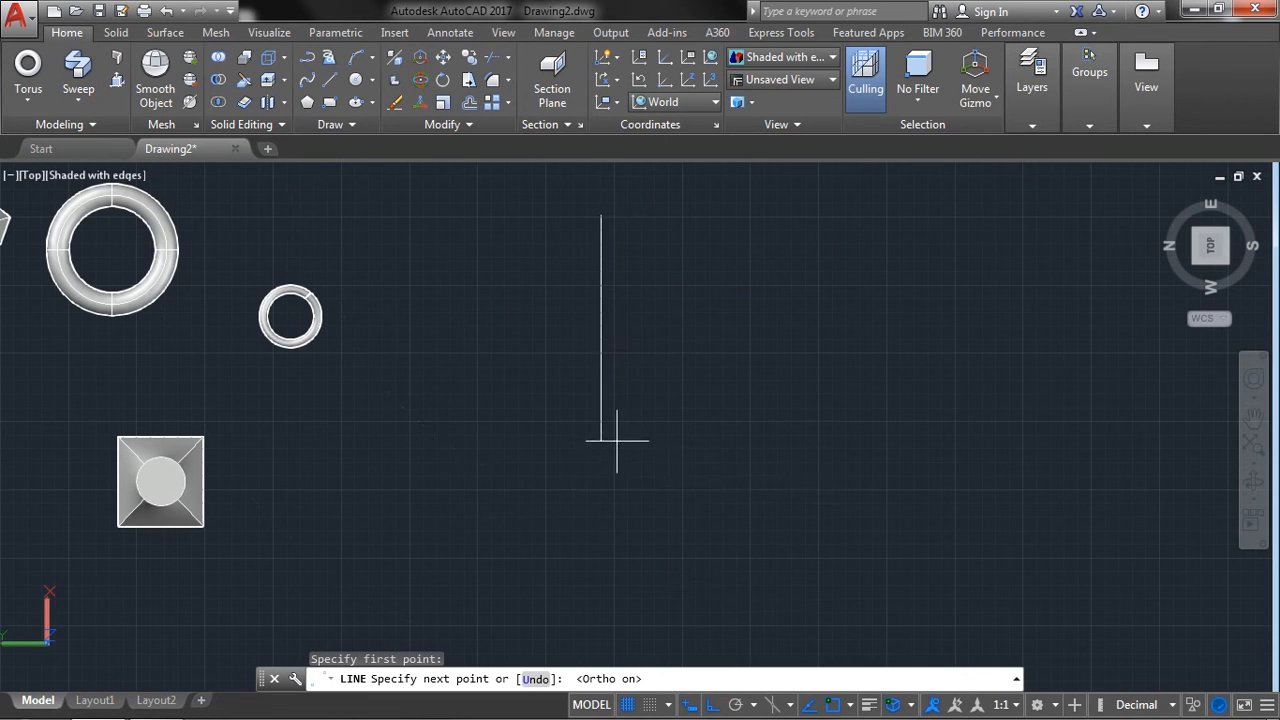
pyautogui.click(753, 440)
pyautogui.click(753, 377)
pyautogui.click(692, 377)
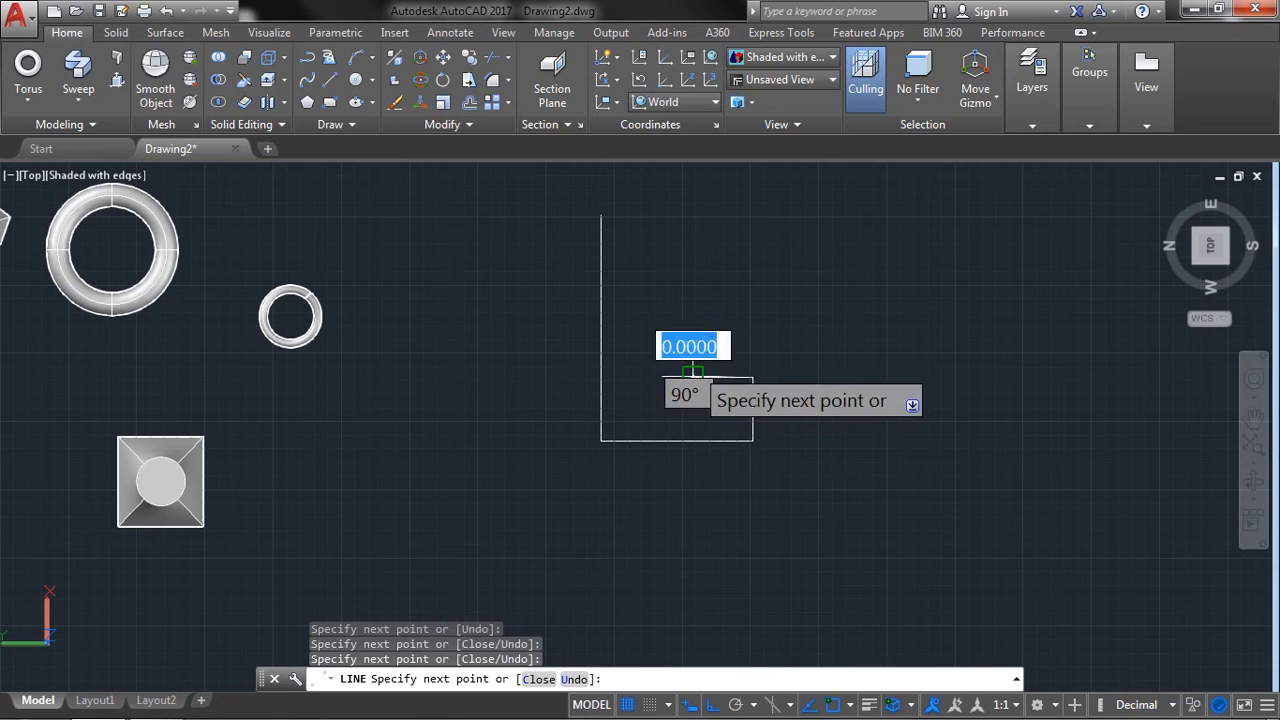
pyautogui.click(692, 283)
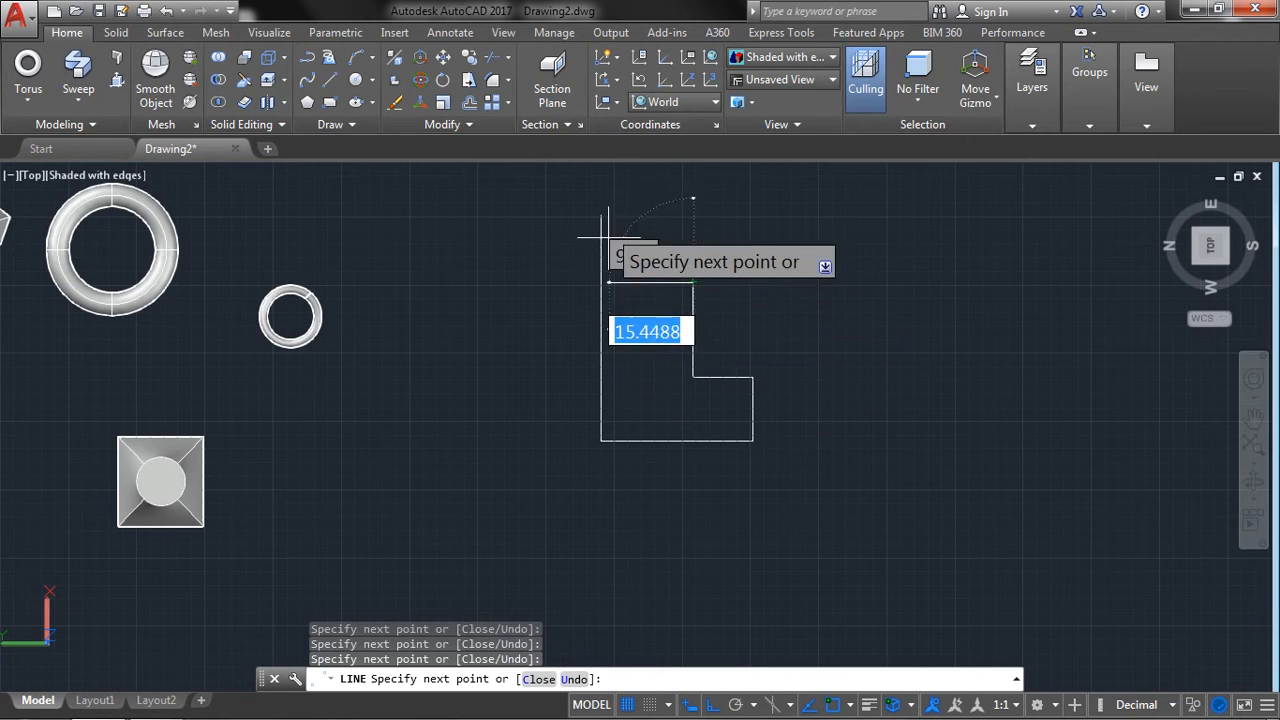
pyautogui.click(596, 208)
pyautogui.rightClick(588, 204)
pyautogui.click(670, 225)
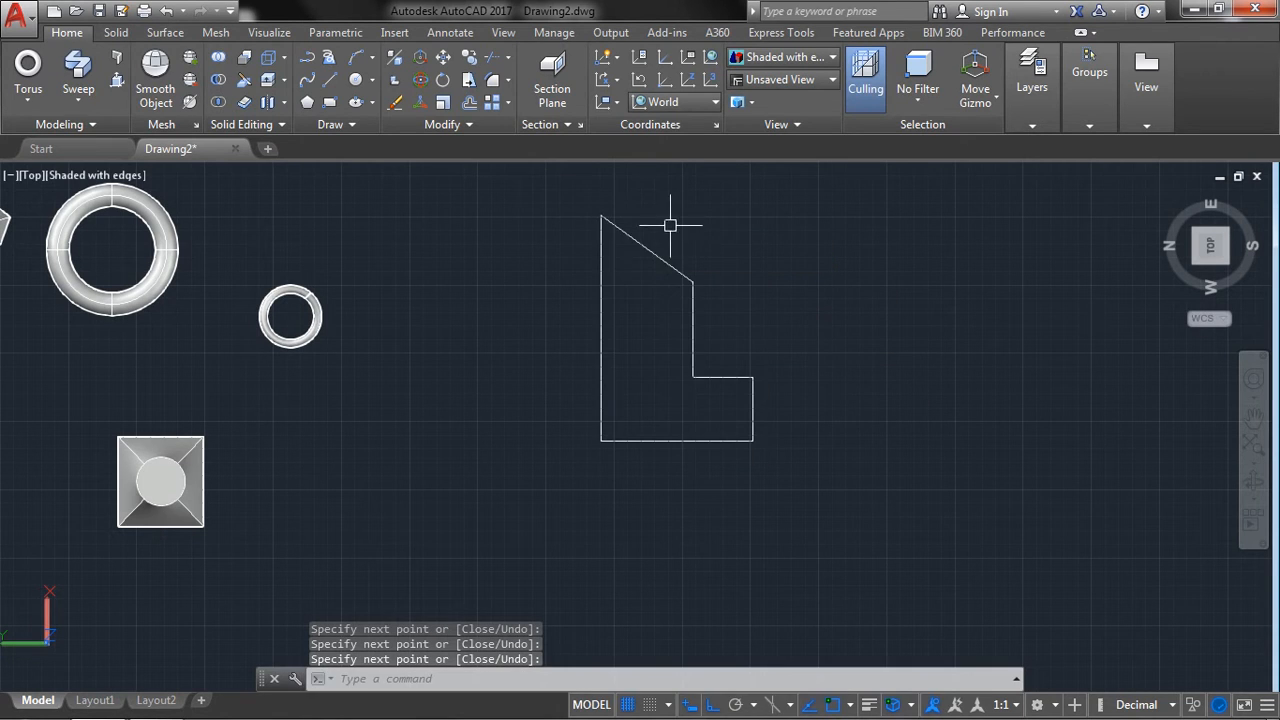
# Convert the closed line profile into a region.
pyautogui.click(358, 126)
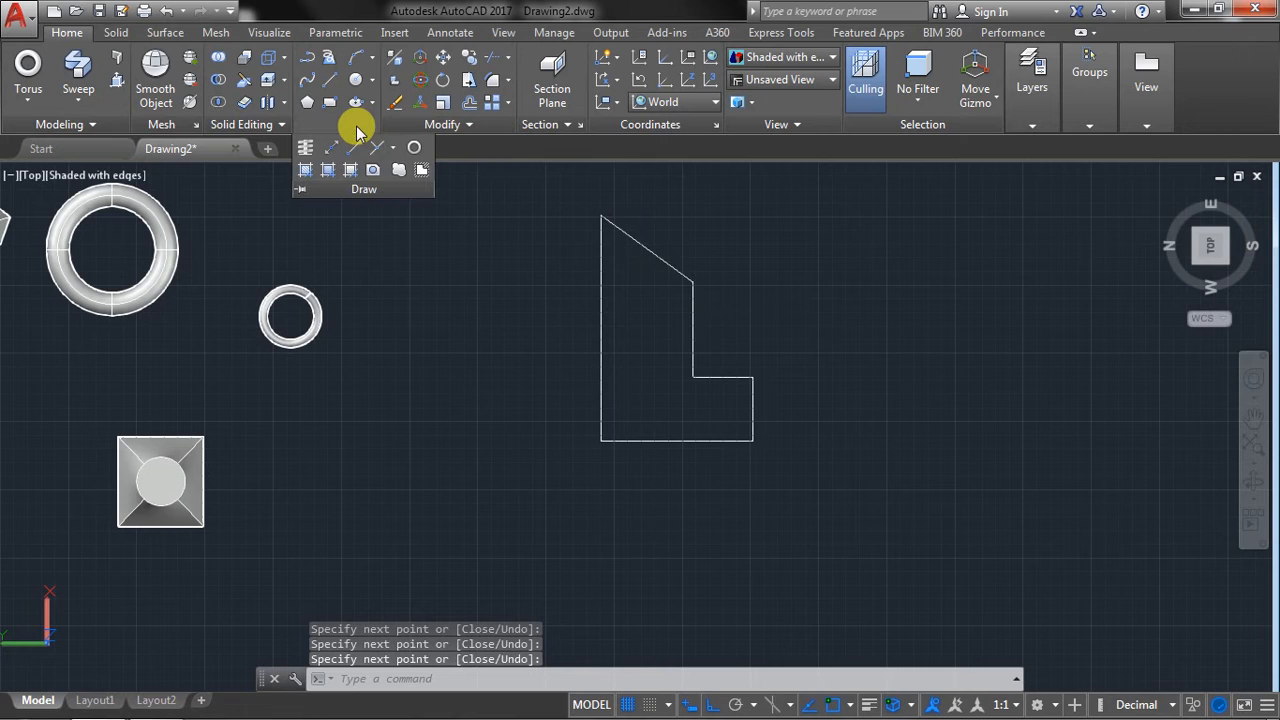
pyautogui.click(372, 174)
pyautogui.click(580, 206)
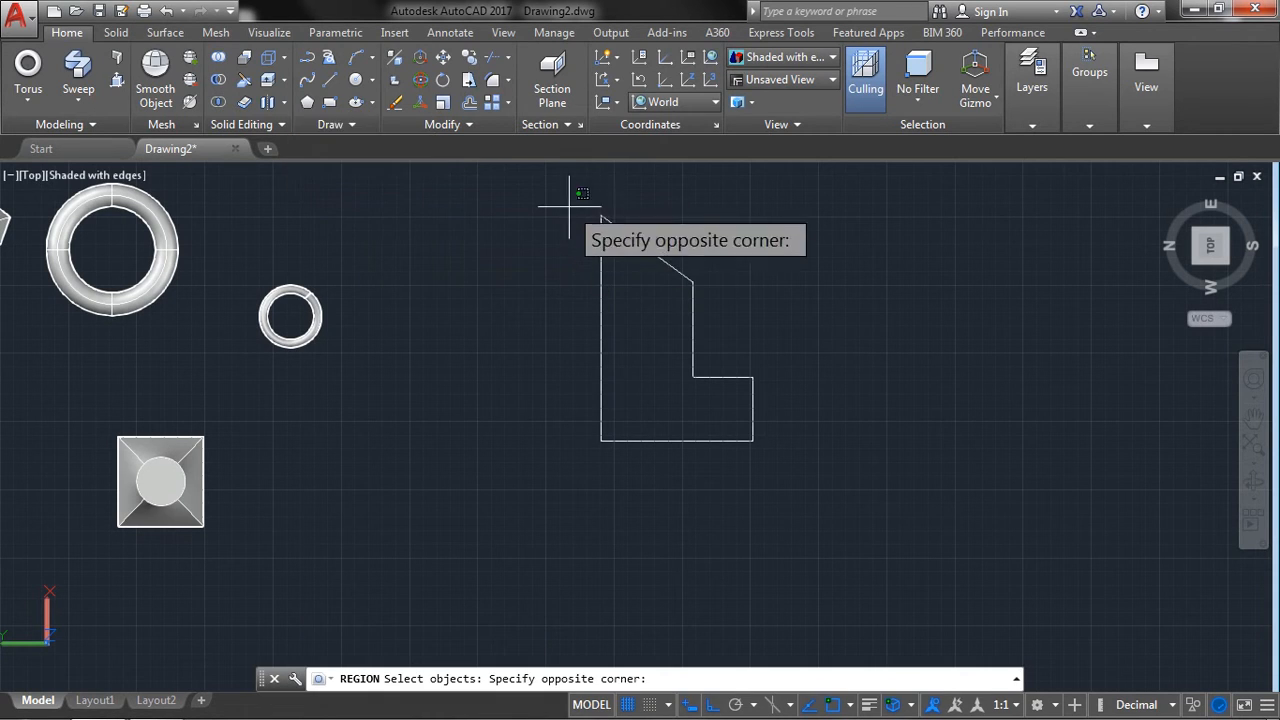
pyautogui.click(786, 528)
pyautogui.press('Return')
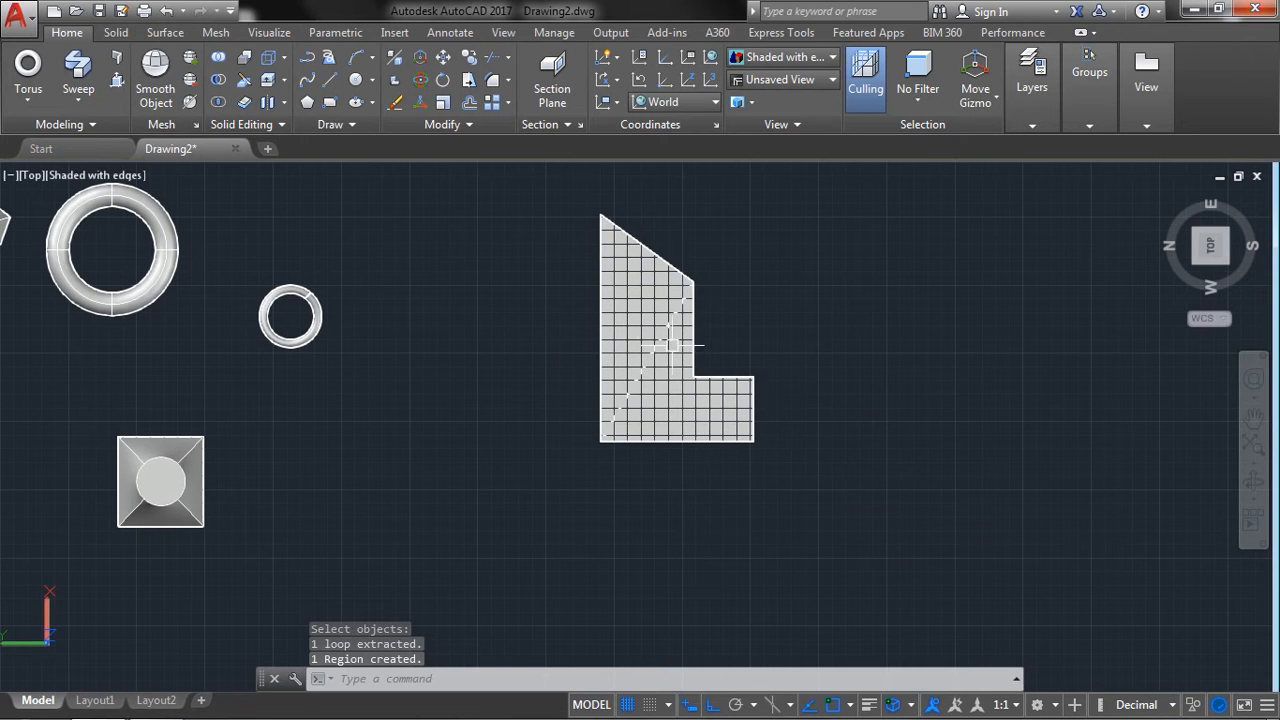
# Revolve the region 360 degrees about its long straight edge to form a solid.
pyautogui.scroll(2, 664, 246)
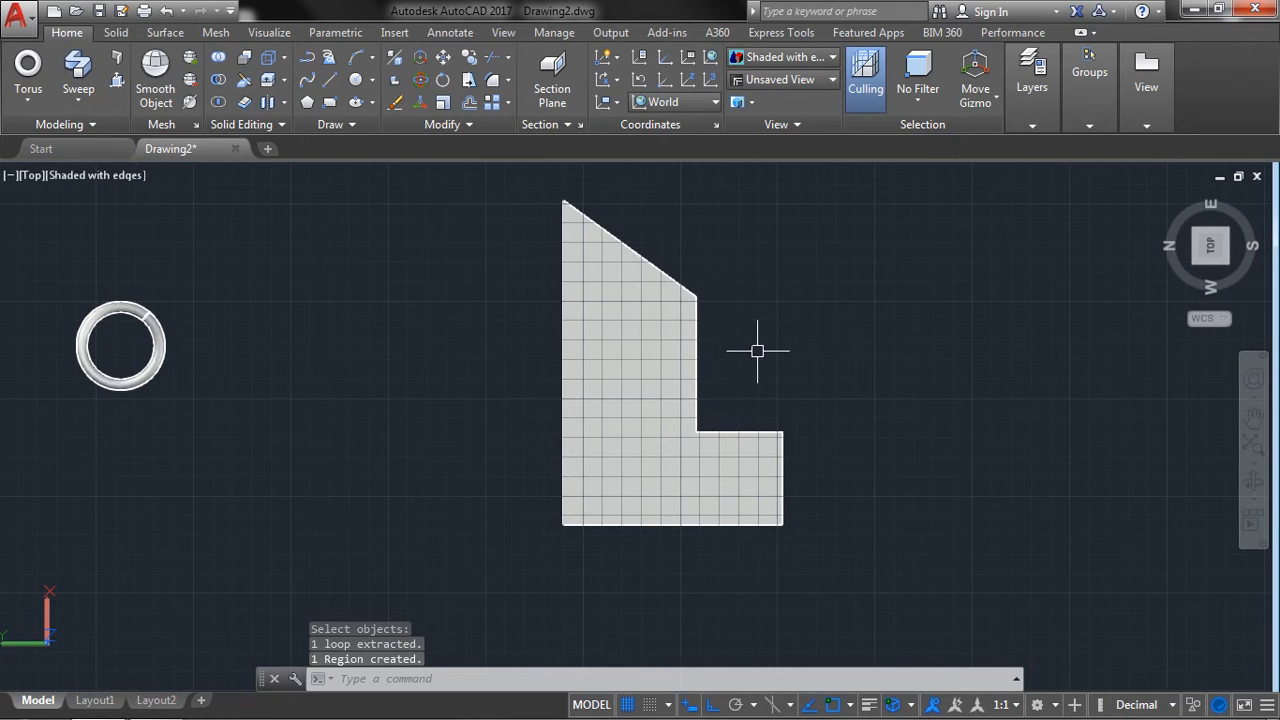
pyautogui.scroll(-2, 757, 351)
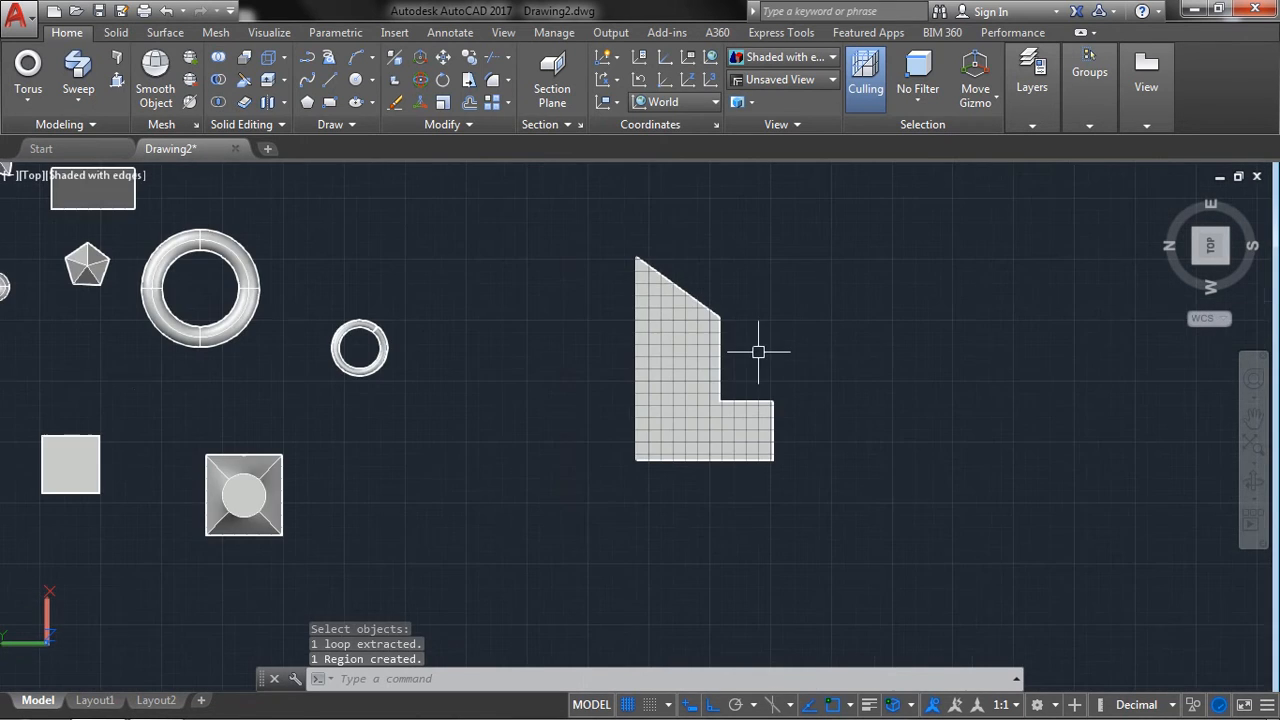
pyautogui.click(72, 100)
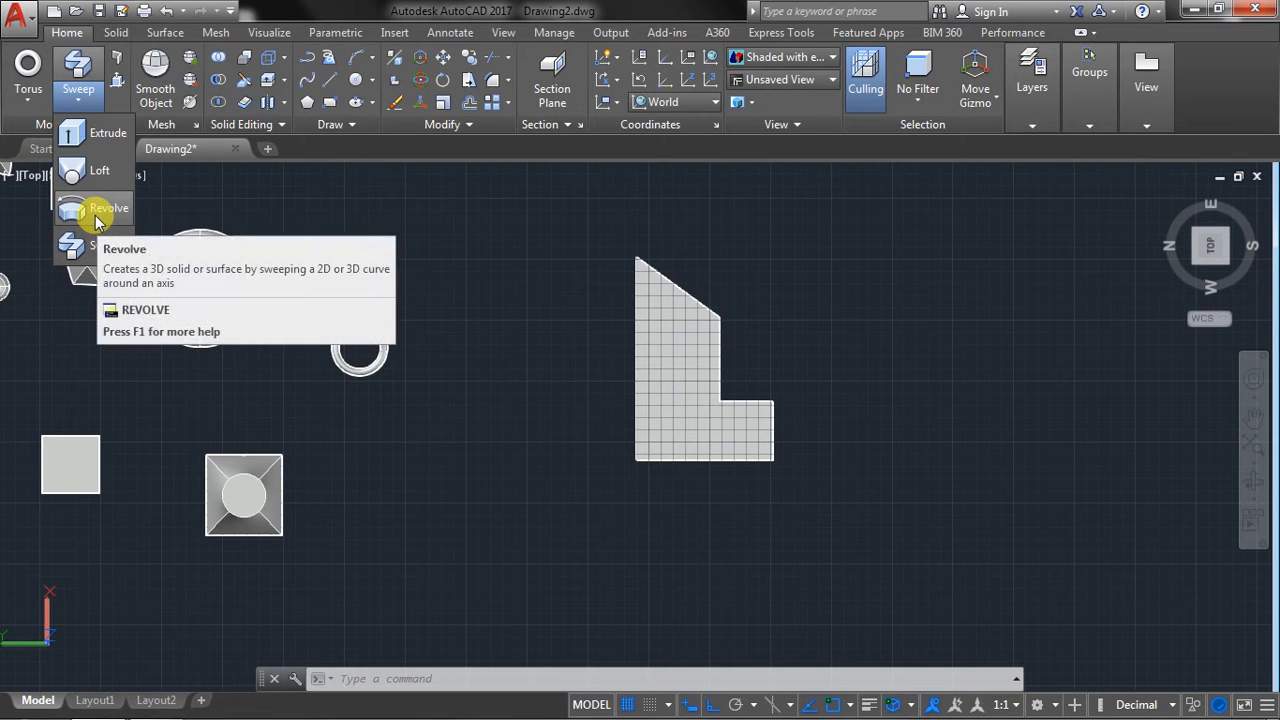
pyautogui.click(97, 210)
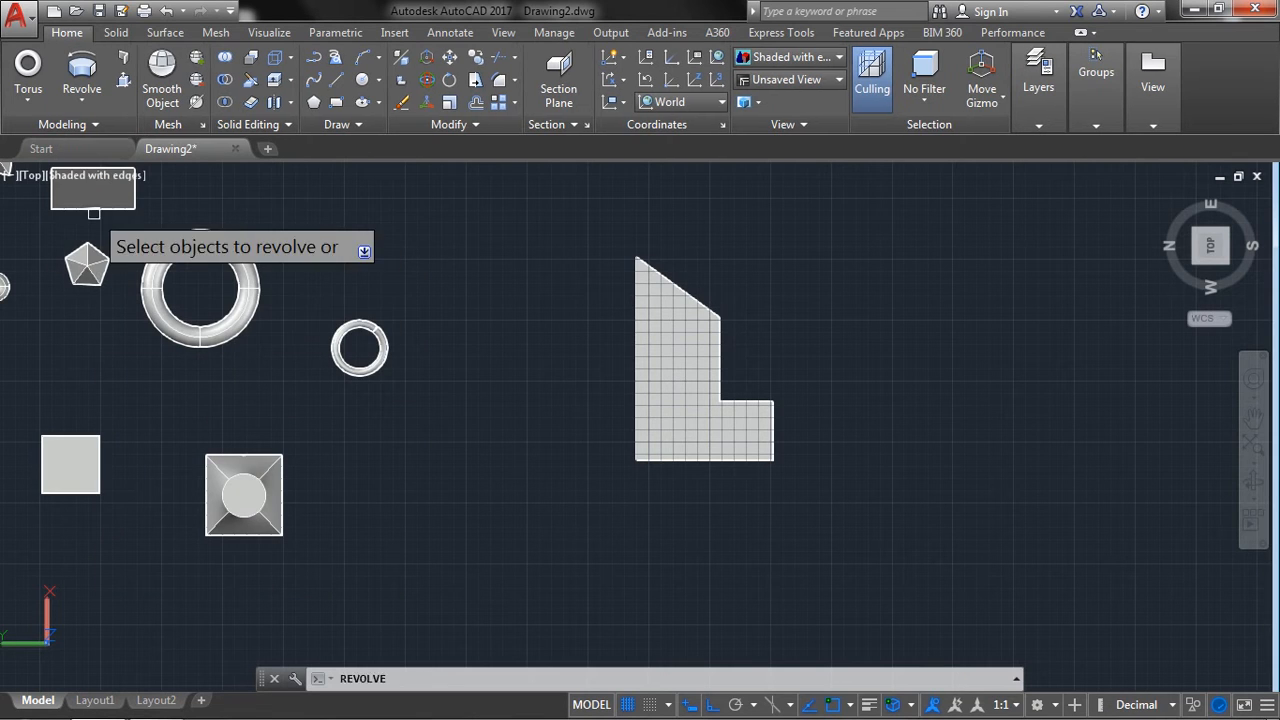
pyautogui.click(655, 357)
pyautogui.rightClick(845, 263)
pyautogui.click(875, 272)
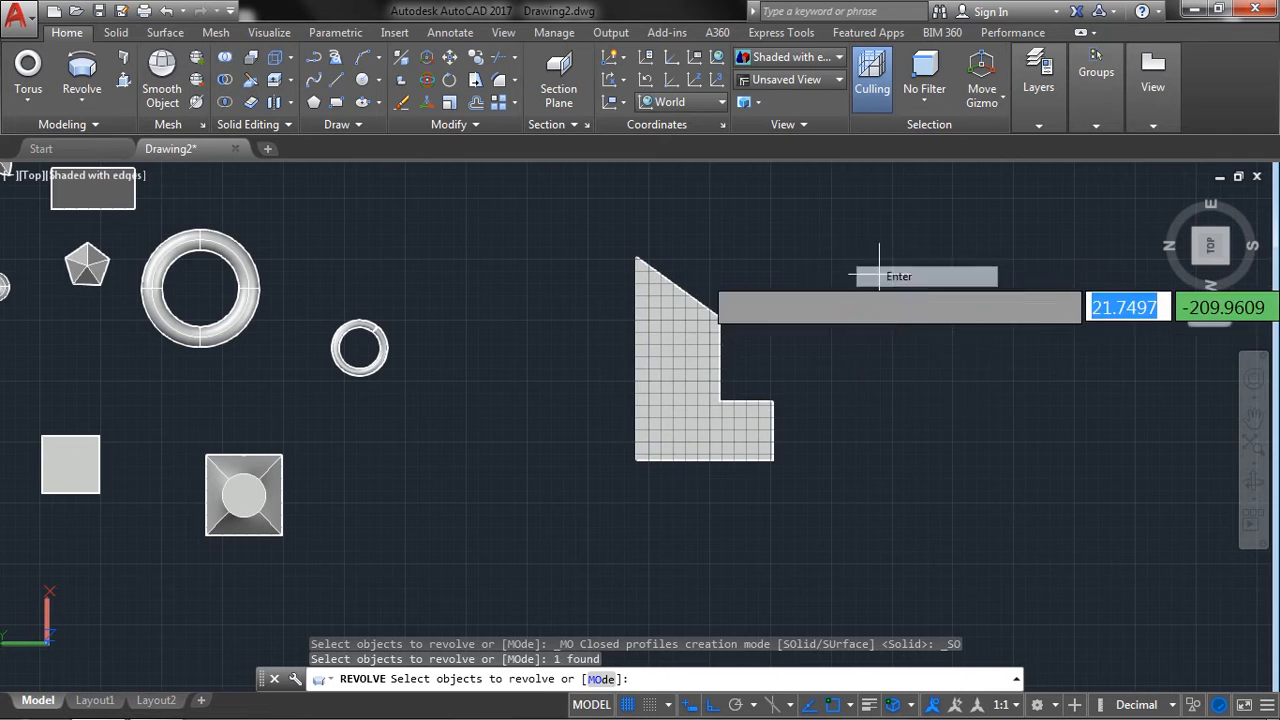
pyautogui.click(635, 258)
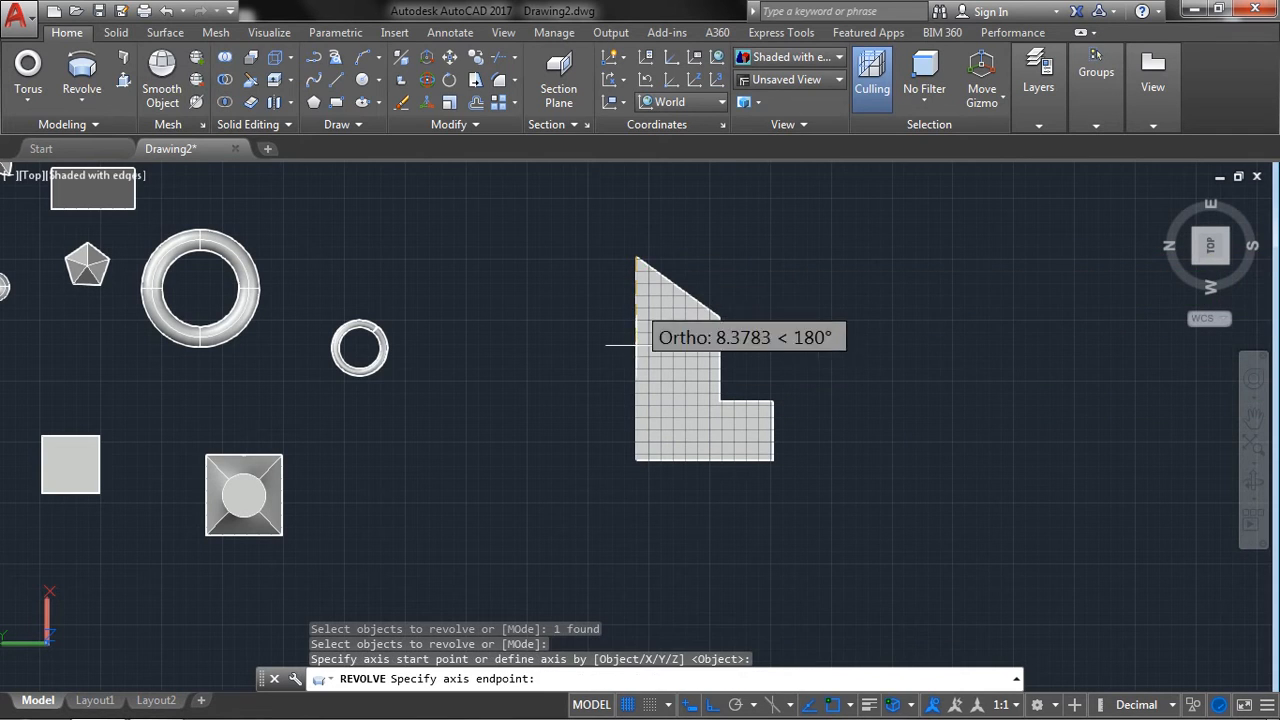
pyautogui.click(636, 459)
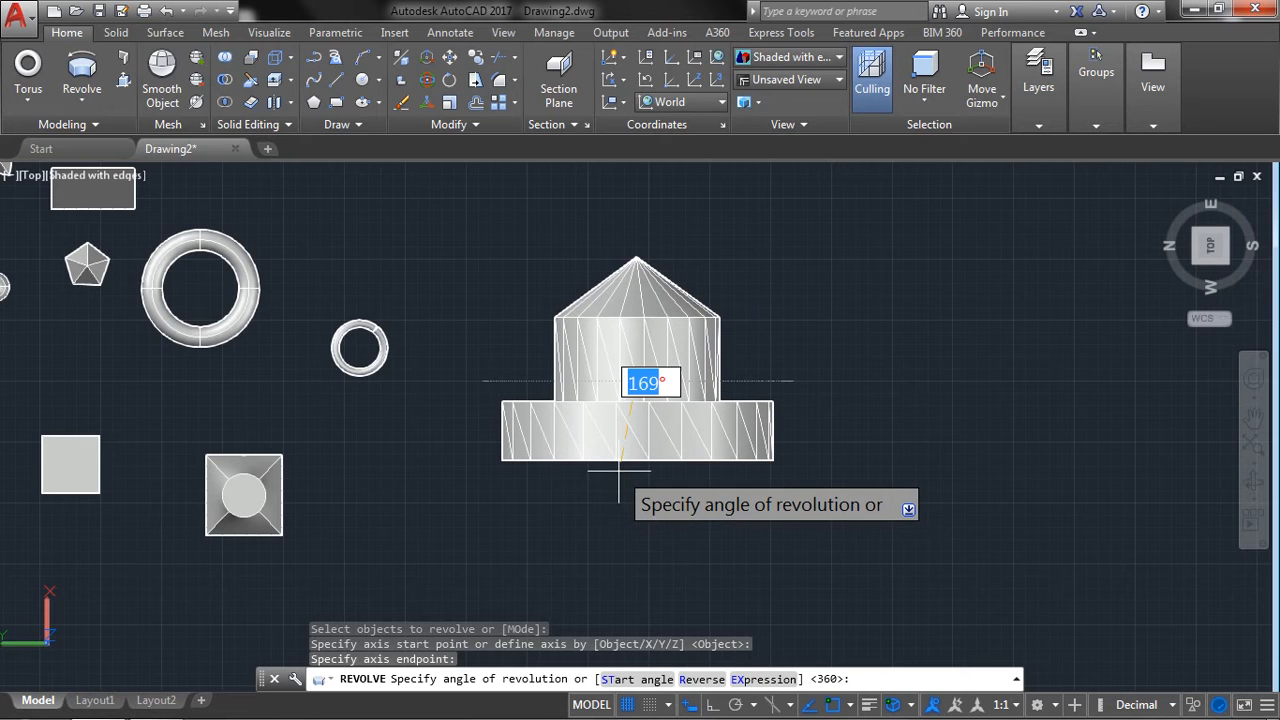
pyautogui.write('360')
pyautogui.press('Return')
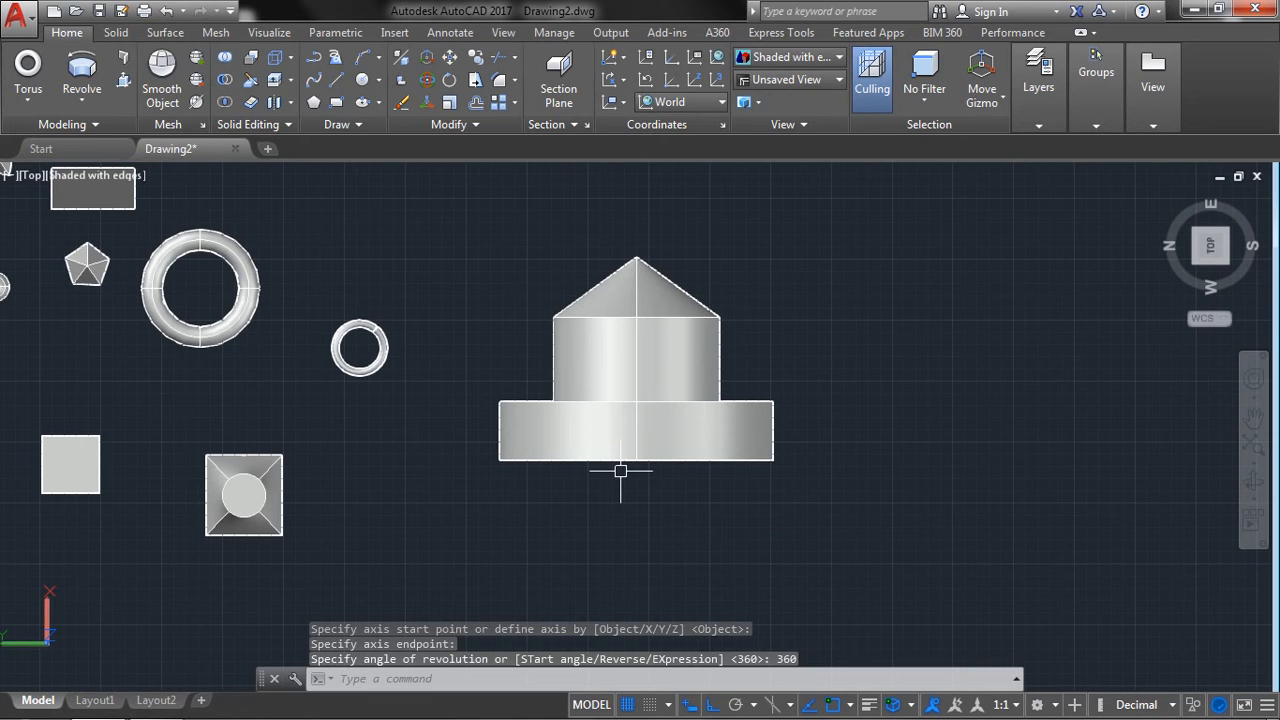
# Switch the viewport to the SW Isometric view and centre it on the revolved solid.
pyautogui.scroll(-2, 640, 470)
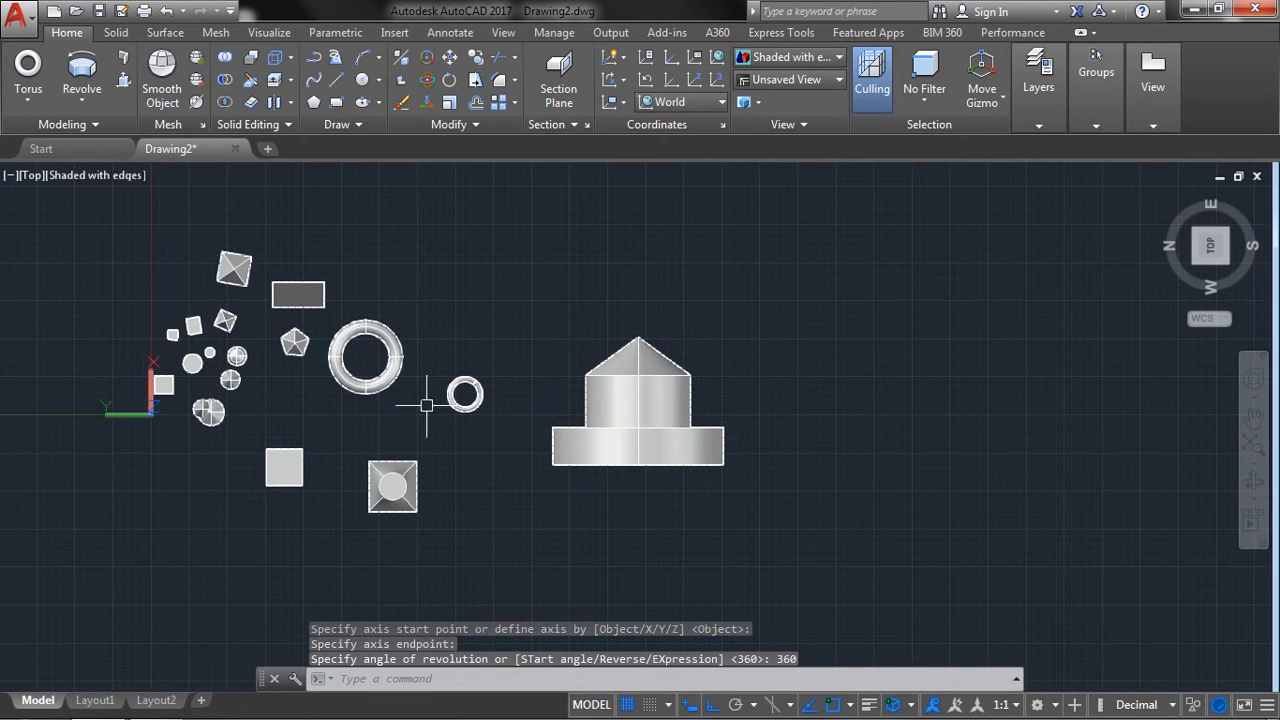
pyautogui.click(33, 176)
pyautogui.click(90, 347)
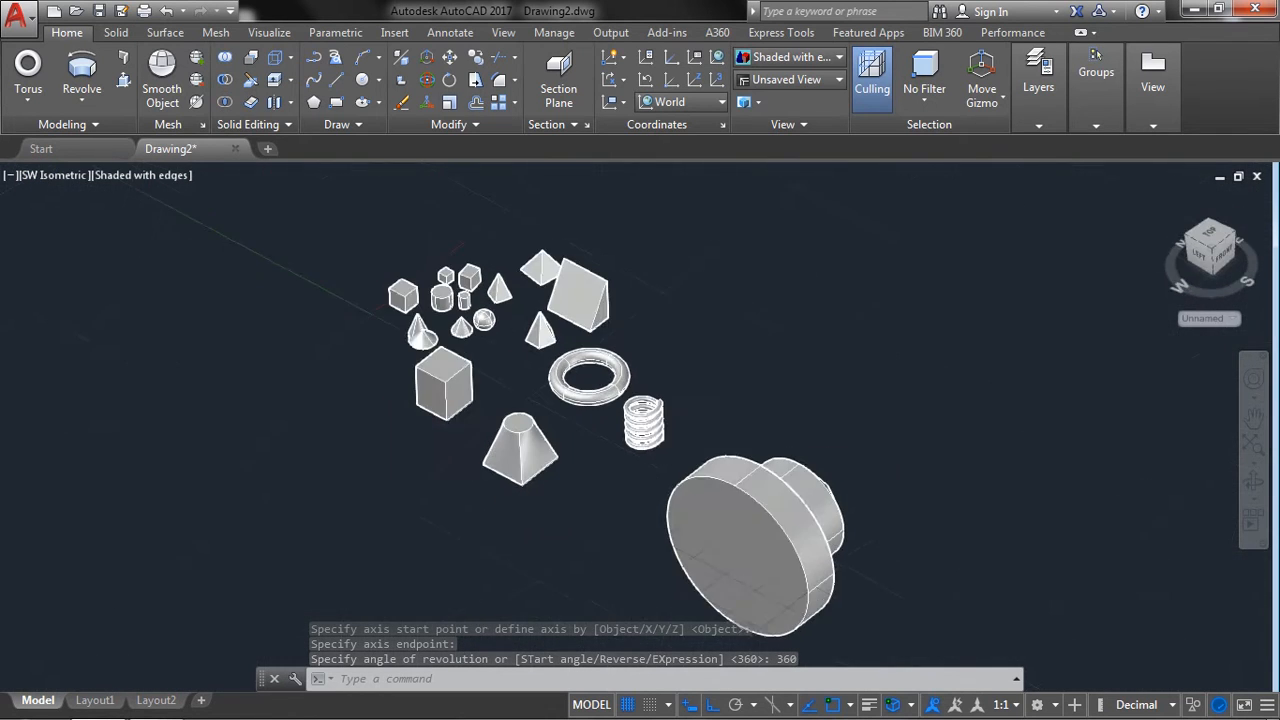
pyautogui.moveTo(842, 520); pyautogui.dragTo(677, 340, button='middle')
pyautogui.scroll(4, 686, 343)
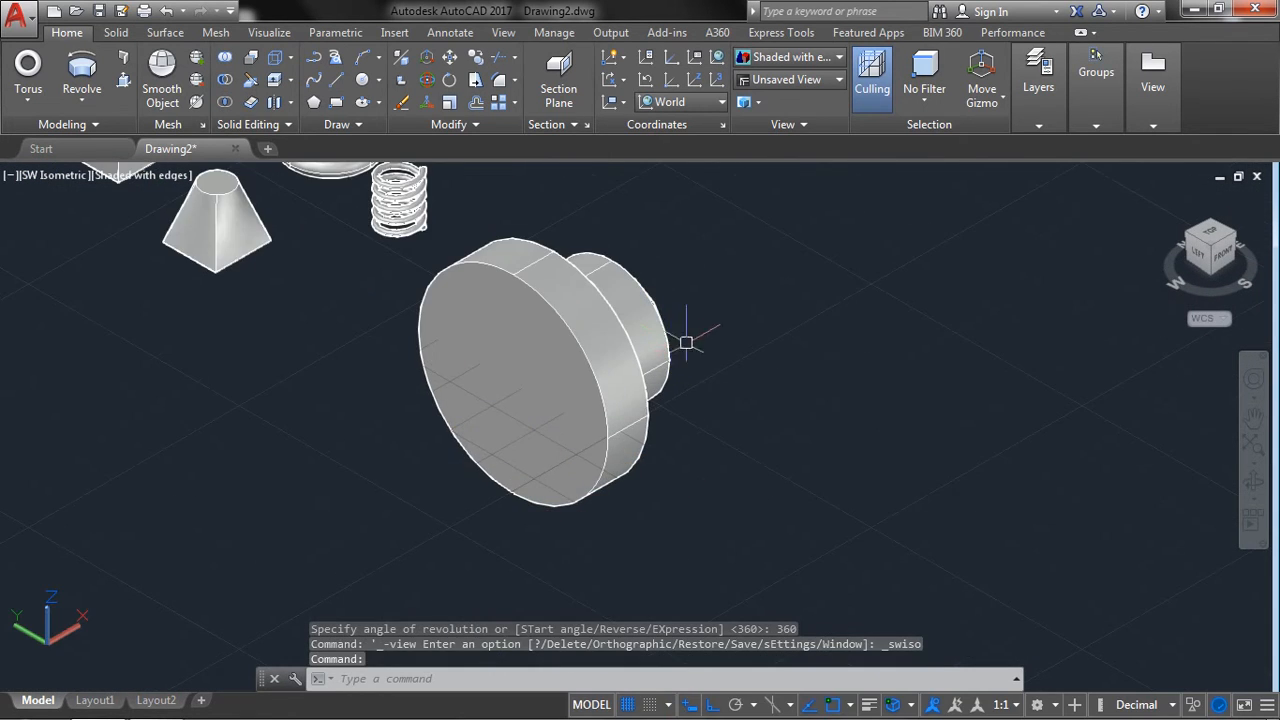
# Orbit around the revolved solid to examine its shape in 3D.
pyautogui.scroll(-5, 826, 362)
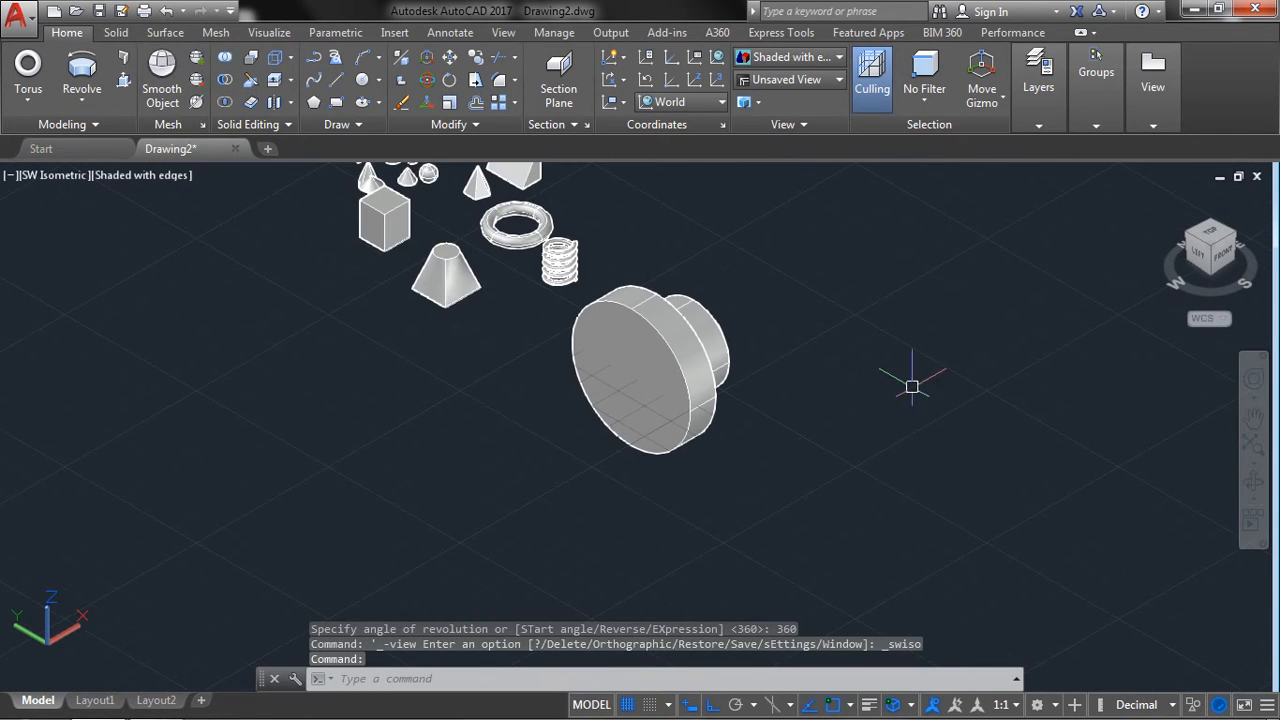
pyautogui.click(1250, 484)
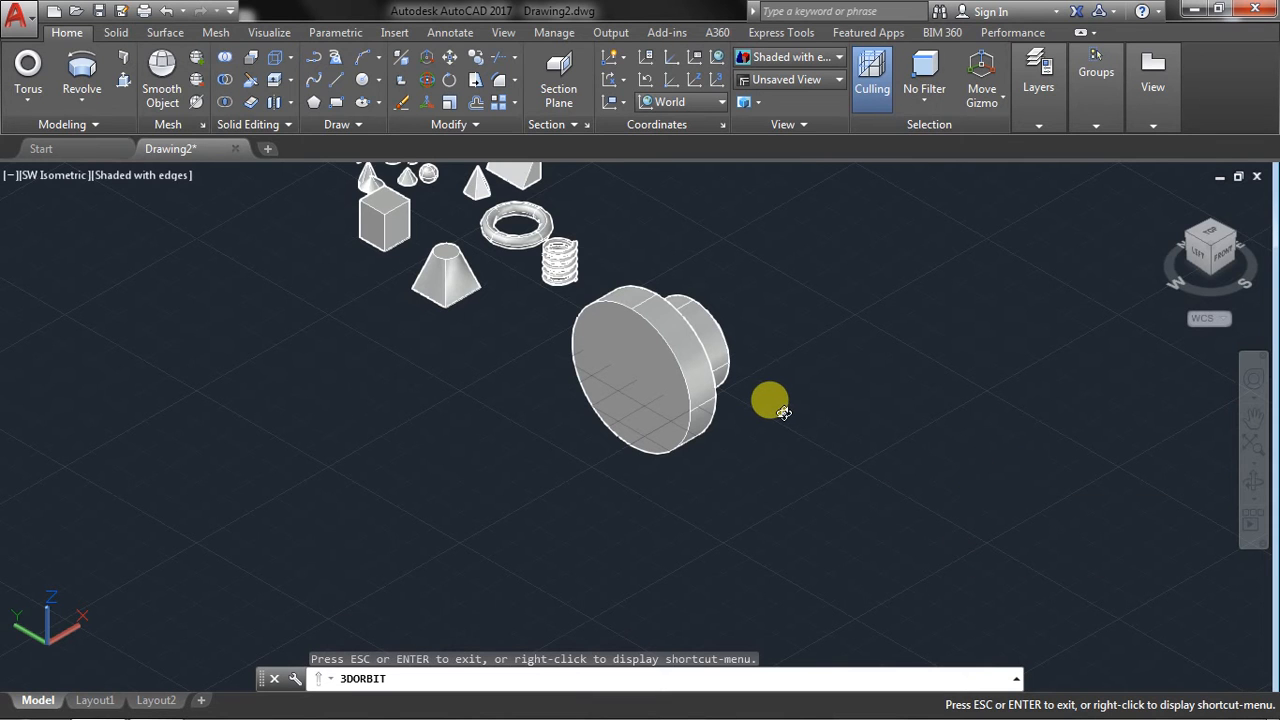
pyautogui.moveTo(783, 413); pyautogui.dragTo(792, 366)
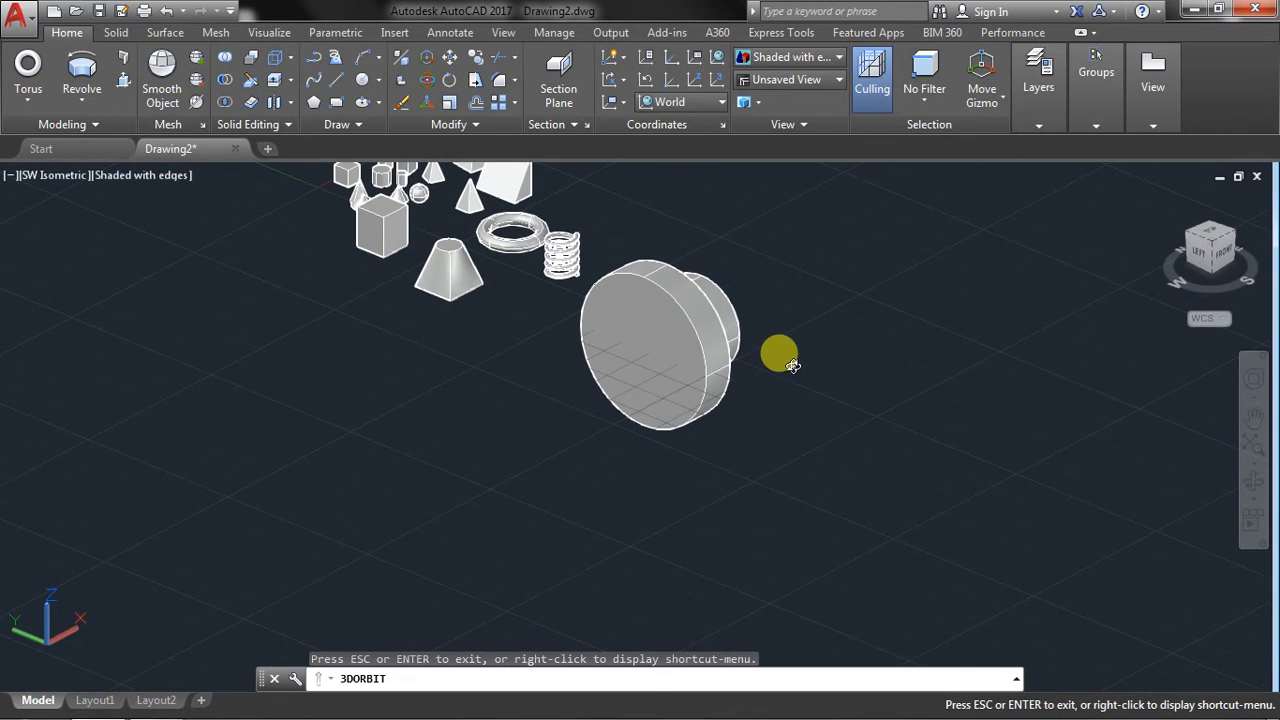
pyautogui.rightClick(792, 366)
pyautogui.click(820, 362)
# Draw an open polysolid wall of six straight perpendicular segments in the empty area beside the existing solids.
pyautogui.scroll(2, 666, 334)
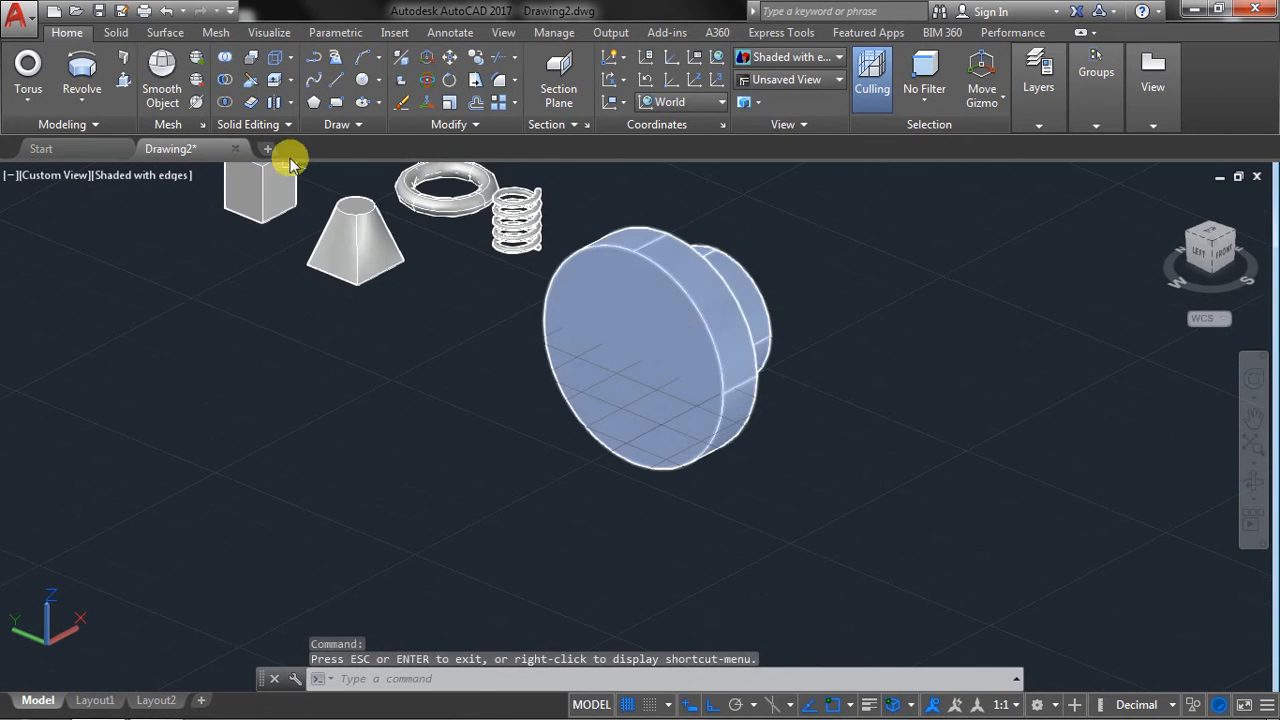
pyautogui.click(124, 62)
pyautogui.scroll(1, 235, 315)
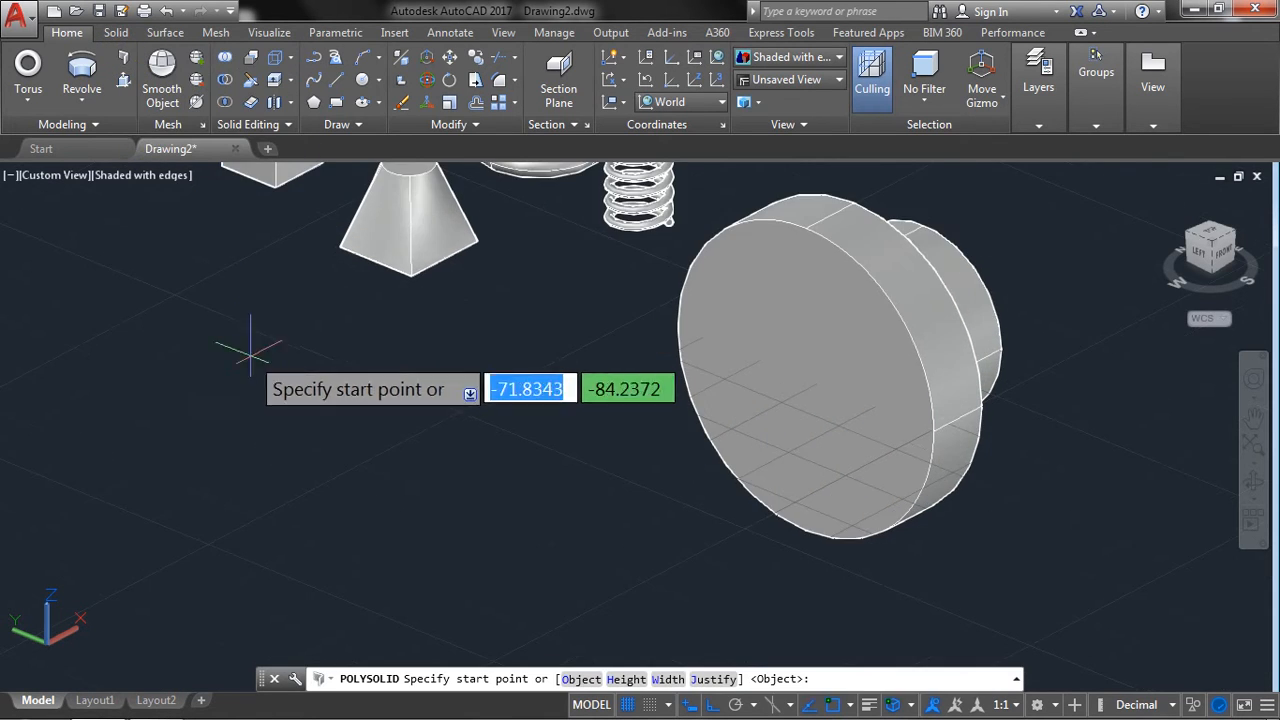
pyautogui.moveTo(140, 426); pyautogui.dragTo(380, 343, button='middle')
pyautogui.click(350, 285)
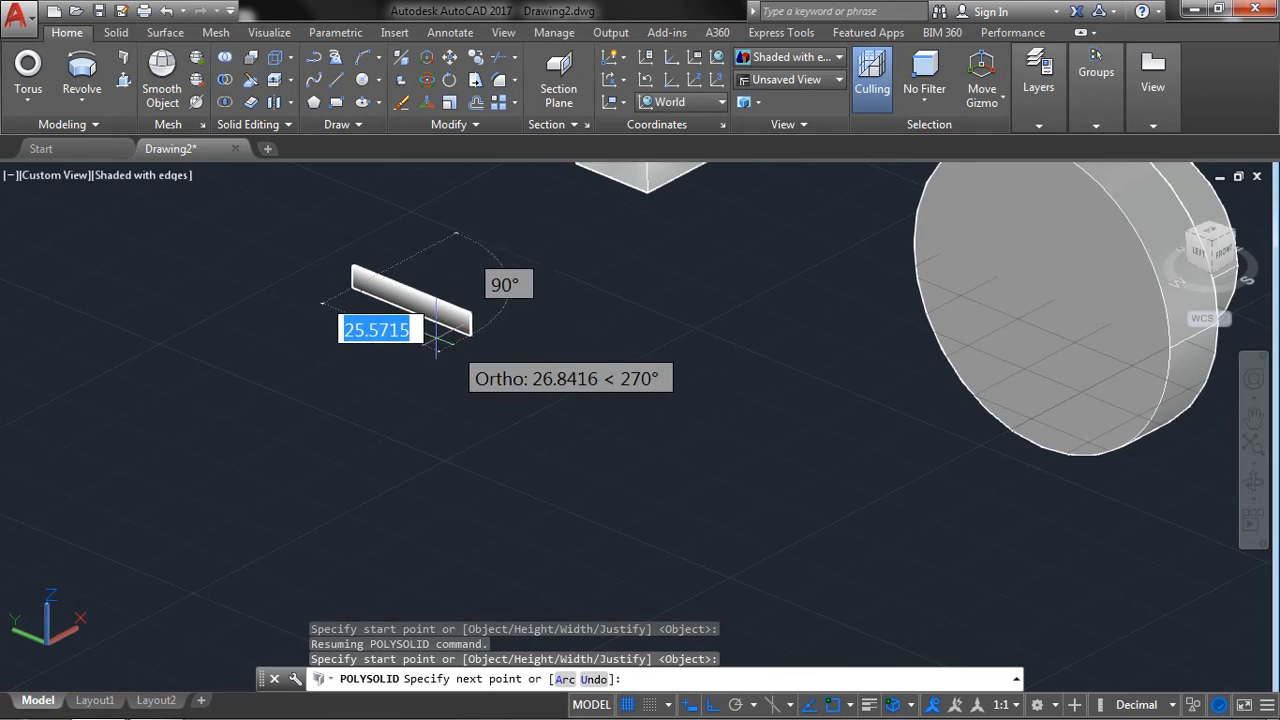
pyautogui.scroll(2, 434, 337)
pyautogui.moveTo(369, 273); pyautogui.dragTo(671, 449, button='middle')
pyautogui.scroll(3, 547, 299)
pyautogui.click(706, 436)
pyautogui.scroll(3, 722, 450)
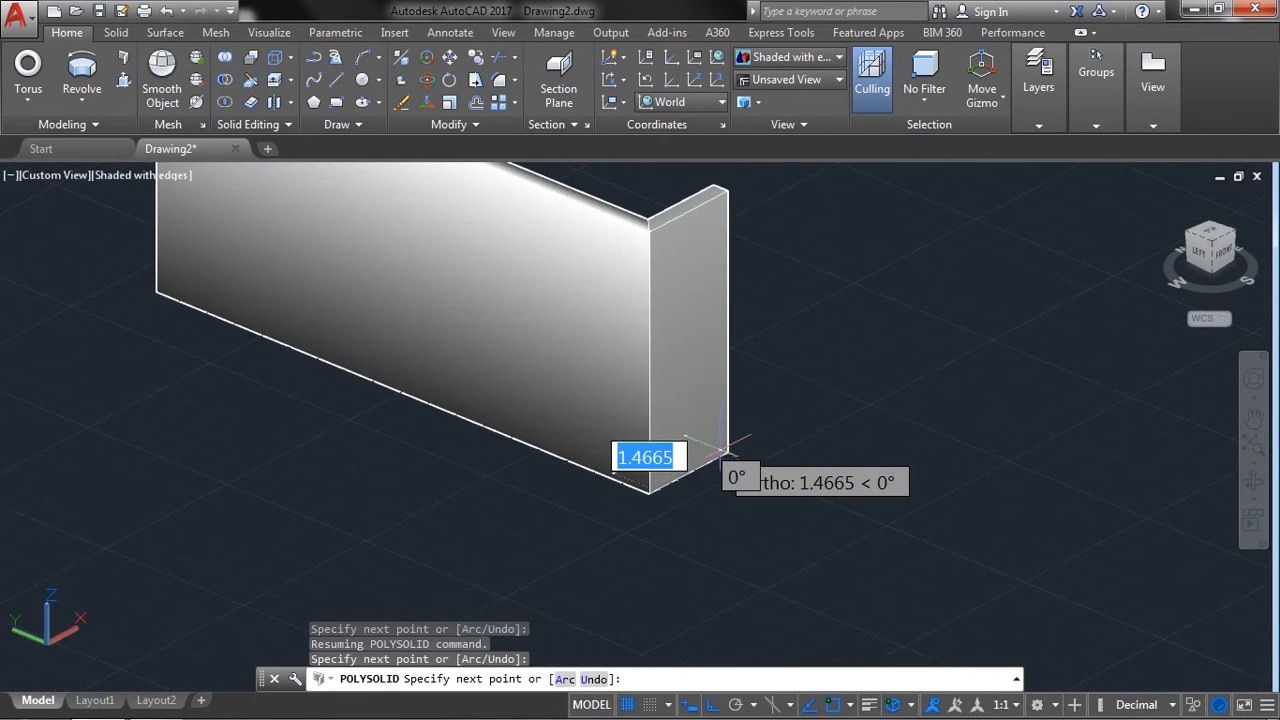
pyautogui.scroll(-7, 722, 452)
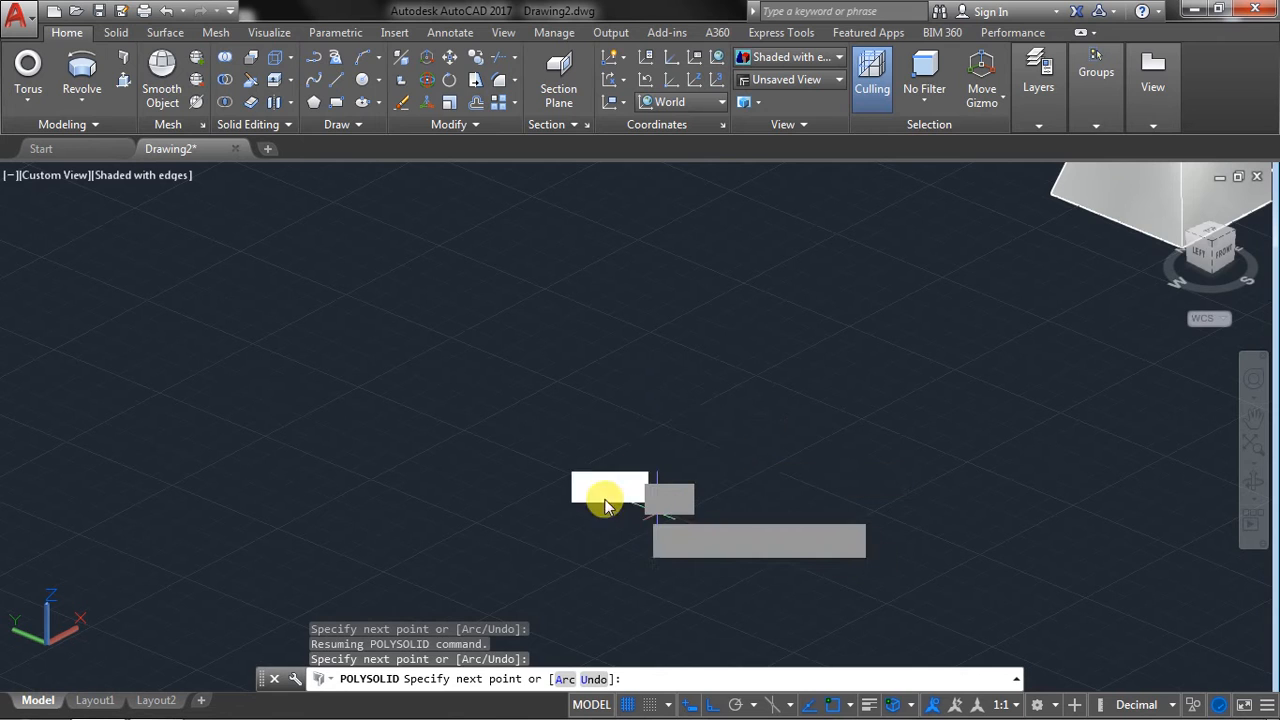
pyautogui.click(428, 386)
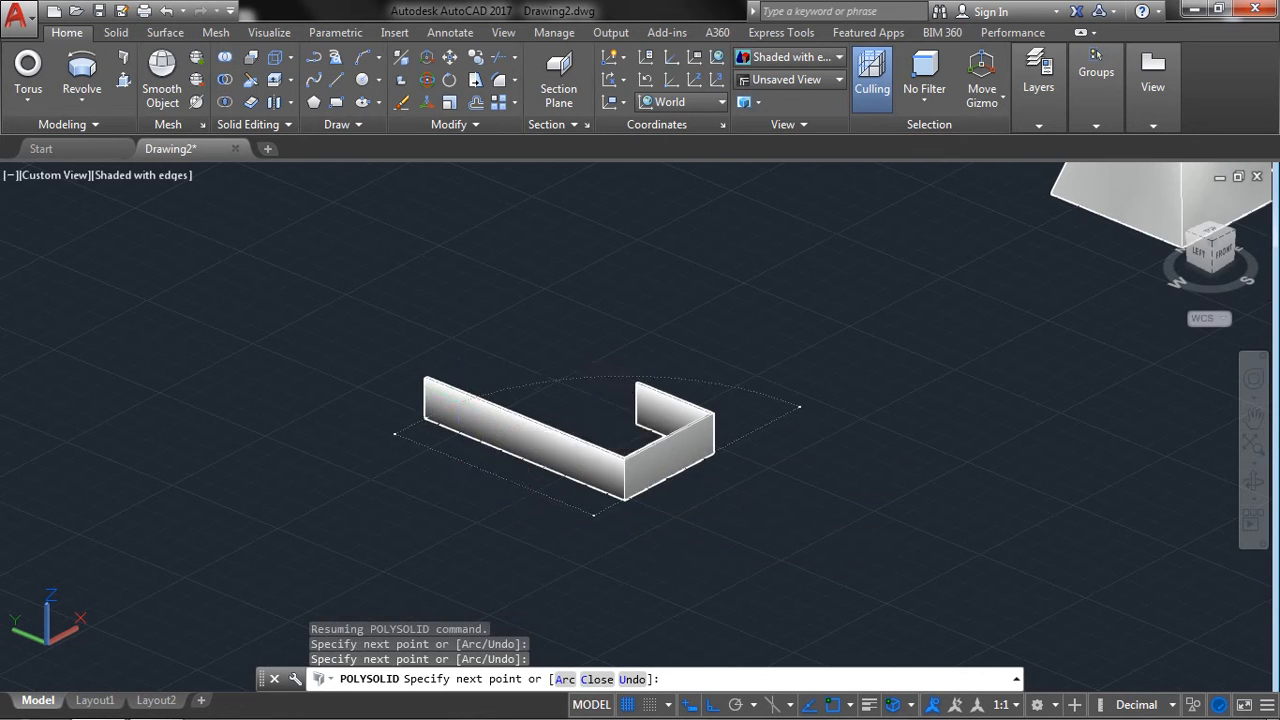
pyautogui.click(535, 296)
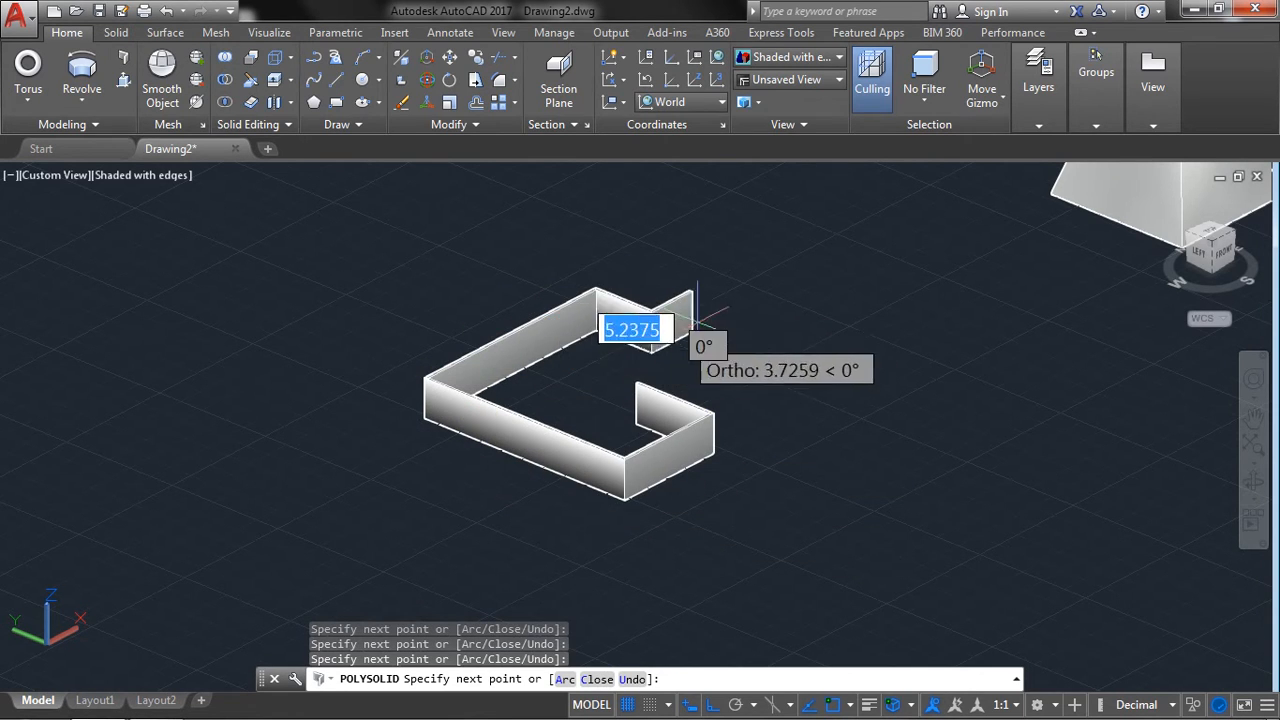
pyautogui.click(712, 322)
pyautogui.rightClick(724, 321)
pyautogui.click(748, 331)
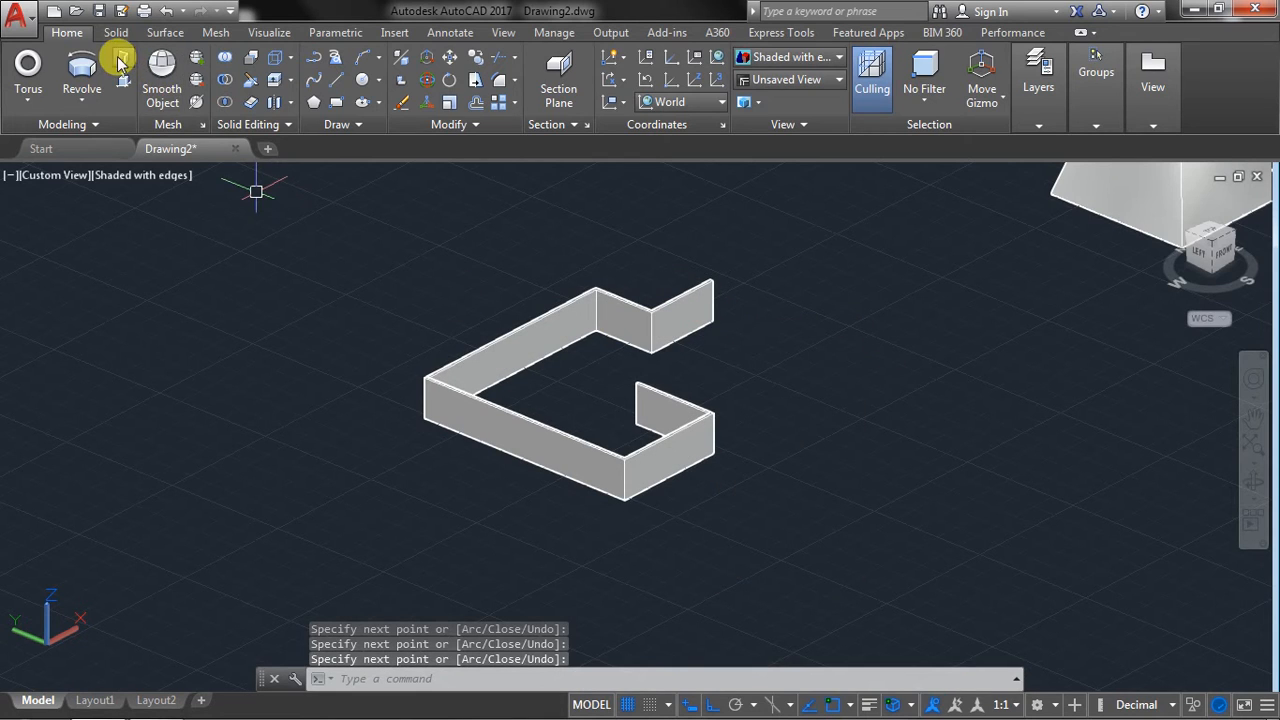
# Restart the Polysolid command with the wall height set to 6 and the width set to 1.
pyautogui.click(118, 63)
pyautogui.rightClick(167, 321)
pyautogui.click(215, 441)
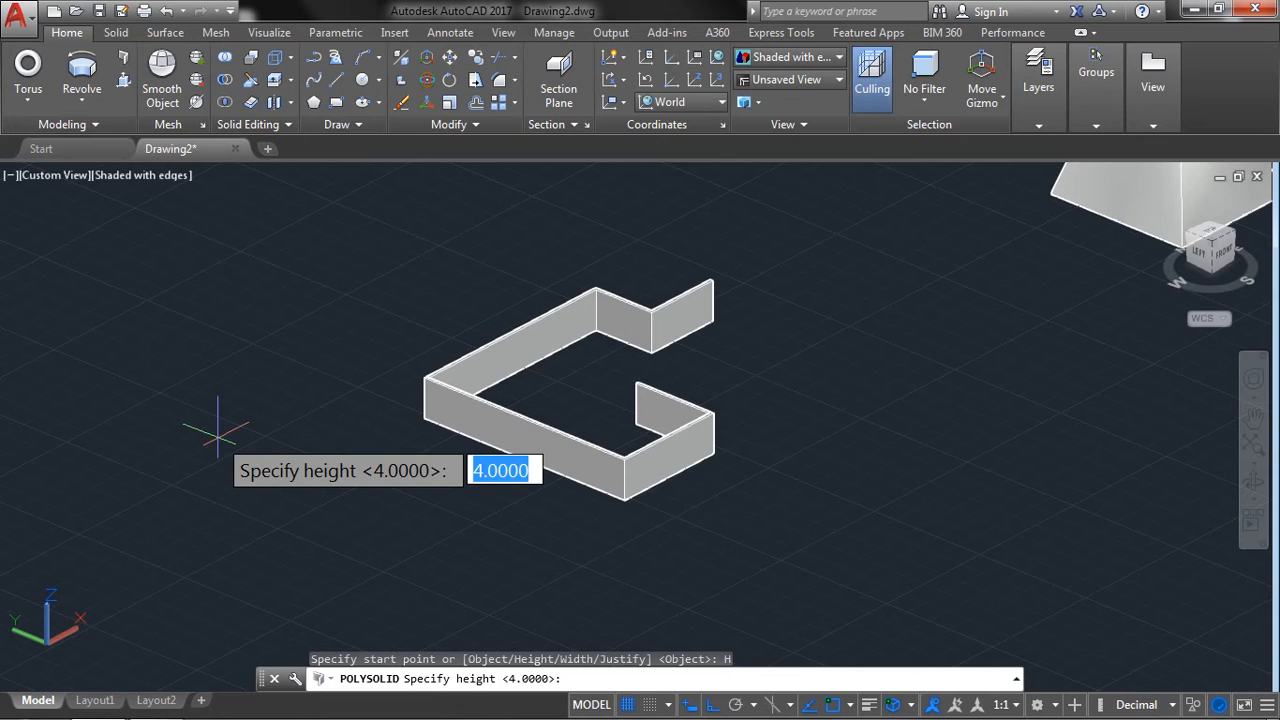
pyautogui.press('Return')
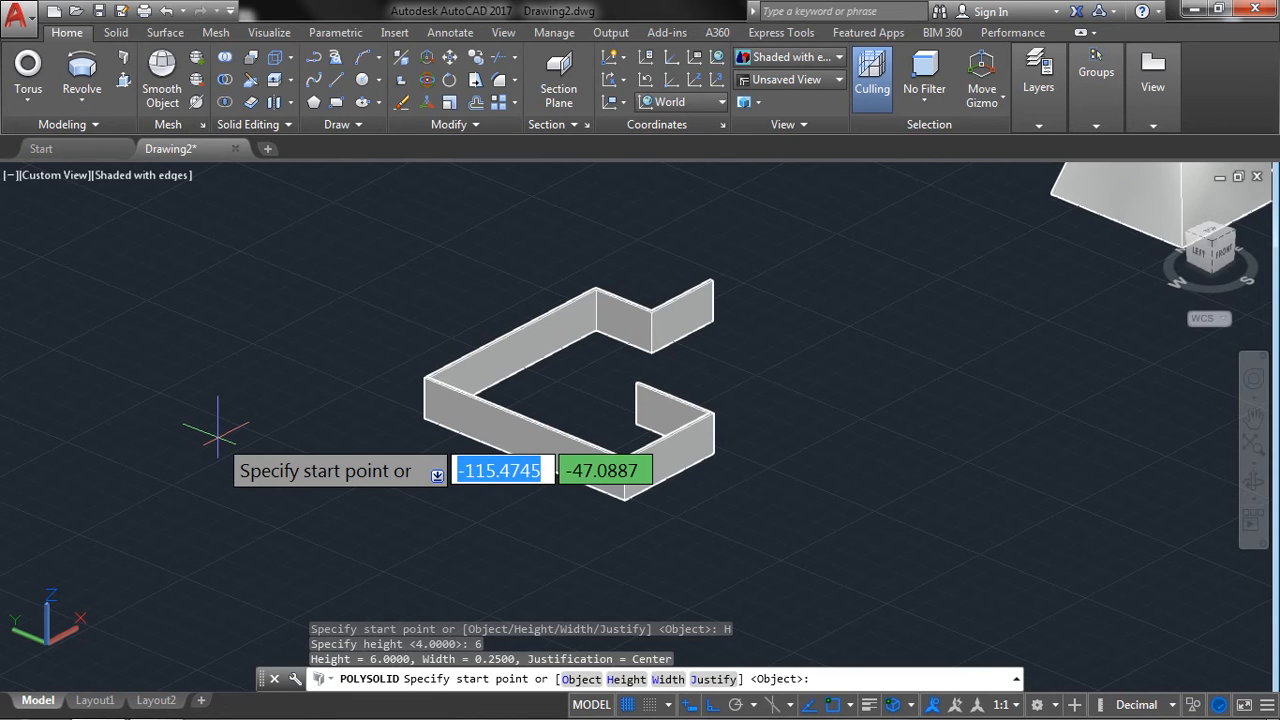
pyautogui.rightClick(218, 432)
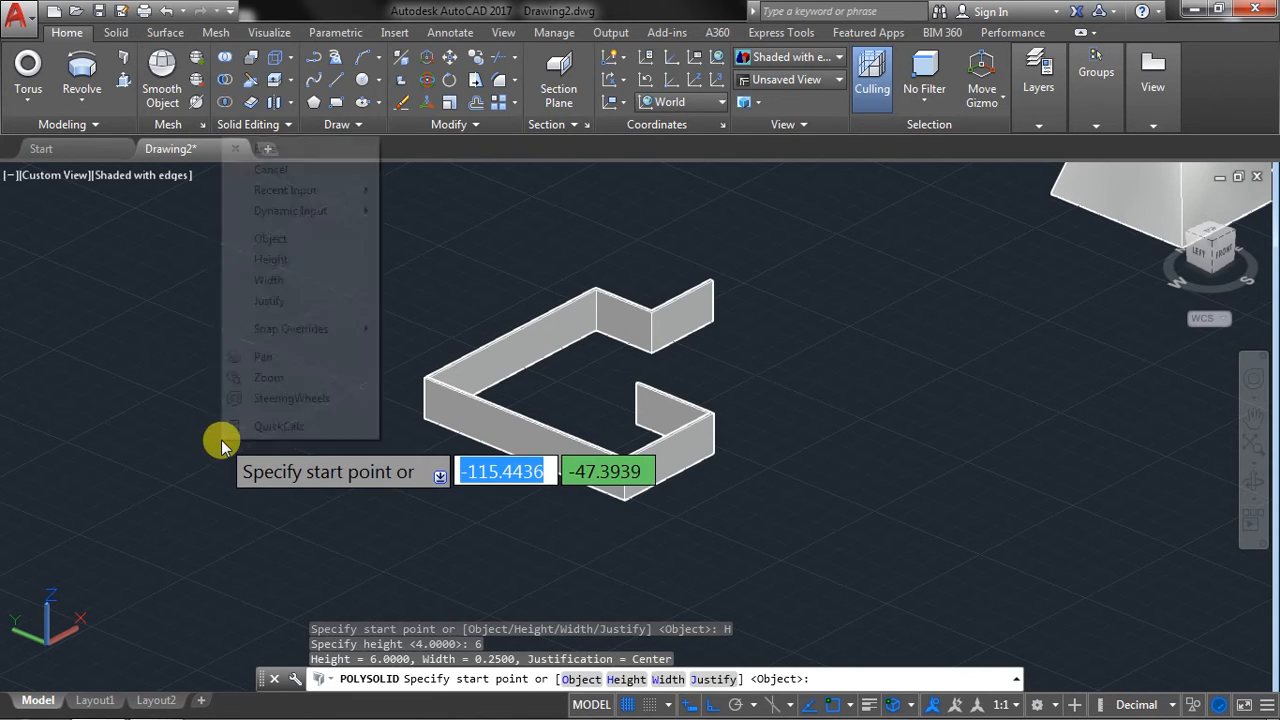
pyautogui.click(295, 284)
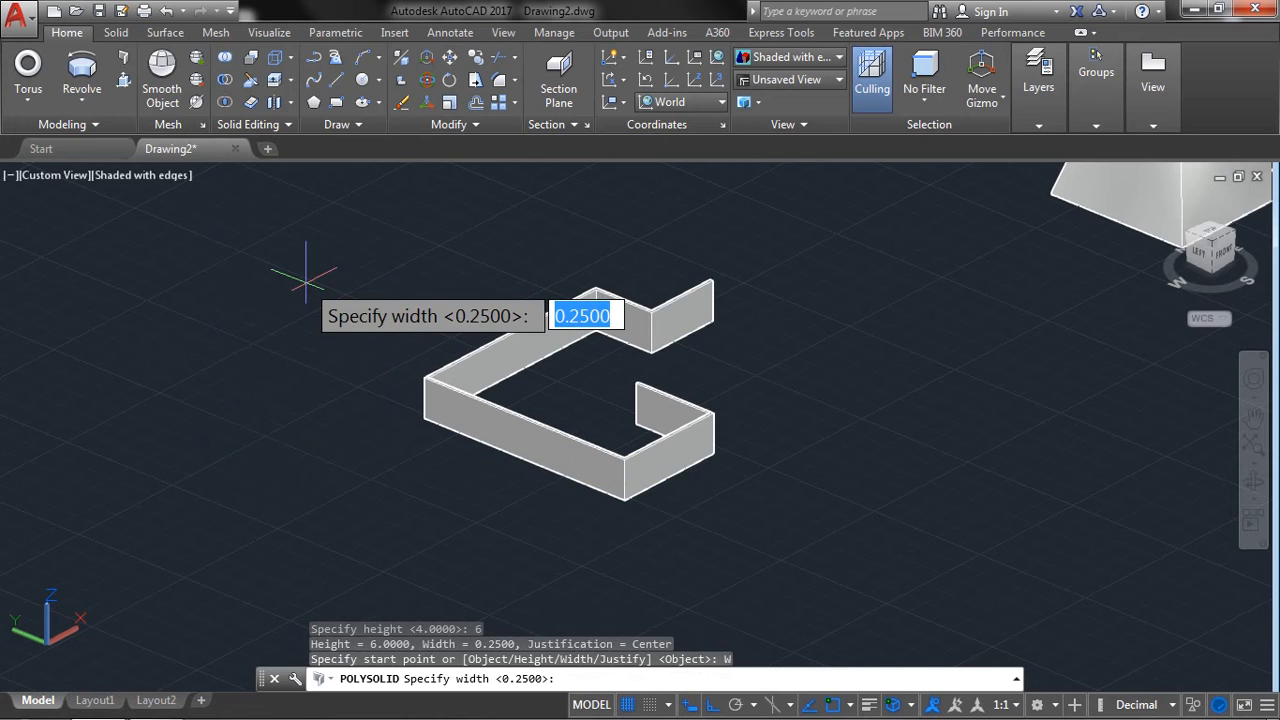
pyautogui.write('1')
pyautogui.press('Return')
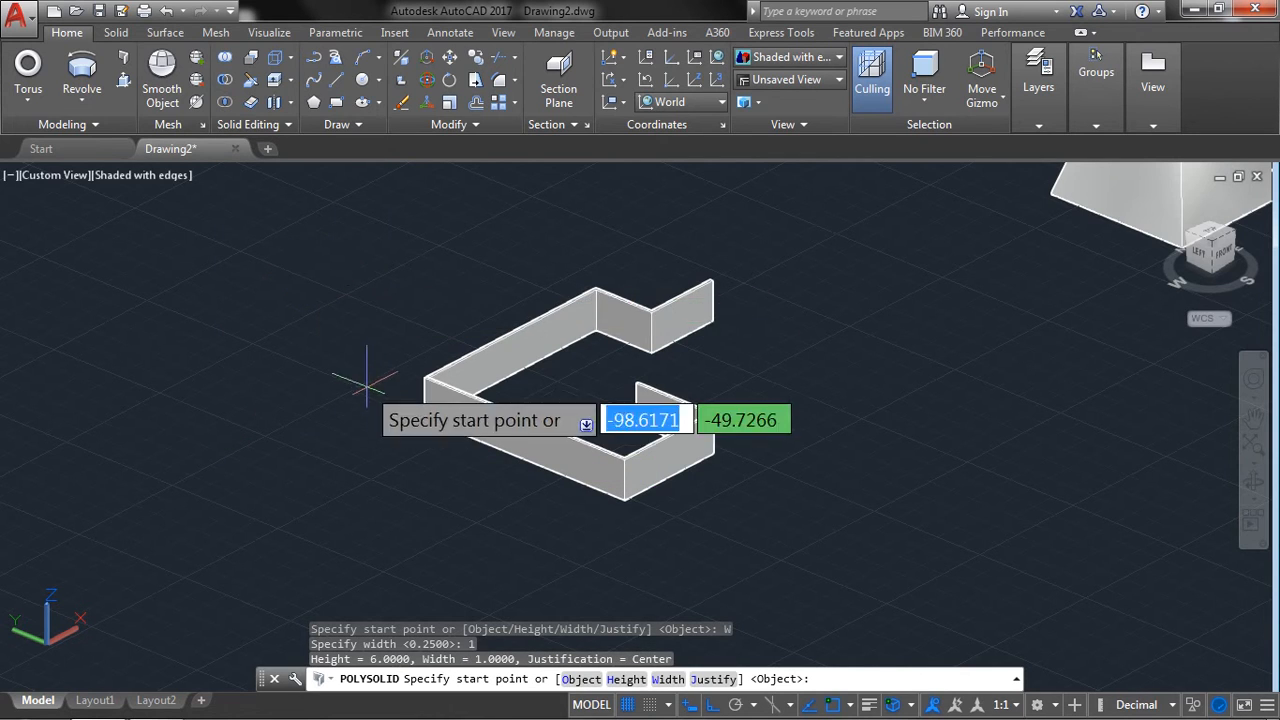
# Draw a U-shaped polysolid wall of three straight segments beside the thinner wall.
pyautogui.moveTo(251, 369); pyautogui.dragTo(443, 363, button='middle')
pyautogui.click(207, 296)
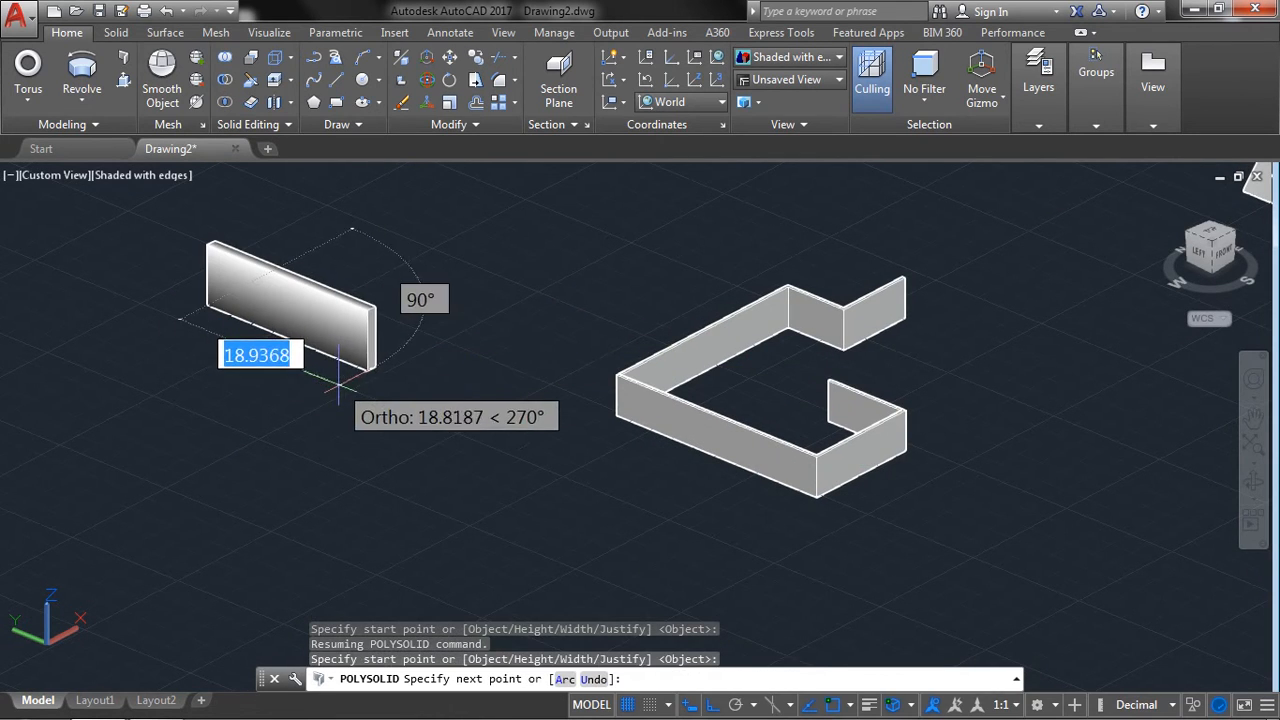
pyautogui.click(372, 370)
pyautogui.click(245, 433)
pyautogui.click(128, 350)
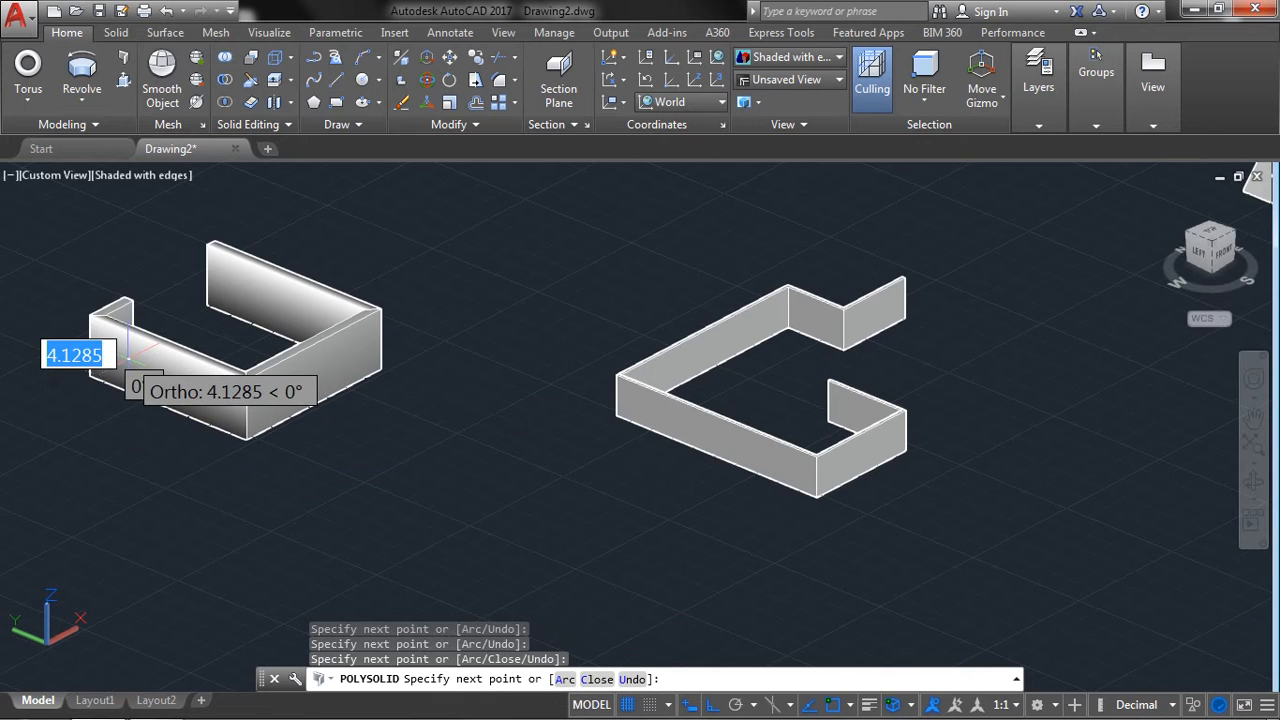
pyautogui.press('Return')
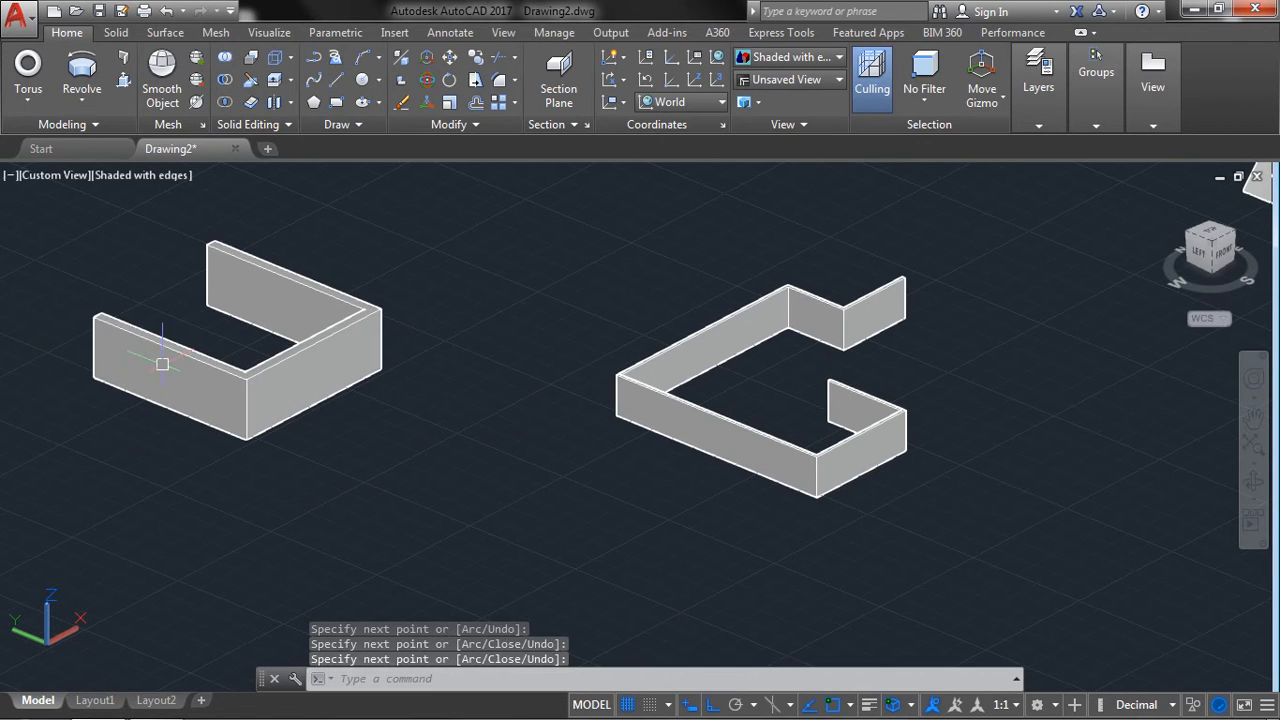
# Draw a rectangle on the ground plane next to the open side of the U-shaped wall.
pyautogui.moveTo(81, 257); pyautogui.dragTo(390, 317, button='middle')
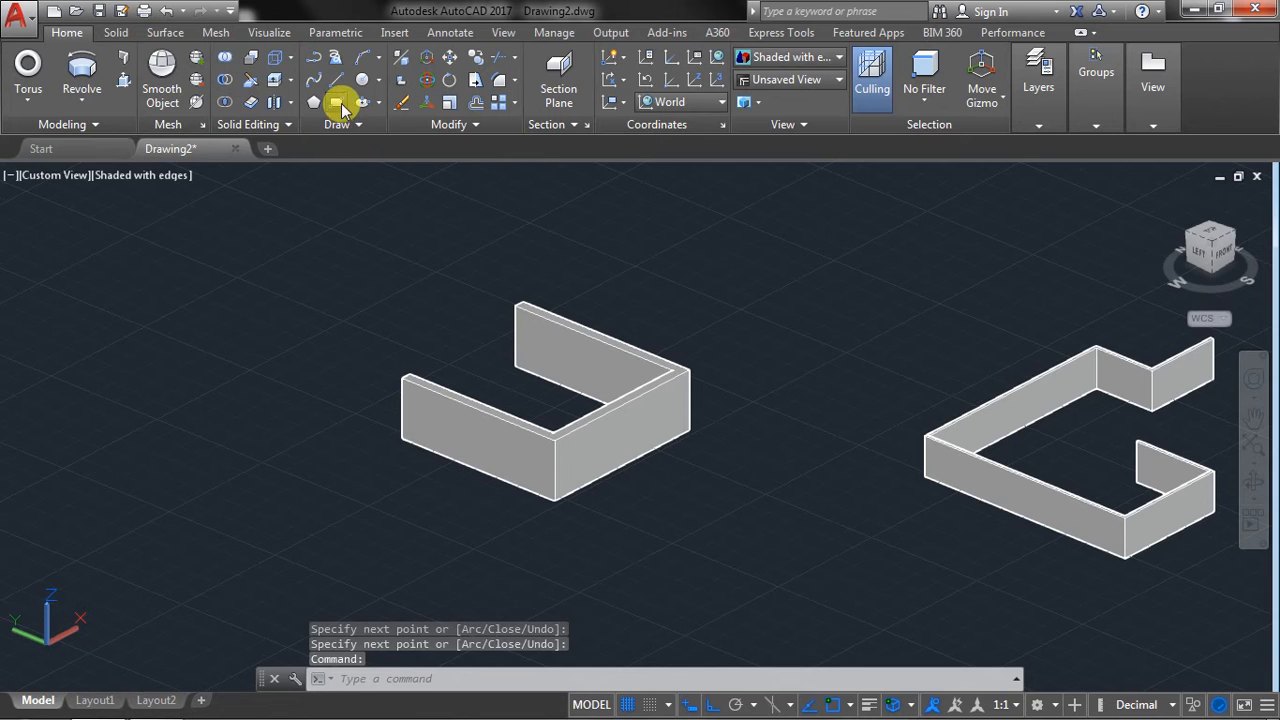
pyautogui.click(337, 103)
pyautogui.click(152, 286)
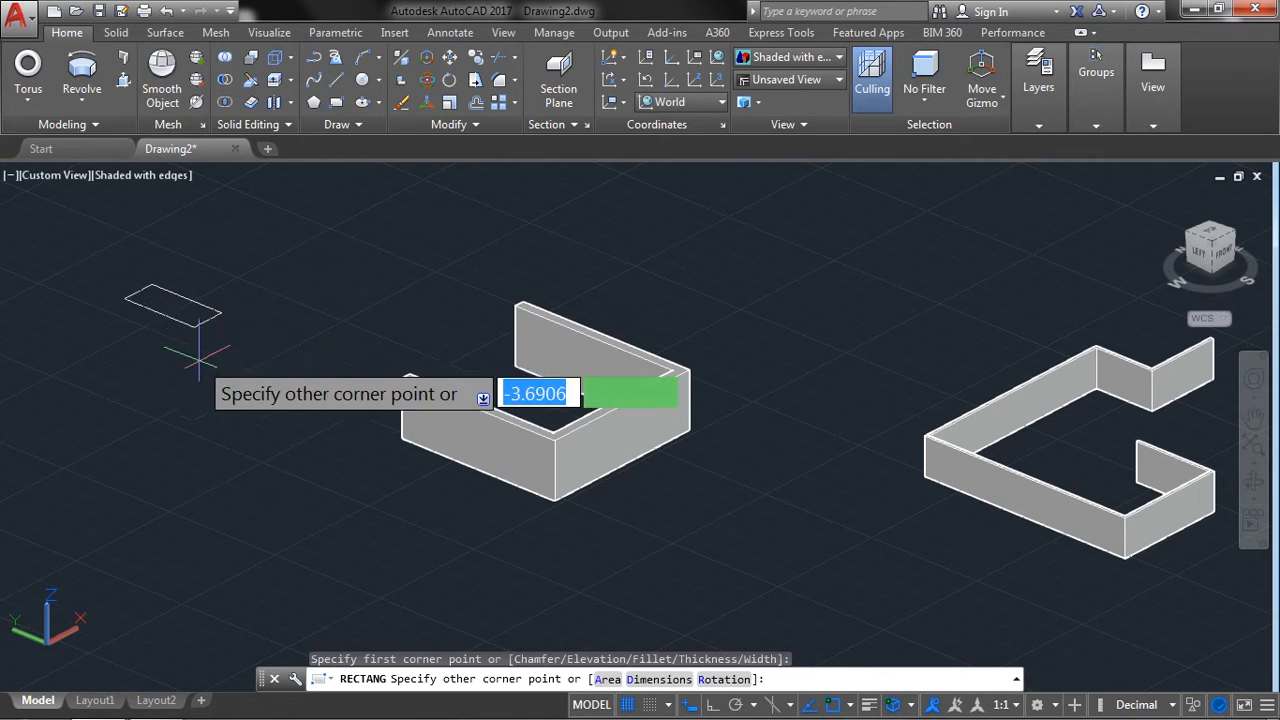
pyautogui.click(190, 497)
pyautogui.moveTo(204, 369); pyautogui.dragTo(303, 334, button='middle')
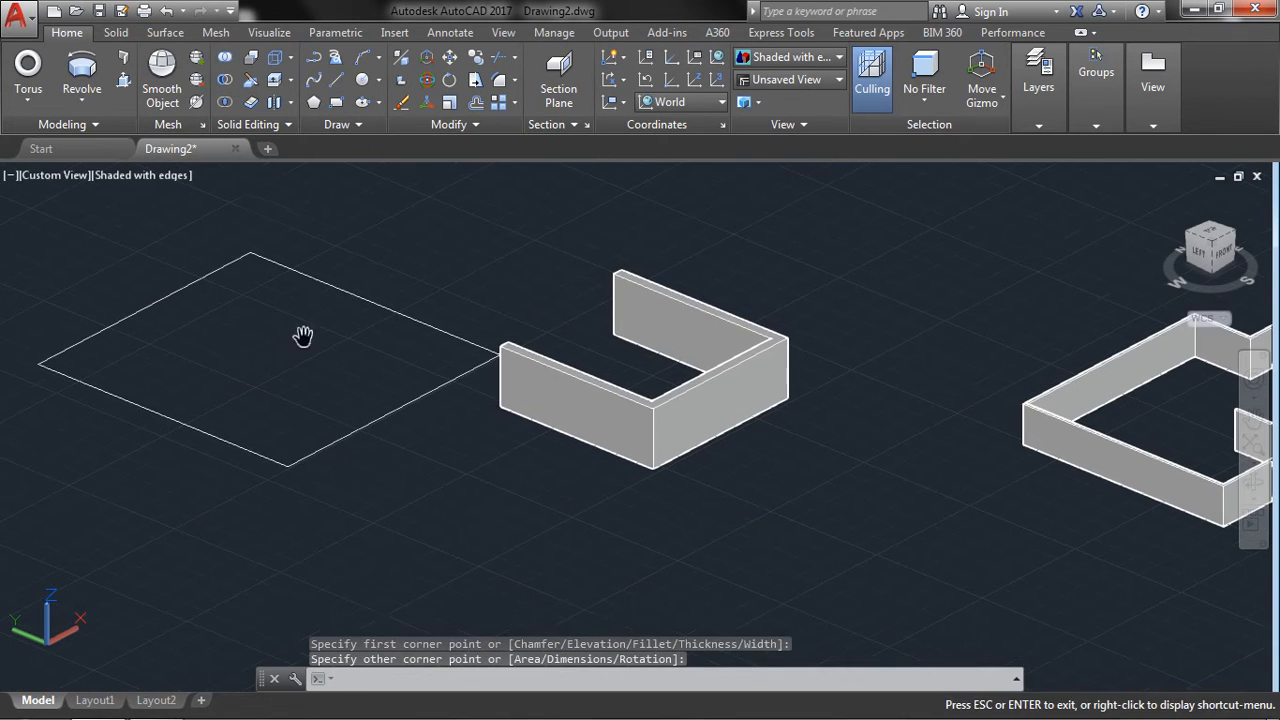
# Convert the rectangle into a closed wall with the Polysolid Object option.
pyautogui.click(123, 66)
pyautogui.rightClick(300, 216)
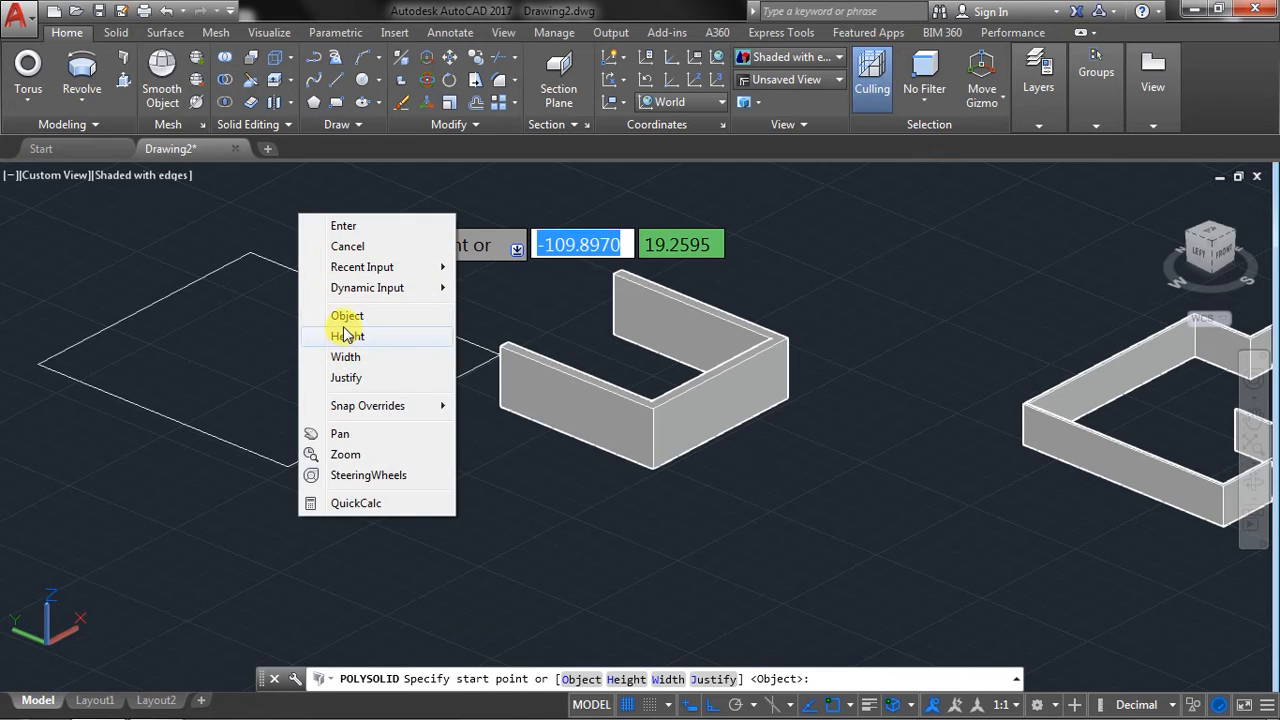
pyautogui.click(345, 316)
pyautogui.click(337, 287)
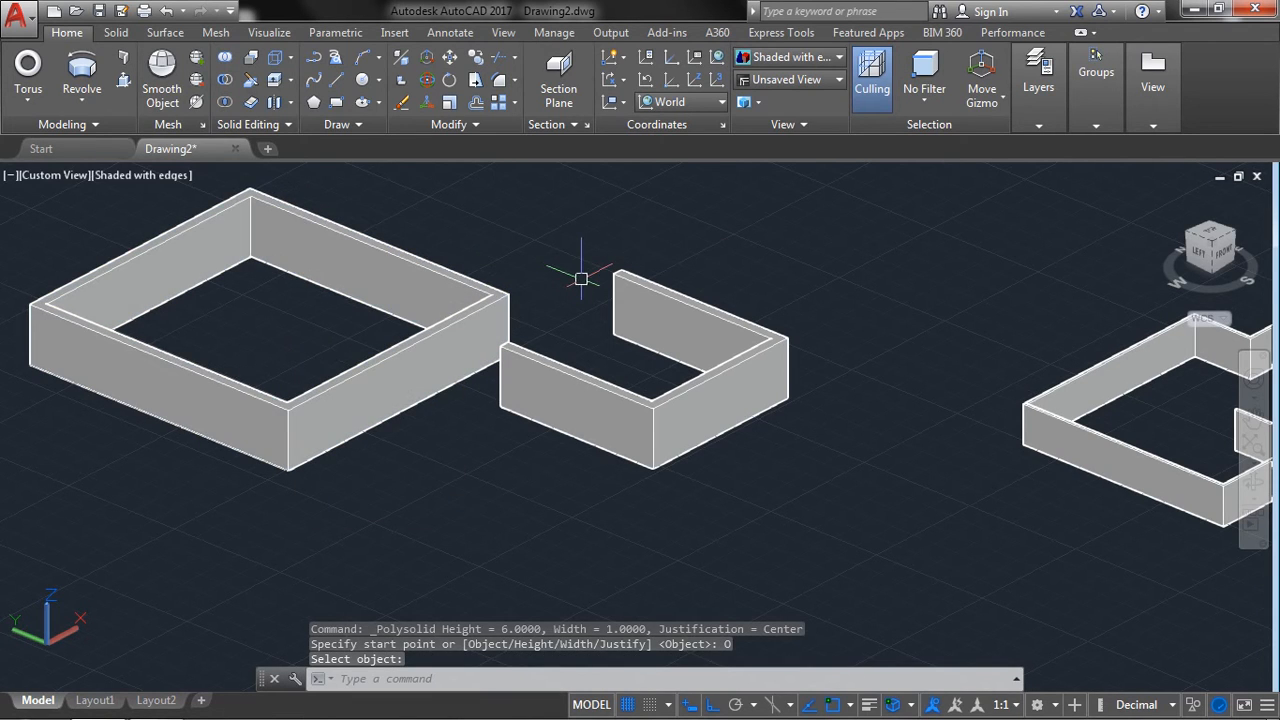
# Presspull the box's left-facing side face outward to lengthen the box beside the truncated pyramid-like loft.
pyautogui.click(125, 80)
pyautogui.scroll(-2, 213, 186)
pyautogui.moveTo(650, 295); pyautogui.dragTo(648, 345, button='middle')
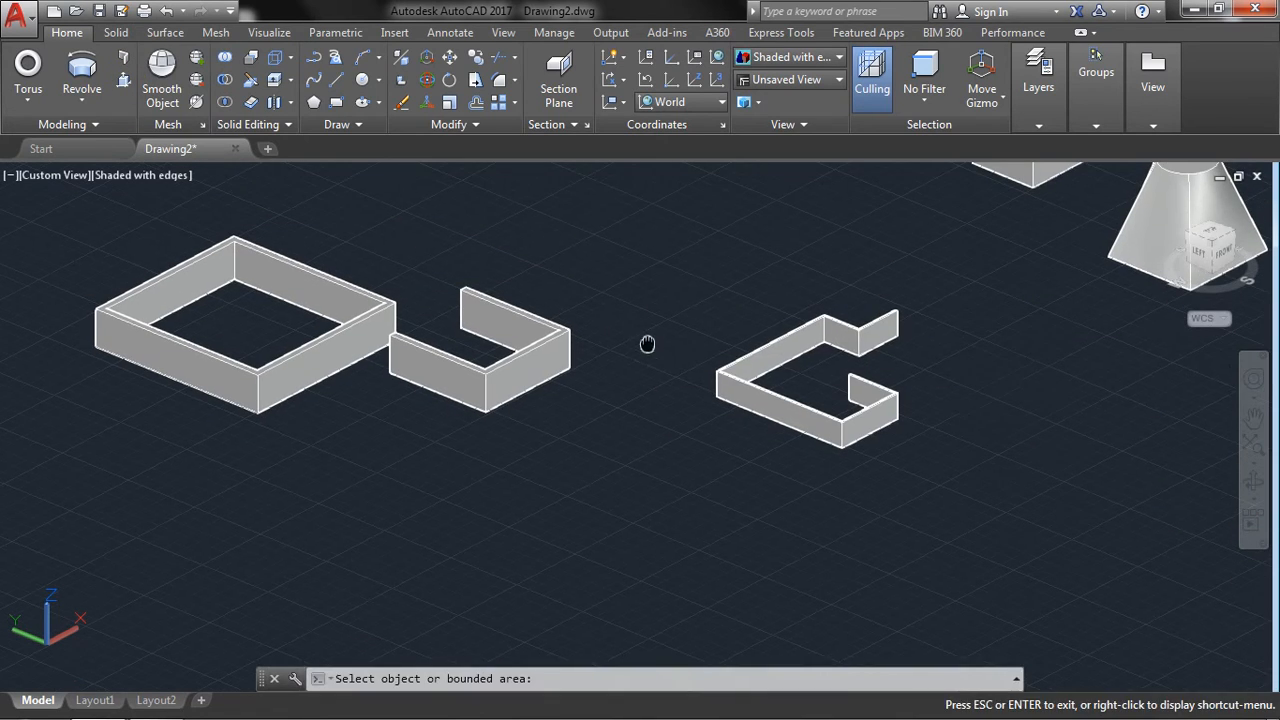
pyautogui.moveTo(907, 279); pyautogui.dragTo(788, 539, button='middle')
pyautogui.scroll(3, 831, 323)
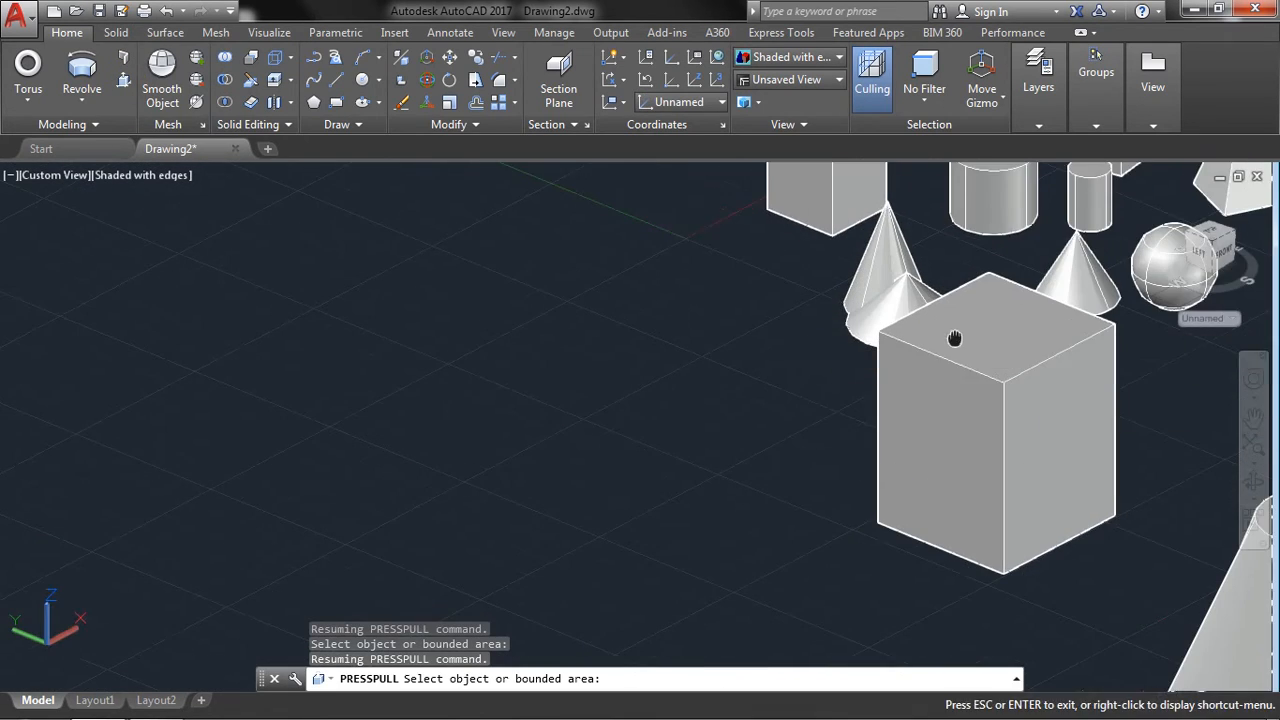
pyautogui.moveTo(954, 337); pyautogui.dragTo(625, 240, button='middle')
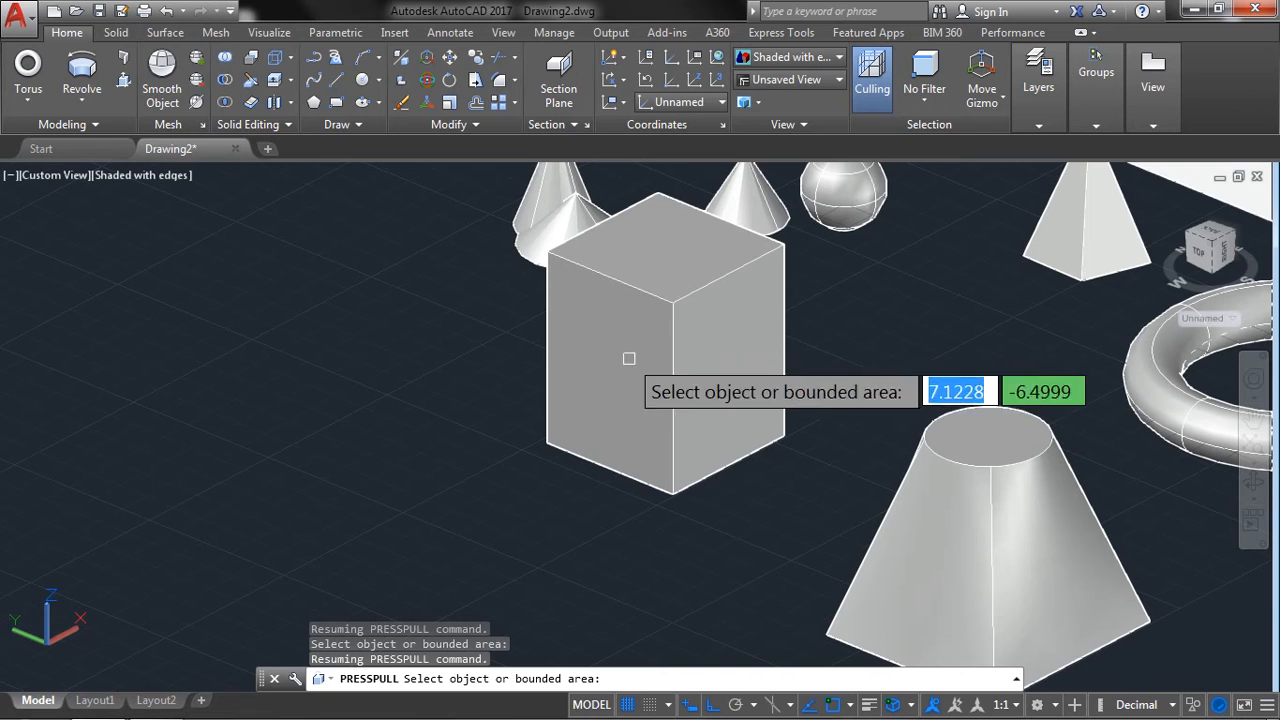
pyautogui.click(609, 343)
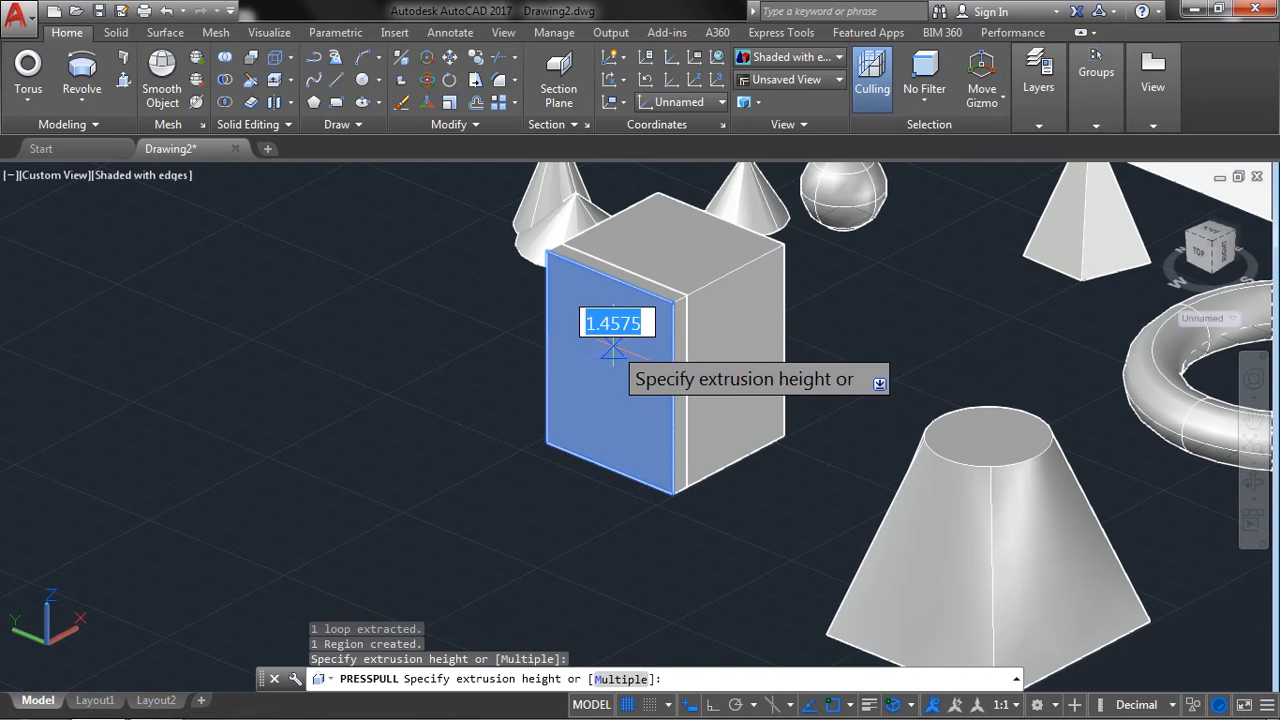
pyautogui.click(484, 412)
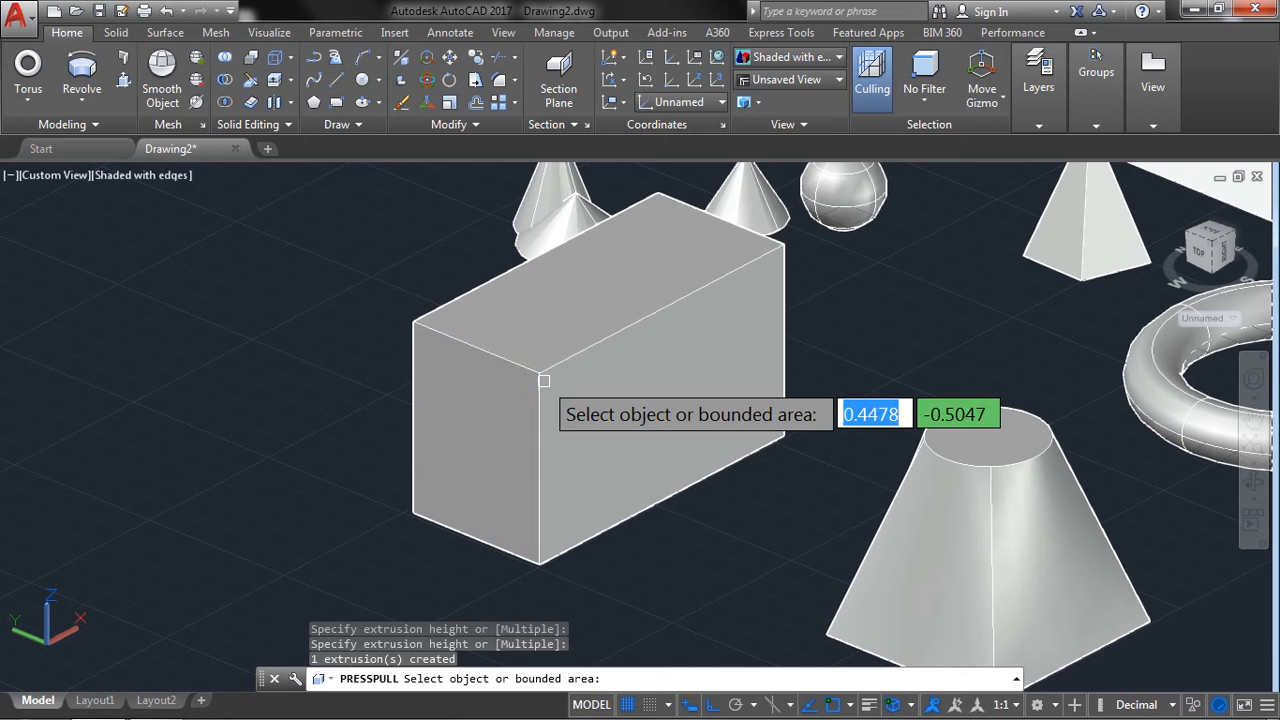
pyautogui.press('Return')
# Presspull the top face of the lengthened box upward to make it taller.
pyautogui.moveTo(165, 708)
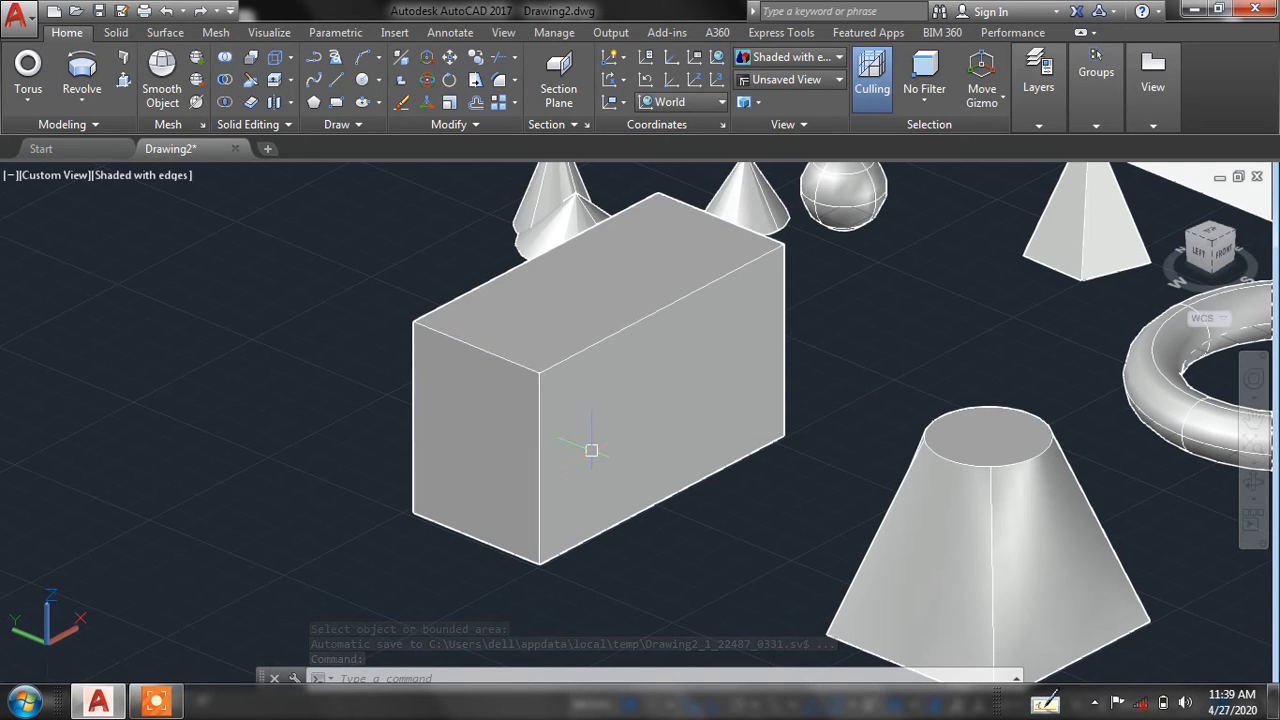
pyautogui.moveTo(441, 444); pyautogui.dragTo(394, 563, button='middle')
pyautogui.click(123, 80)
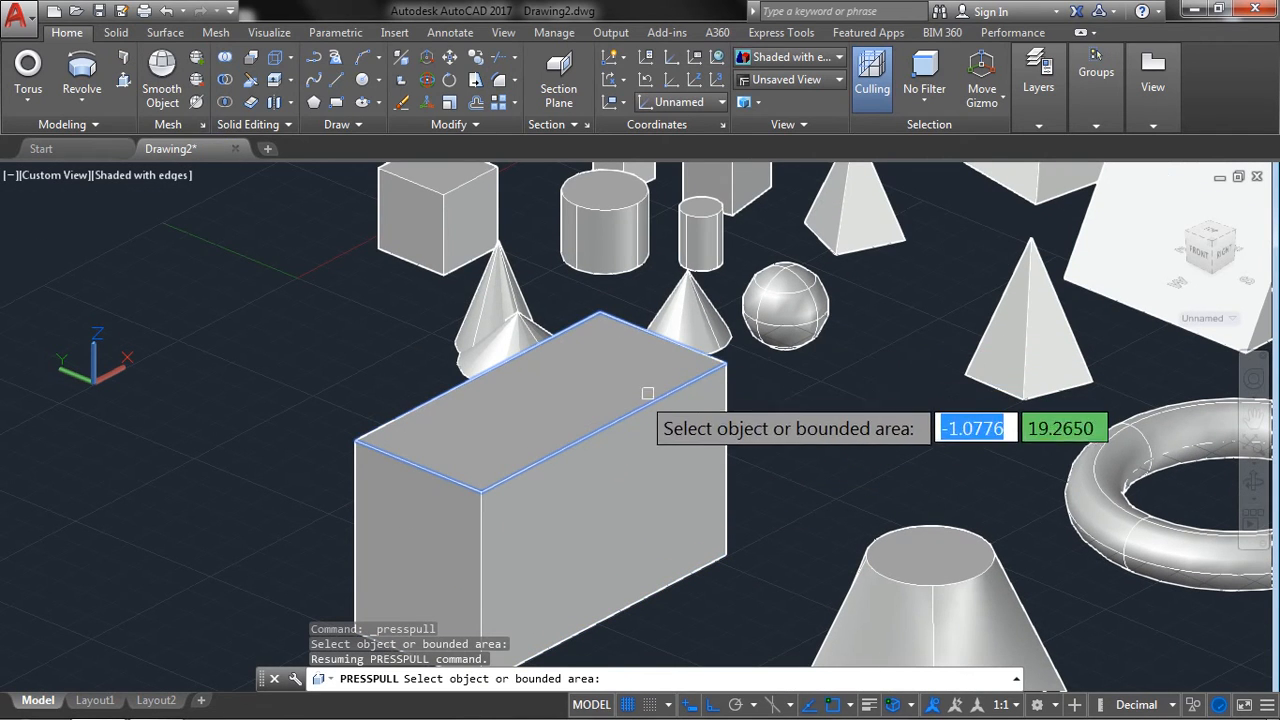
pyautogui.click(566, 403)
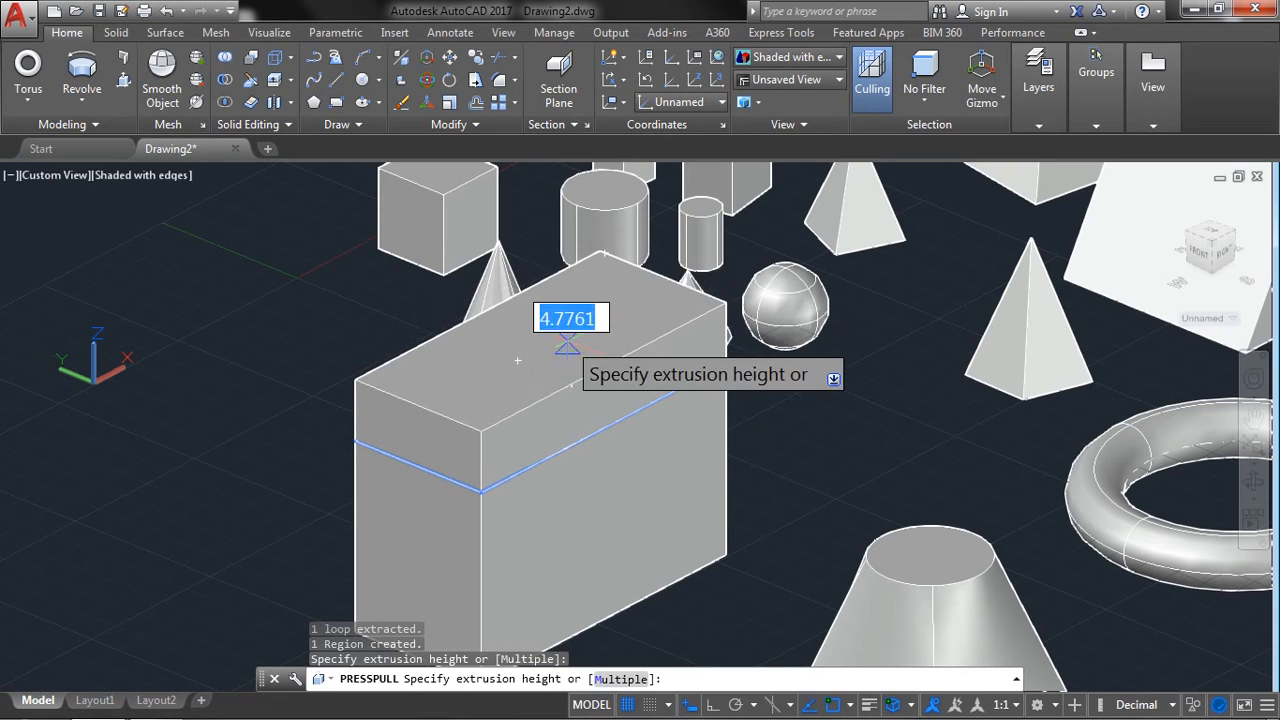
pyautogui.click(640, 316)
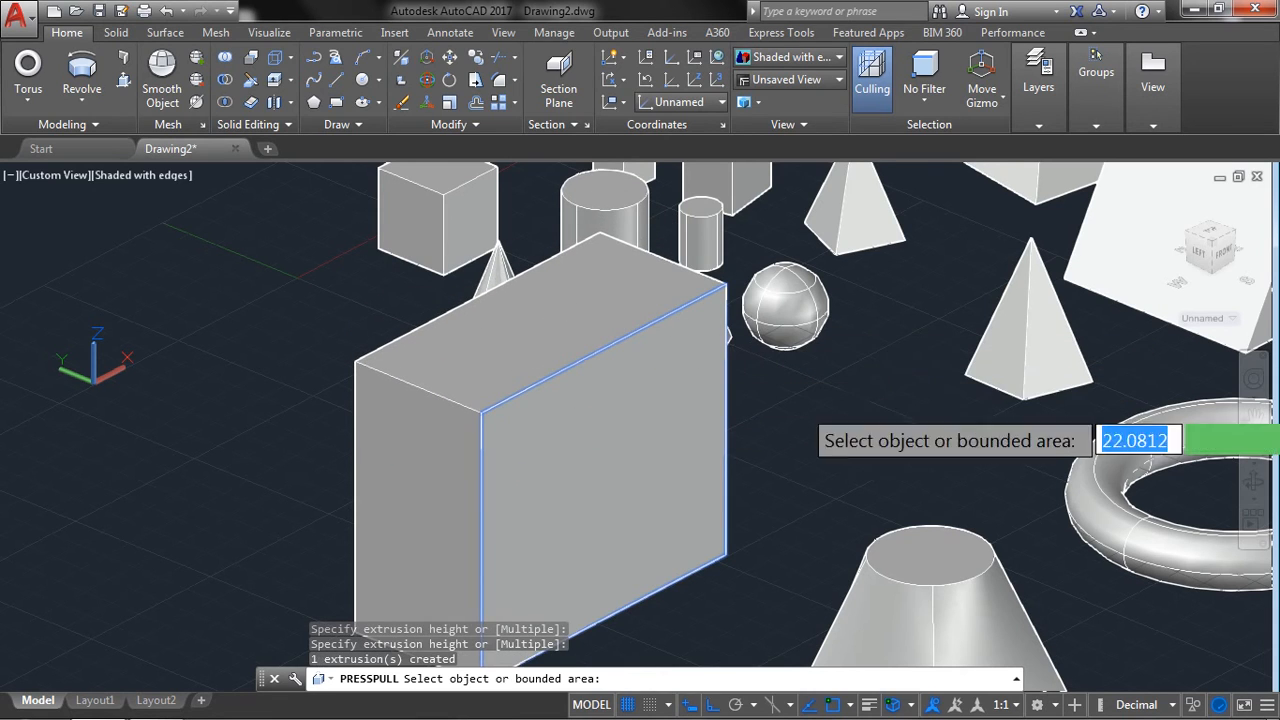
pyautogui.moveTo(680, 326); pyautogui.dragTo(652, 299, button='middle')
pyautogui.moveTo(843, 403); pyautogui.dragTo(818, 379, button='middle')
pyautogui.press('Return')
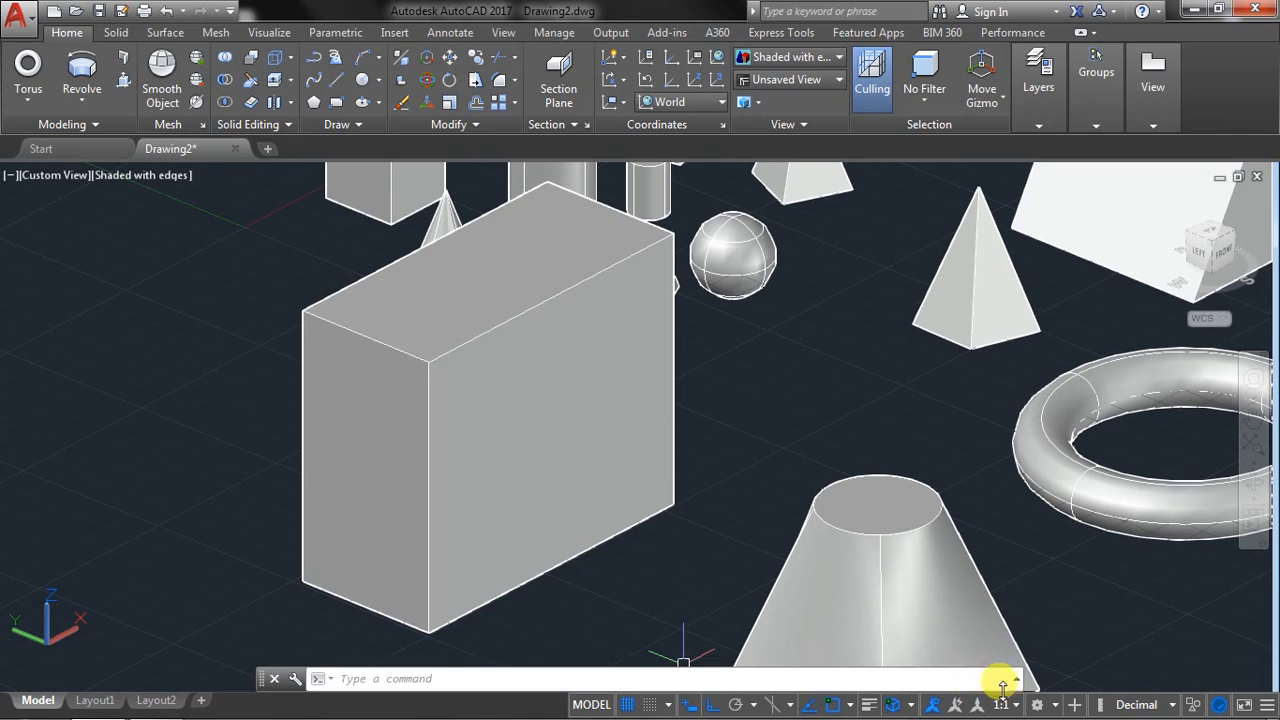
# Dismiss the antivirus notification and add Dynamic UCS to the tools shown on the status bar.
pyautogui.click(1268, 708)
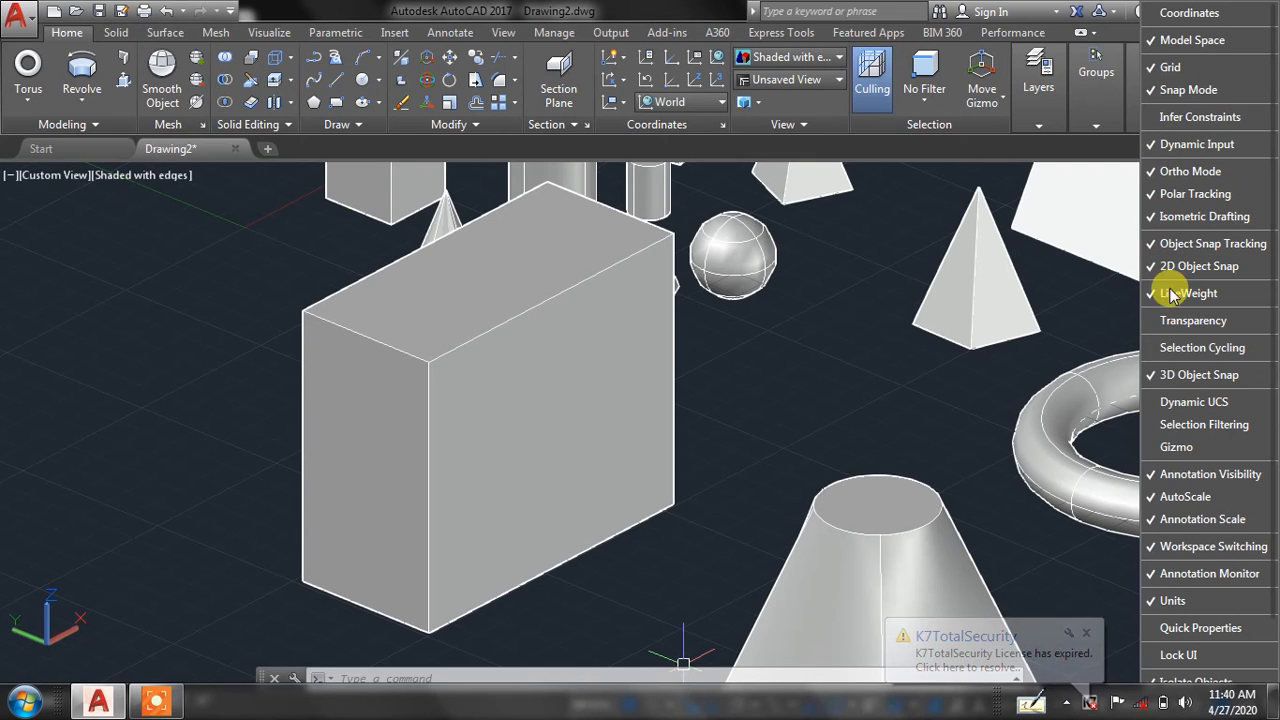
pyautogui.click(1087, 636)
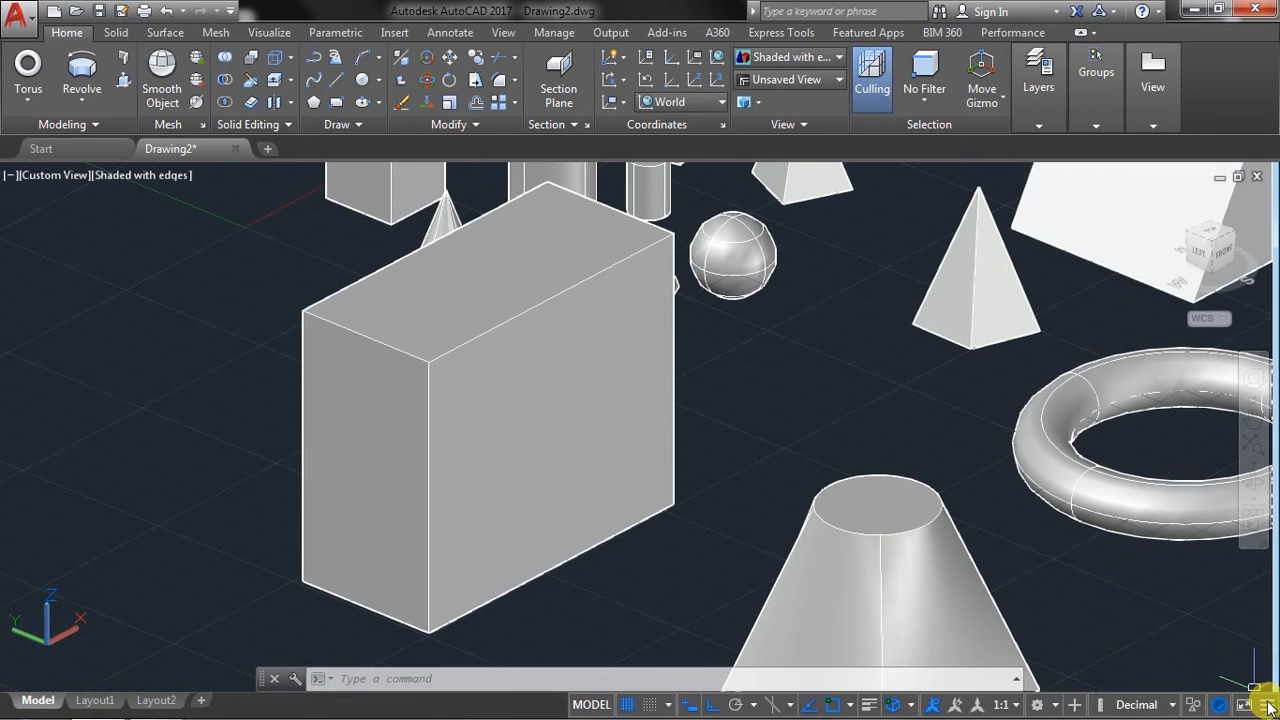
pyautogui.click(1267, 707)
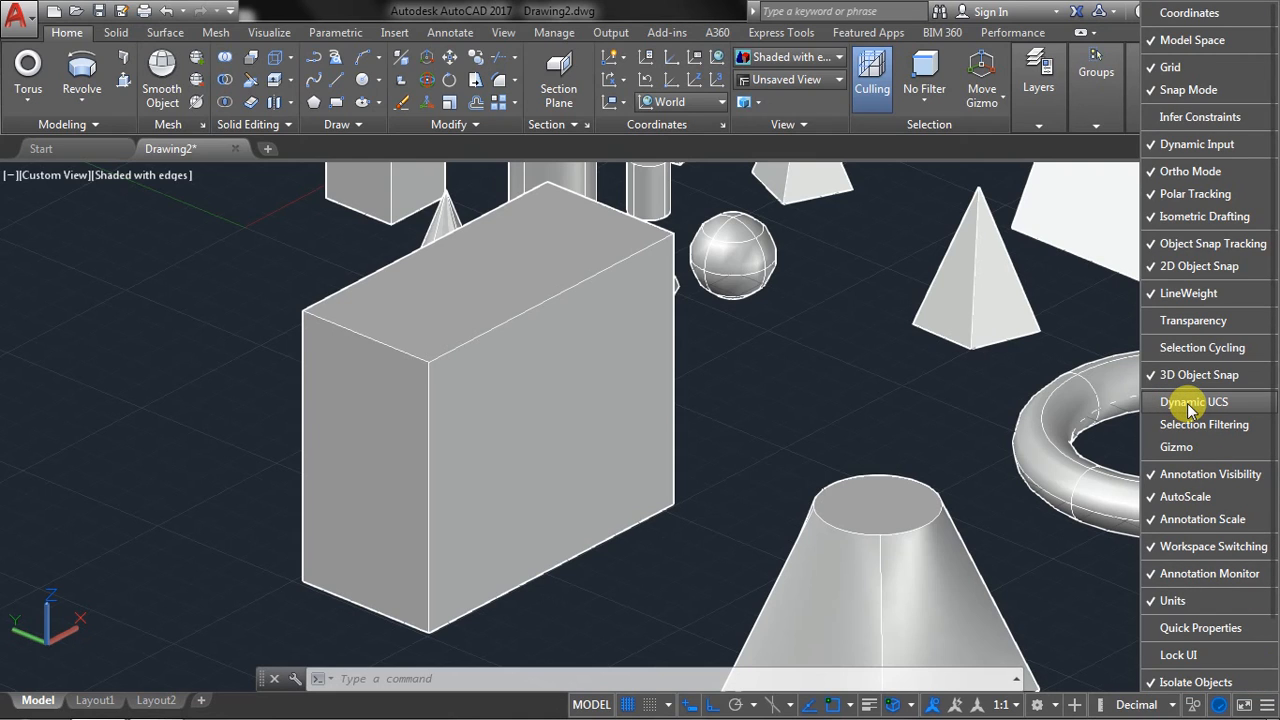
pyautogui.click(1190, 403)
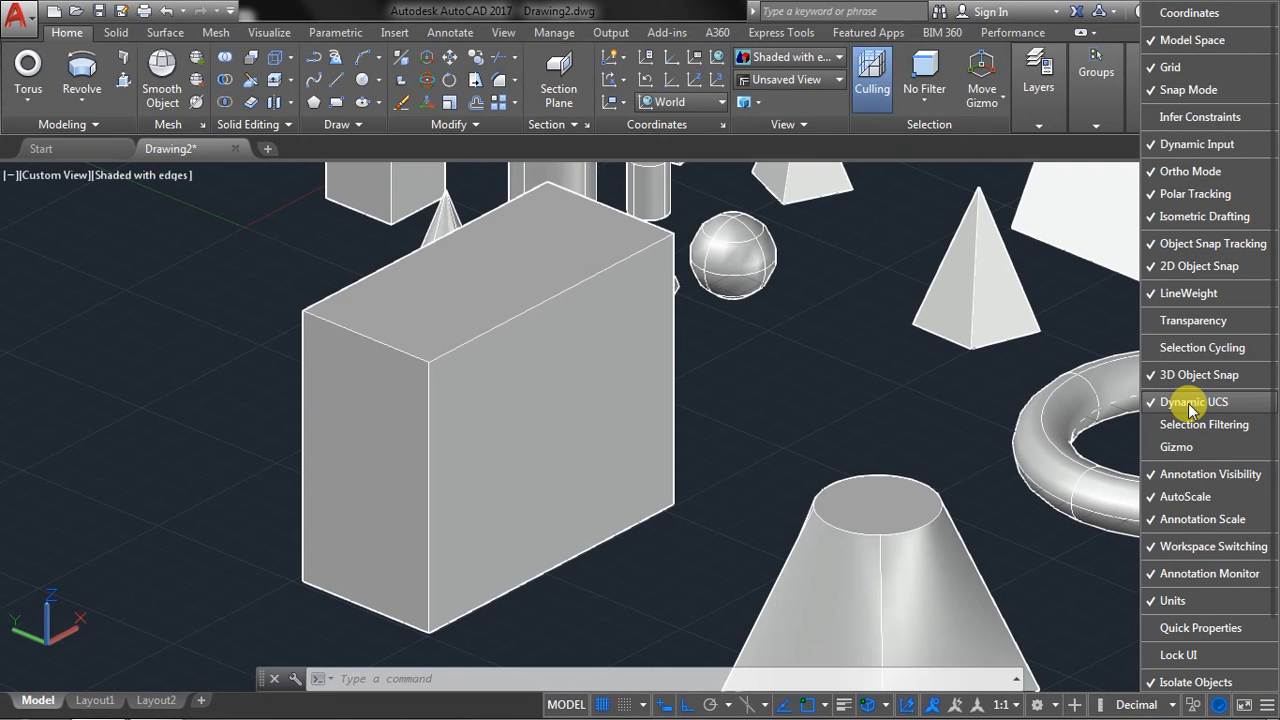
# Close the list of status bar tools and turn Dynamic UCS off.
pyautogui.click(1191, 408)
pyautogui.click(1193, 409)
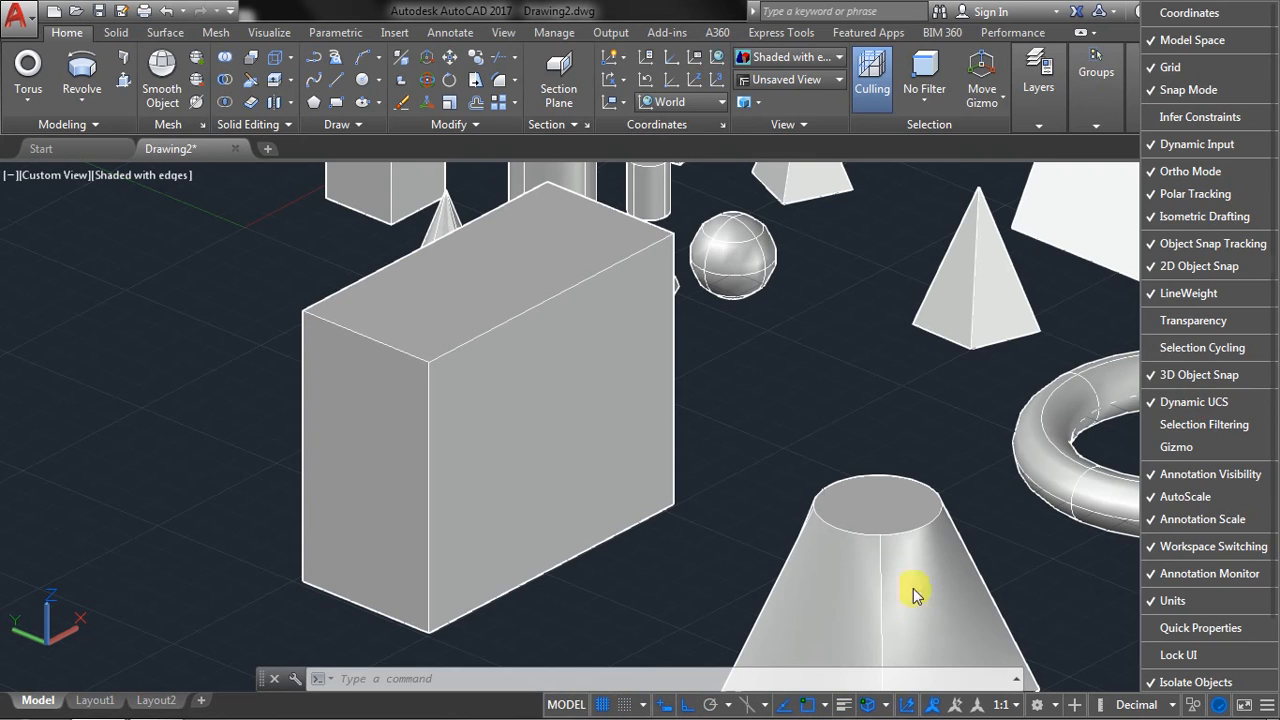
pyautogui.click(1030, 511)
pyautogui.click(910, 707)
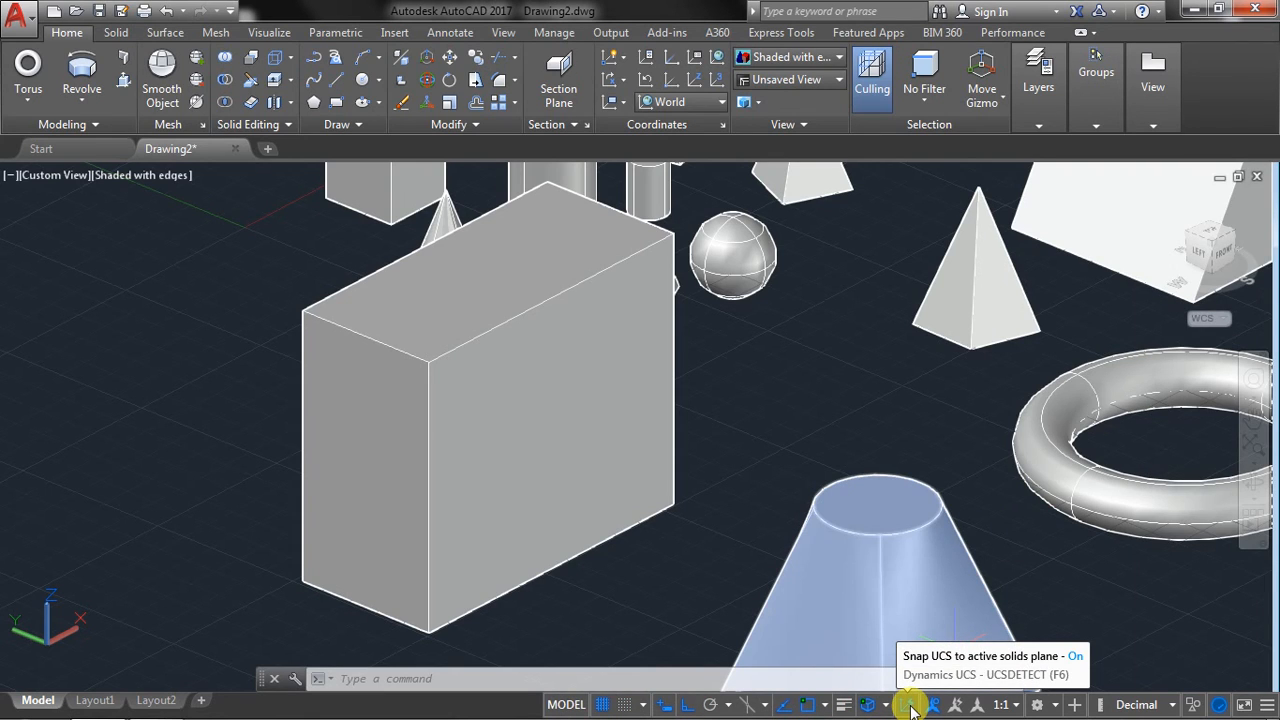
pyautogui.click(910, 707)
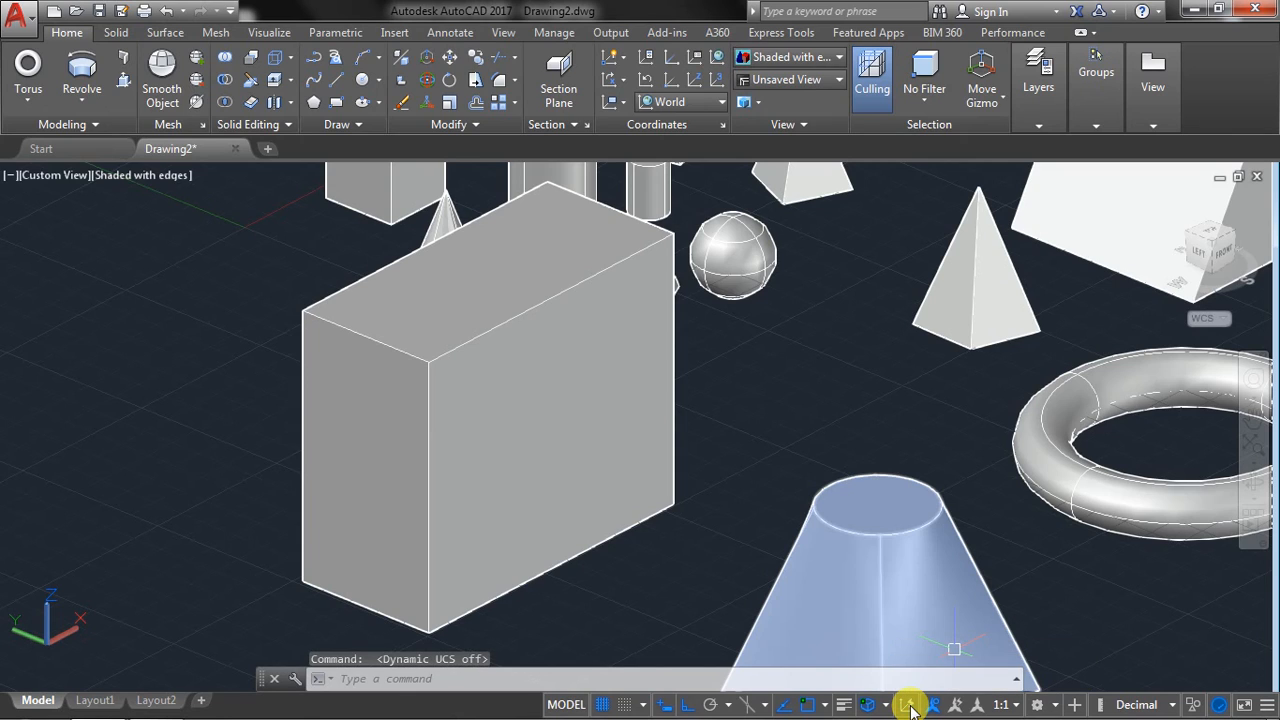
pyautogui.click(910, 707)
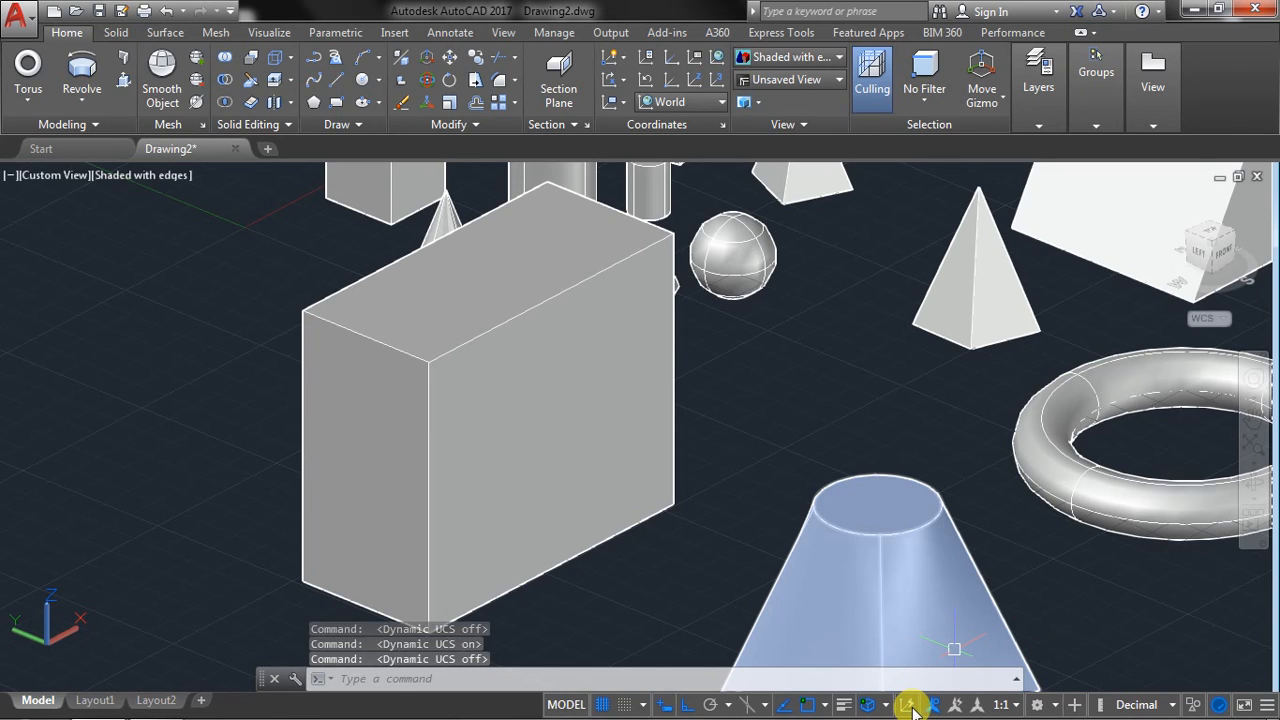
pyautogui.click(910, 707)
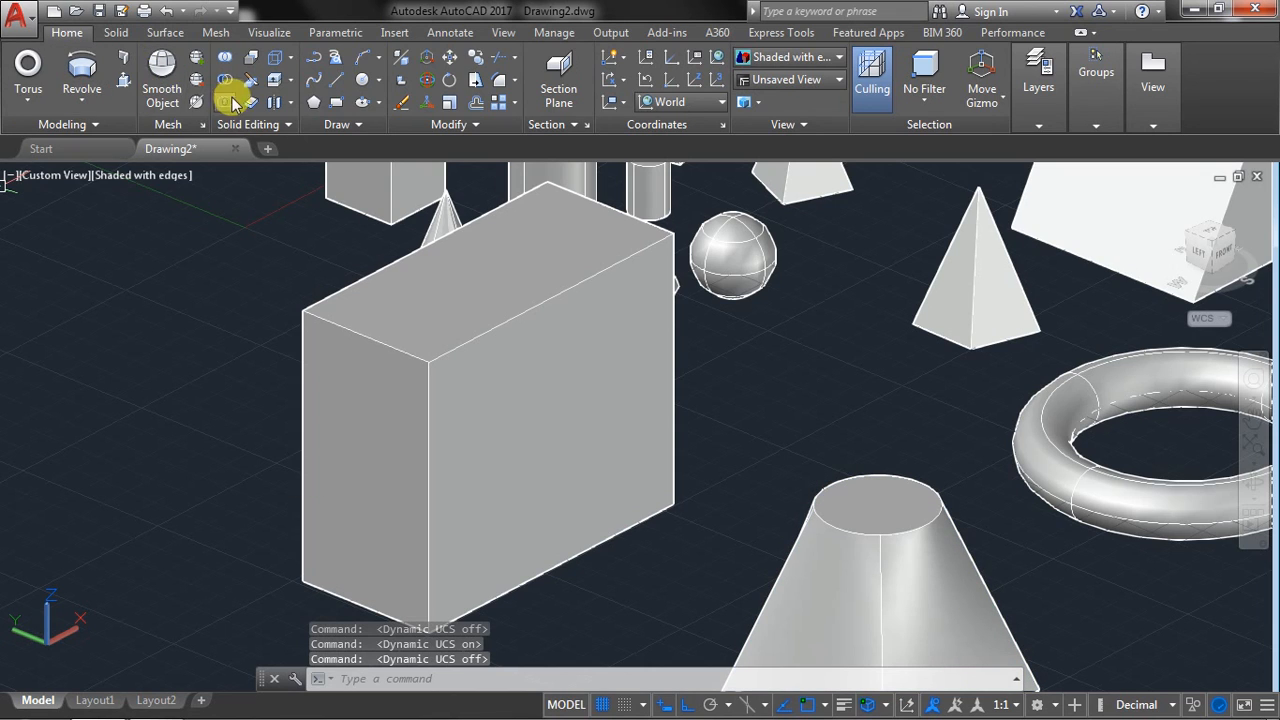
# Try to presspull the large right-facing side face of the tall box without Dynamic UCS, and turn Dynamic UCS back on.
pyautogui.click(90, 103)
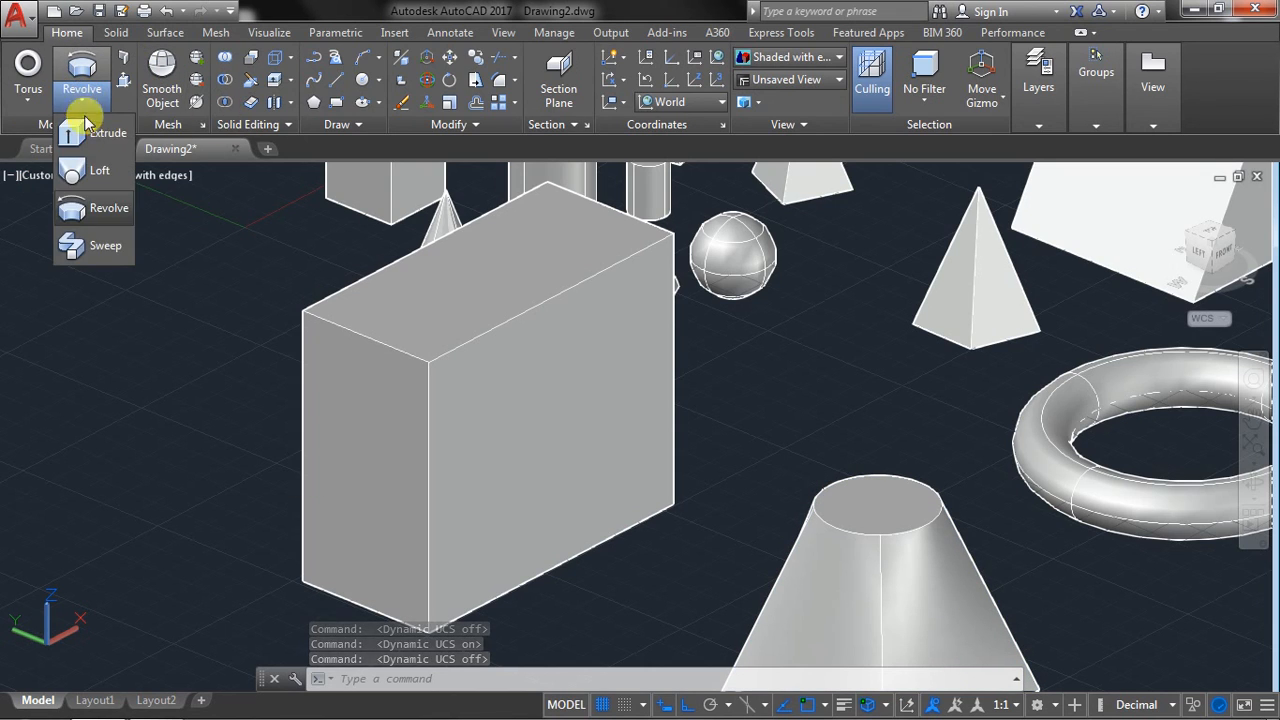
pyautogui.click(214, 251)
pyautogui.click(124, 84)
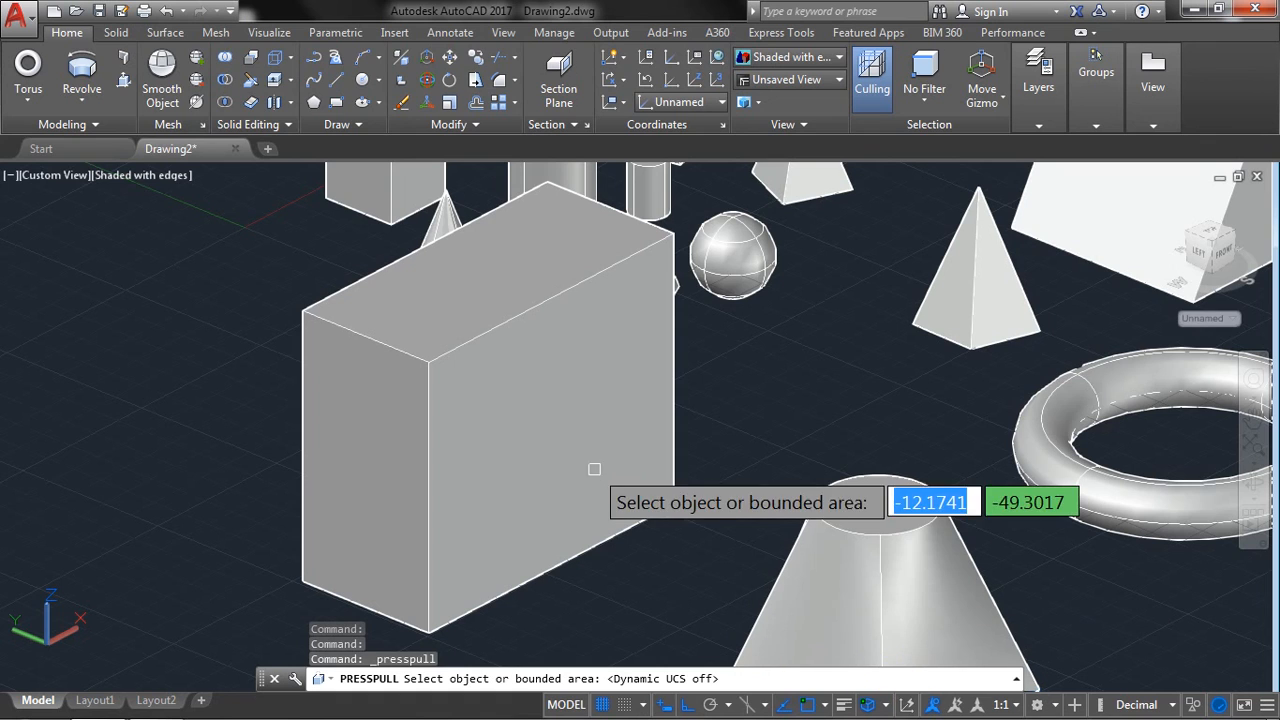
pyautogui.click(526, 462)
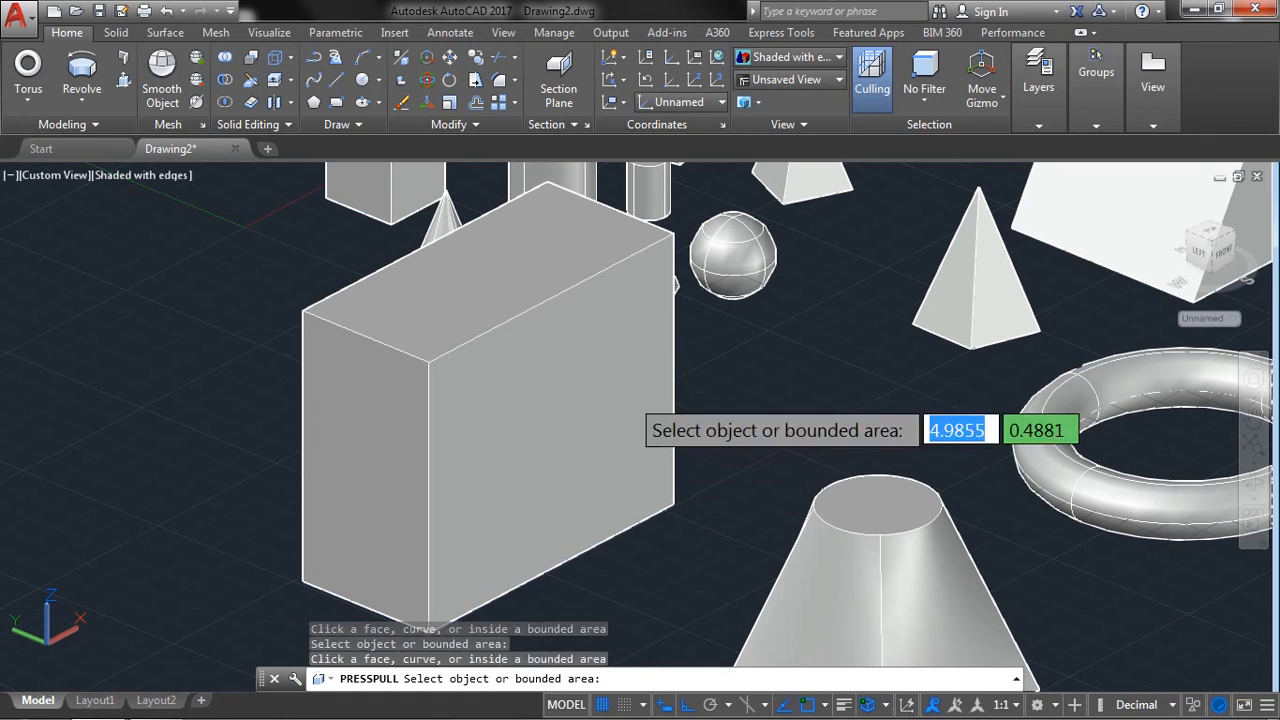
pyautogui.press('Return')
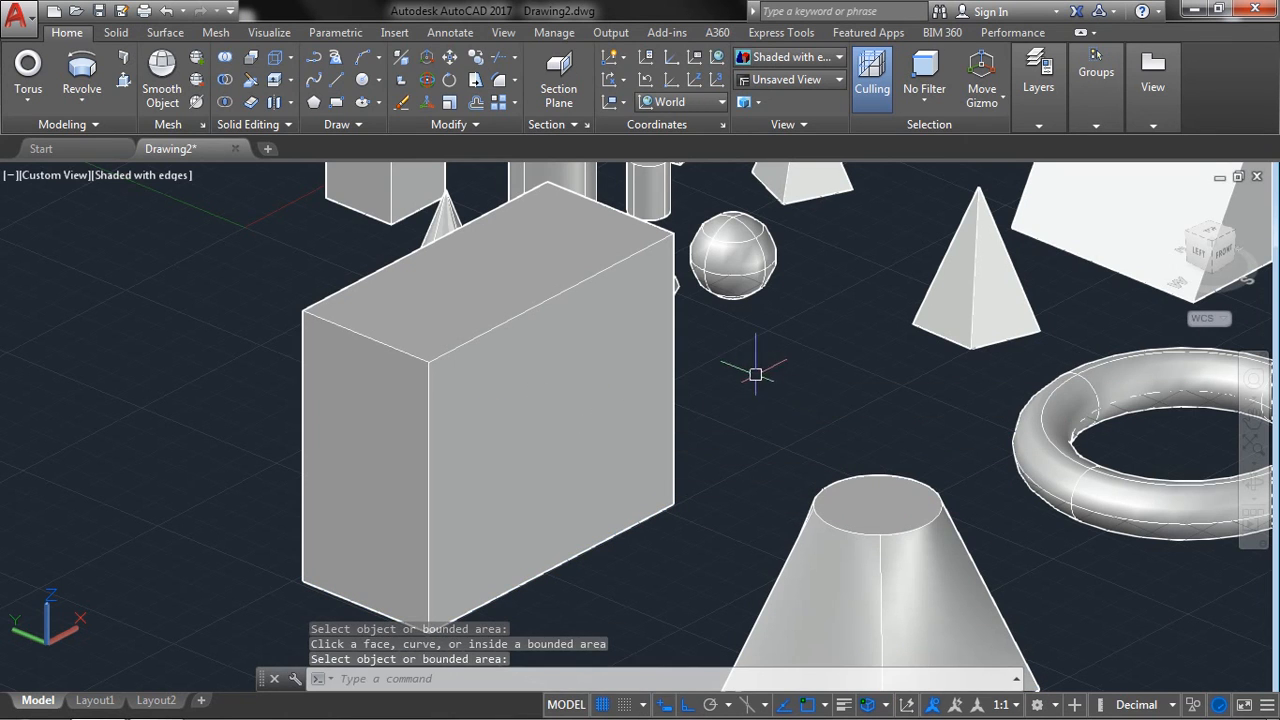
pyautogui.click(910, 705)
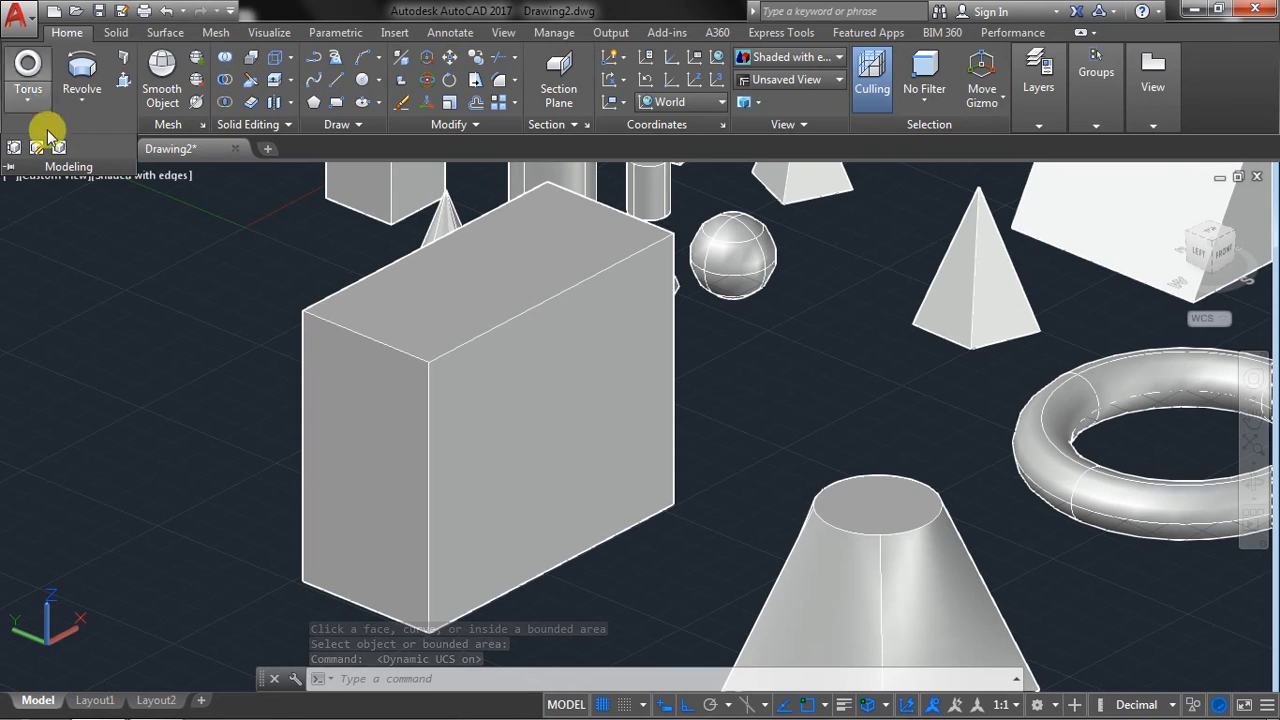
pyautogui.click(90, 303)
pyautogui.click(90, 303)
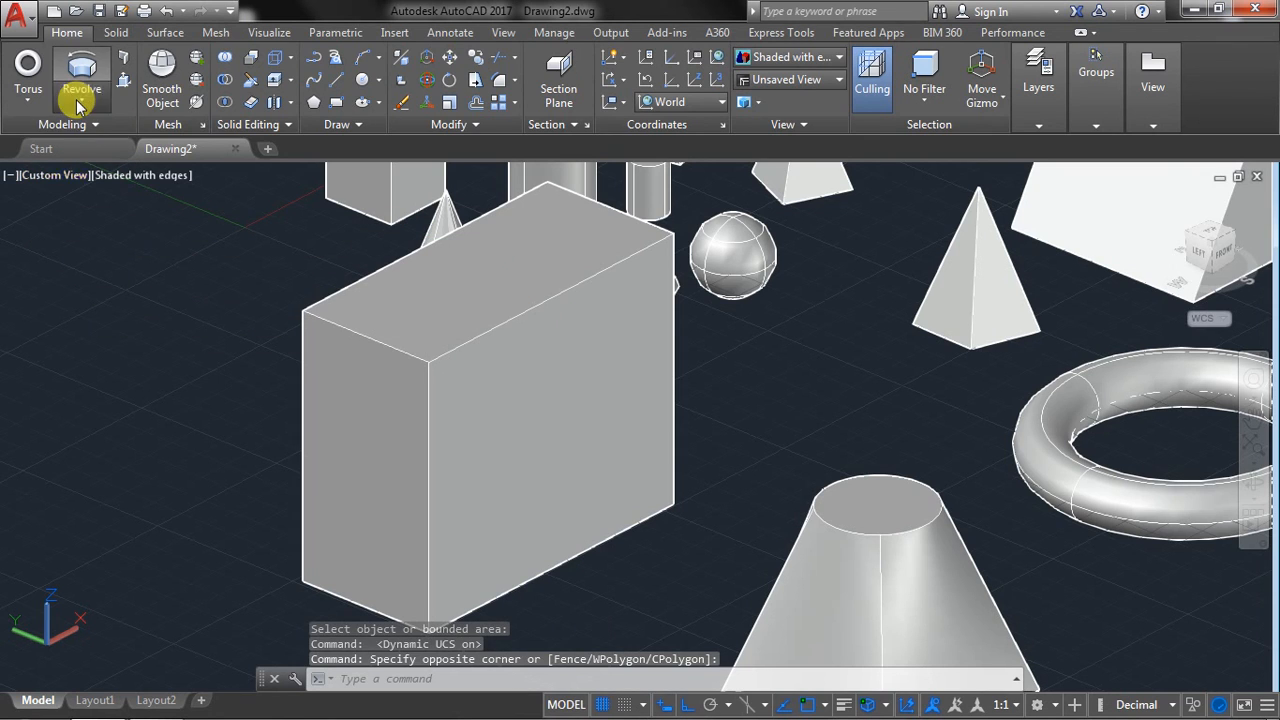
pyautogui.click(78, 106)
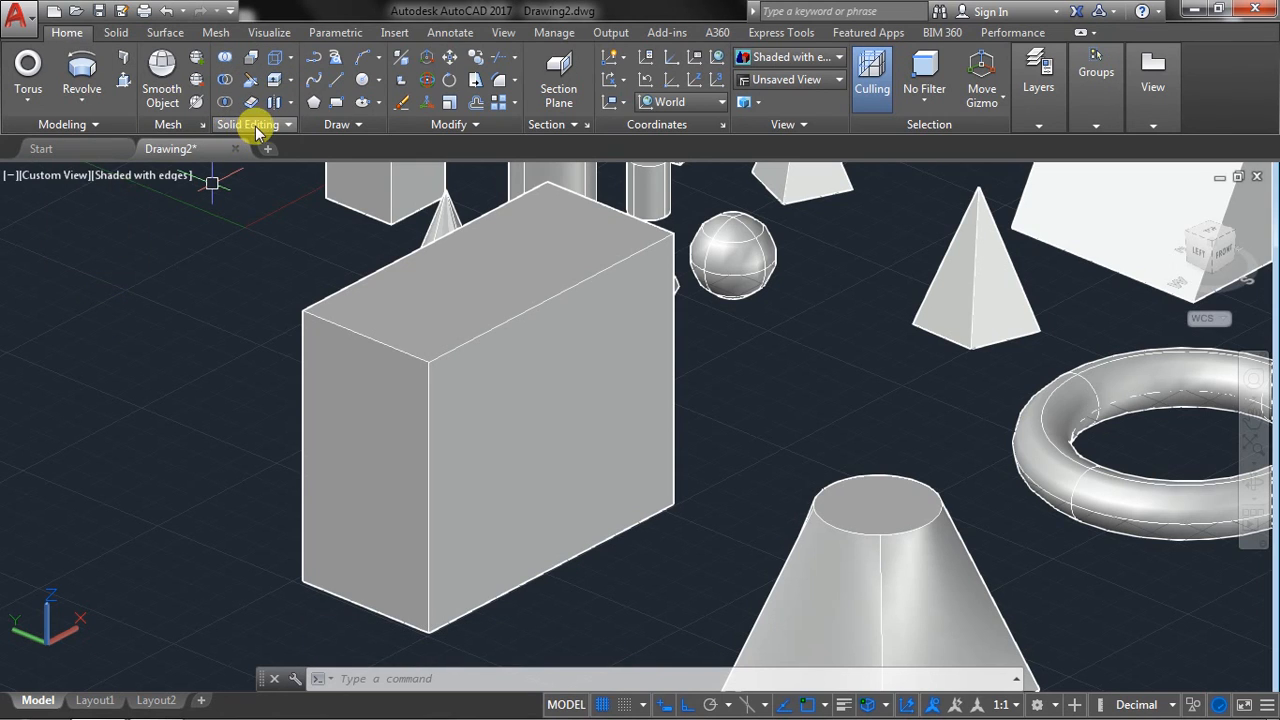
pyautogui.click(28, 95)
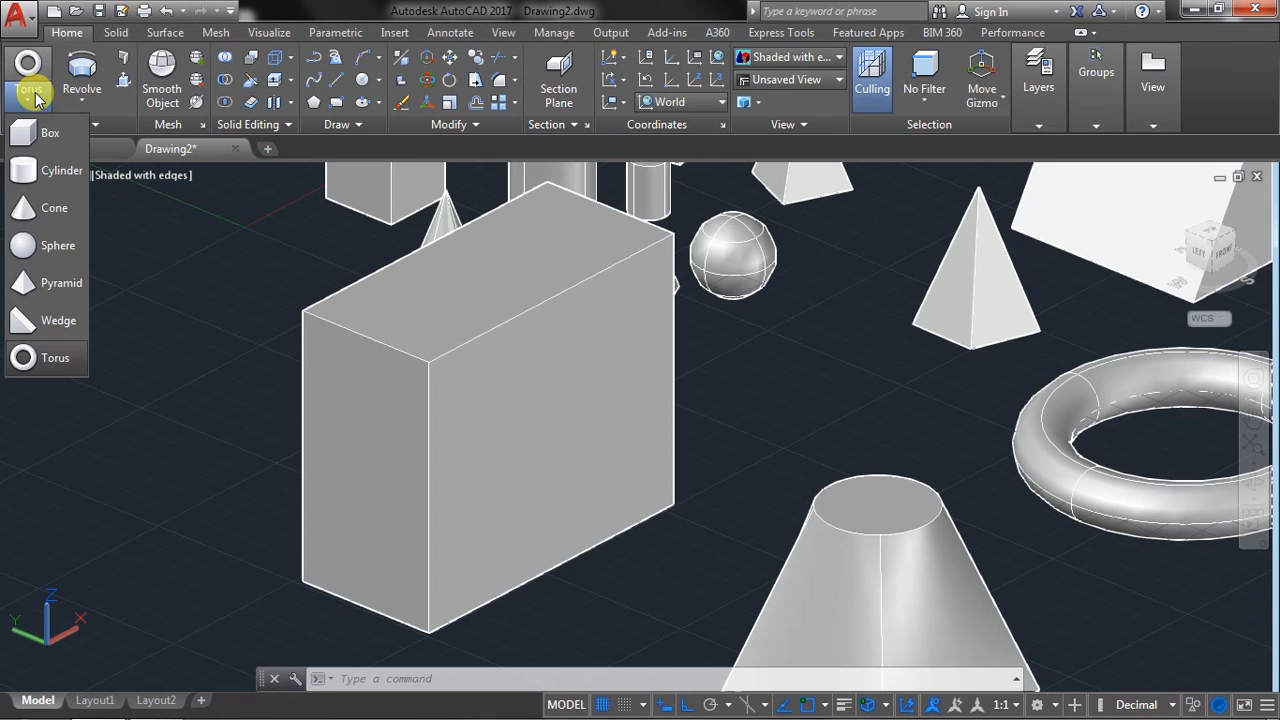
pyautogui.click(186, 252)
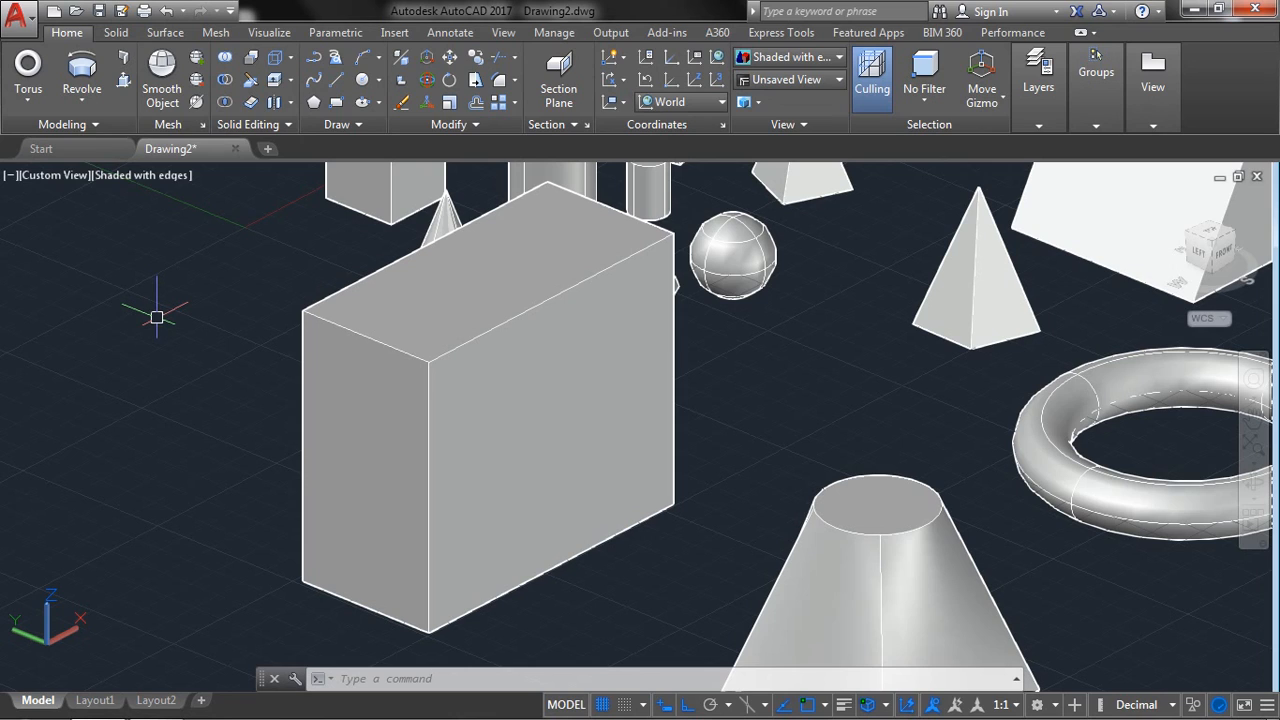
pyautogui.moveTo(224, 712)
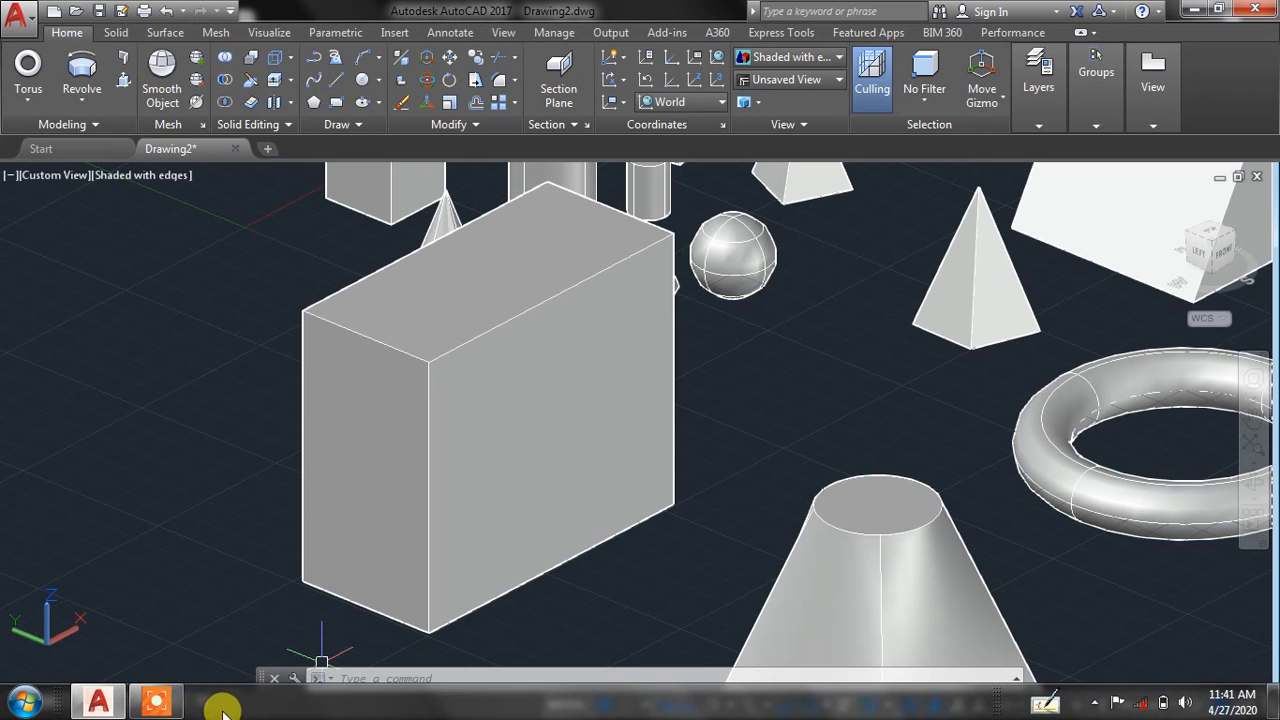
pyautogui.moveTo(167, 707)
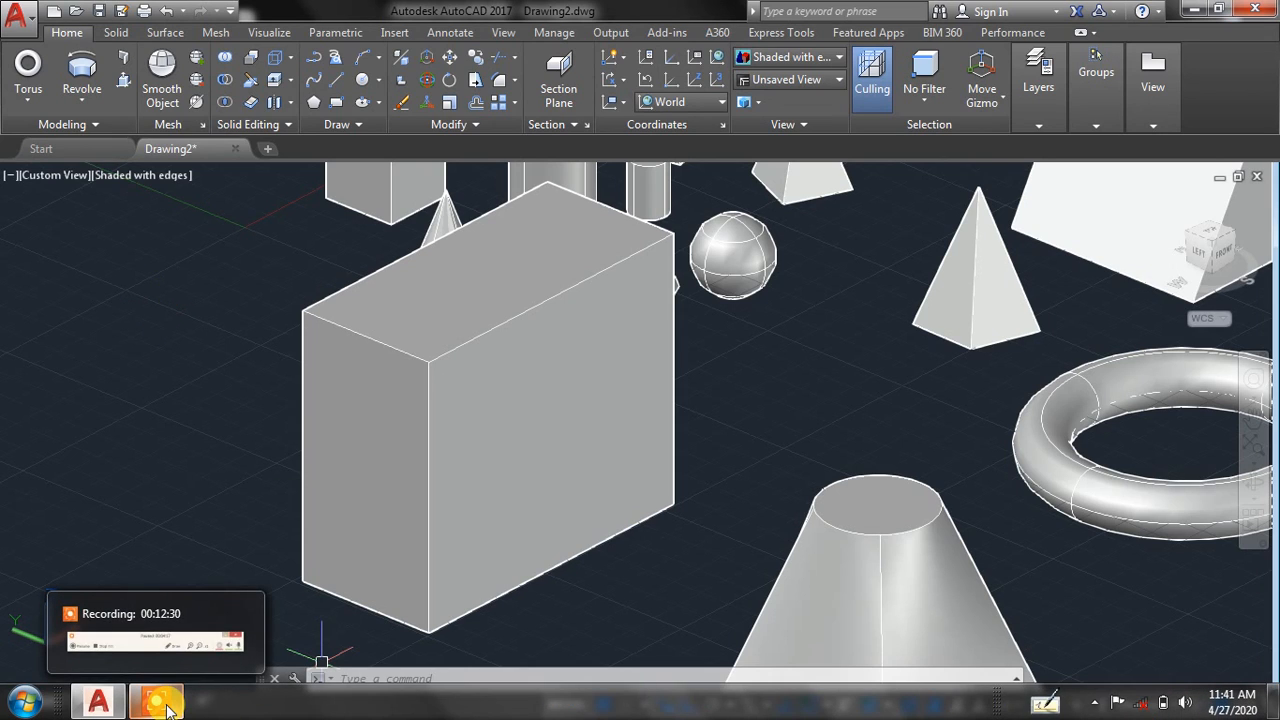